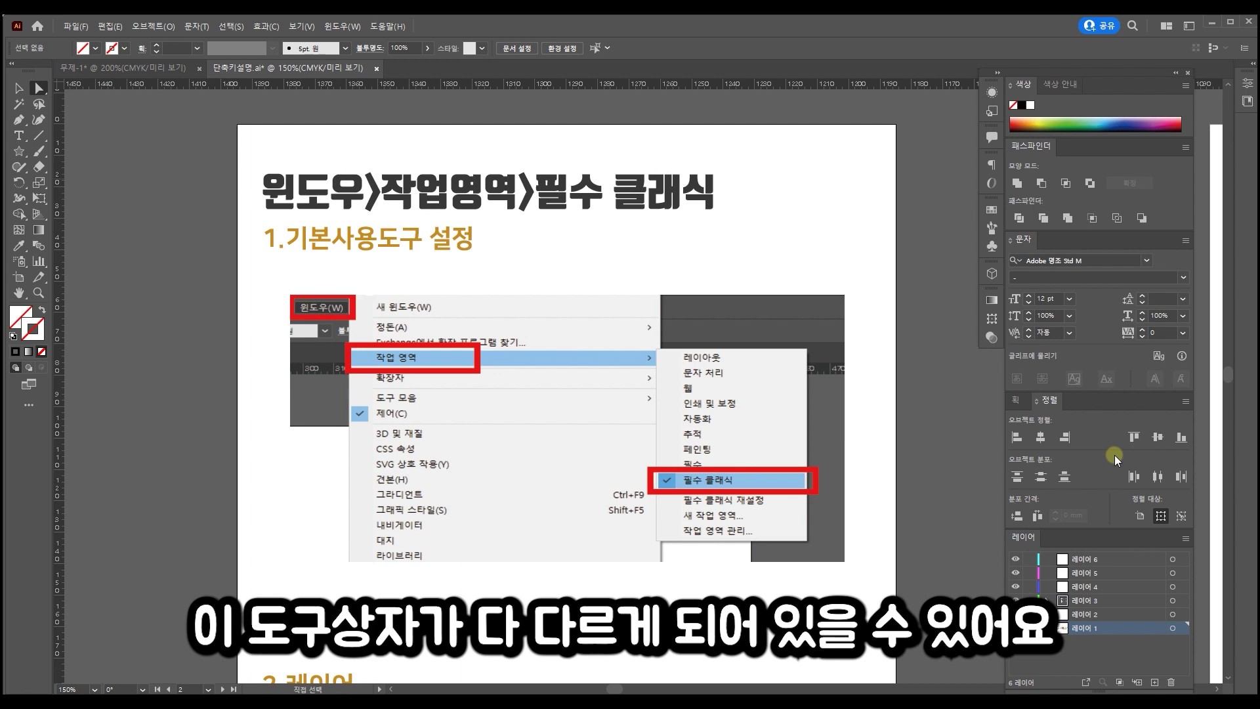
# Step: Examine the 필수 클래식 workspace page and the example Align, Pathfinder, Stroke and Character panels, comparing them with the docked panels
pyautogui.click(399, 391)
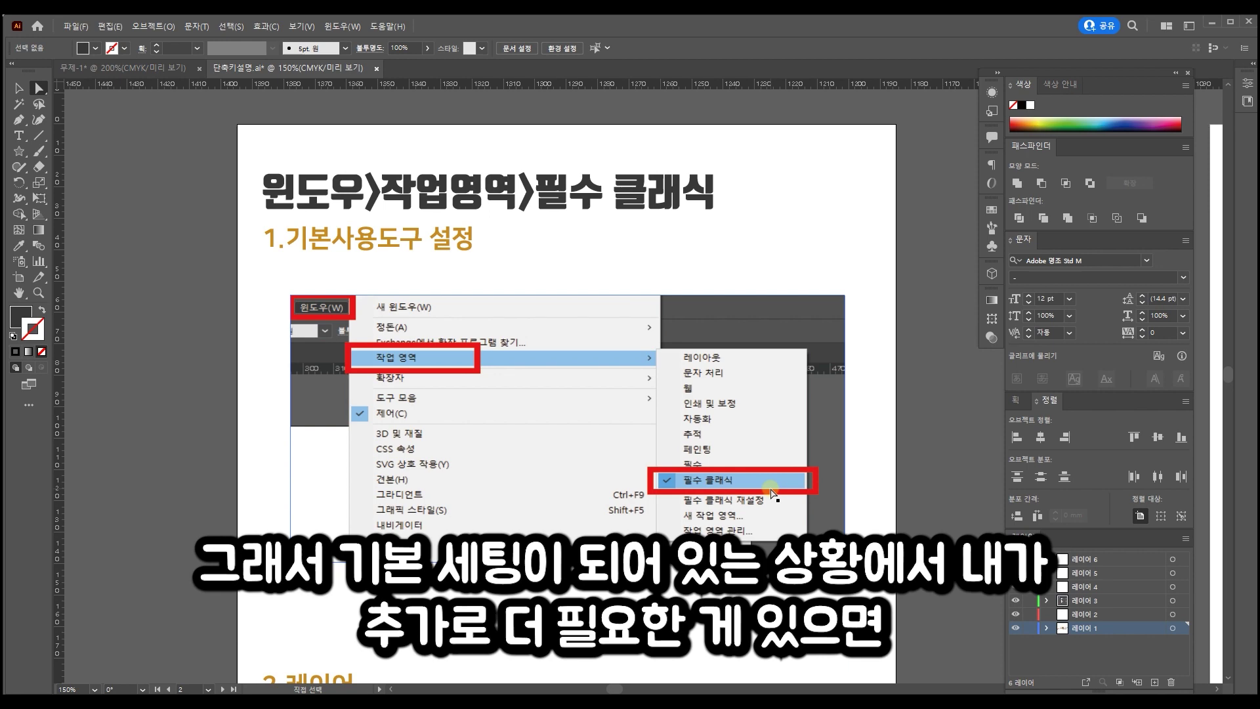
pyautogui.click(343, 26)
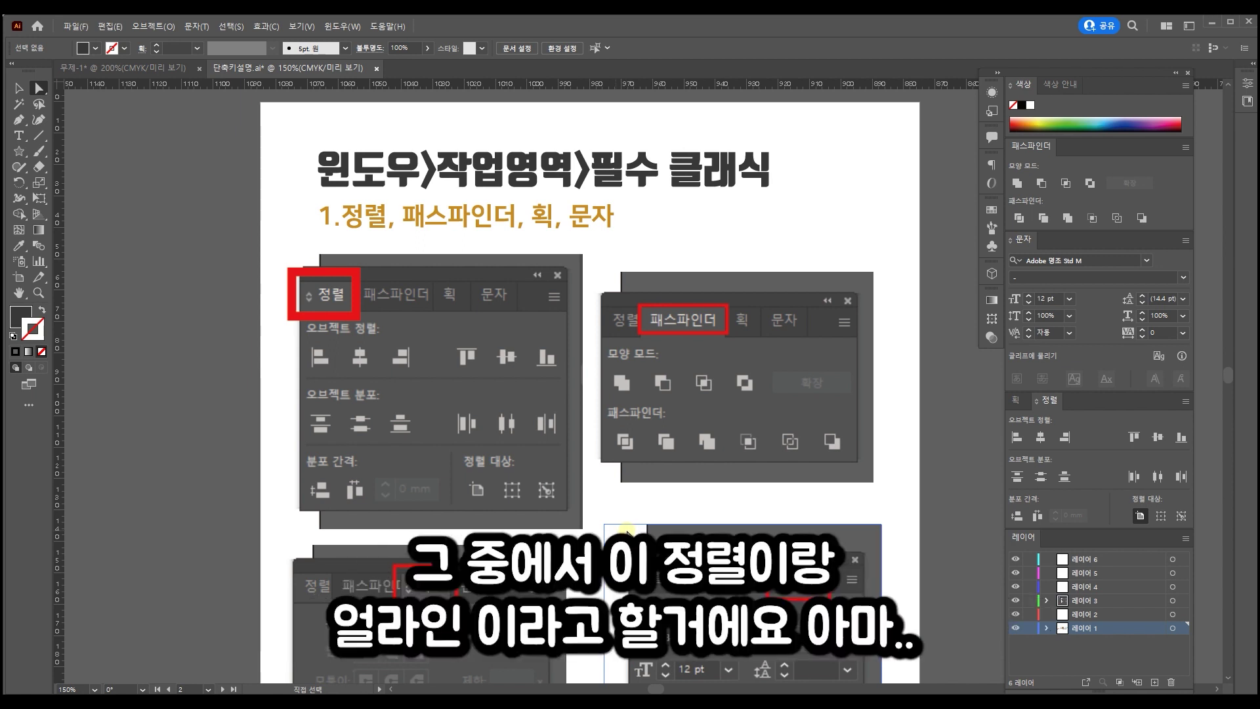
pyautogui.click(355, 347)
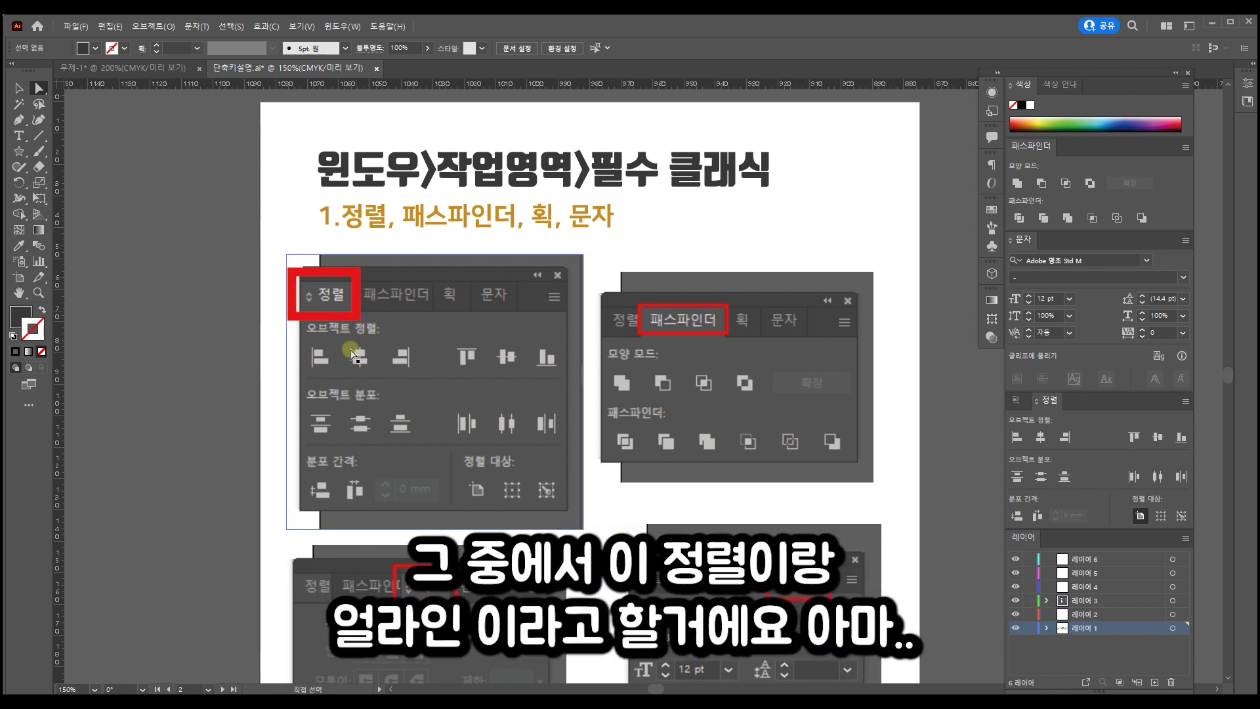
pyautogui.click(673, 384)
pyautogui.scroll(-1, 708, 345)
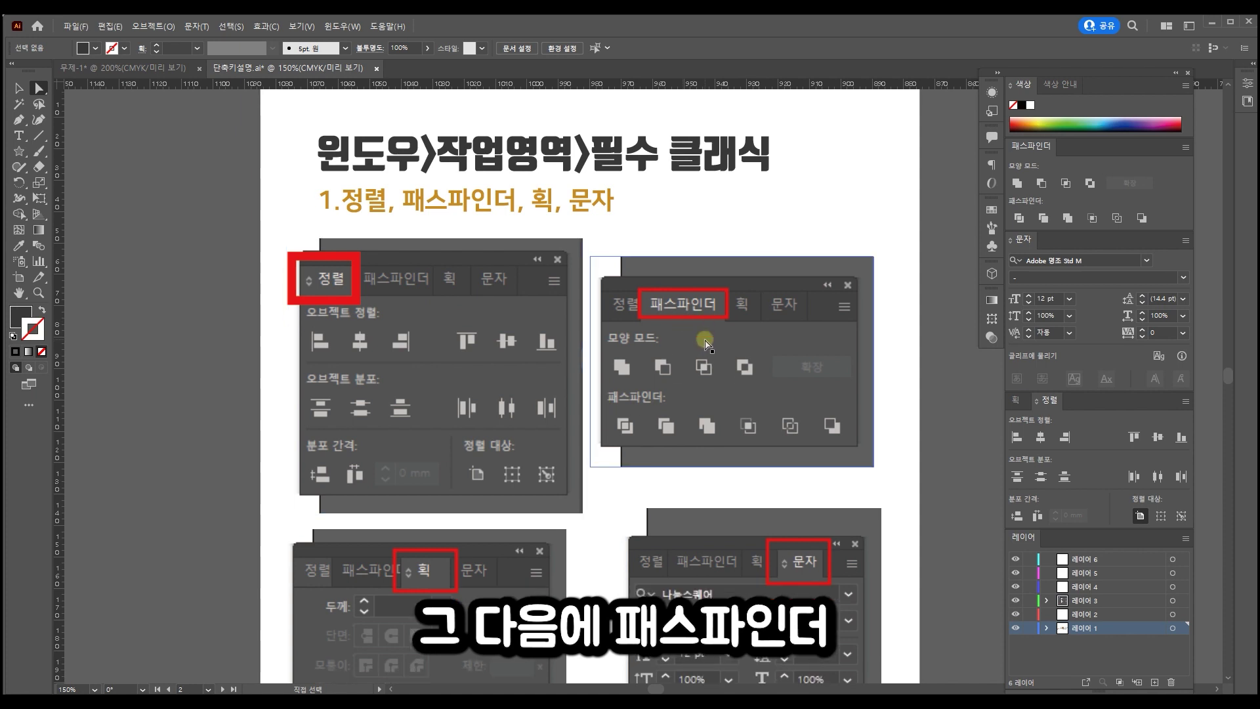
pyautogui.scroll(-5, 706, 344)
pyautogui.click(521, 378)
pyautogui.scroll(-3, 533, 413)
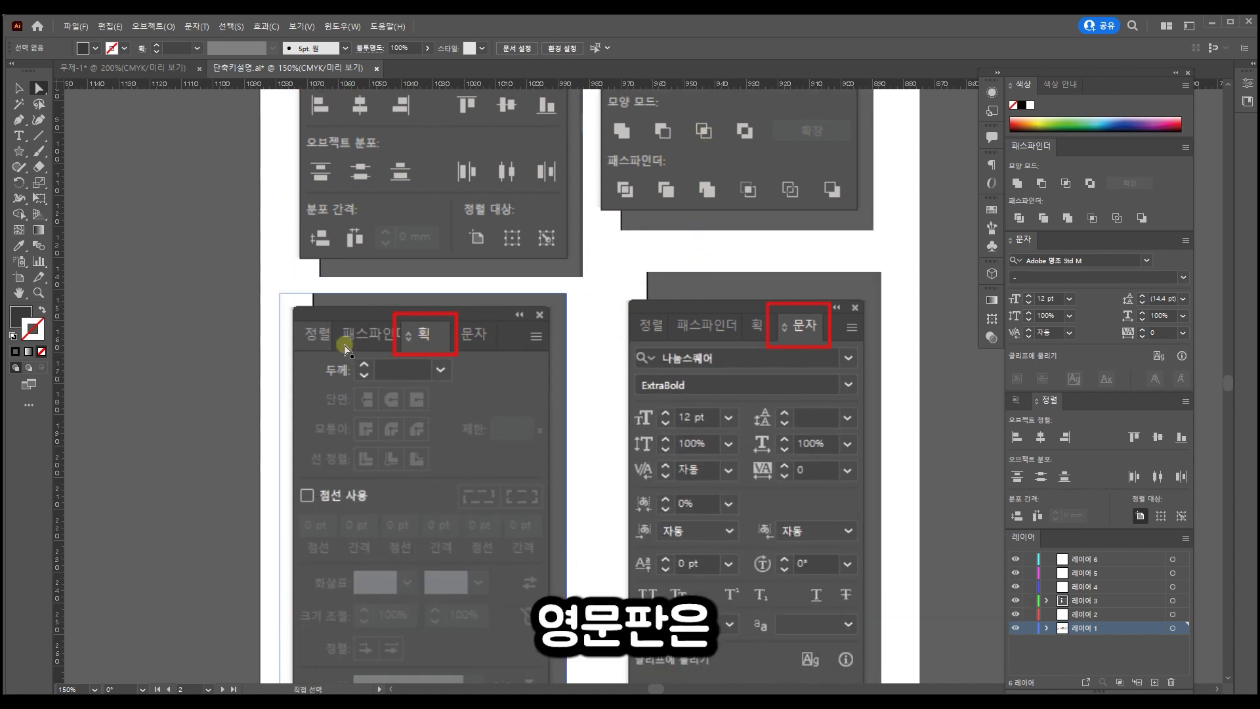
pyautogui.click(795, 338)
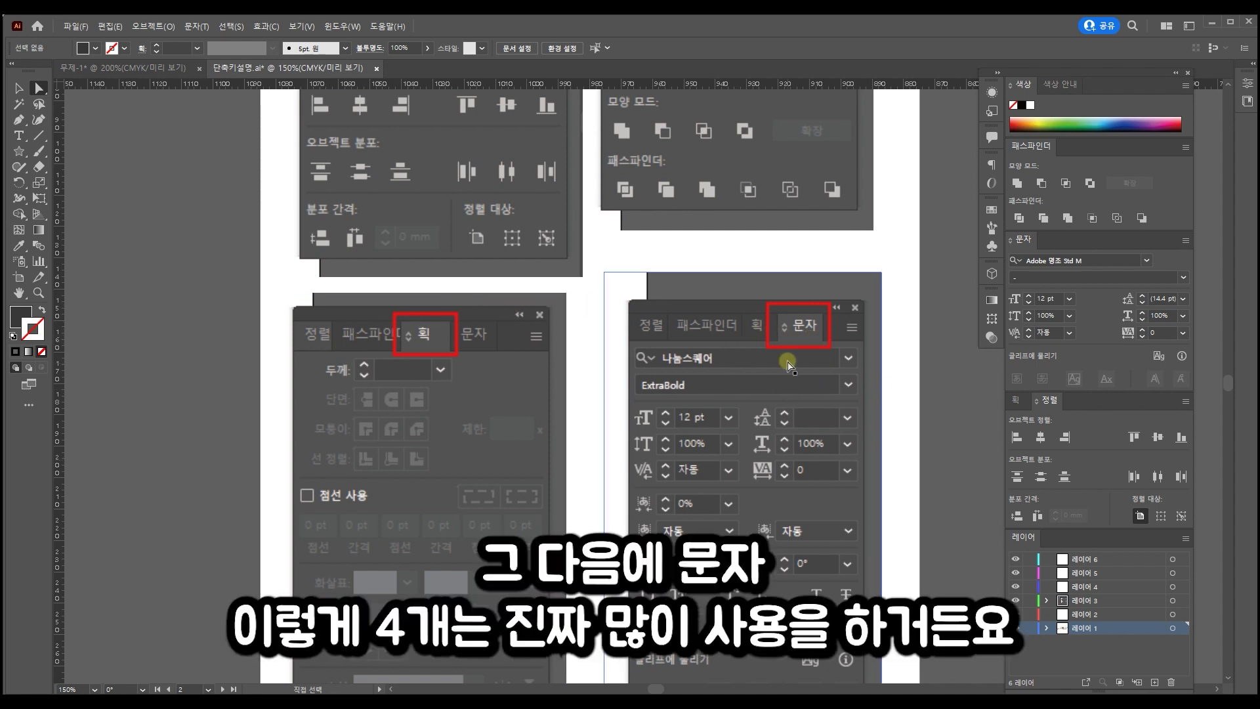
pyautogui.scroll(5, 790, 365)
pyautogui.click(790, 364)
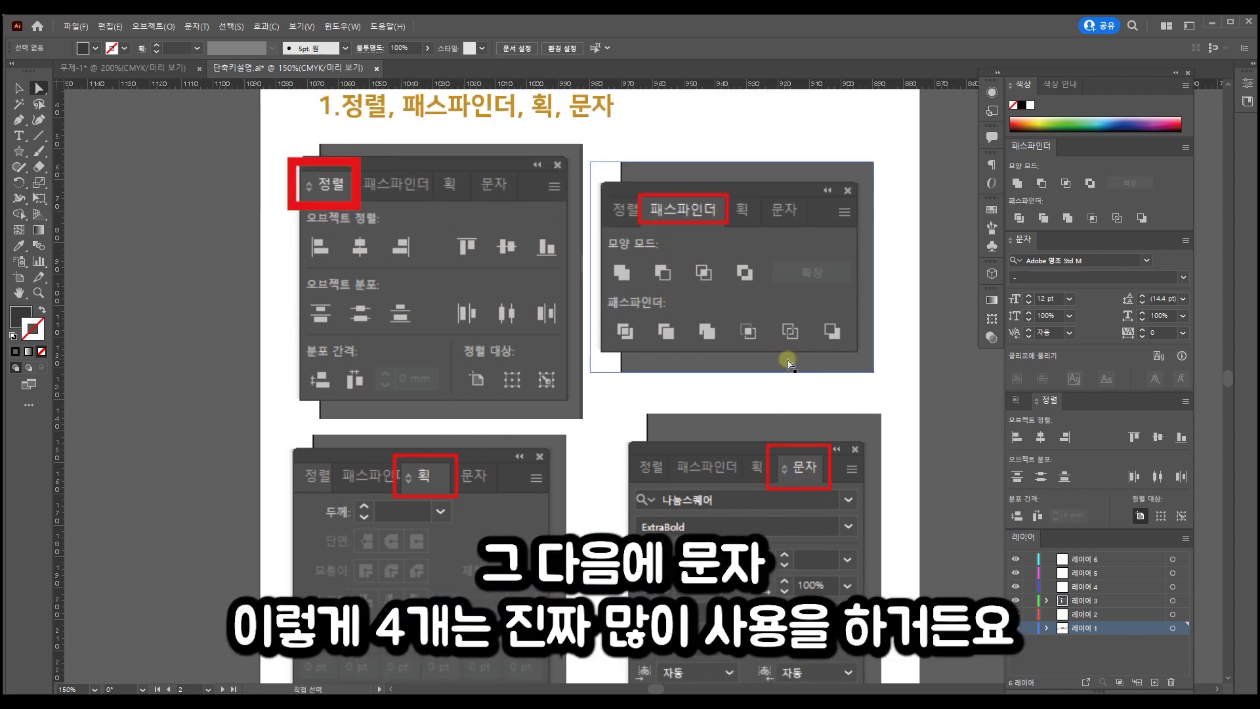
pyautogui.click(932, 463)
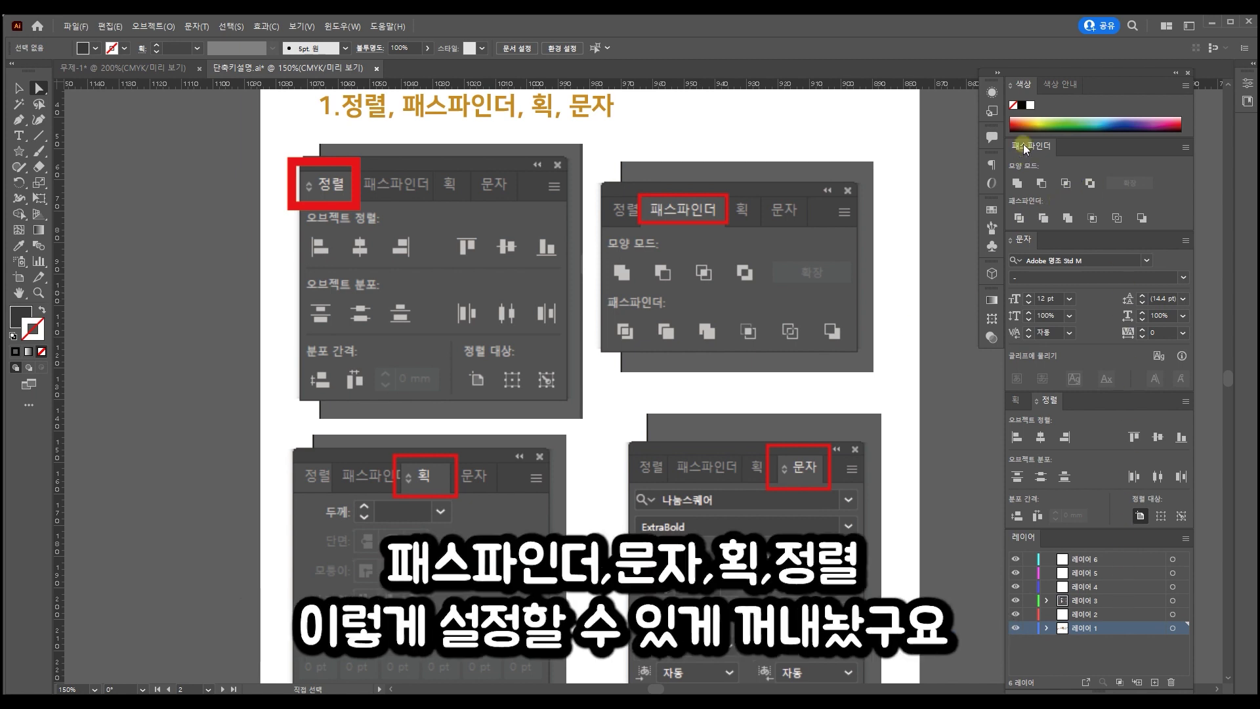
pyautogui.click(1018, 400)
pyautogui.click(1046, 398)
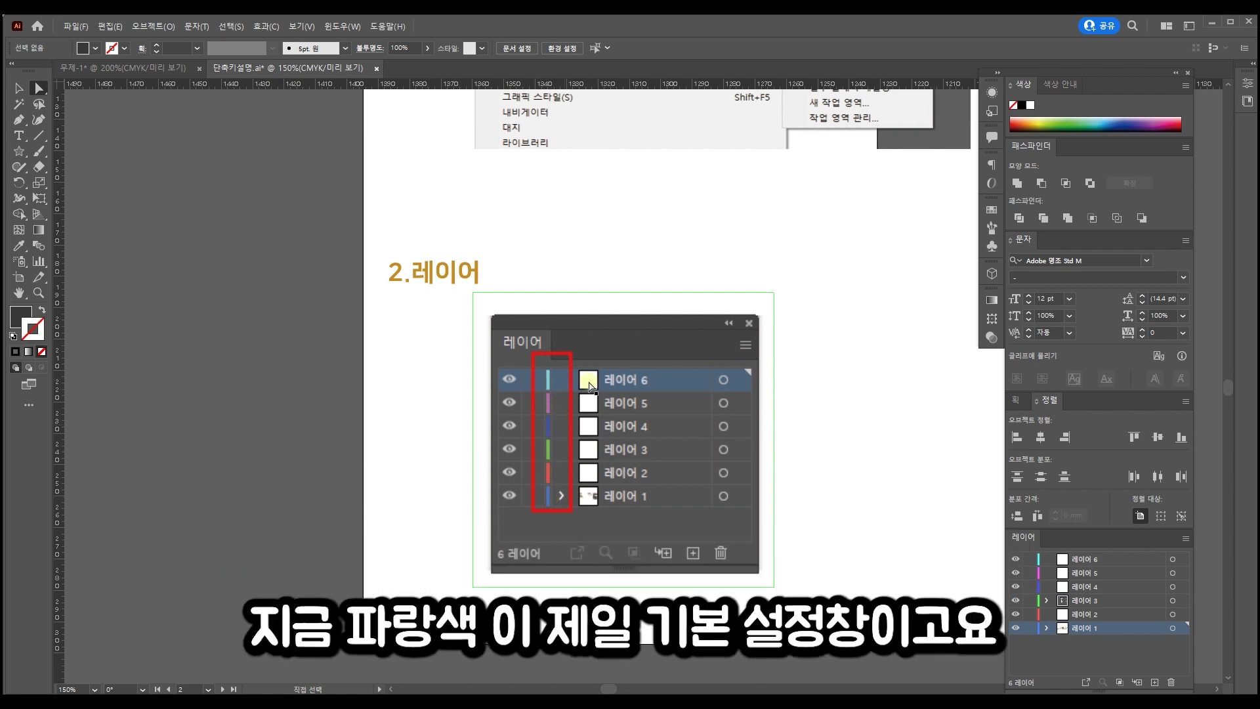
# Step: Compare the selection outline colours of the workspace image on 레이어 1 and the layer-list image on 레이어 3
pyautogui.click(712, 134)
pyautogui.press('space')
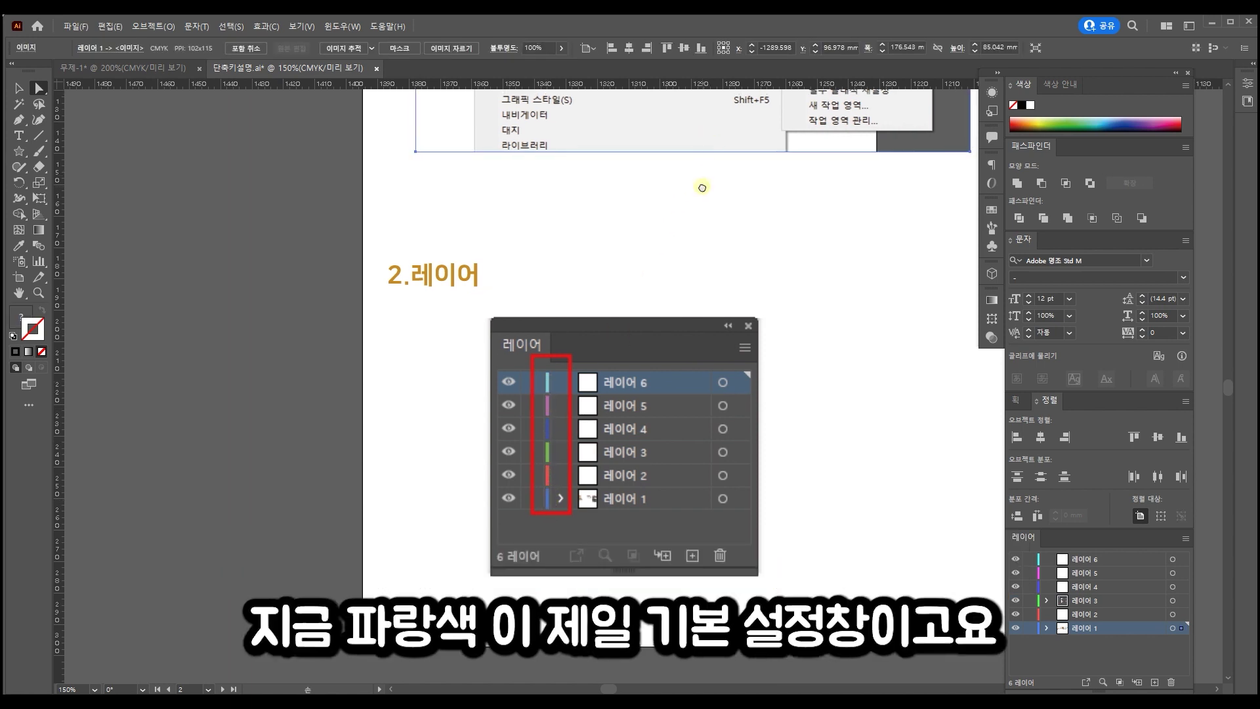
pyautogui.moveTo(701, 180); pyautogui.dragTo(557, 285)
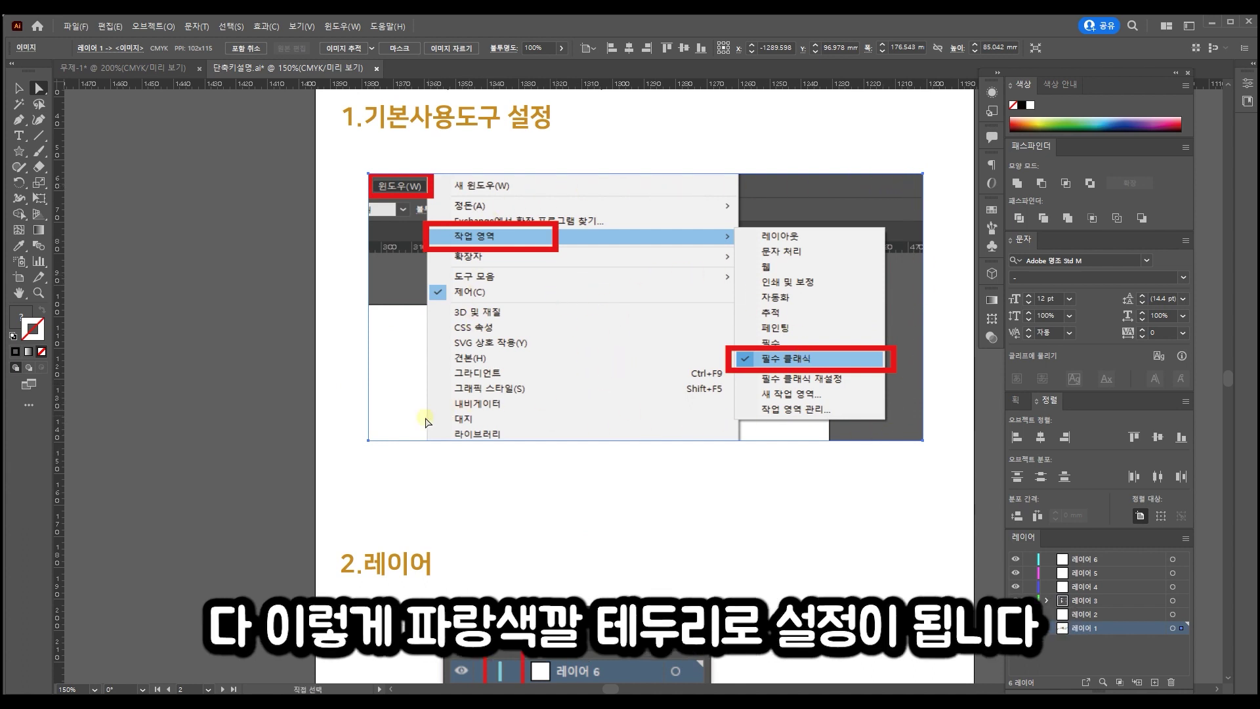
pyautogui.scroll(-5, 605, 472)
pyautogui.click(1078, 603)
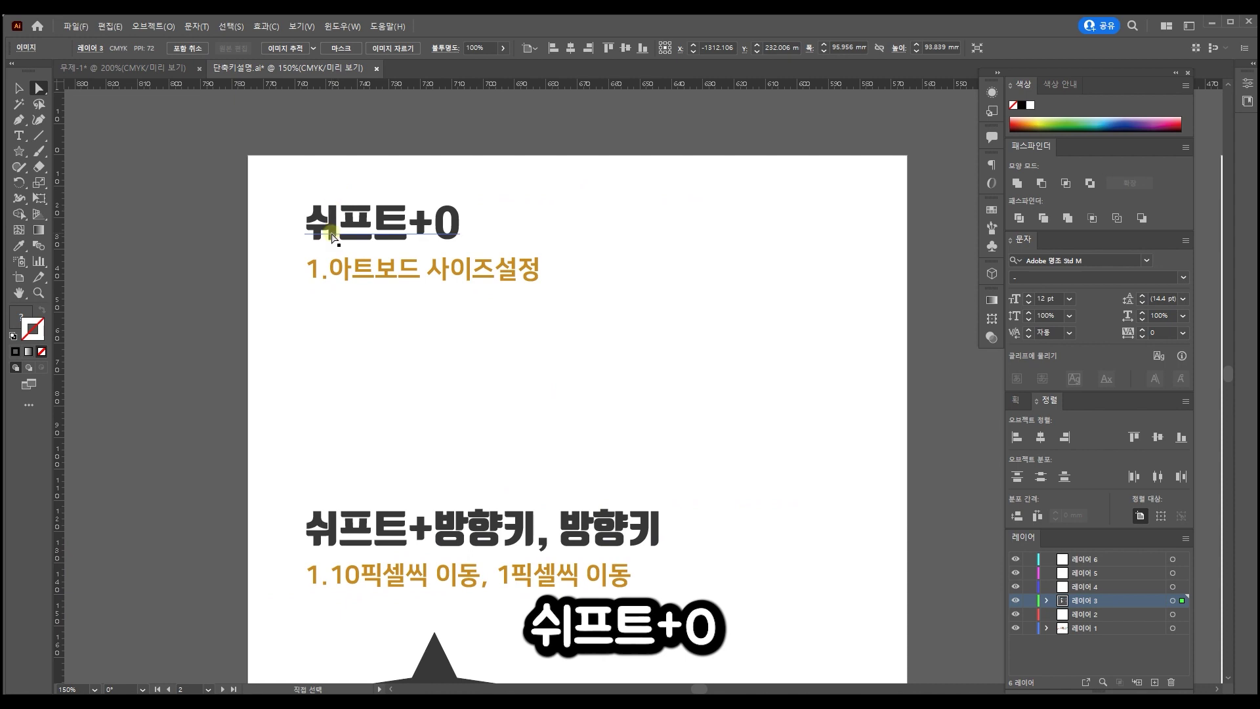
# Step: Try enlarging the 쉬프트+O page's artboard upward and leftward to about 256 by 329 mm with the Artboard tool, and undo both resizes
pyautogui.moveTo(282, 189); pyautogui.dragTo(596, 332)
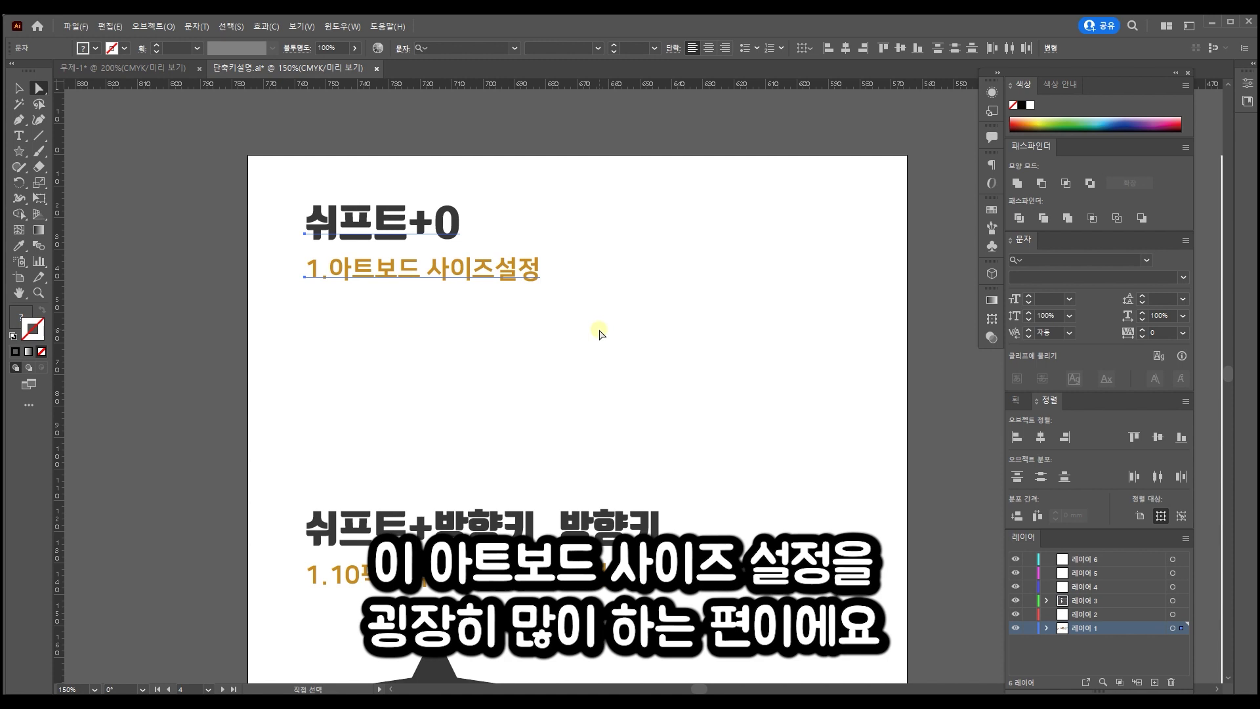
pyautogui.scroll(2, 594, 279)
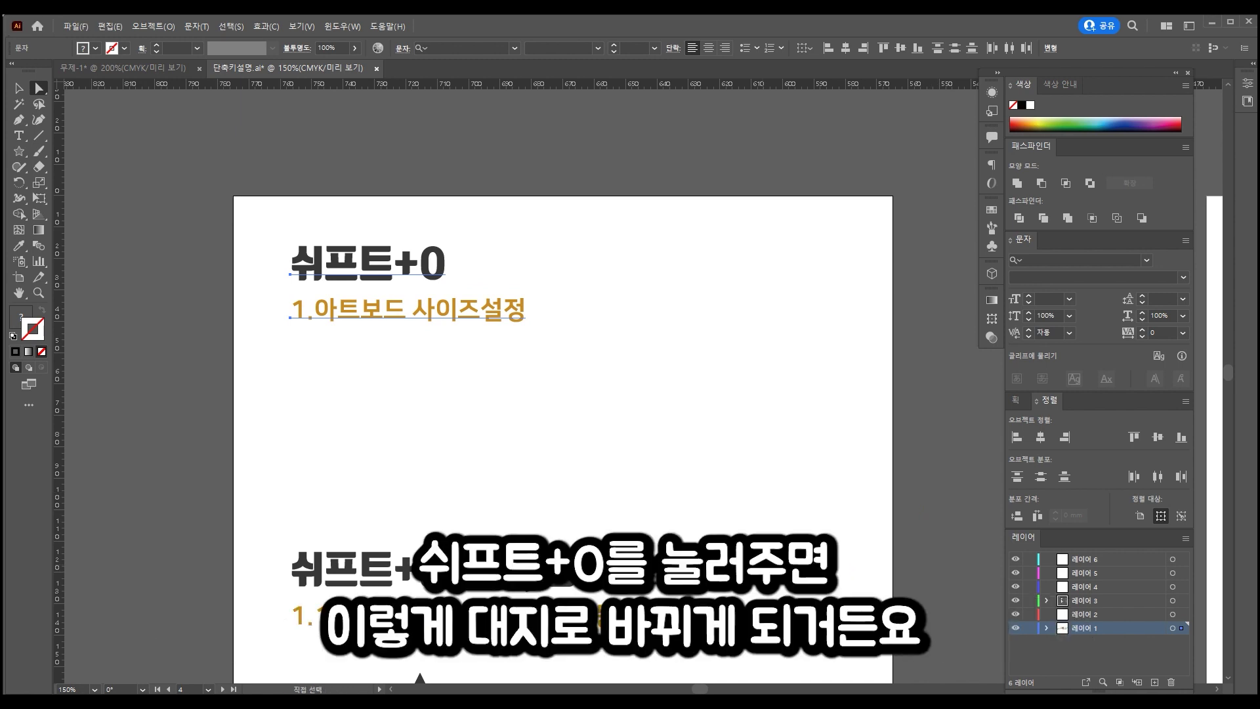
pyautogui.hotkey('shift', 'o')
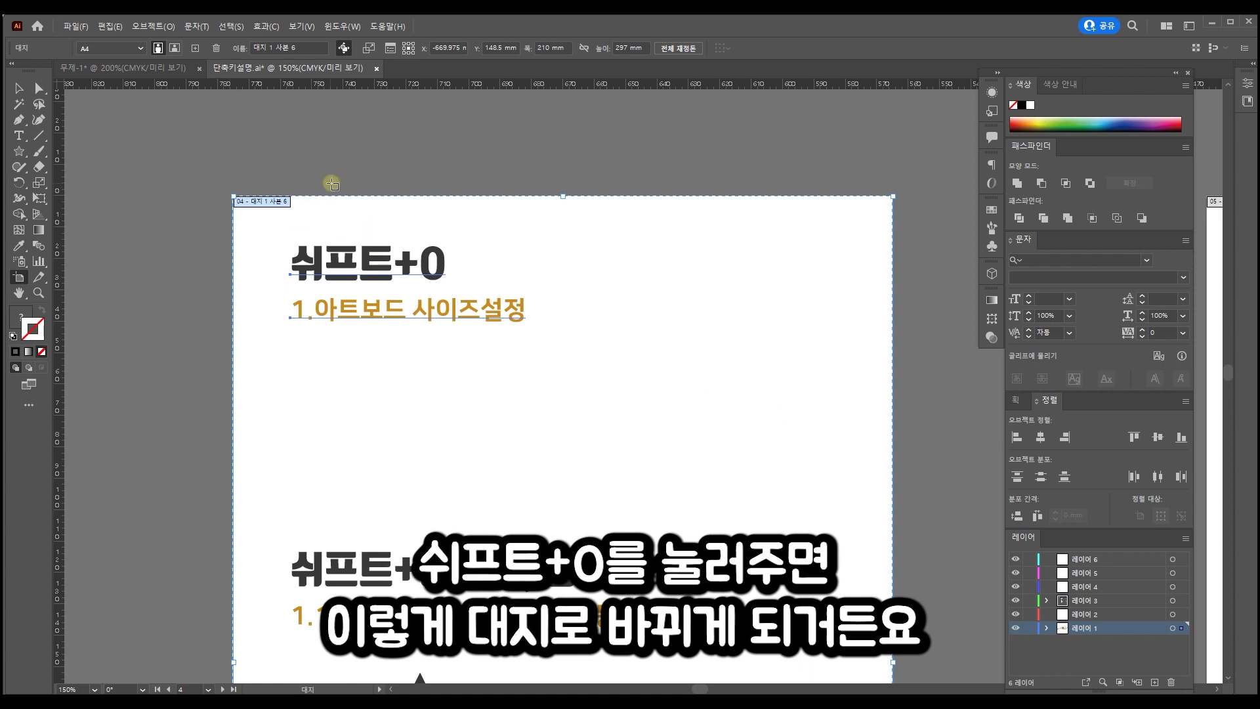
pyautogui.click(238, 203)
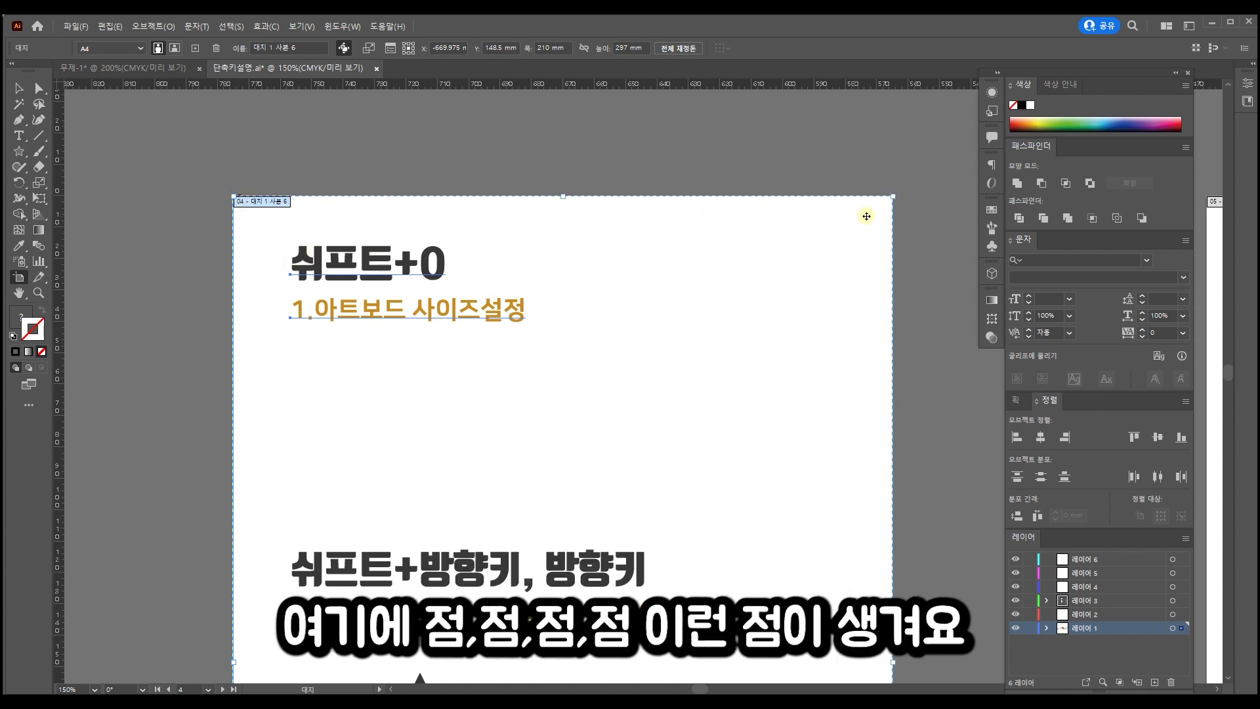
pyautogui.moveTo(563, 192); pyautogui.dragTo(563, 95)
pyautogui.moveTo(234, 464); pyautogui.dragTo(91, 413)
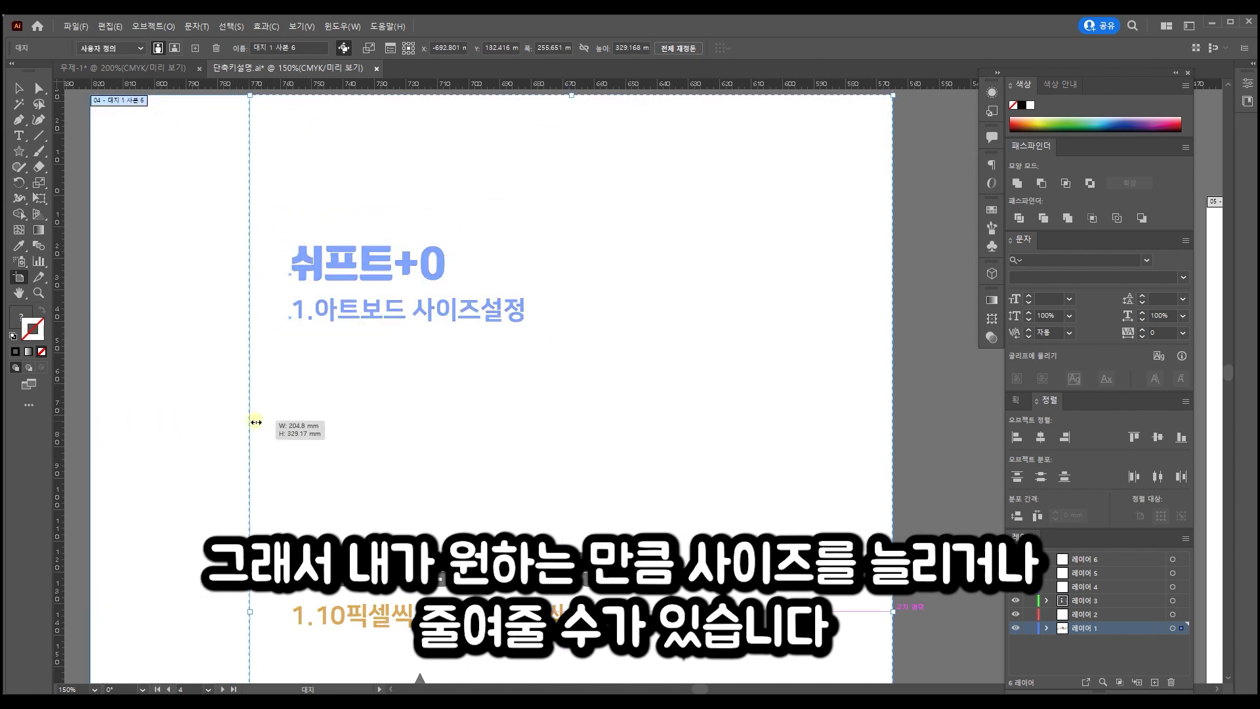
pyautogui.hotkey('ctrl', 'z')
pyautogui.hotkey('ctrl', 'z')
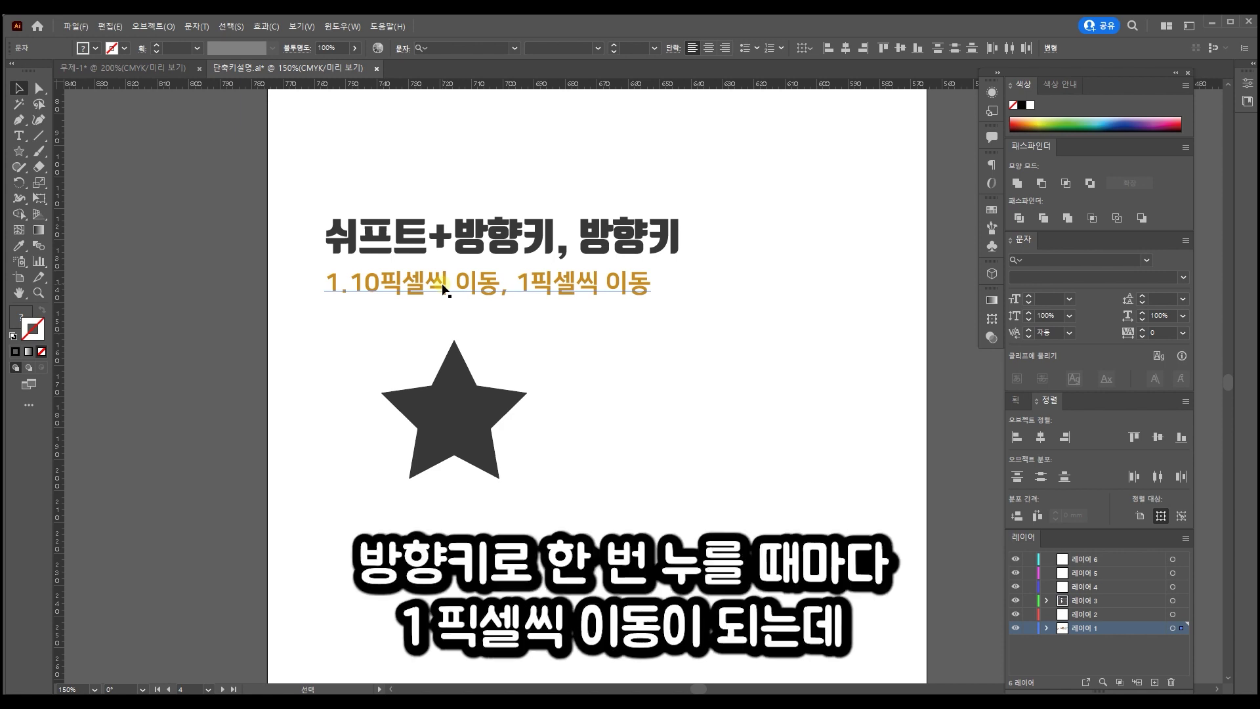
# Step: Move the star under the 쉬프트+방향키 heading to the right using freehand moves and 10-pixel nudges, including one nudge back
pyautogui.moveTo(459, 413); pyautogui.dragTo(467, 414)
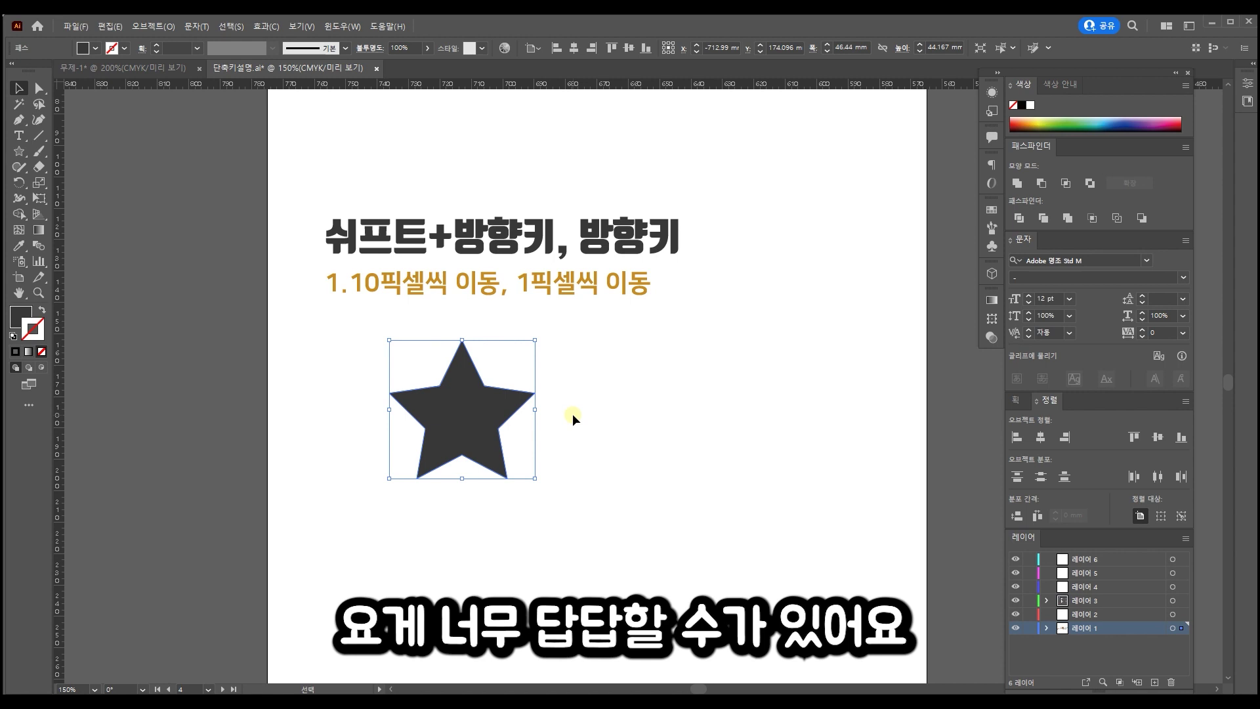
pyautogui.press('shift')
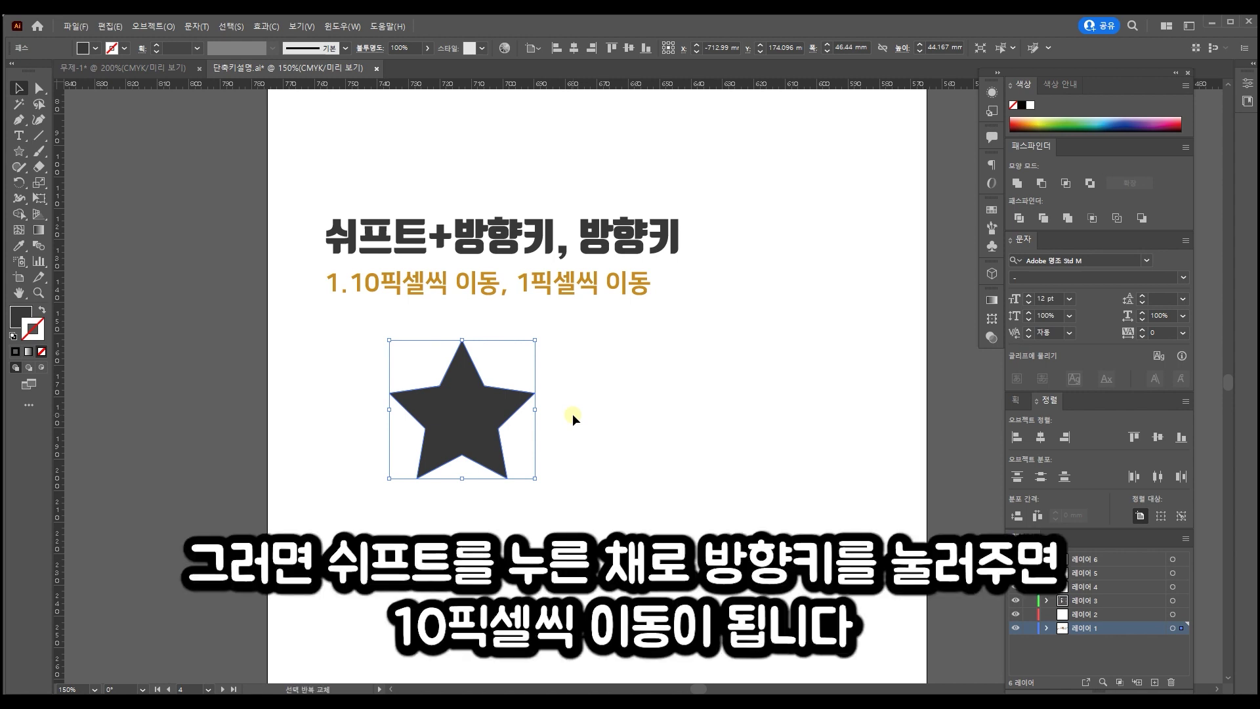
pyautogui.hotkey('shift', 'Right')
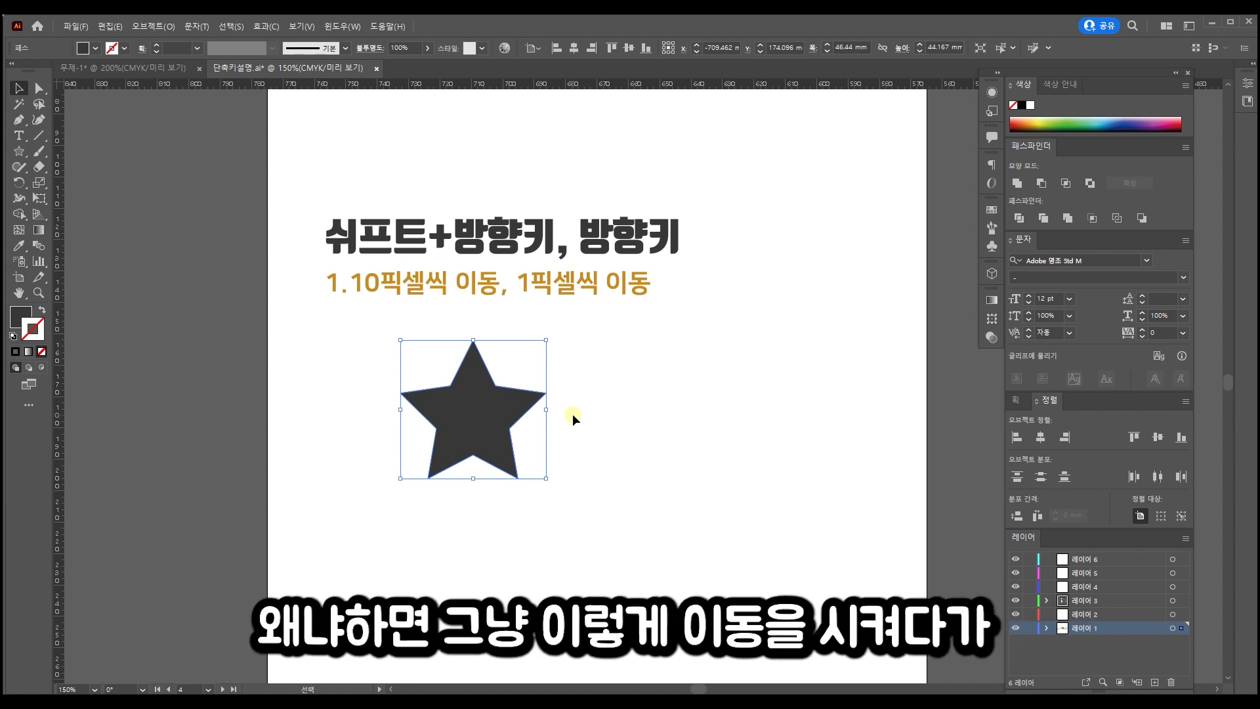
pyautogui.moveTo(500, 412)
pyautogui.mouseDown()
pyautogui.moveTo(577, 414)
pyautogui.moveTo(531, 414)
pyautogui.mouseUp()
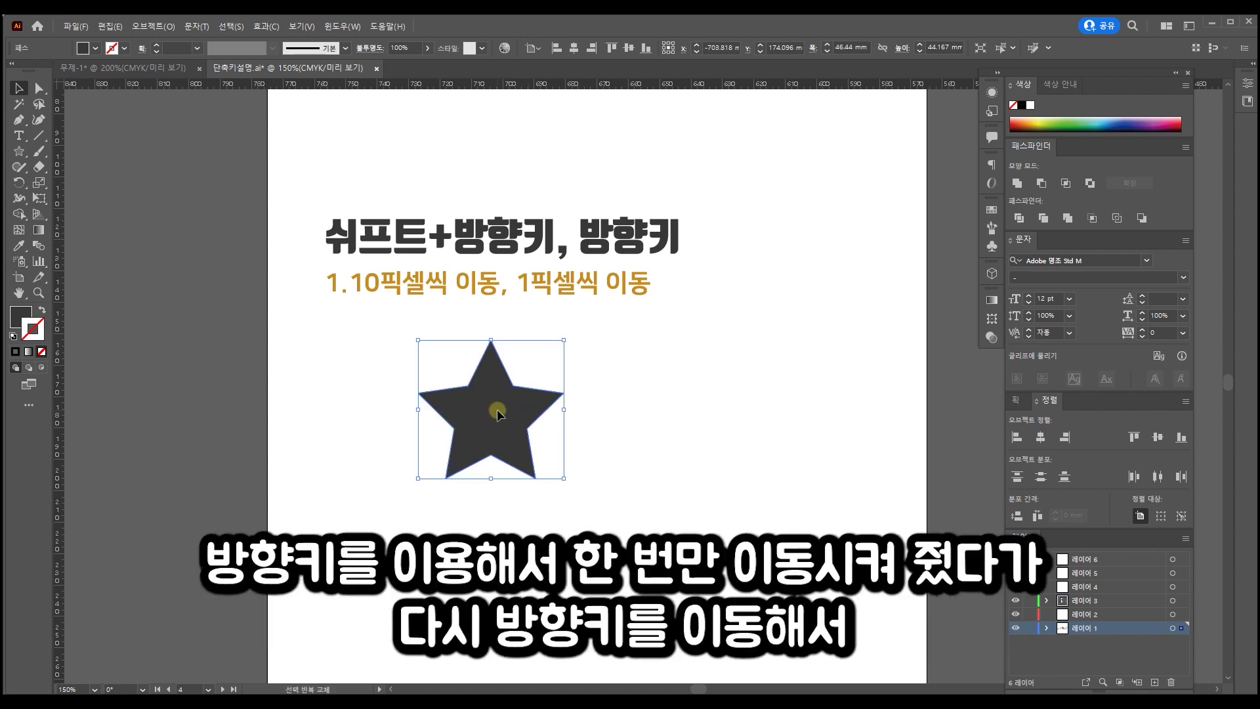
pyautogui.hotkey('shift', 'Right')
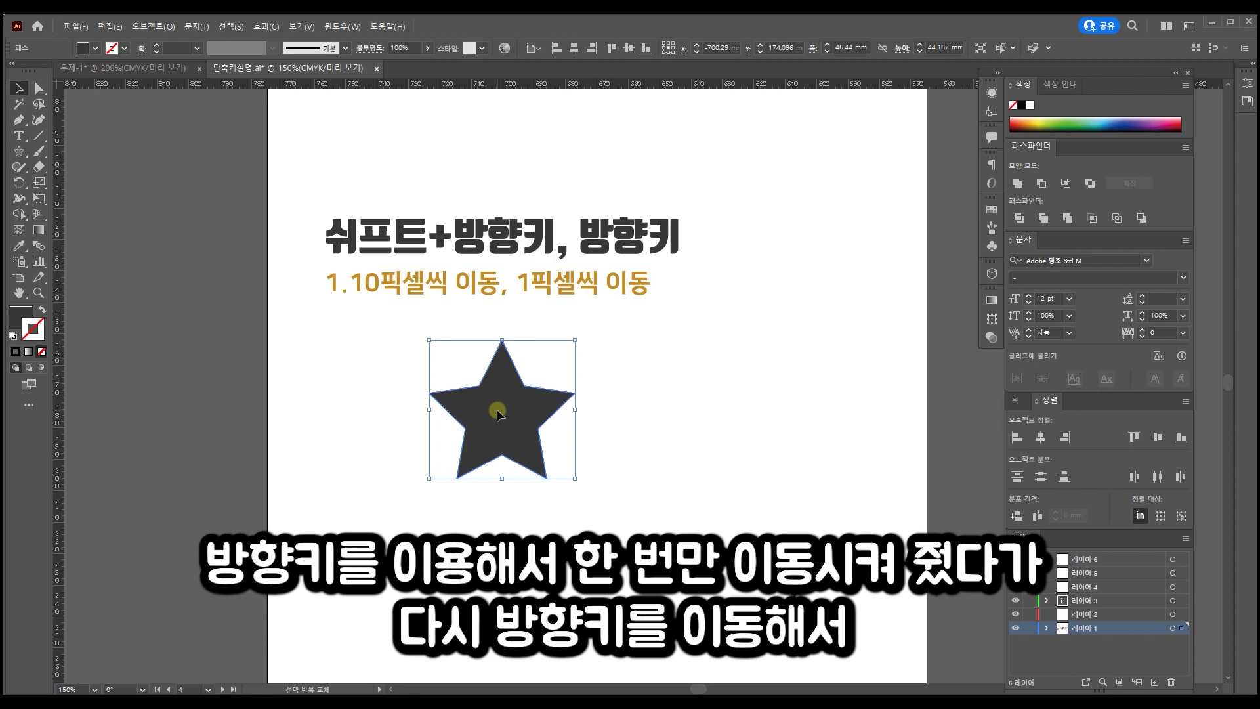
pyautogui.hotkey('shift', 'Left')
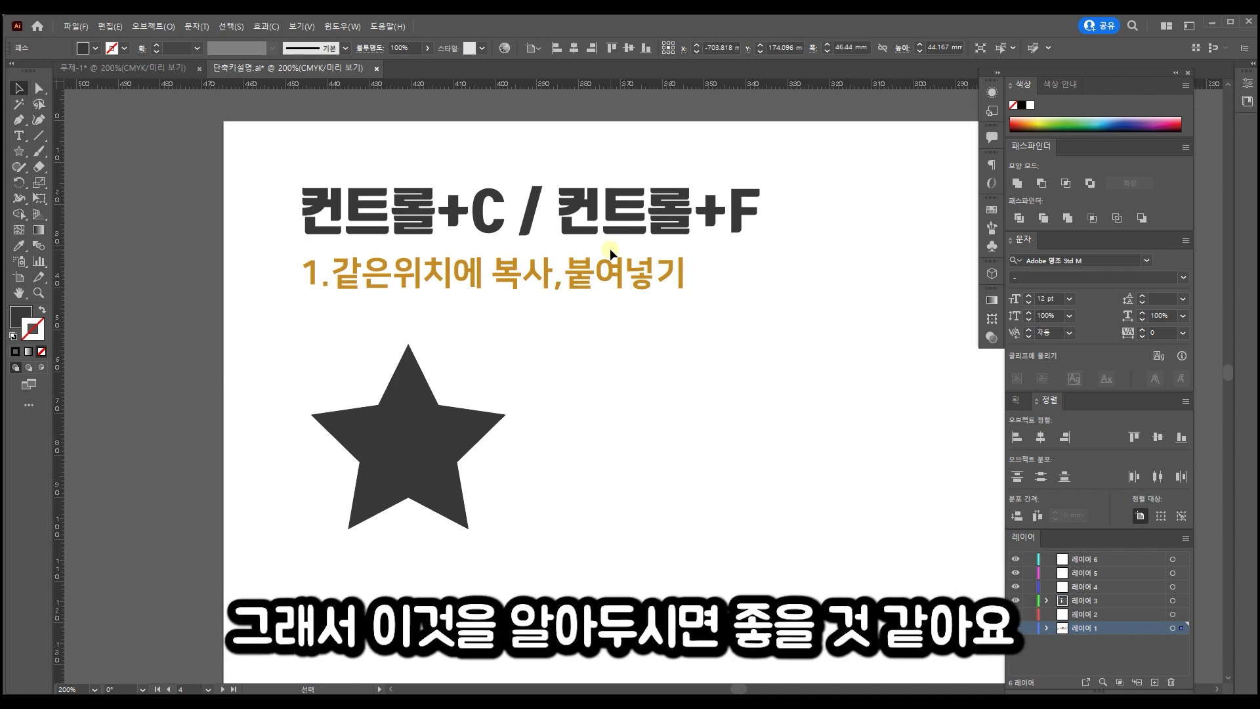
# Step: Copy the star under the 컨트롤+C / 컨트롤+F heading and paste the copy in the same position
pyautogui.click(398, 424)
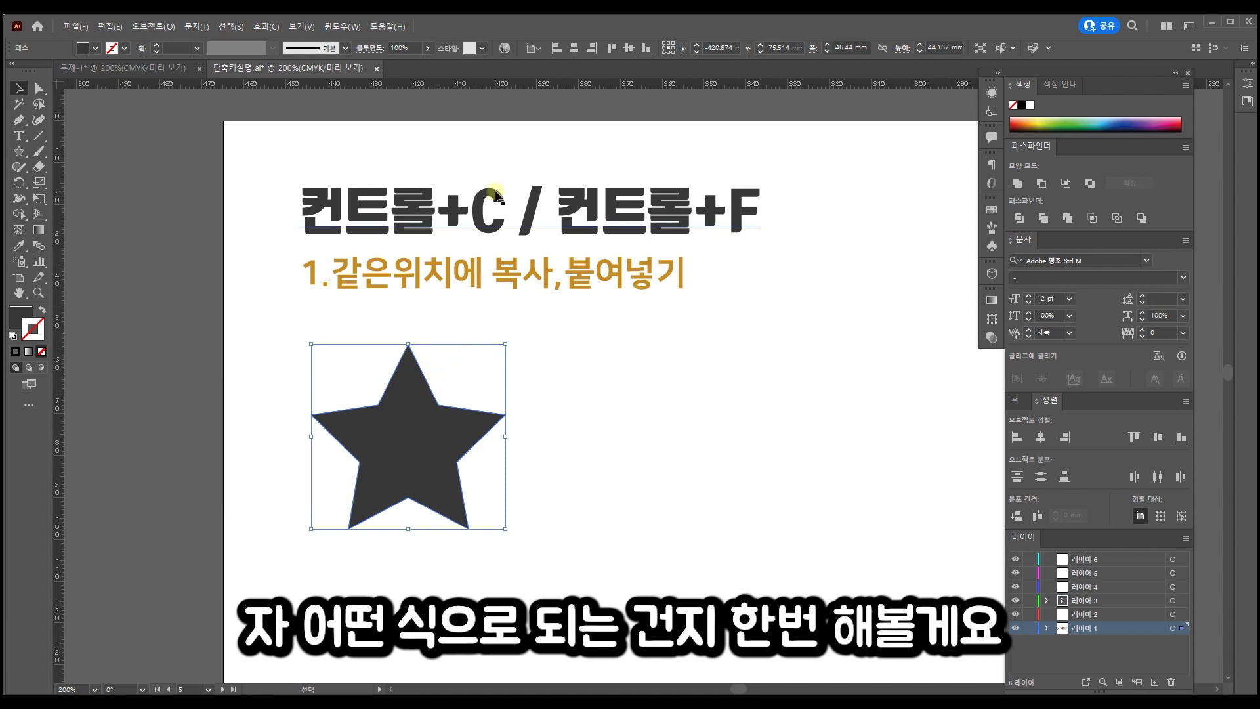
pyautogui.press('a')
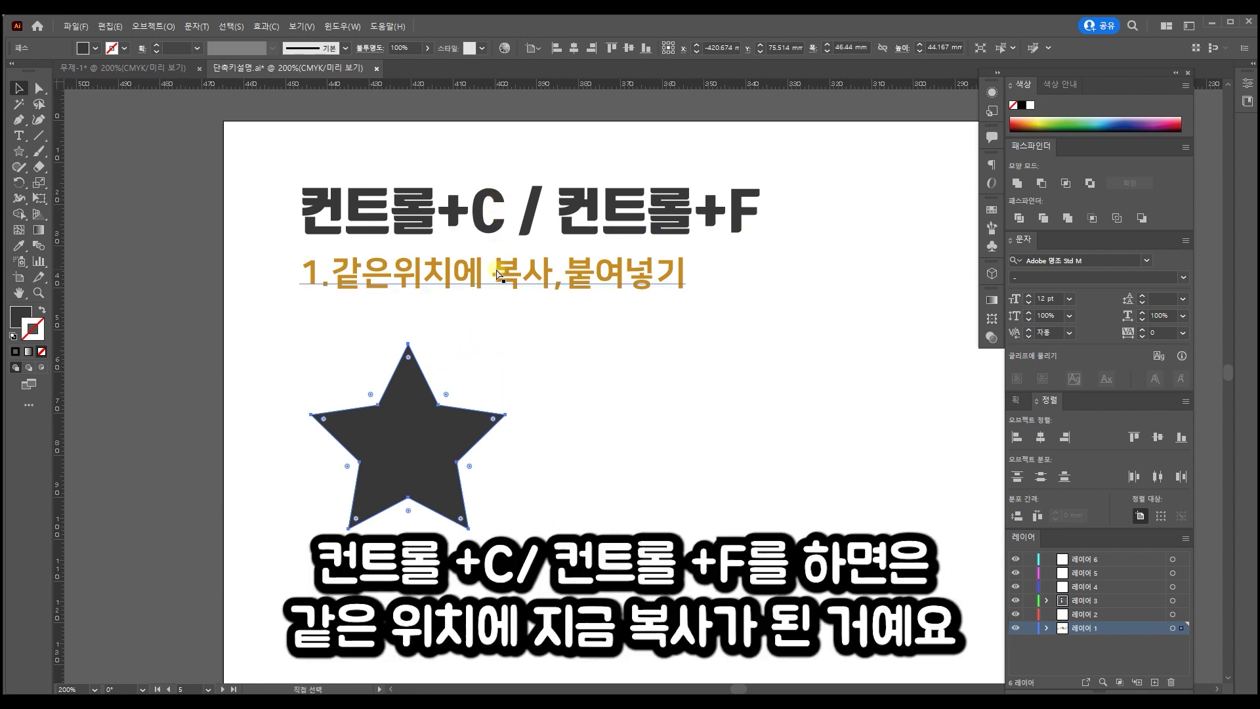
pyautogui.press('v')
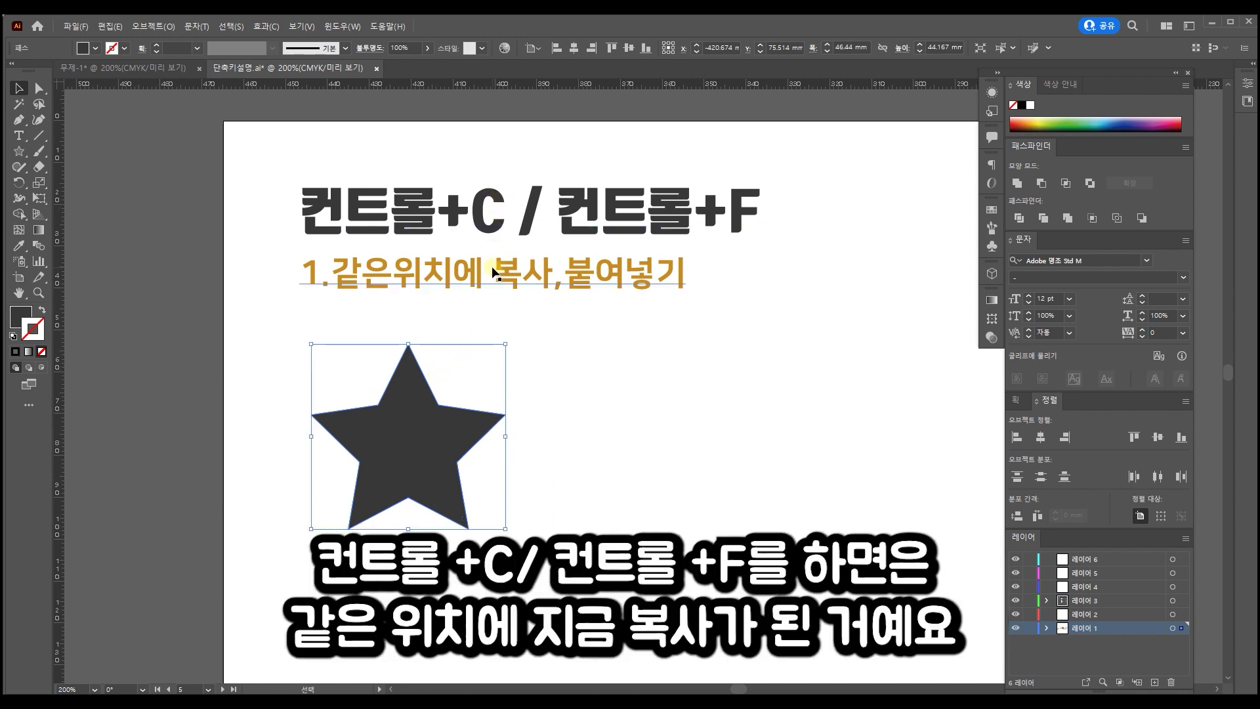
# Step: Fill the pasted star with turquoise, and nudge it 10 pixels right and back onto the original star
pyautogui.doubleClick(23, 319)
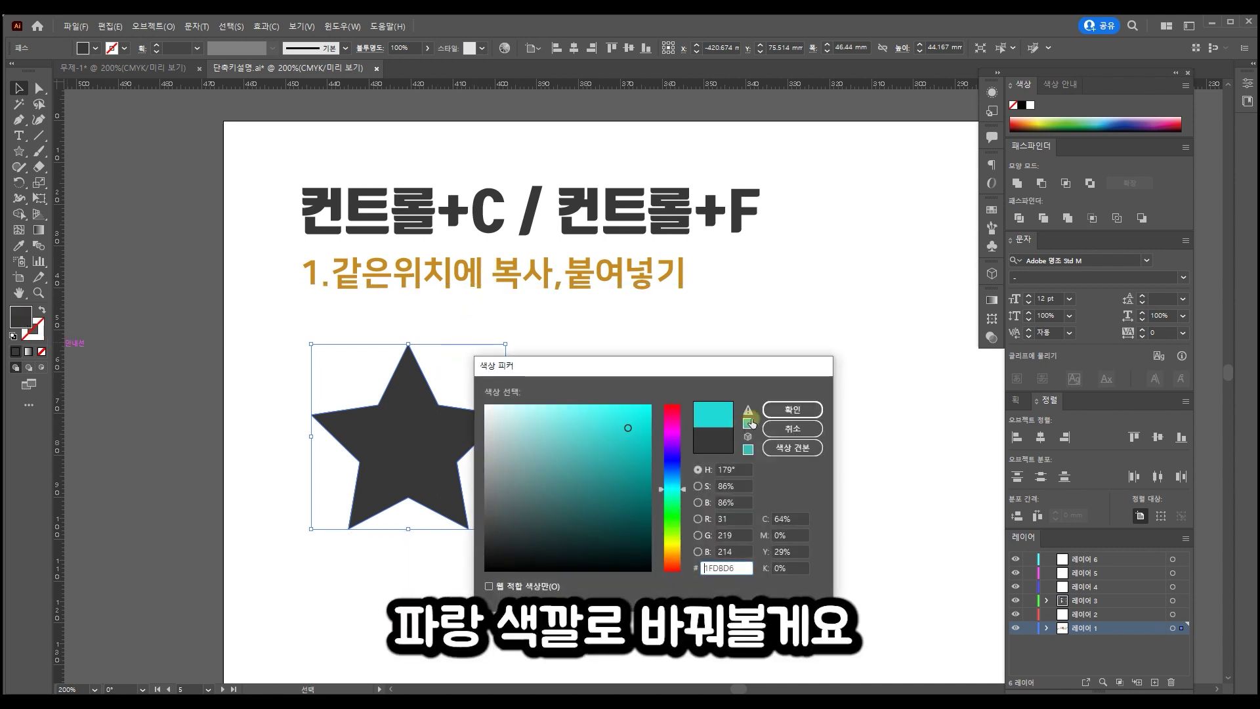
pyautogui.click(805, 410)
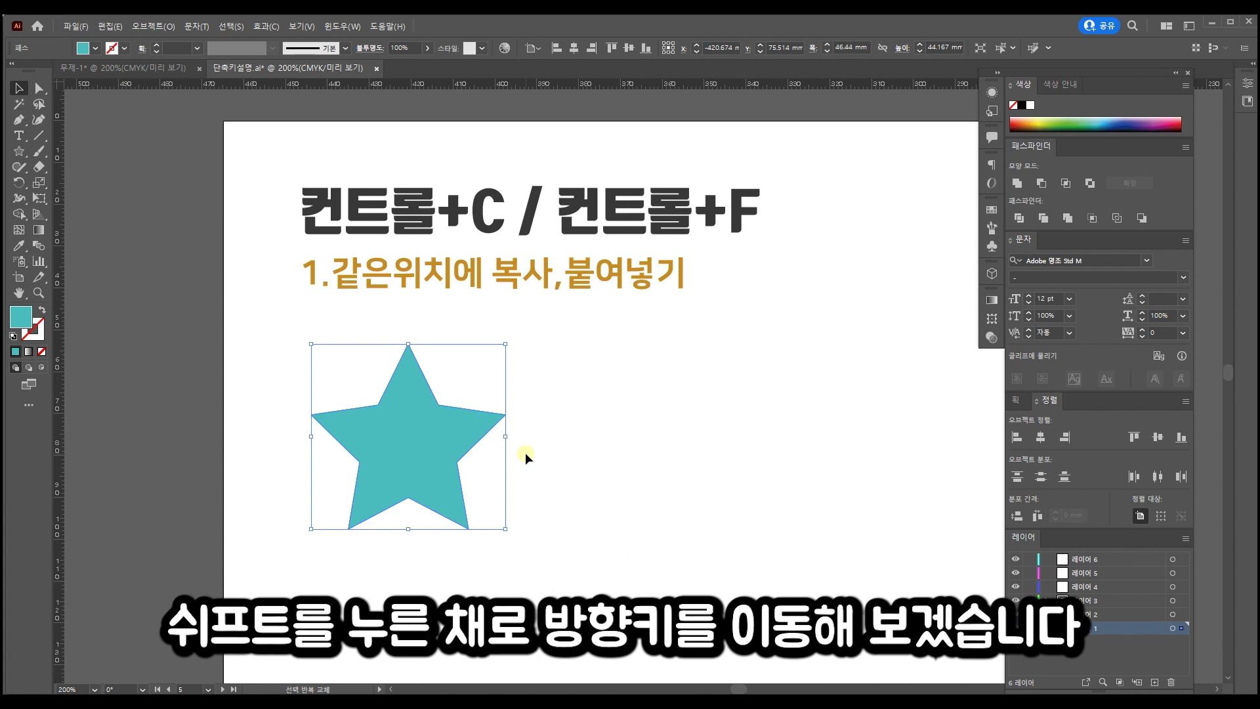
pyautogui.hotkey('shift', 'Right')
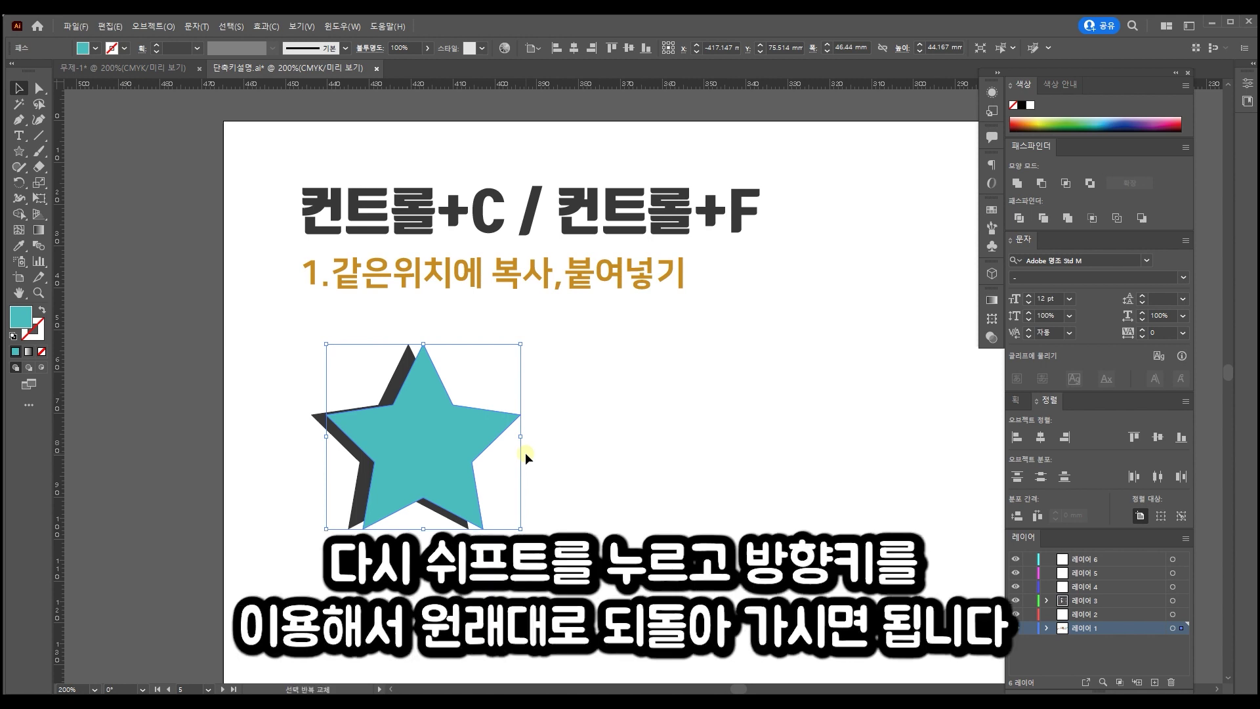
pyautogui.hotkey('shift', 'Left')
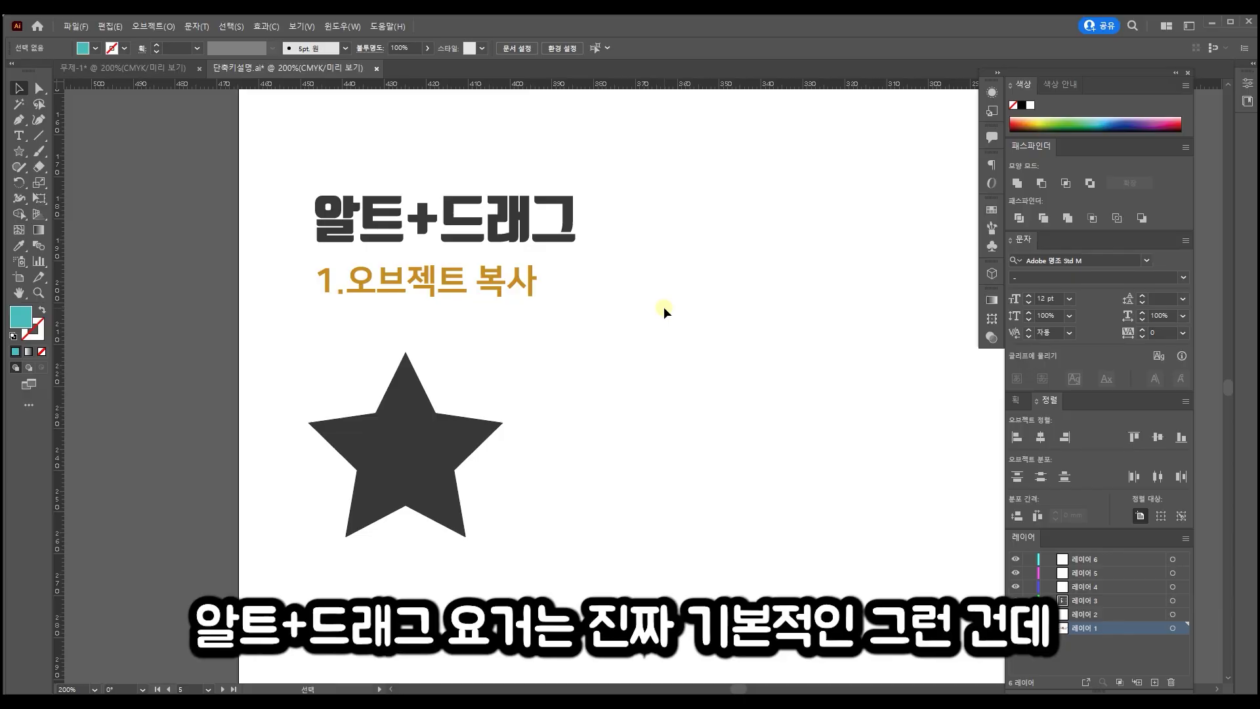
# Step: Duplicate the star under the 알트+드래그 heading by placing a copy to its right
pyautogui.click(416, 436)
pyautogui.click(450, 310)
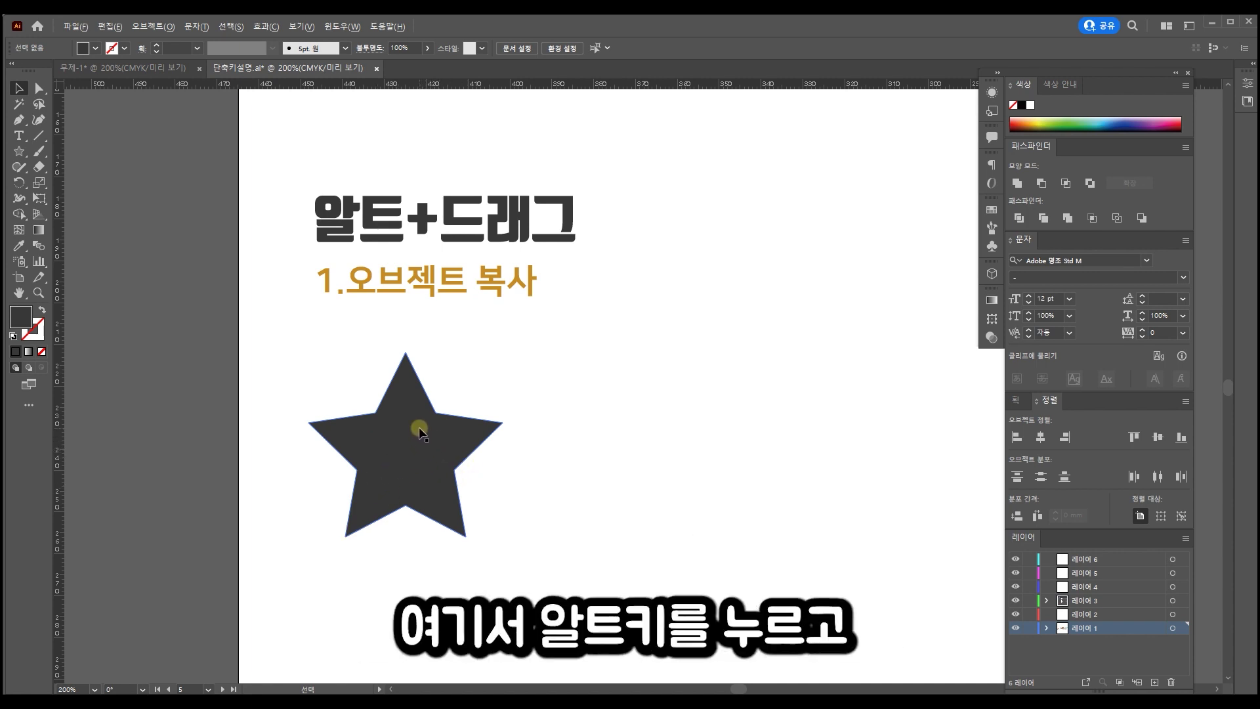
pyautogui.click(402, 438)
pyautogui.keyDown('alt'); pyautogui.moveTo(409, 428); pyautogui.dragTo(661, 447); pyautogui.keyUp('alt')
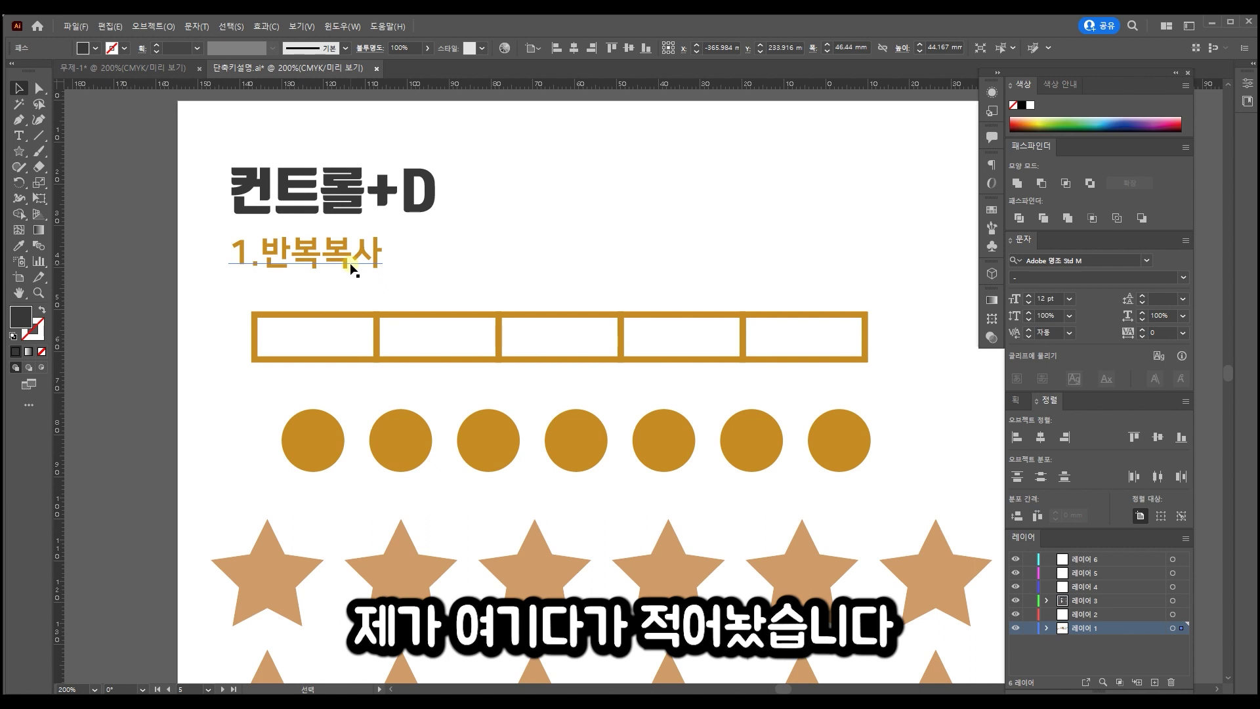
# Step: Move the row of seven circles on the 컨트롤+D page down to free space under the five-cell row, and clear the selection
pyautogui.click(702, 358)
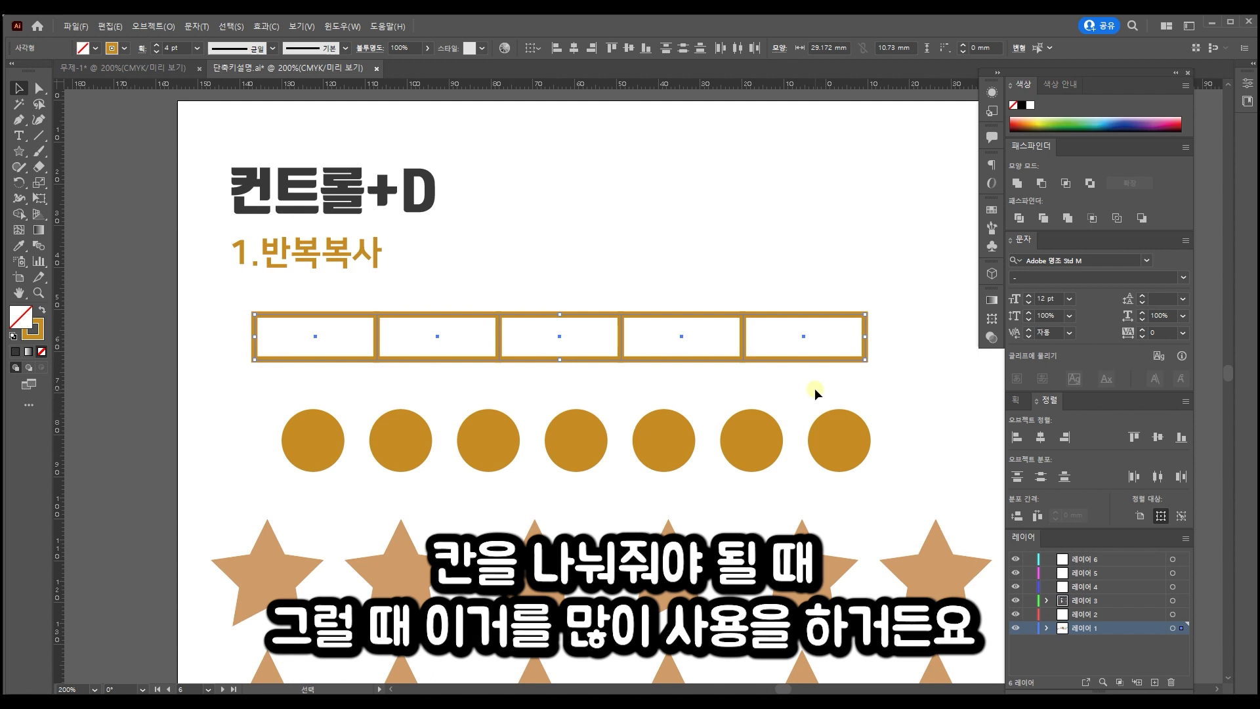
pyautogui.moveTo(320, 390); pyautogui.dragTo(861, 493)
pyautogui.moveTo(845, 445); pyautogui.dragTo(844, 528)
pyautogui.hotkey('ctrl', 'shift', 'a')
# Step: Draw a rectangle about 35 mm wide and 8 mm high below the start of the five-cell row
pyautogui.moveTo(23, 161); pyautogui.dragTo(84, 149)
pyautogui.moveTo(251, 386); pyautogui.dragTo(399, 418)
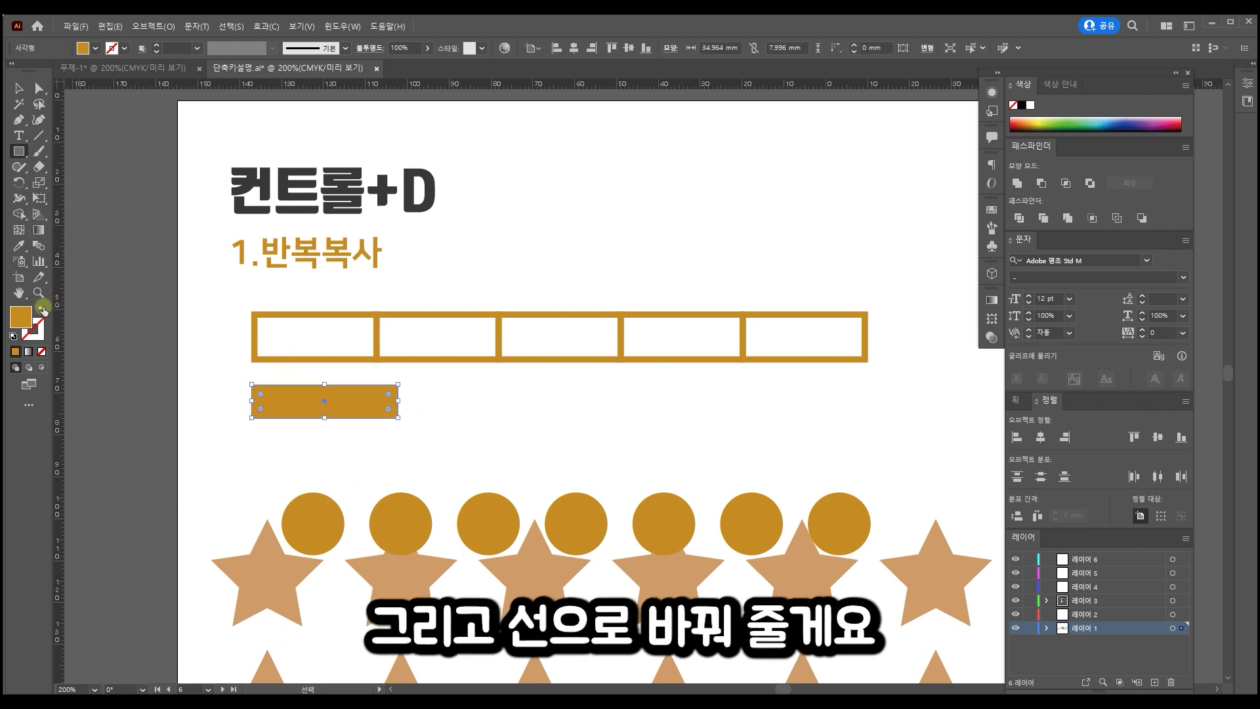
# Step: Turn the new rectangle's gold fill into an outline and set its stroke weight to 5 pt
pyautogui.click(43, 309)
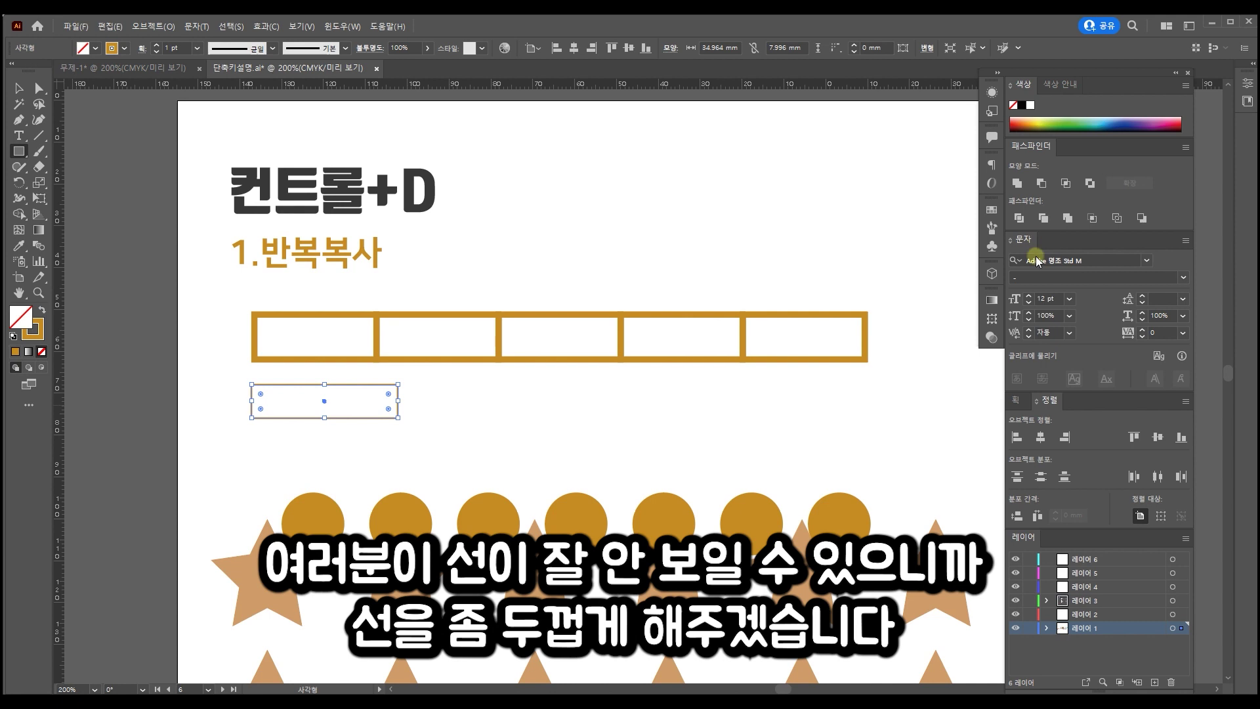
pyautogui.click(1015, 400)
pyautogui.click(1063, 420)
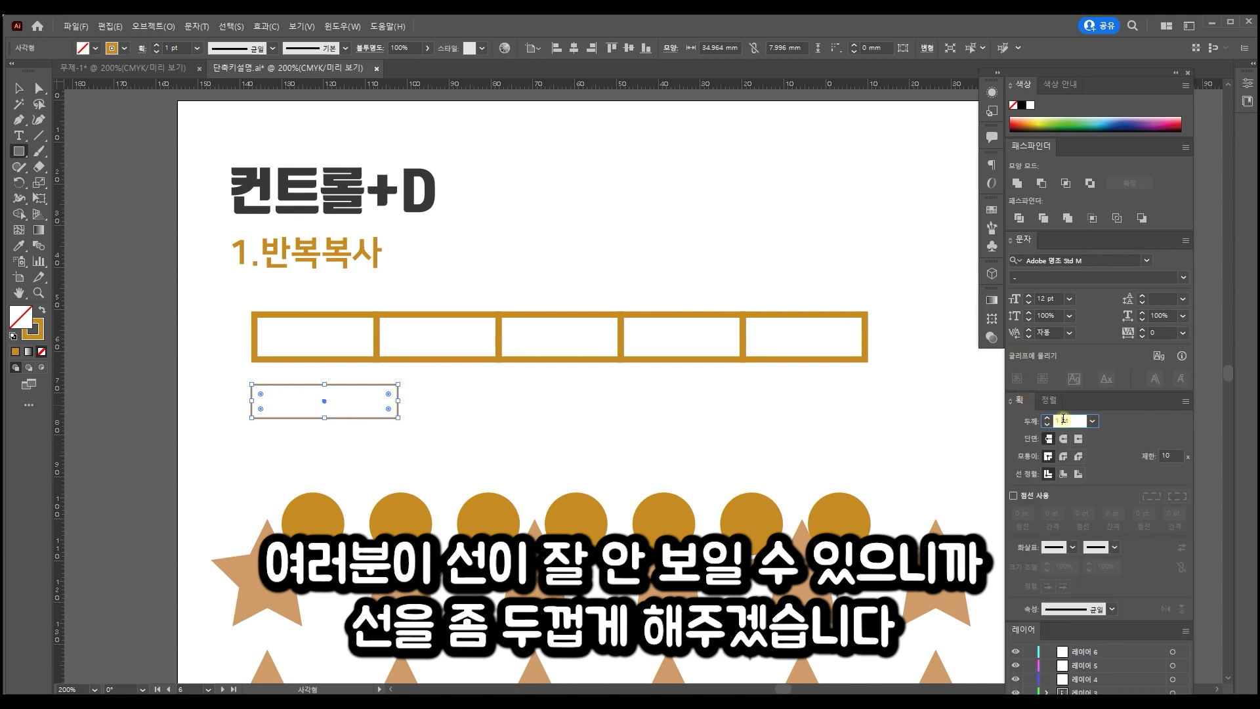
pyautogui.write('5')
pyautogui.press('Return')
# Step: Change the rectangle's stroke colour to green
pyautogui.doubleClick(33, 328)
pyautogui.click(678, 502)
pyautogui.click(605, 441)
pyautogui.click(793, 410)
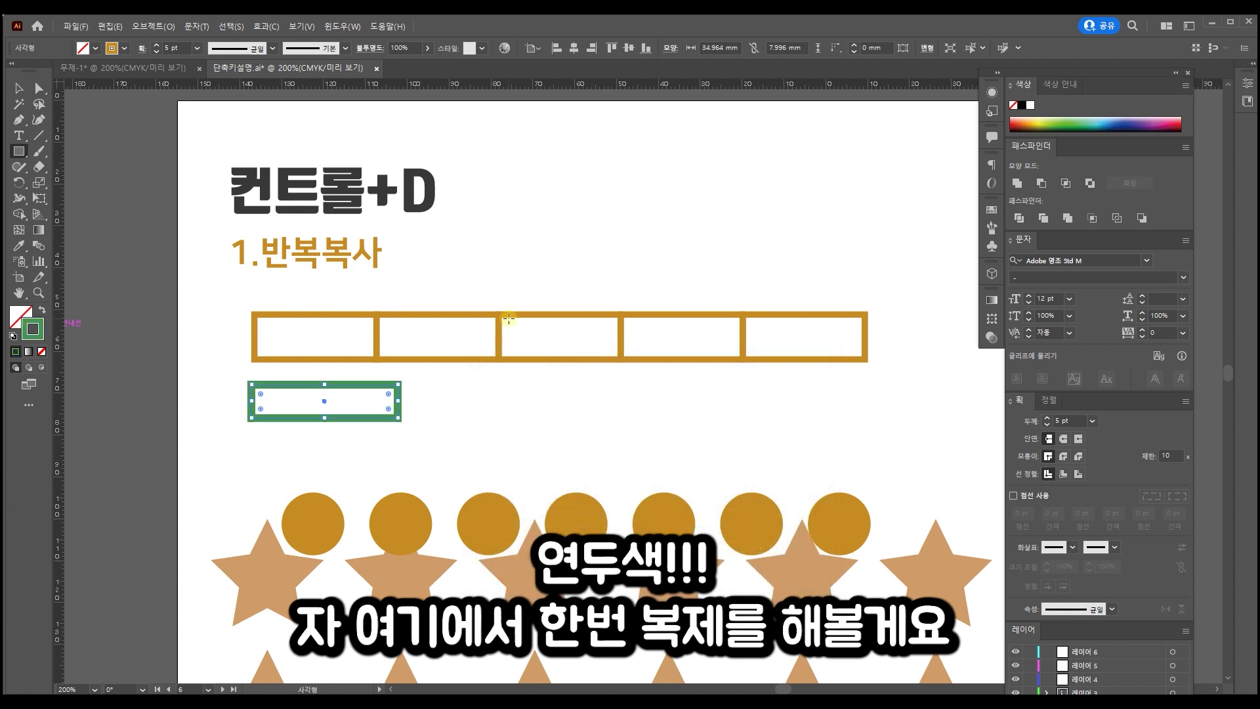
# Step: Duplicate the green rectangle horizontally to the right so the two adjoining outlines overlap
pyautogui.press('v')
pyautogui.click(345, 439)
pyautogui.scroll(1, 346, 439)
pyautogui.moveTo(458, 394); pyautogui.dragTo(383, 387)
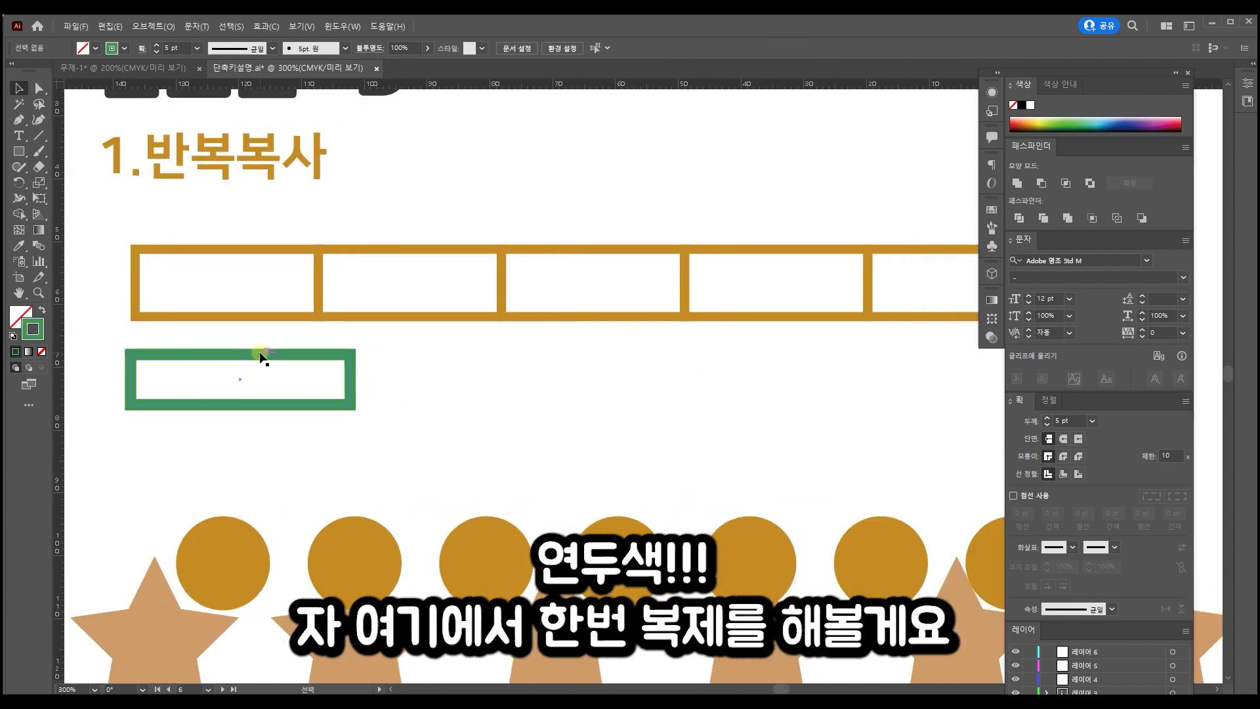
pyautogui.moveTo(260, 354); pyautogui.dragTo(474, 375)
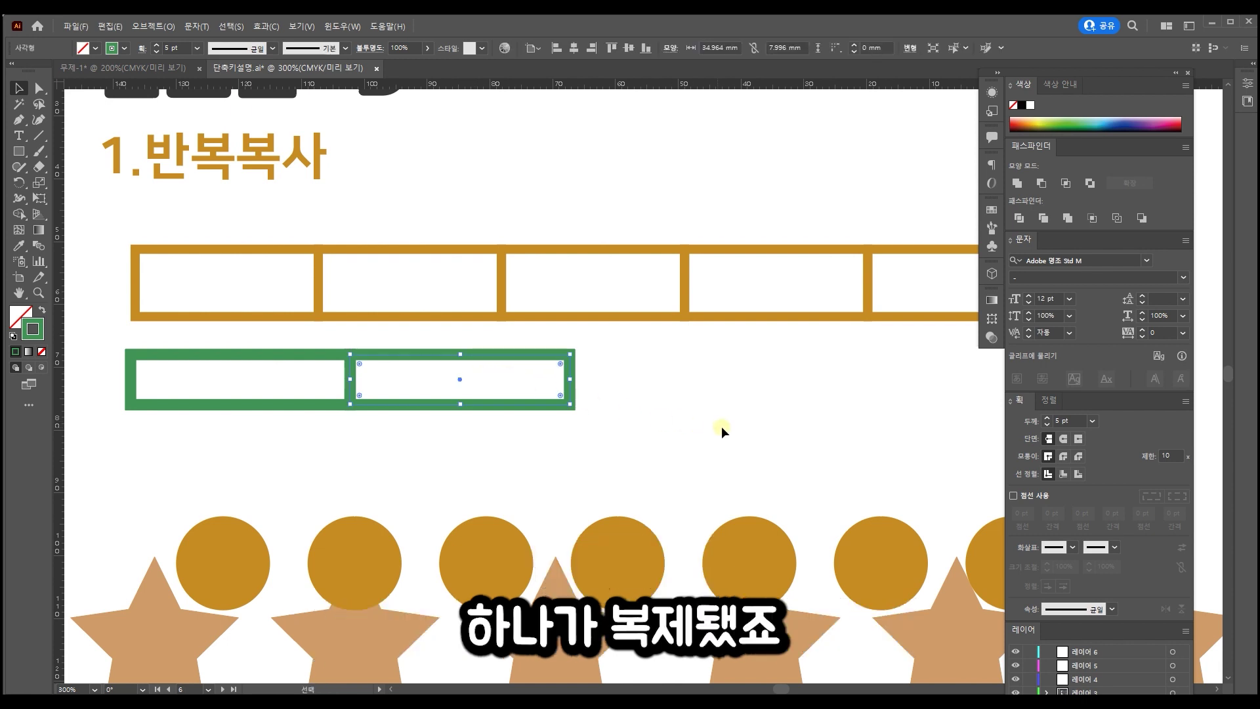
# Step: Repeat the rectangle copy three times to build a joined row of five green cells
pyautogui.scroll(-1, 723, 427)
pyautogui.hotkey('ctrl', '-')
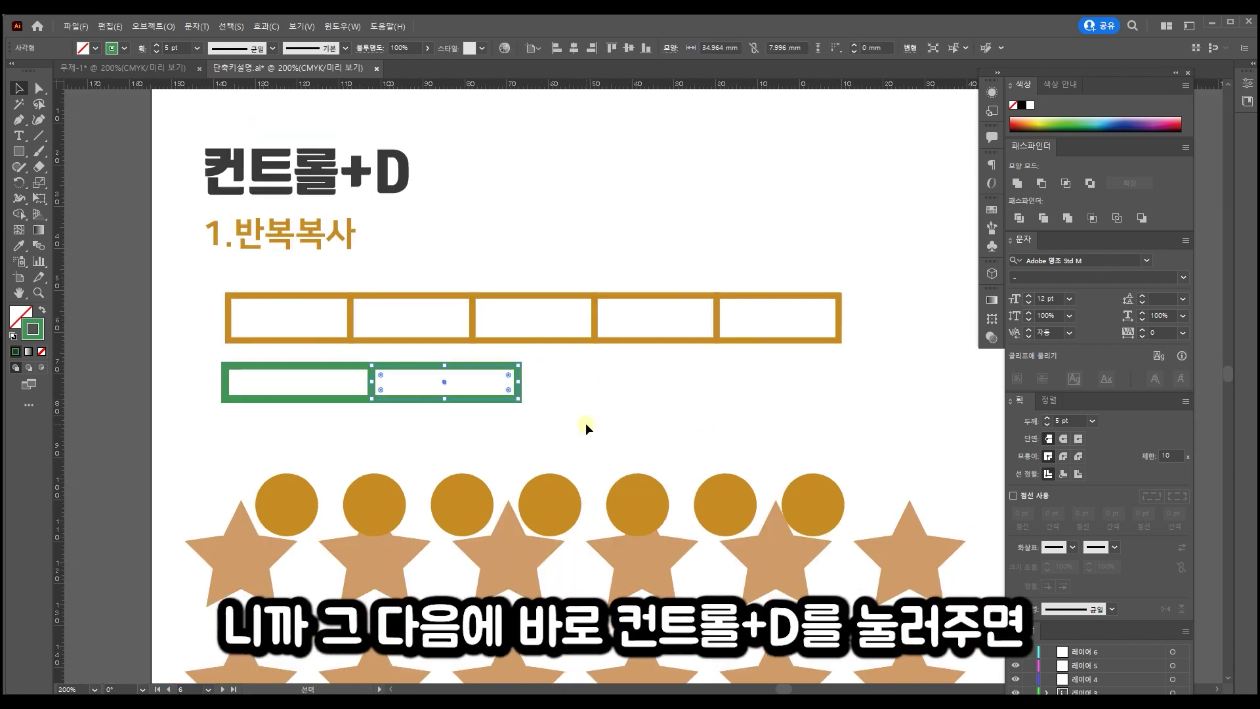
pyautogui.press('ctrl')
pyautogui.hotkey('ctrl', 'd')
pyautogui.hotkey('ctrl', 'd')
pyautogui.hotkey('ctrl', 'd')
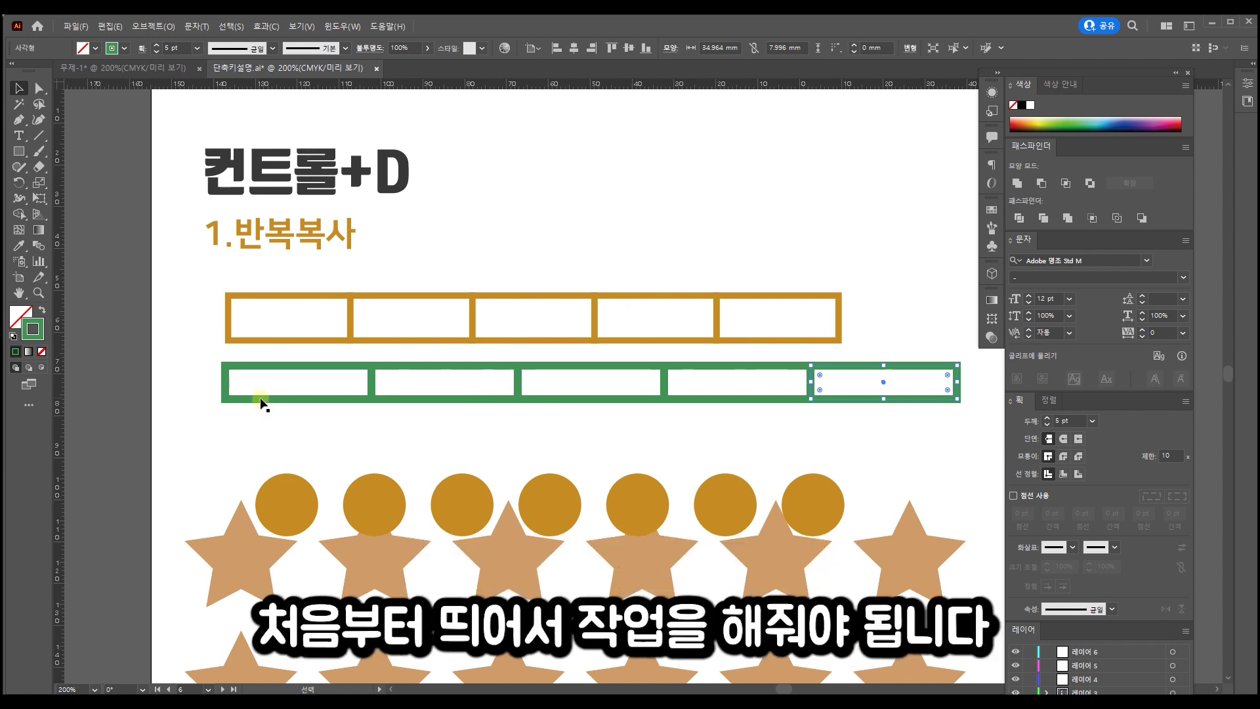
# Step: Build a row of four spaced green rectangles below the joined row by copying with a gap and repeating the copy twice
pyautogui.moveTo(263, 399); pyautogui.dragTo(455, 463)
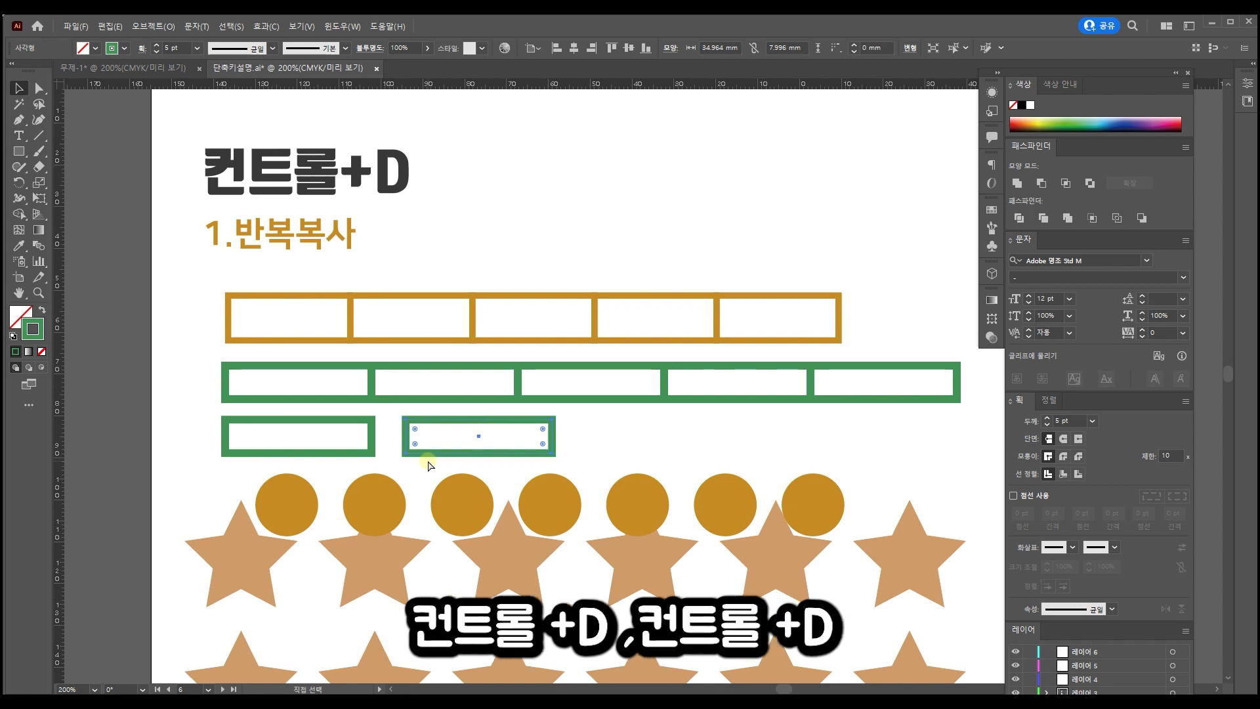
pyautogui.hotkey('ctrl', 'd')
pyautogui.hotkey('ctrl', 'd')
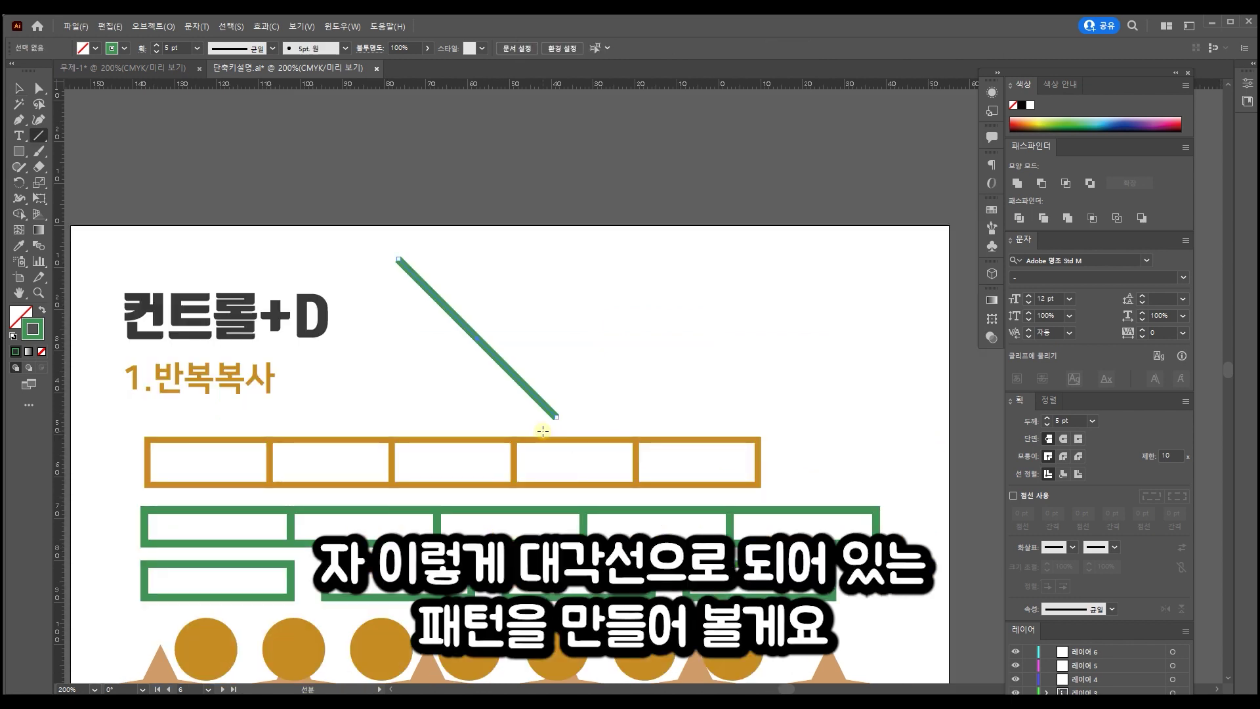
# Step: Duplicate the green diagonal line a short distance horizontally to its right
pyautogui.click(19, 88)
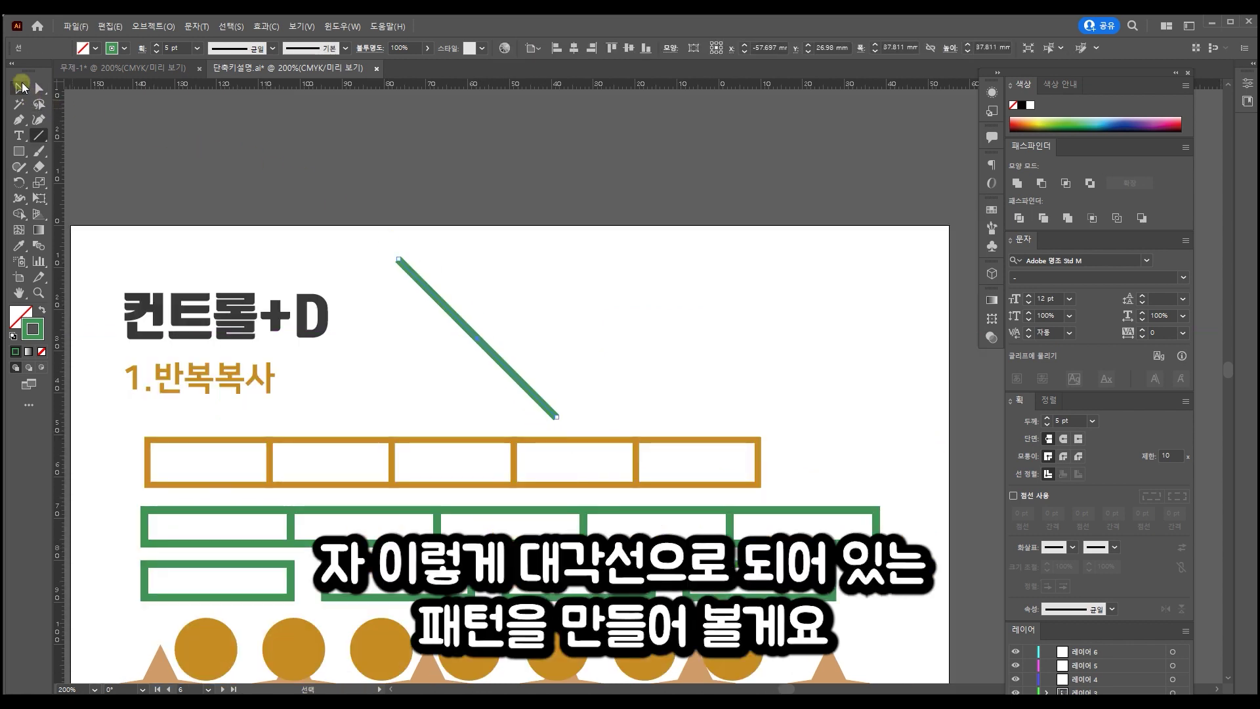
pyautogui.click(428, 281)
pyautogui.moveTo(418, 285); pyautogui.dragTo(459, 288)
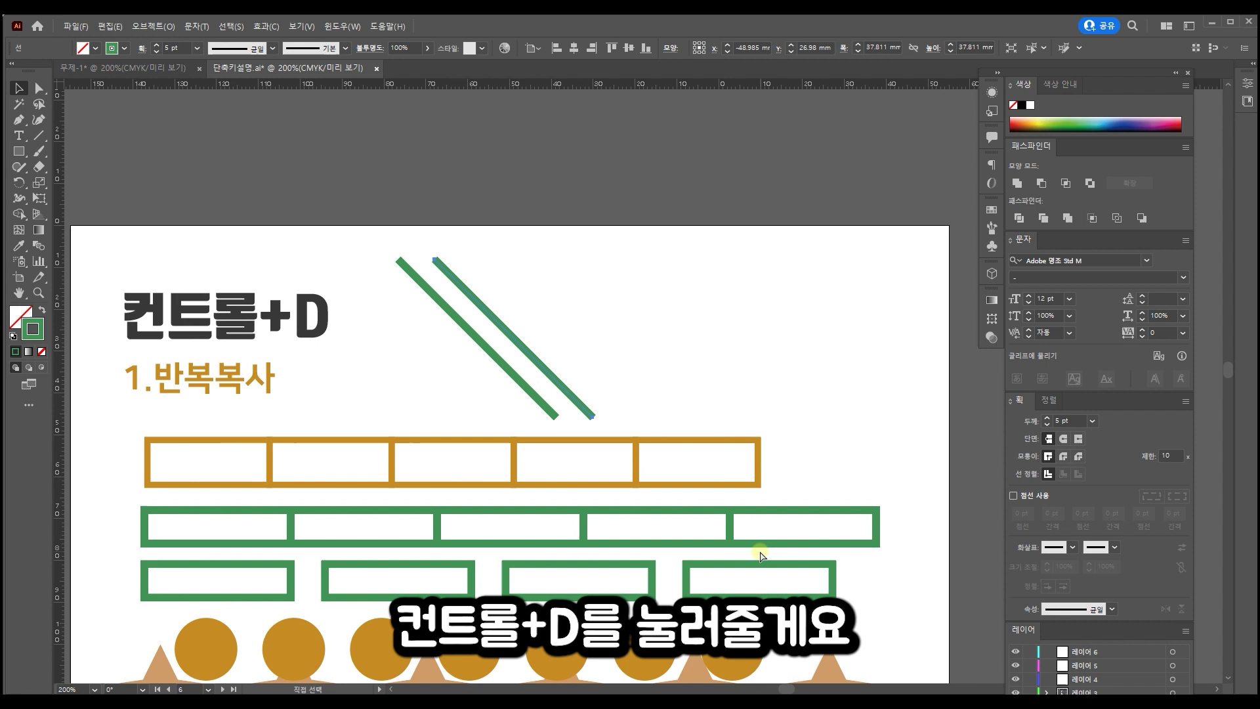
# Step: Repeat the diagonal line copy nine times to make an evenly spaced stripe pattern
pyautogui.hotkey('ctrl', 'd')
pyautogui.hotkey('ctrl', 'd')
pyautogui.hotkey('ctrl', 'd')
pyautogui.hotkey('ctrl', 'd')
pyautogui.hotkey('ctrl', 'd')
pyautogui.hotkey('ctrl', 'd')
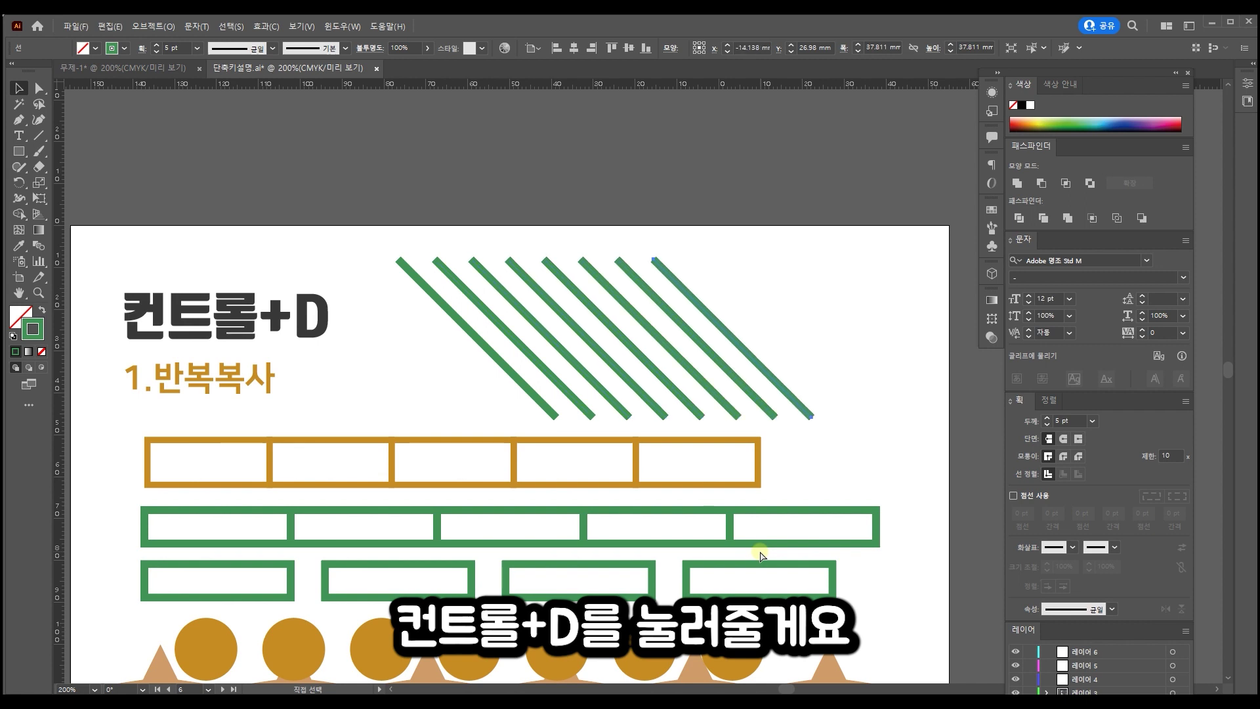
pyautogui.hotkey('ctrl', 'd')
pyautogui.hotkey('ctrl', 'd')
pyautogui.hotkey('ctrl', 'd')
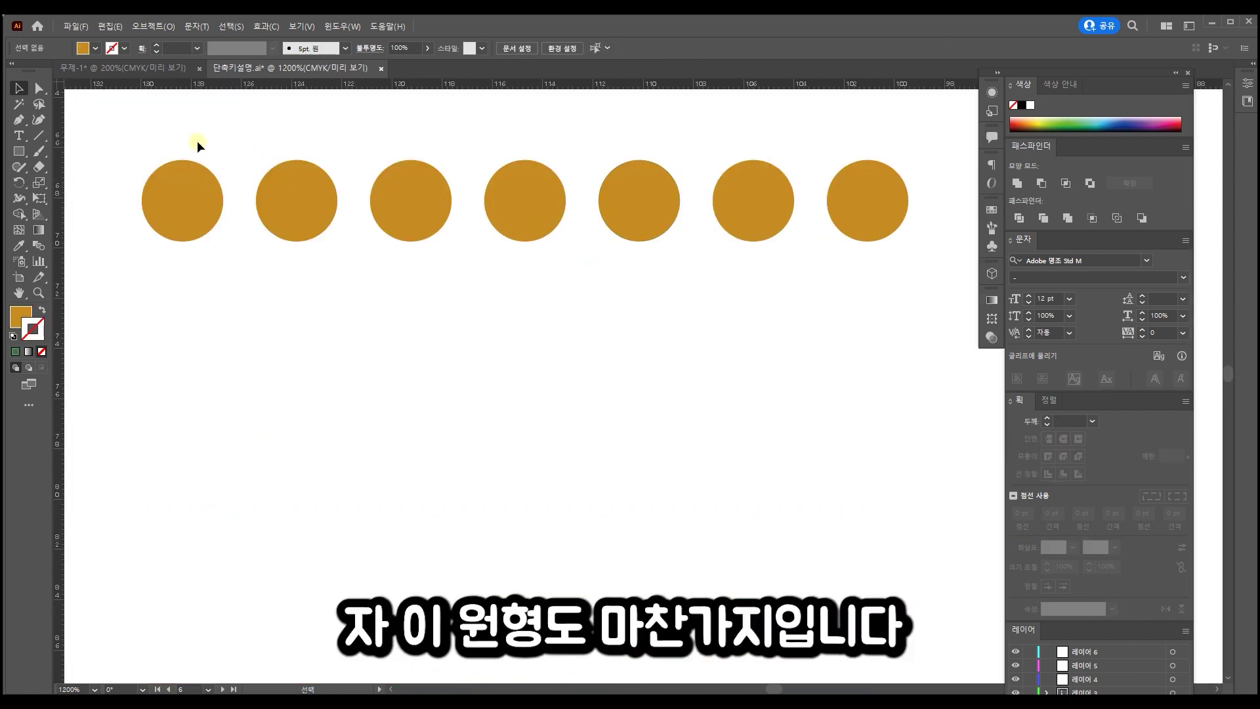
# Step: Copy the 1.78 mm circle to its right and repeat the copy ten times to form a row of twelve
pyautogui.moveTo(197, 141); pyautogui.dragTo(241, 187)
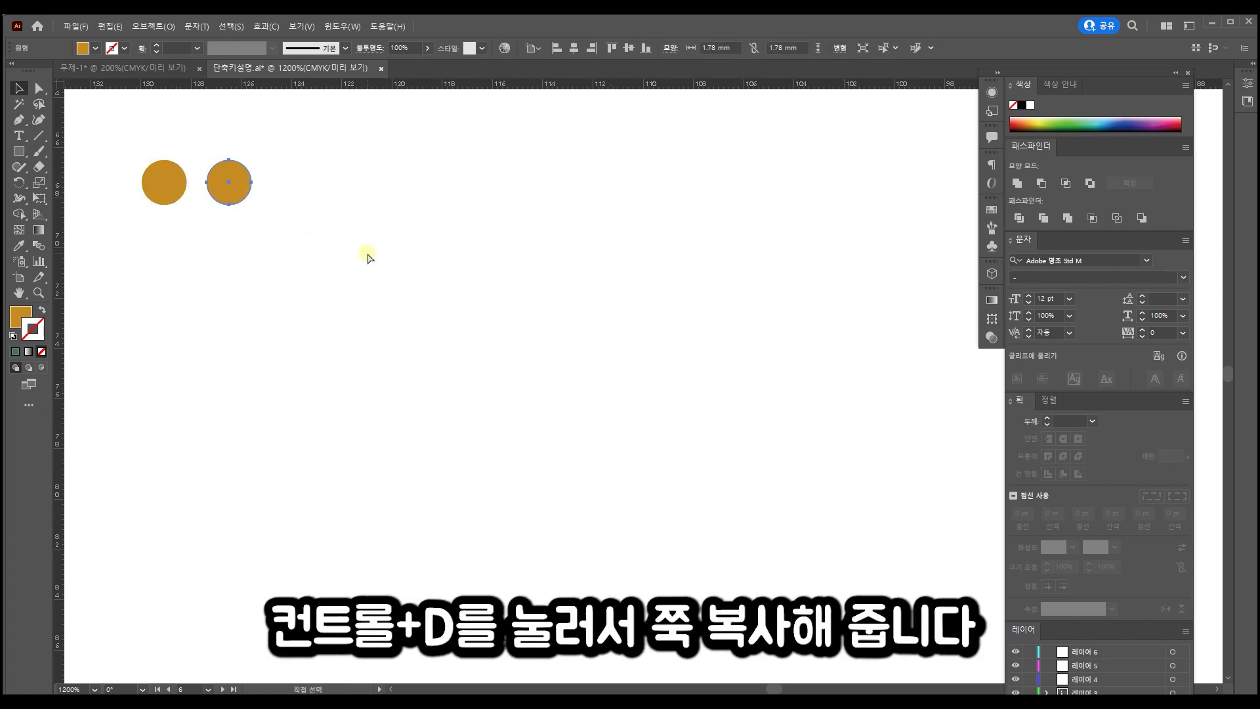
pyautogui.hotkey('ctrl', 'd')
pyautogui.hotkey('ctrl', 'd')
pyautogui.hotkey('ctrl', 'd')
pyautogui.hotkey('ctrl', 'd')
pyautogui.hotkey('ctrl', 'd')
pyautogui.hotkey('ctrl', 'd')
pyautogui.hotkey('ctrl', 'd')
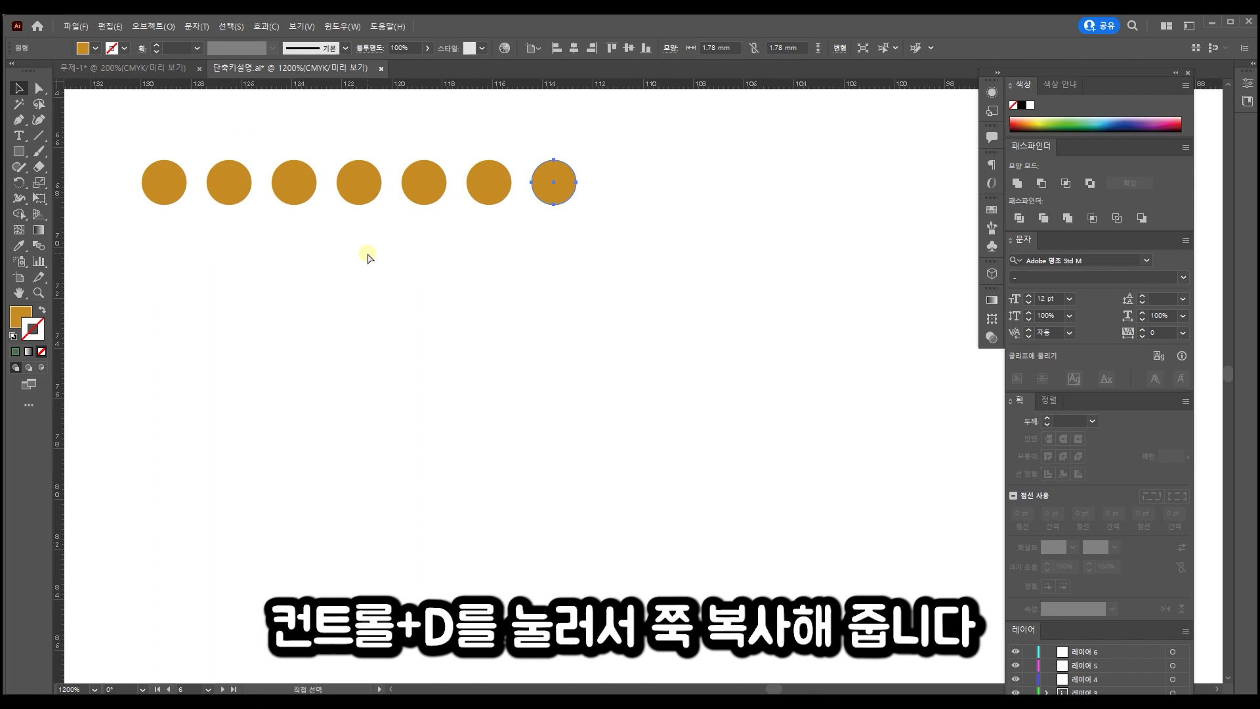
pyautogui.hotkey('ctrl', 'd')
pyautogui.hotkey('ctrl', 'd')
pyautogui.hotkey('ctrl', 'd')
# Step: Duplicate the whole circle row diagonally down to the left and repeat the copy seven times to form a staggered dot pattern
pyautogui.moveTo(132, 147); pyautogui.dragTo(851, 250)
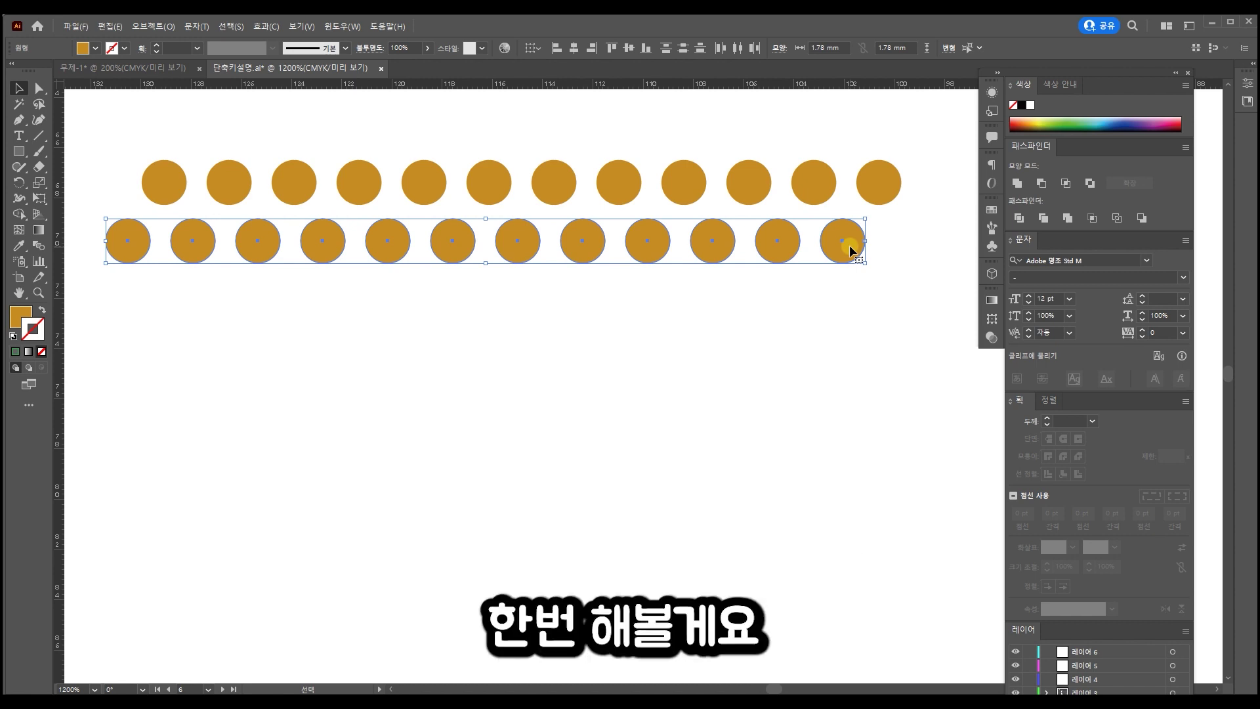
pyautogui.hotkey('ctrl', 'd')
pyautogui.hotkey('ctrl', 'd')
pyautogui.hotkey('ctrl', 'd')
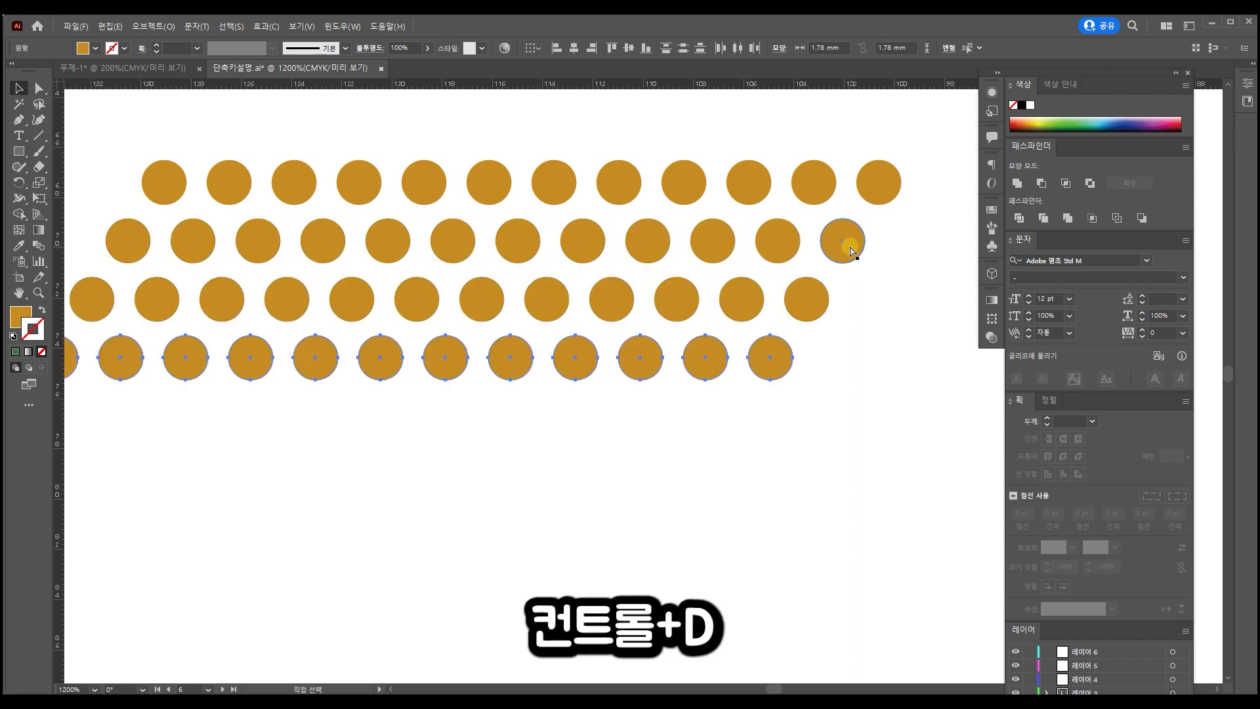
pyautogui.hotkey('ctrl', 'd')
pyautogui.hotkey('ctrl', 'd')
pyautogui.hotkey('ctrl', 'd')
pyautogui.hotkey('ctrl', 'd')
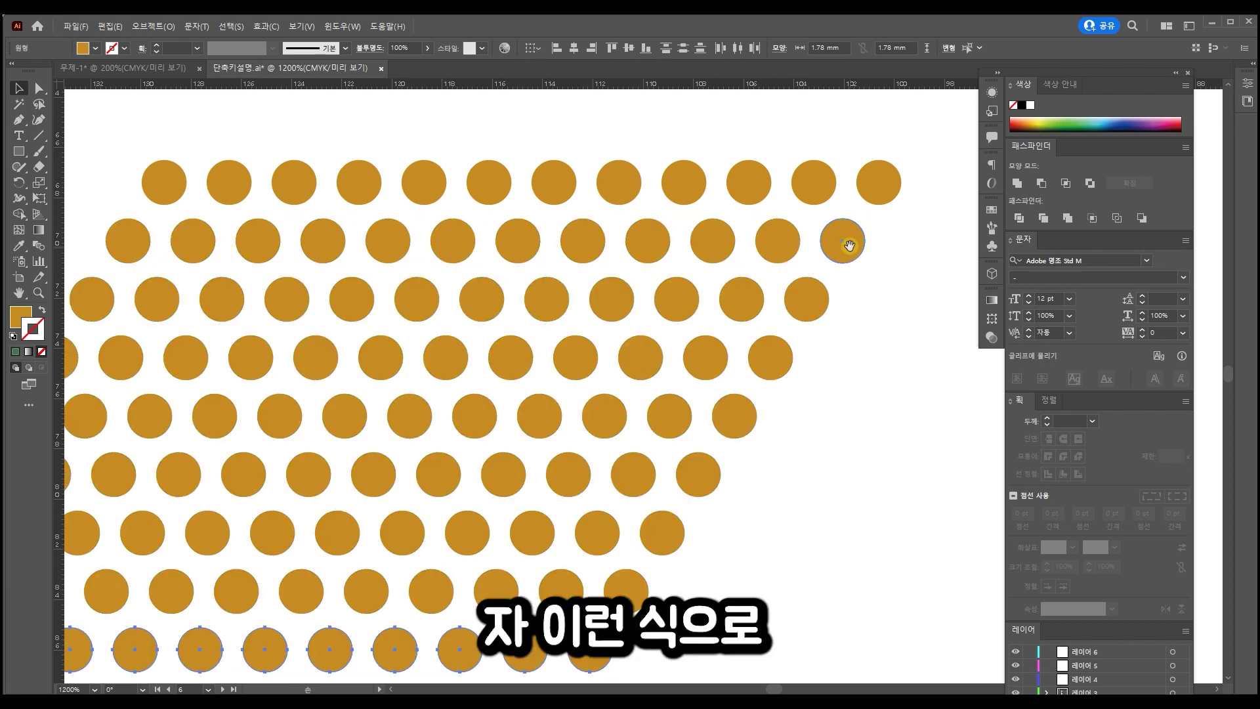
# Step: Draw a turquoise rectangle about 163 mm wide and 22 mm high over the lower half of the sample shapes under 맨앞으로, 앞으로
pyautogui.moveTo(598, 223); pyautogui.dragTo(709, 179)
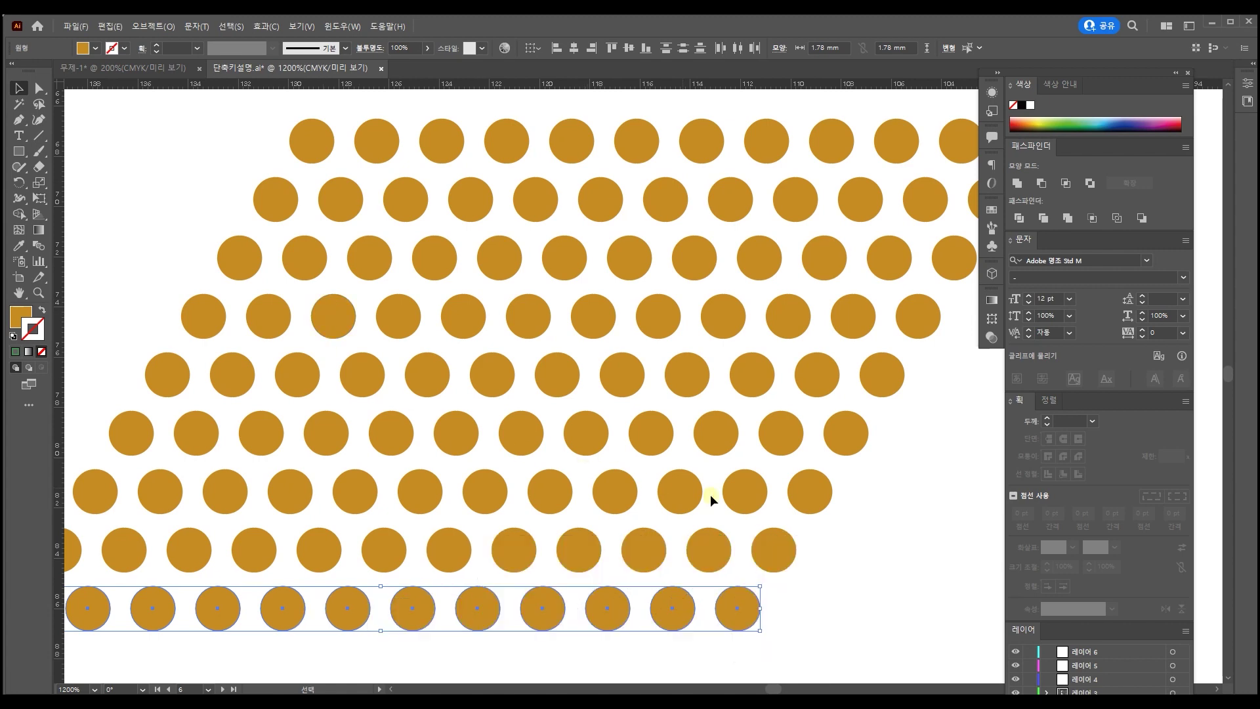
pyautogui.scroll(-1, 646, 494)
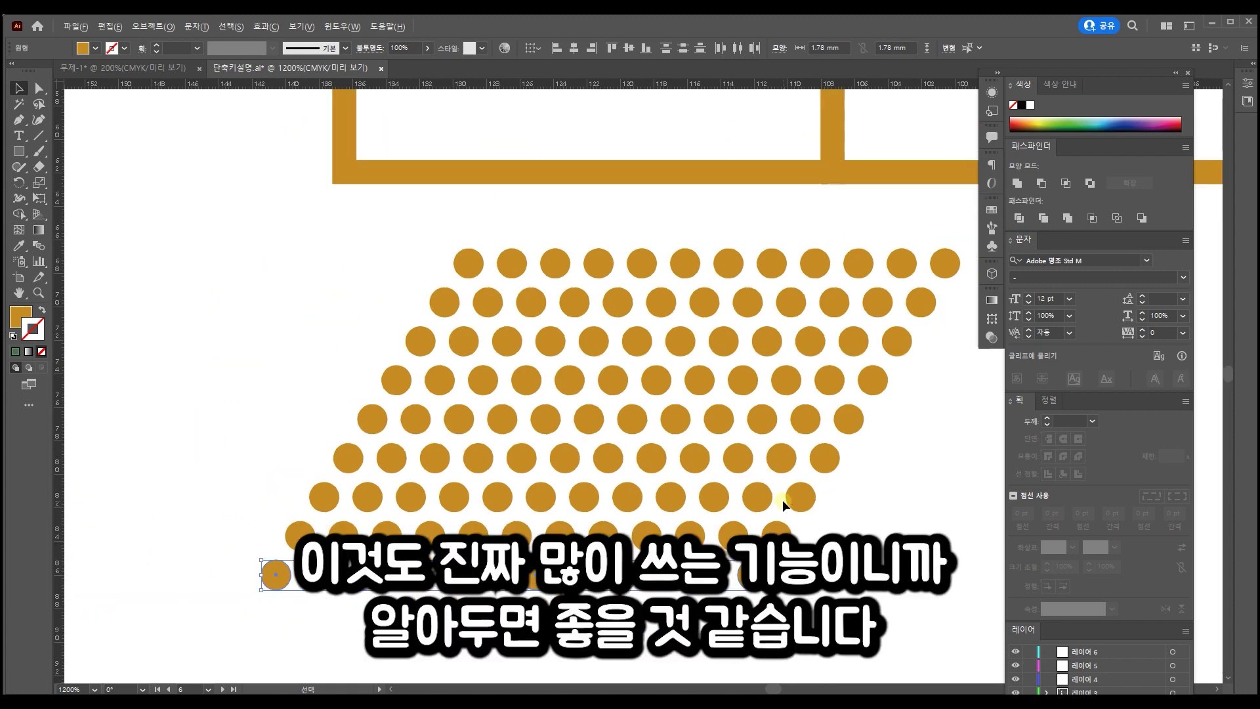
pyautogui.scroll(-1, 649, 465)
pyautogui.scroll(-3, 650, 465)
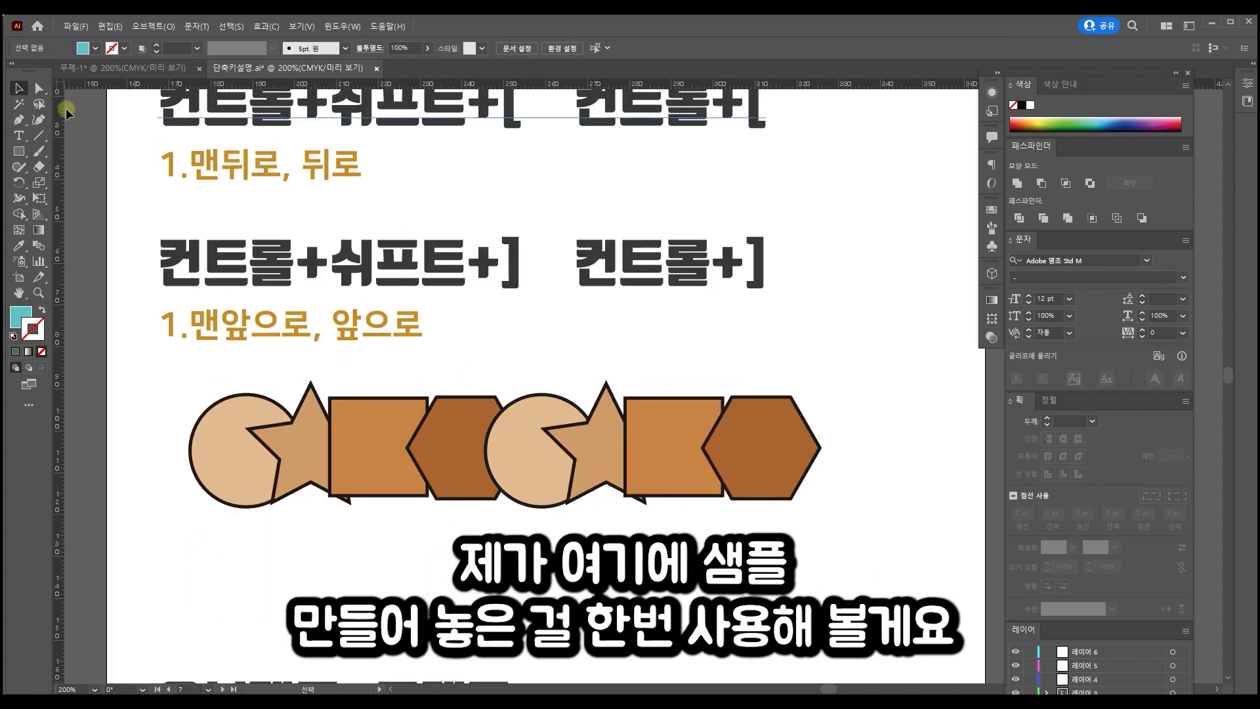
pyautogui.click(22, 155)
pyautogui.moveTo(169, 451); pyautogui.dragTo(850, 540)
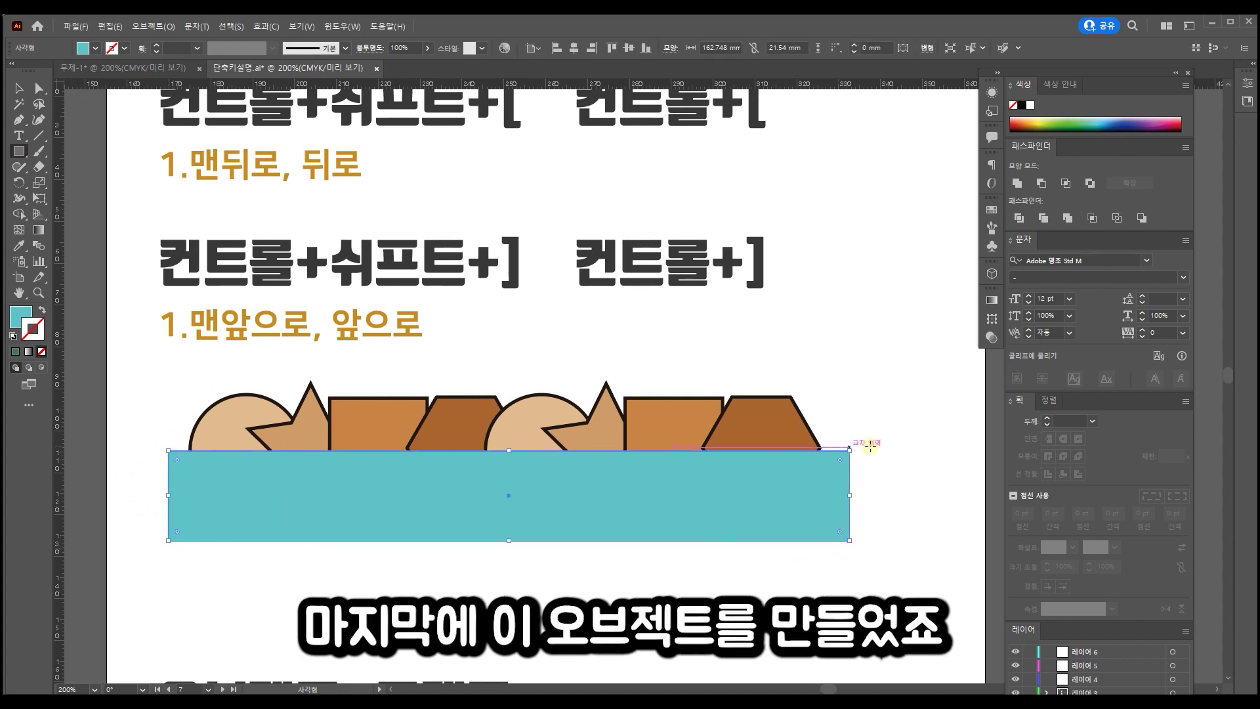
pyautogui.press('v')
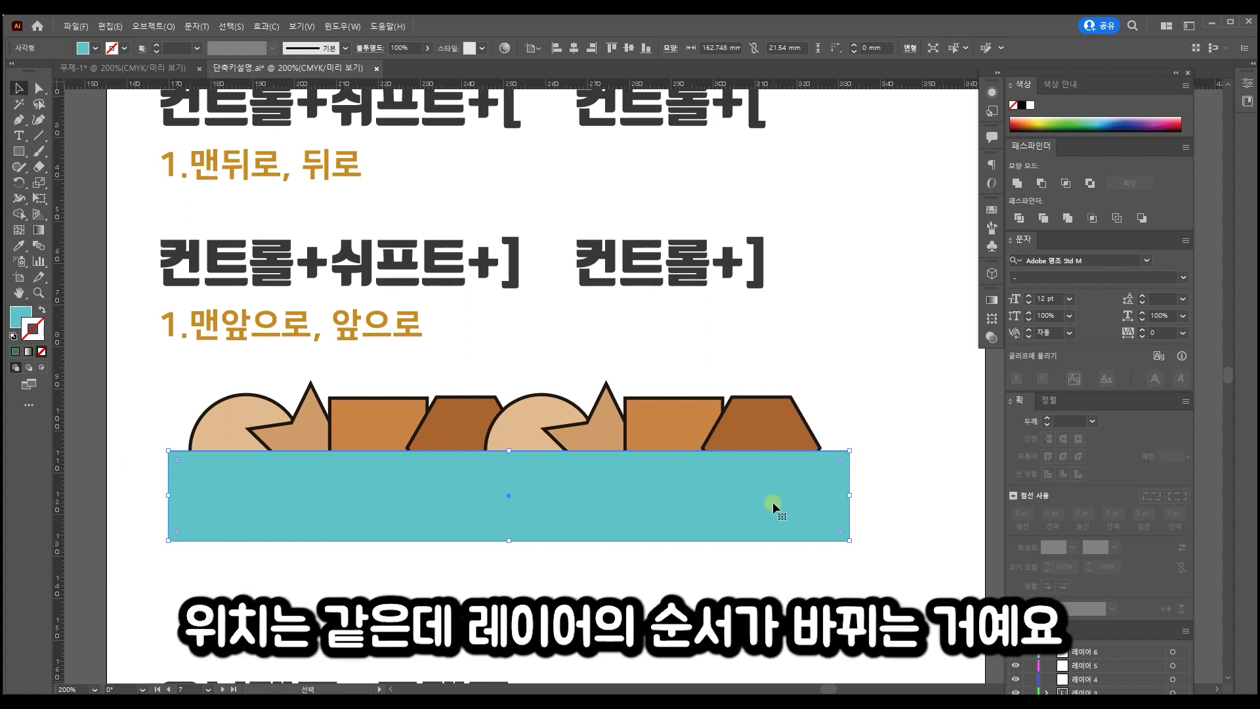
# Step: Send the turquoise rectangle backward one level at a time until it lies behind all eight shapes
pyautogui.press('ctrl')
pyautogui.hotkey('ctrl', '[')
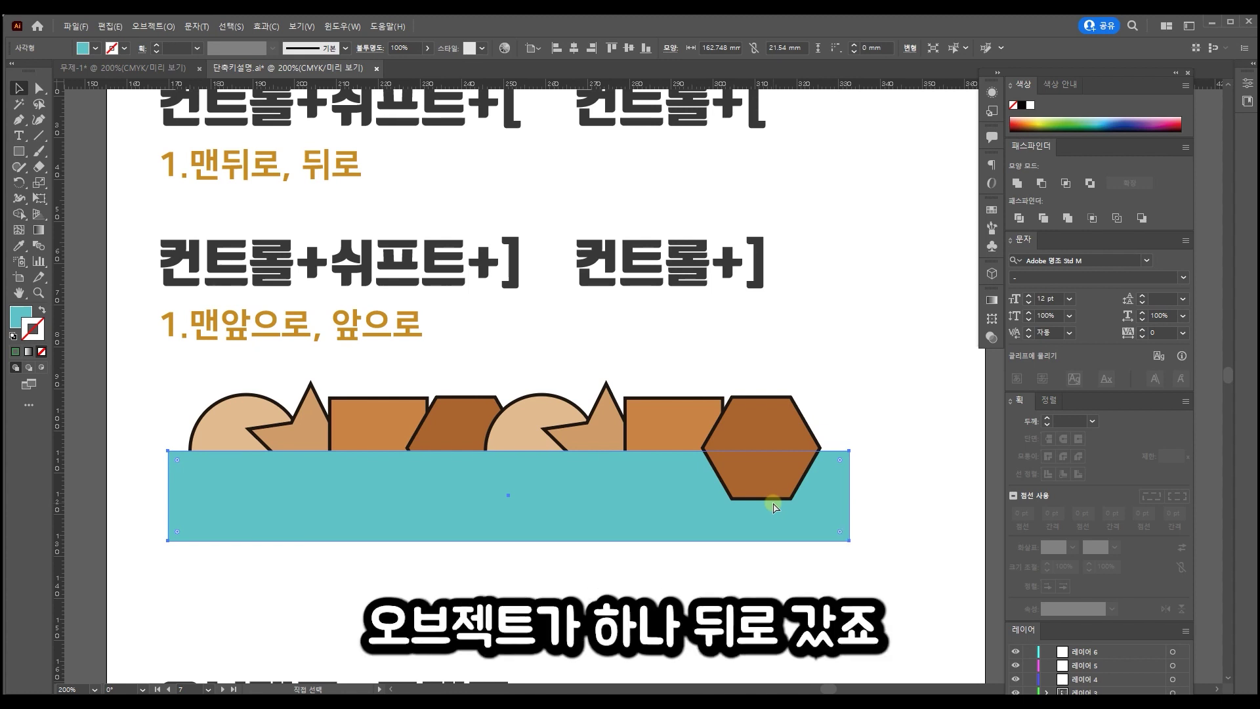
pyautogui.hotkey('ctrl', '[')
pyautogui.hotkey('ctrl', '[')
pyautogui.hotkey('ctrl', '[')
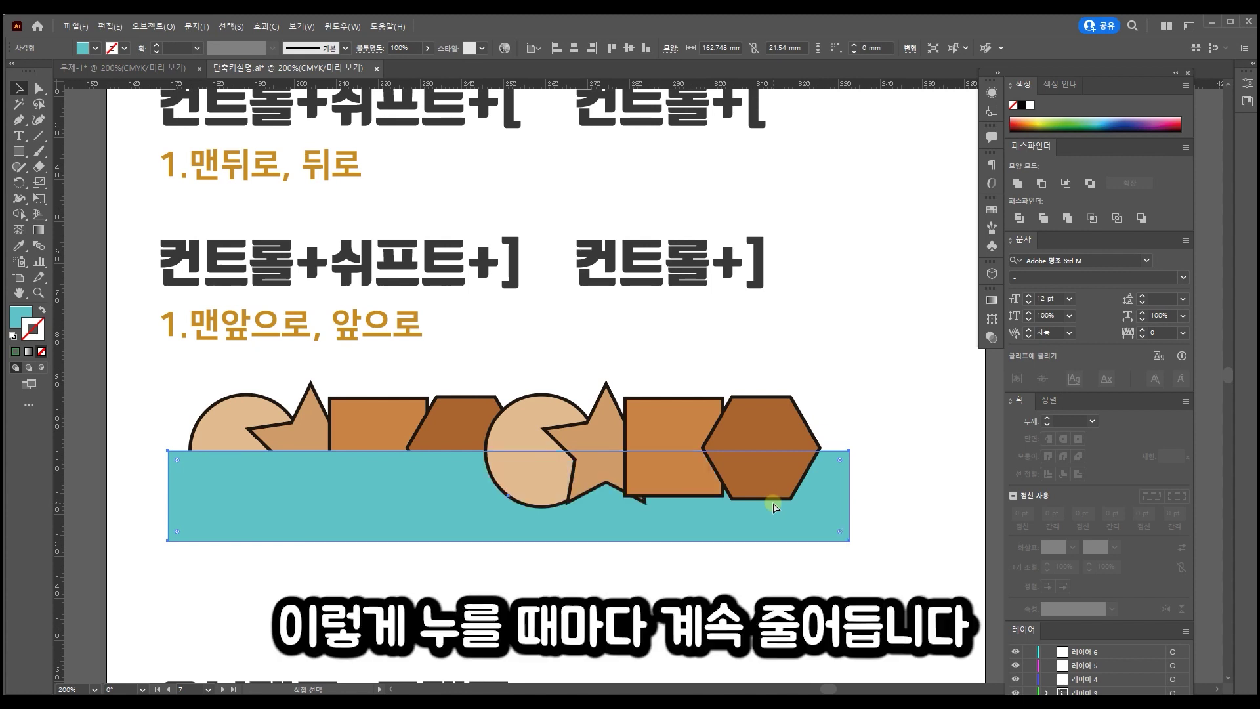
pyautogui.hotkey('ctrl', '[')
pyautogui.hotkey('ctrl', '[')
pyautogui.hotkey('ctrl', '[')
pyautogui.hotkey('ctrl', '[')
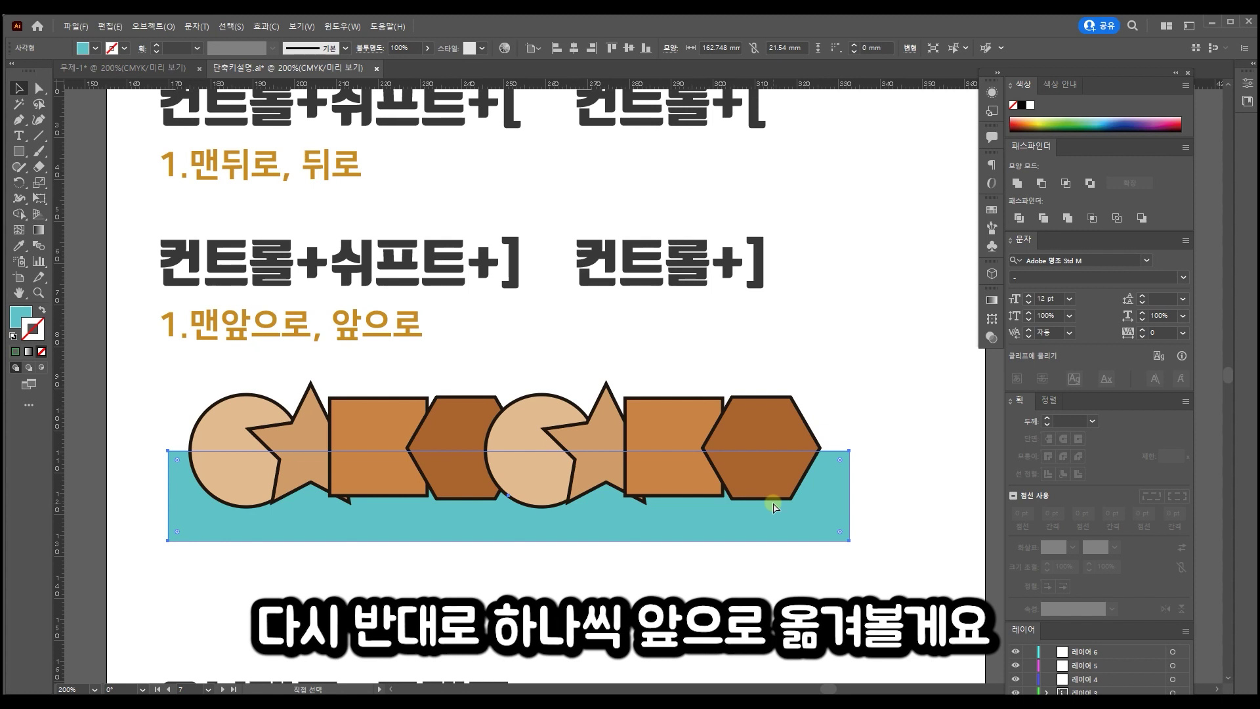
# Step: Bring the turquoise rectangle forward five levels one at a time, and send it back three levels
pyautogui.hotkey('ctrl', ']')
pyautogui.hotkey('ctrl', ']')
pyautogui.hotkey('ctrl', ']')
pyautogui.hotkey('ctrl', ']')
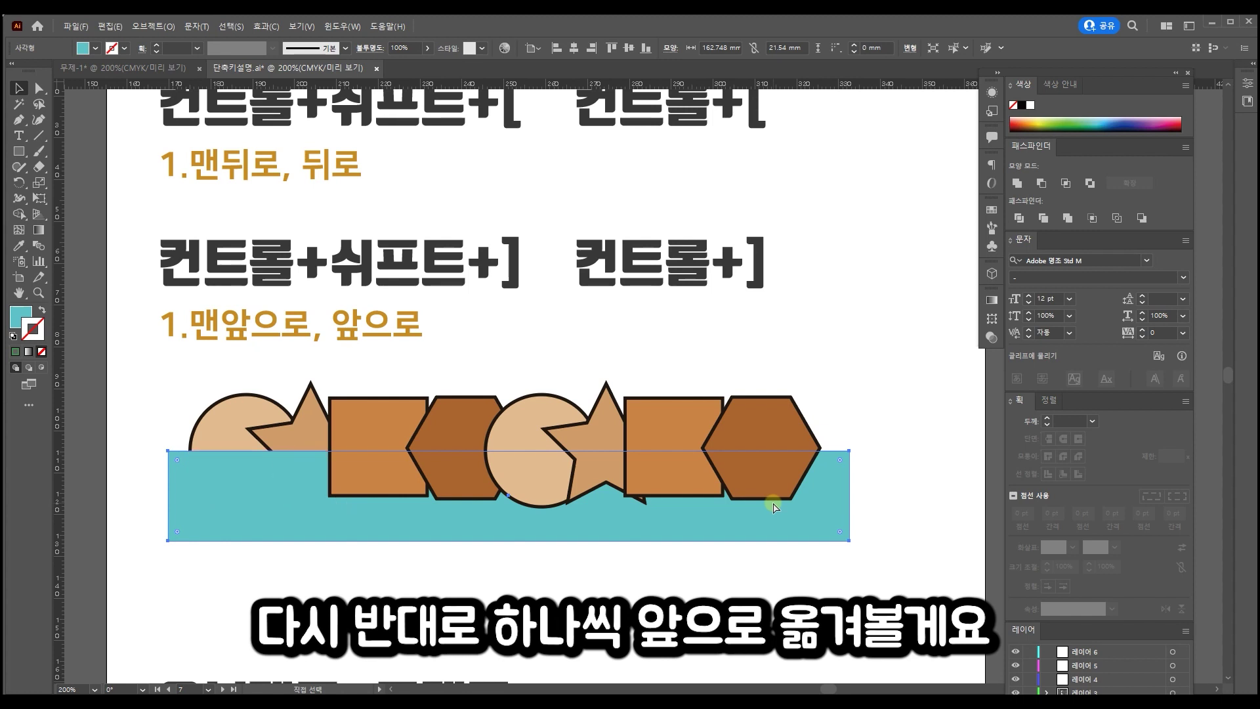
pyautogui.hotkey('ctrl', ']')
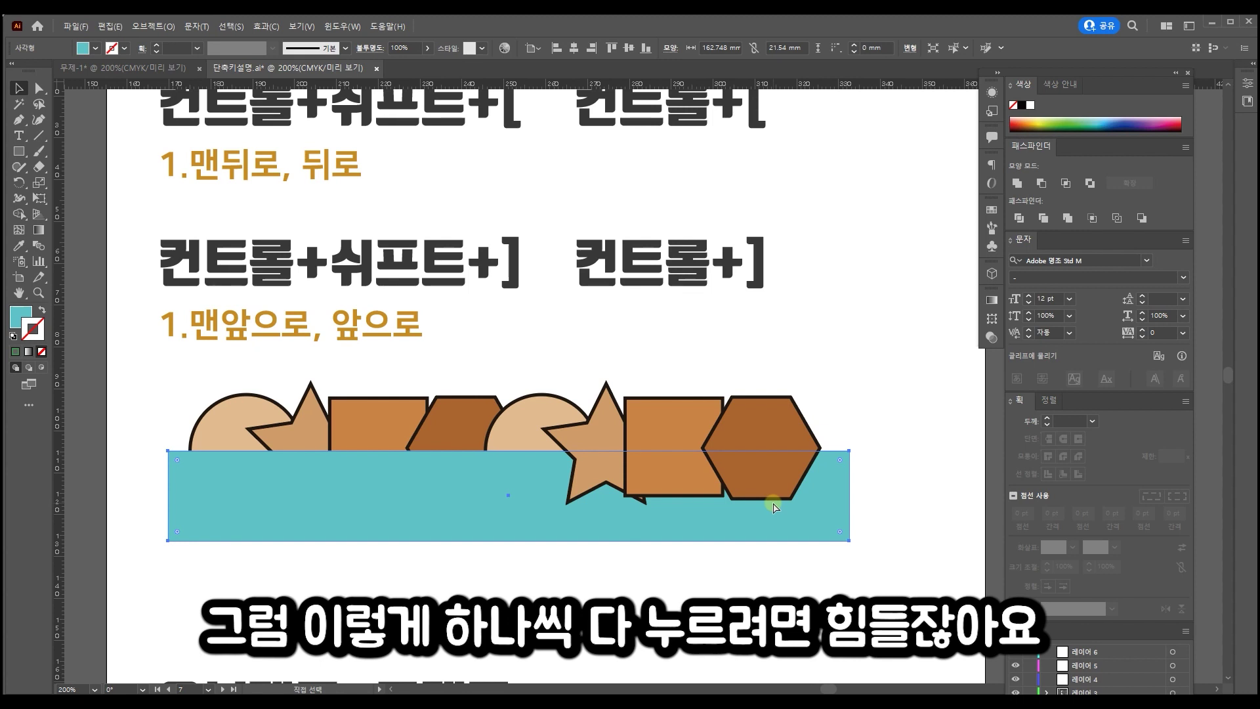
pyautogui.hotkey('ctrl', '[')
pyautogui.hotkey('ctrl', '[')
pyautogui.hotkey('ctrl', '[')
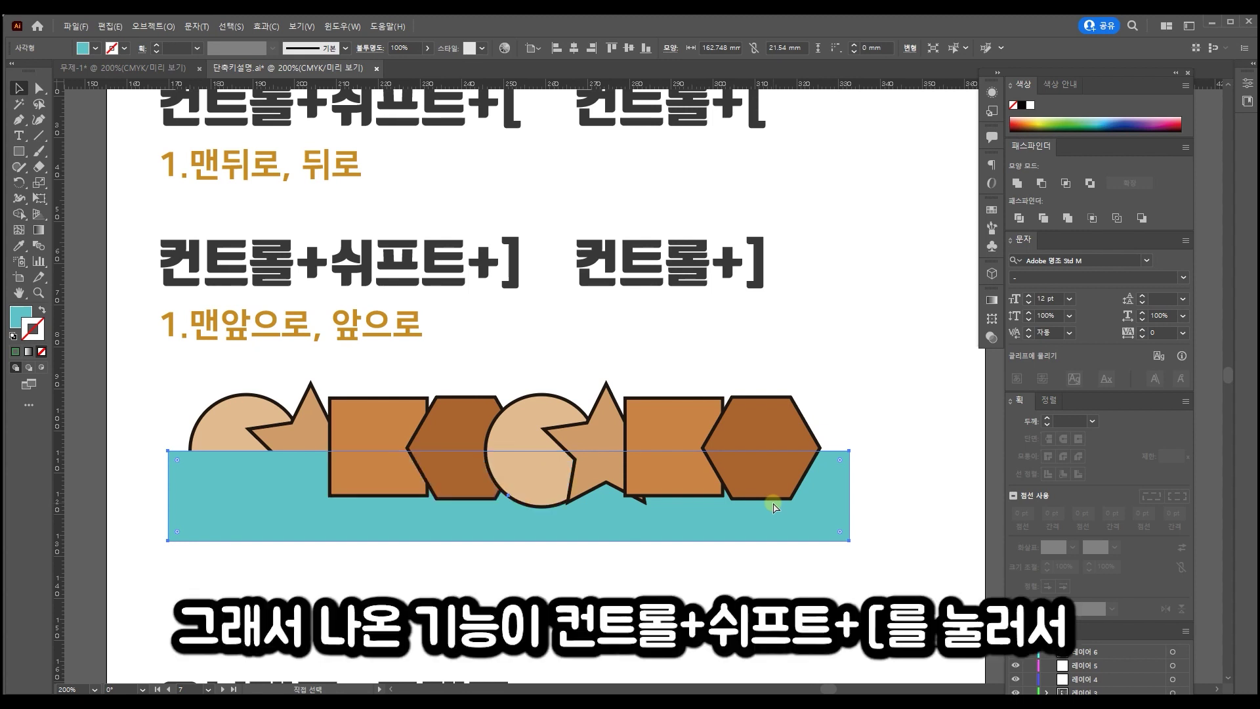
# Step: Send the turquoise rectangle behind all shapes in one go, and bring it straight back to the front
pyautogui.hotkey('ctrl', 'shift', '[')
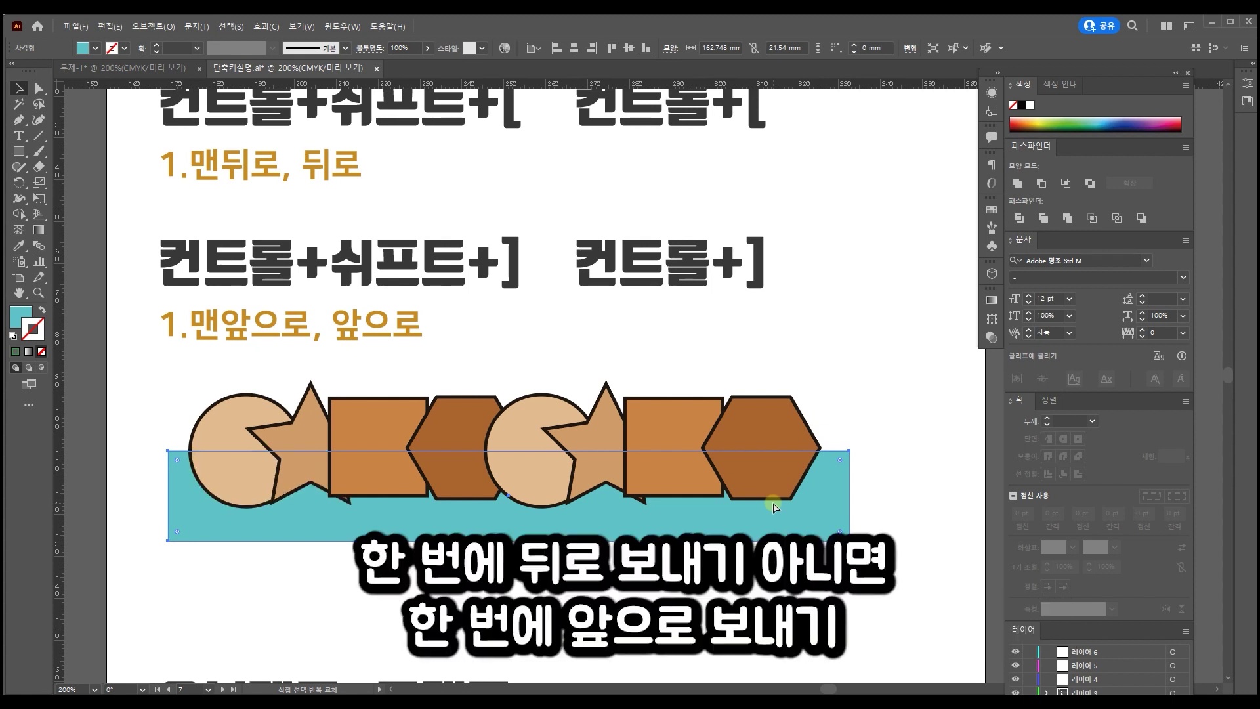
pyautogui.hotkey('ctrl', 'shift', ']')
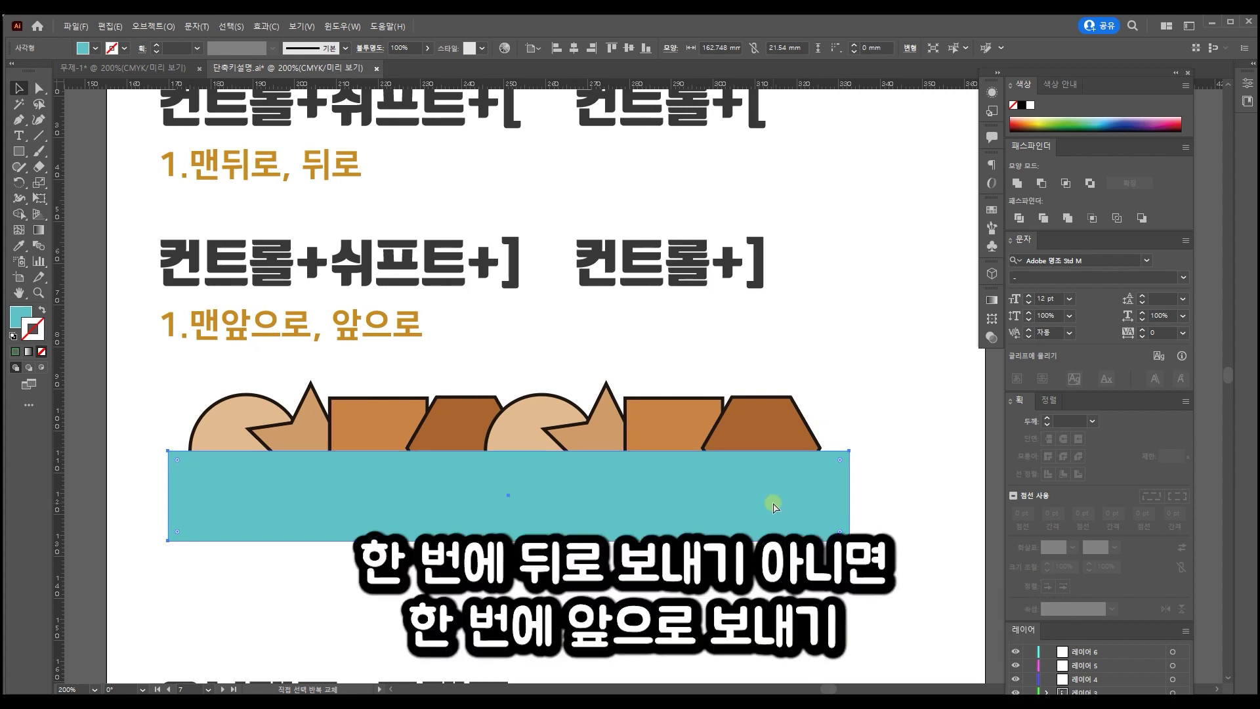
pyautogui.press('v')
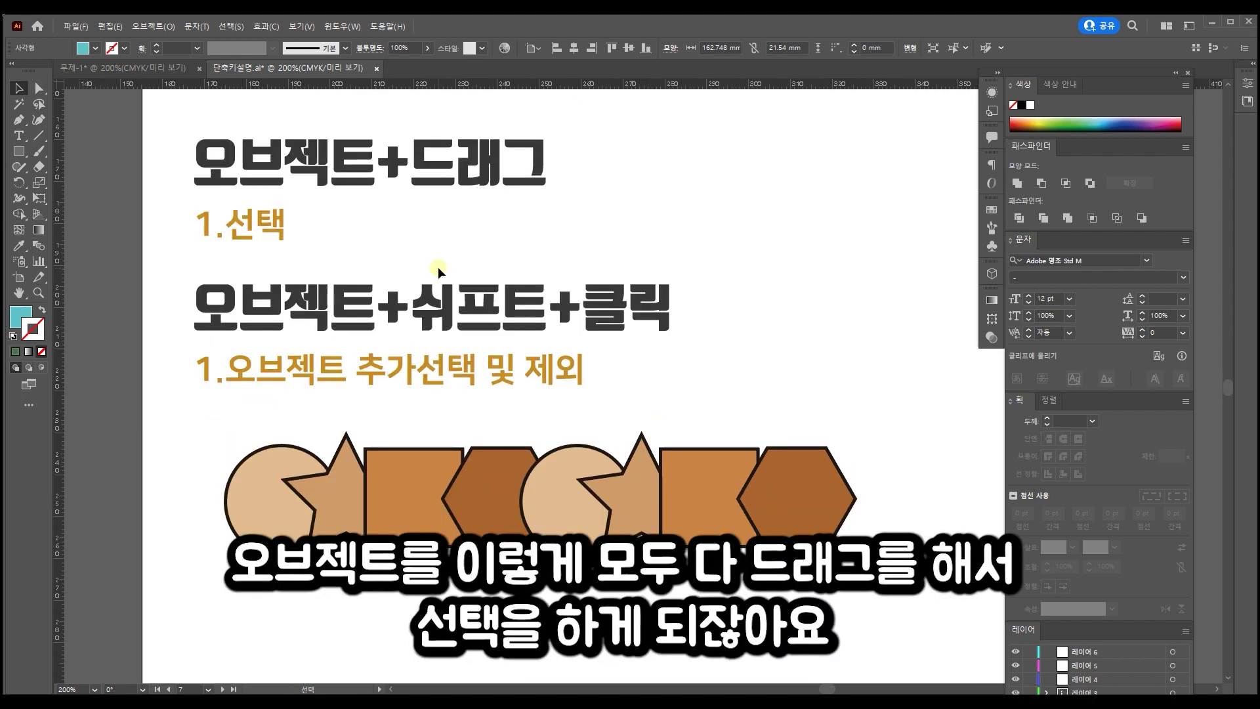
# Step: Select all eight shapes under the 오브젝트+쉬프트+클릭 heading, exclude both stars from the selection, and deselect everything
pyautogui.moveTo(203, 412); pyautogui.dragTo(885, 629)
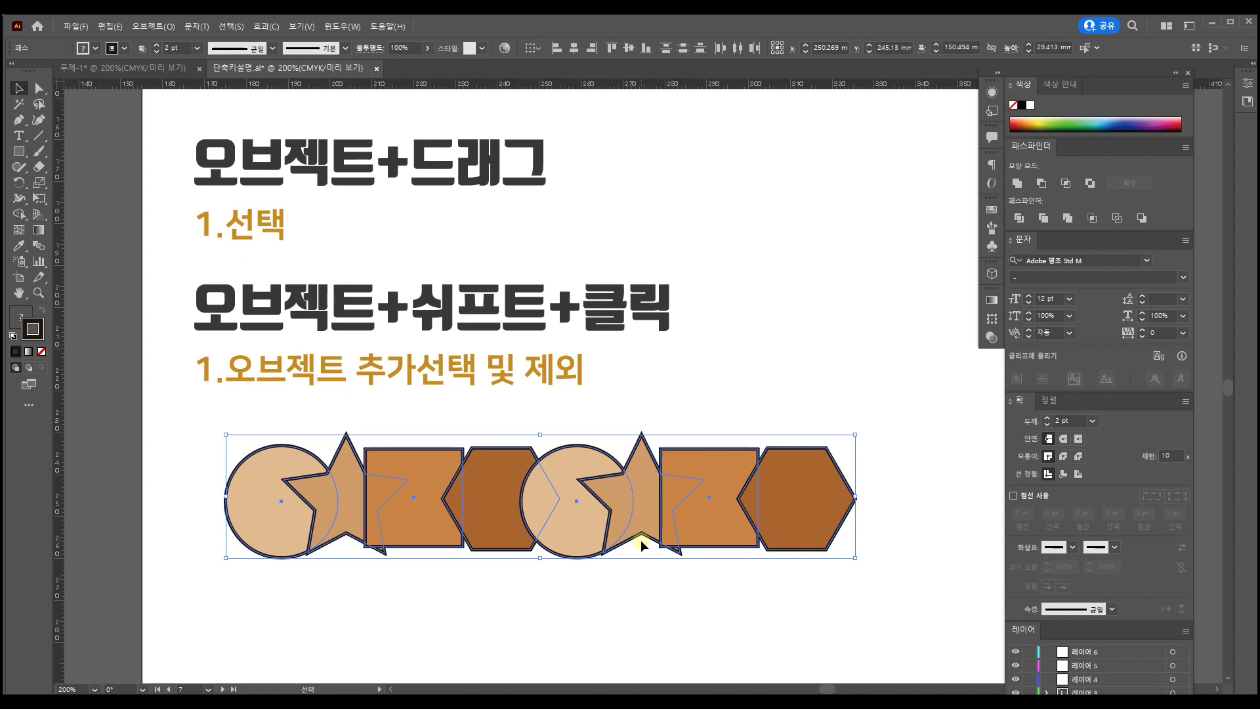
pyautogui.keyDown('shift'); pyautogui.click(620, 475); pyautogui.keyUp('shift')
pyautogui.keyDown('shift'); pyautogui.click(345, 483); pyautogui.keyUp('shift')
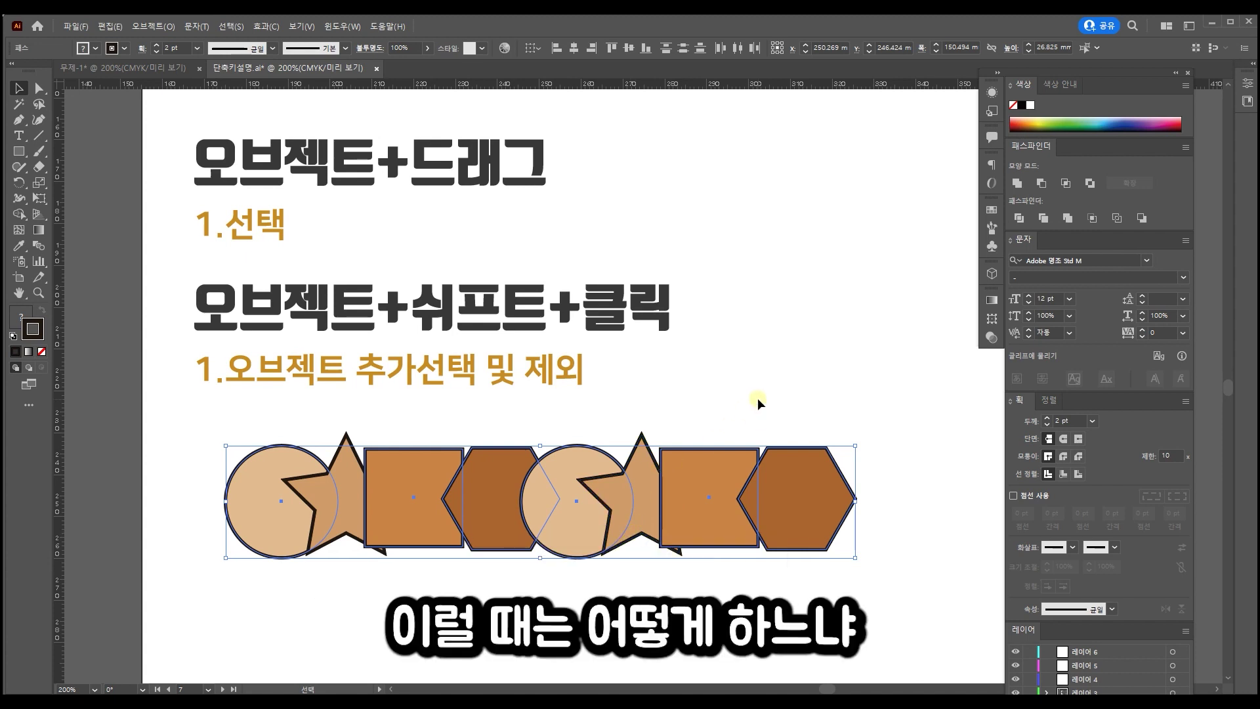
pyautogui.click(398, 403)
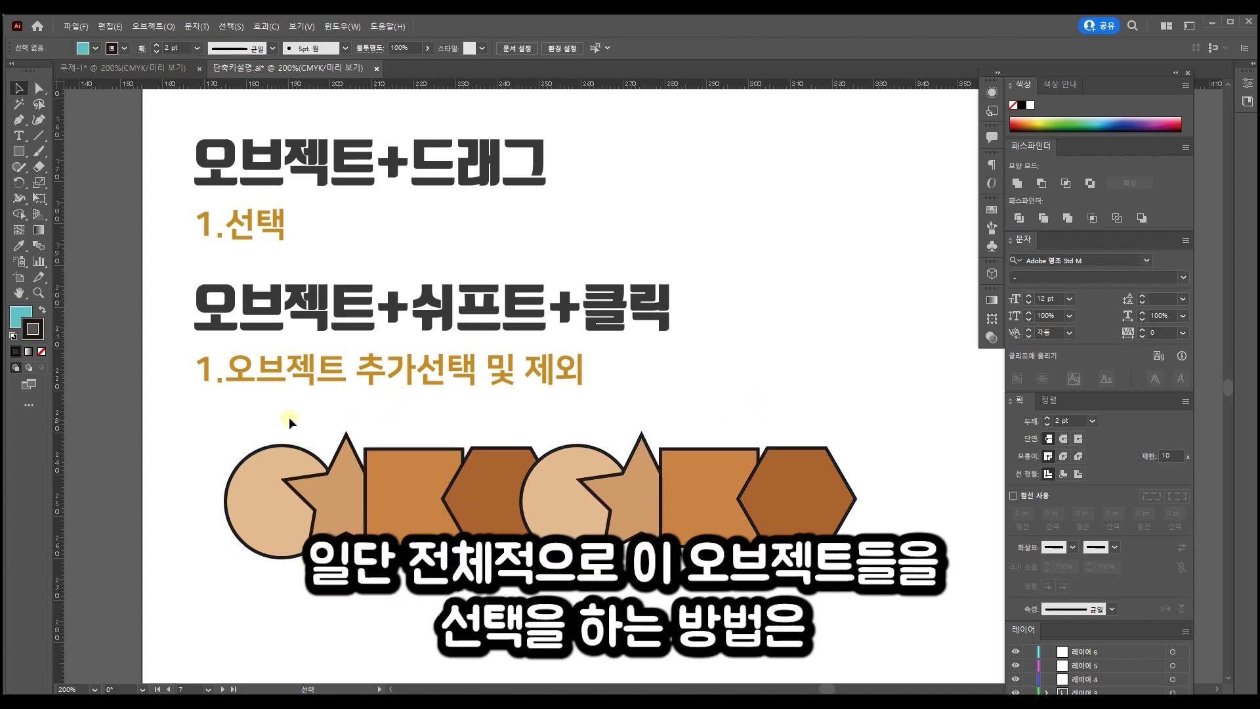
# Step: Select all eight shapes with a marquee, reselect them without the first circle, and select all eight once more
pyautogui.moveTo(191, 398); pyautogui.dragTo(880, 486)
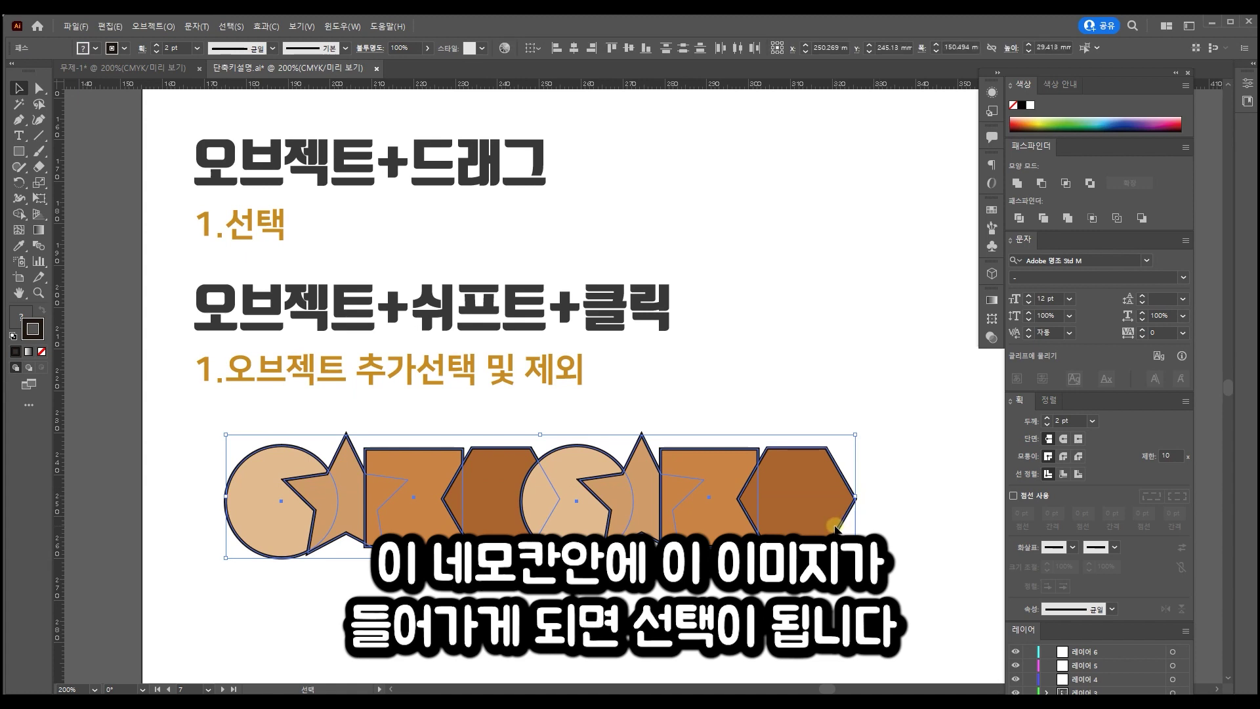
pyautogui.moveTo(886, 591); pyautogui.dragTo(353, 422)
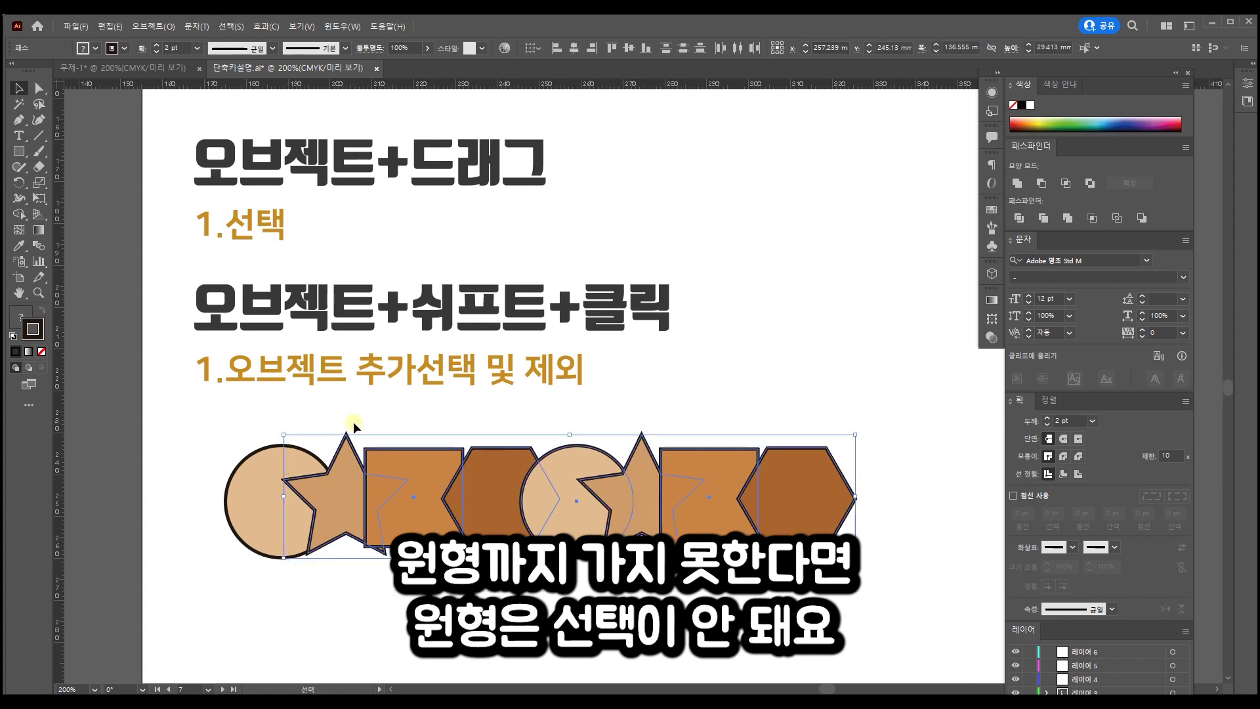
pyautogui.moveTo(216, 424); pyautogui.dragTo(895, 577)
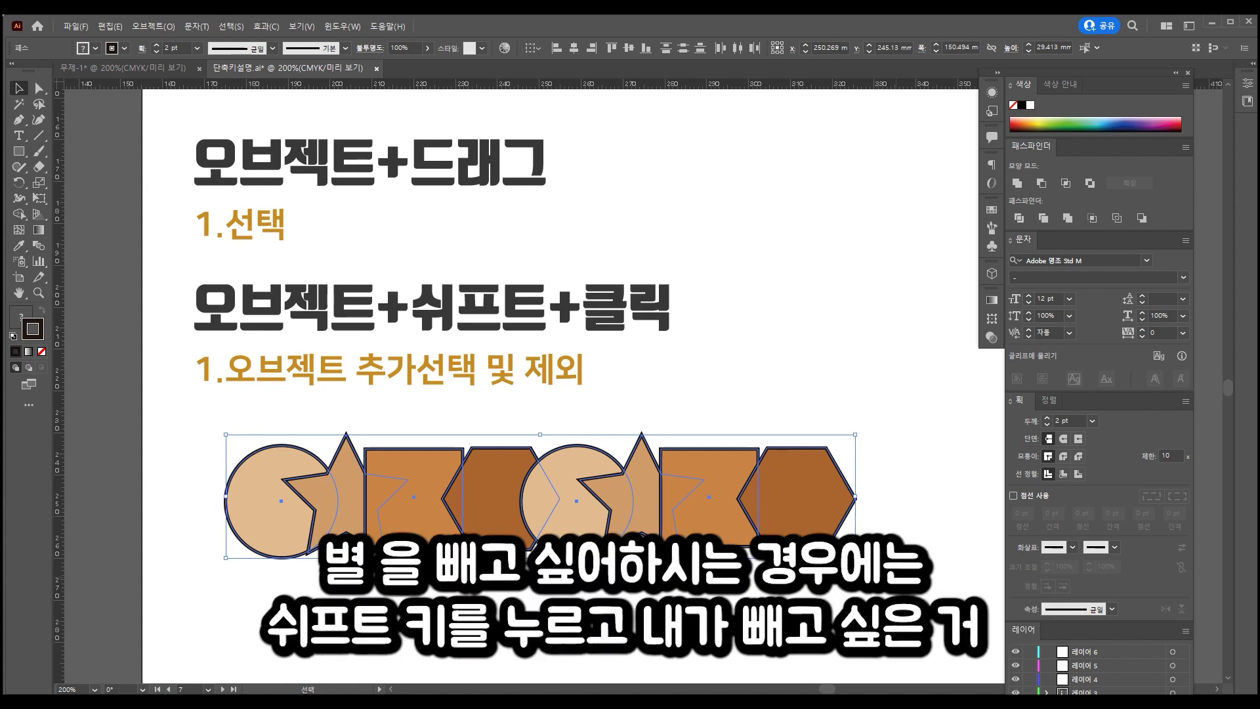
# Step: Exclude both stars from the selection and move the remaining six shapes straight down, leaving the stars in place
pyautogui.press('shift')
pyautogui.keyDown('shift'); pyautogui.click(646, 456); pyautogui.keyUp('shift')
pyautogui.keyDown('shift'); pyautogui.click(347, 463); pyautogui.keyUp('shift')
pyautogui.moveTo(724, 489); pyautogui.dragTo(724, 562)
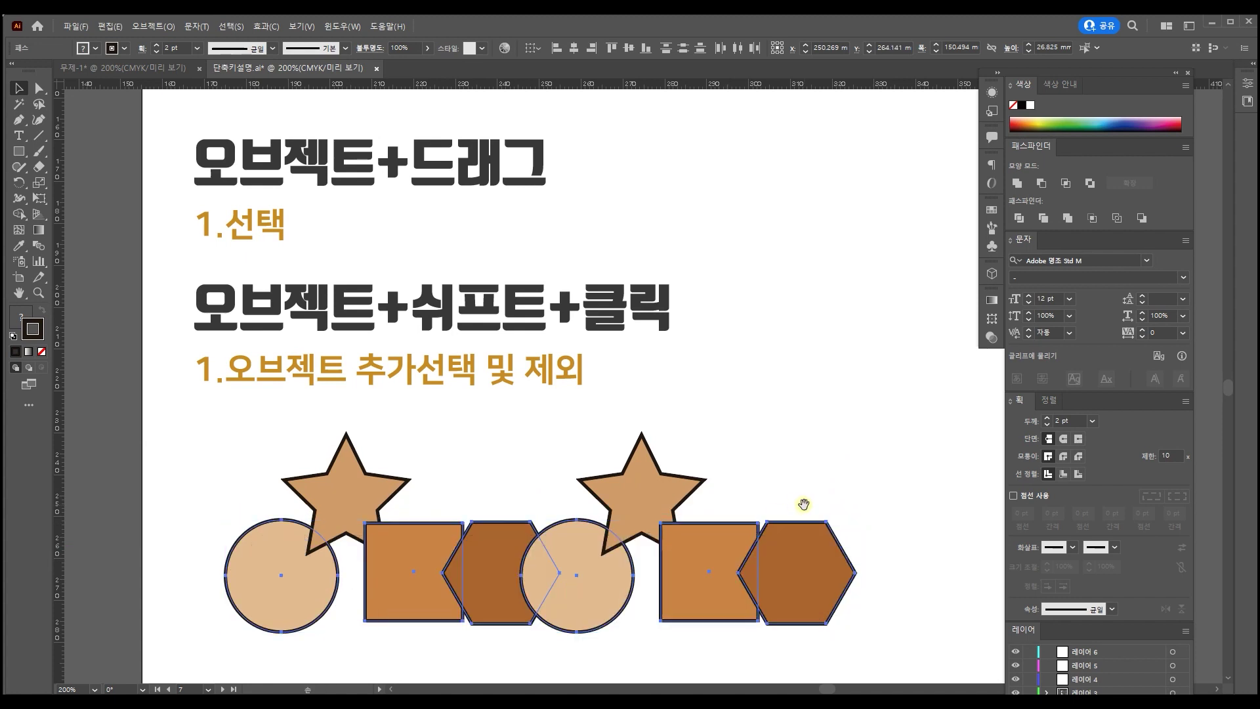
pyautogui.moveTo(801, 506); pyautogui.dragTo(810, 456)
pyautogui.hotkey('ctrl', 'z')
# Step: Add both stars back to the selection, move all eight shapes right about 12 mm, and undo that move
pyautogui.moveTo(904, 552); pyautogui.dragTo(691, 461)
pyautogui.keyDown('shift'); pyautogui.click(652, 428); pyautogui.keyUp('shift')
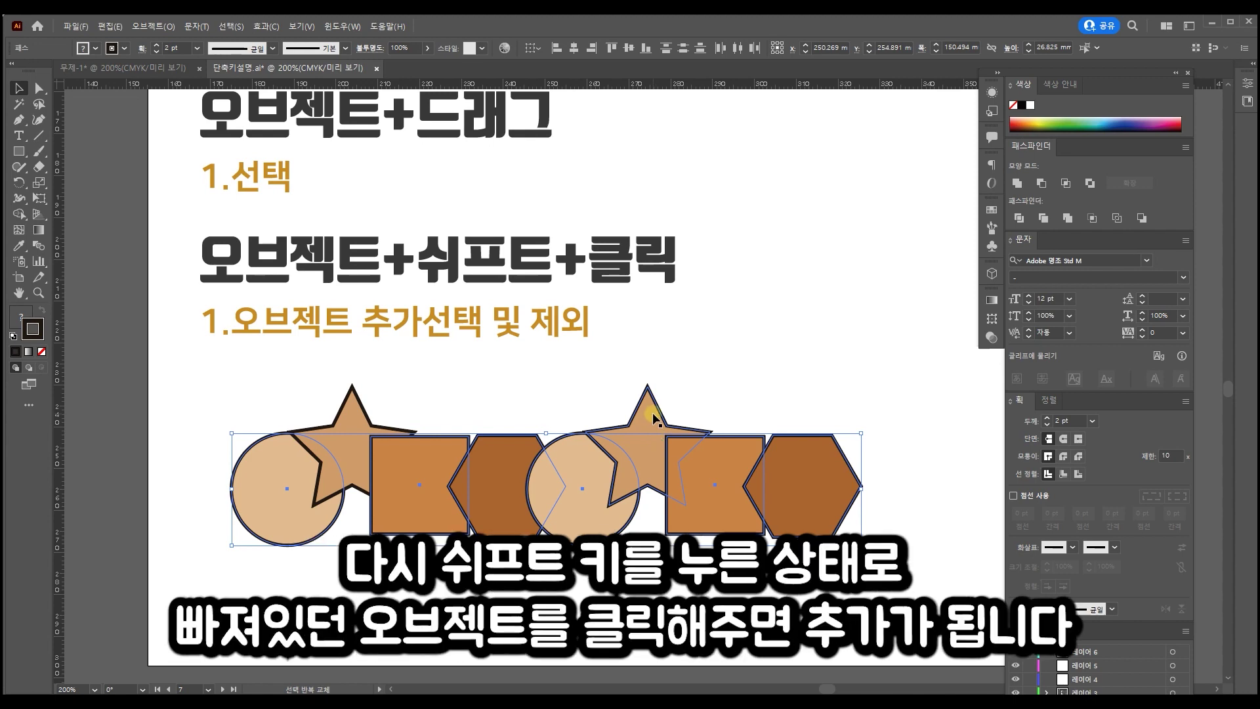
pyautogui.keyDown('shift'); pyautogui.click(652, 413); pyautogui.keyUp('shift')
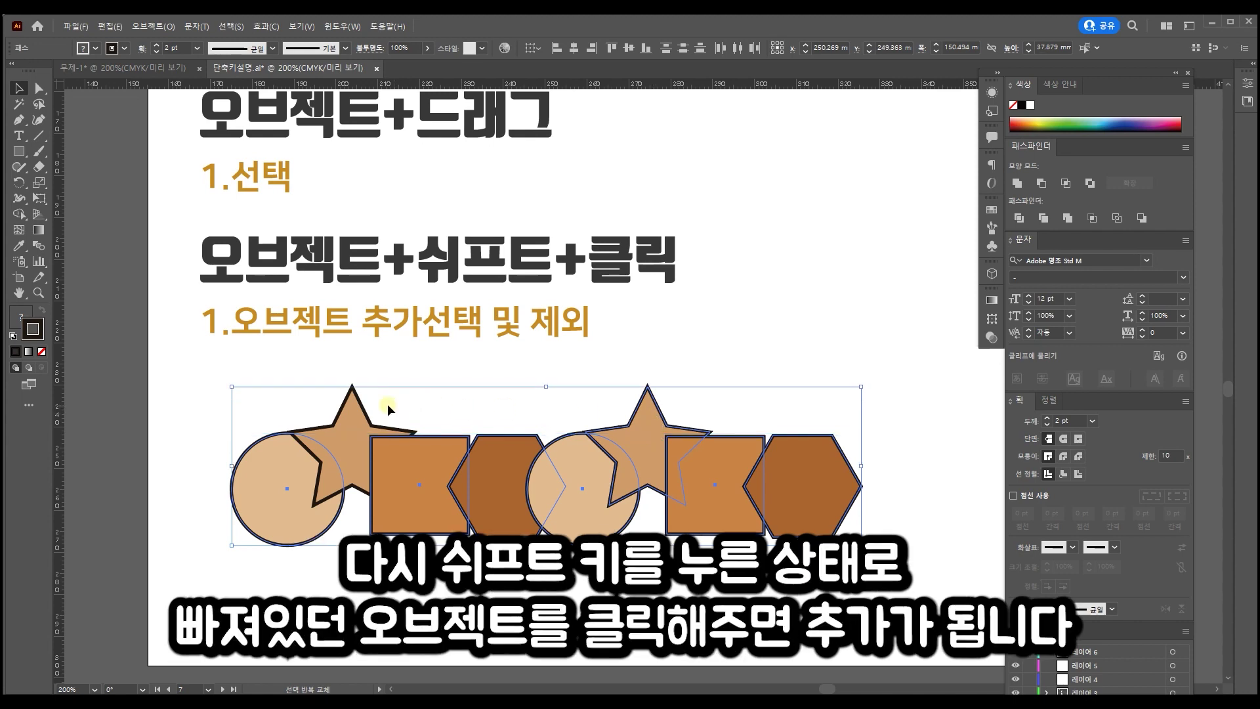
pyautogui.moveTo(674, 489); pyautogui.dragTo(762, 491)
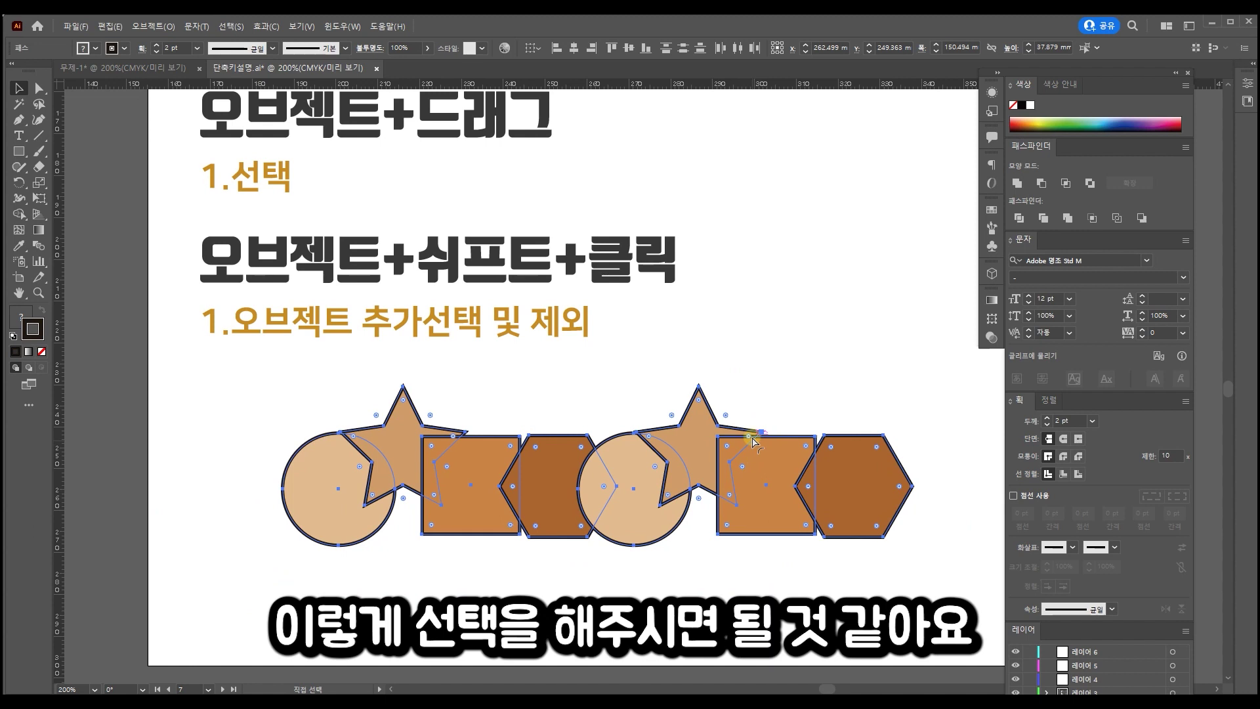
pyautogui.hotkey('ctrl', 'z')
pyautogui.press('v')
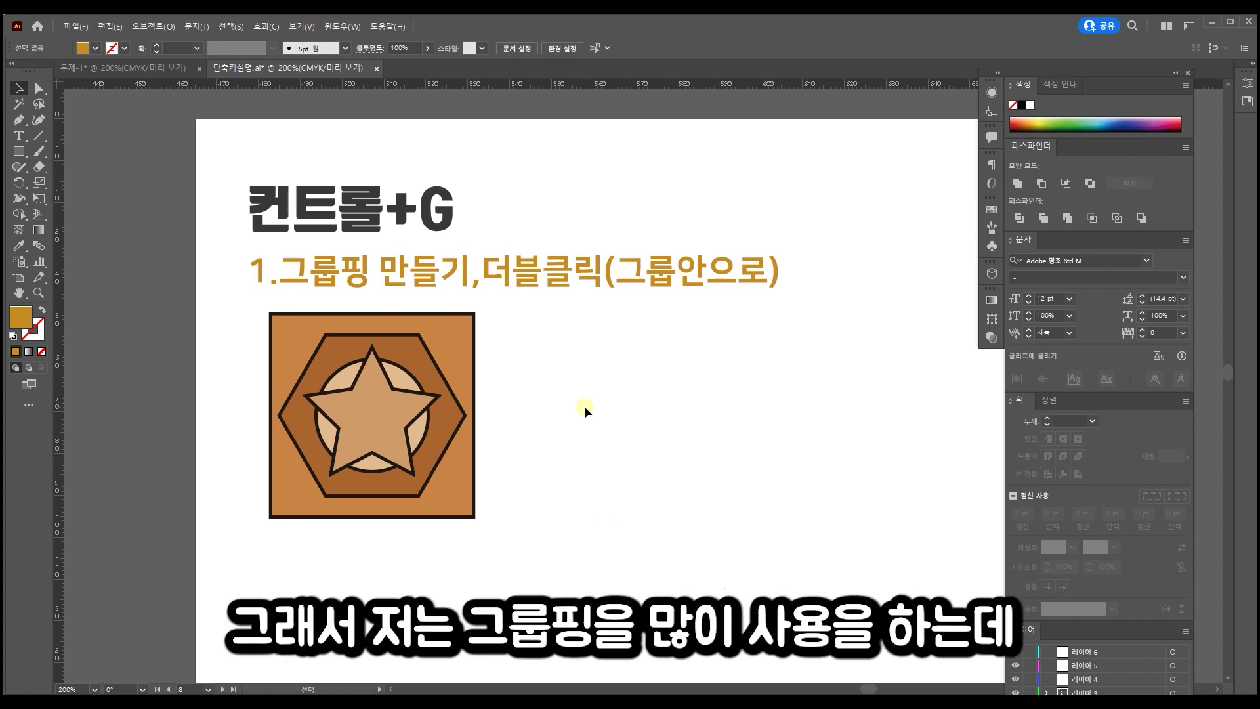
# Step: Try moving the ungrouped square, star and circle out of the 컨트롤+G stack one at a time, undoing each move
pyautogui.click(391, 399)
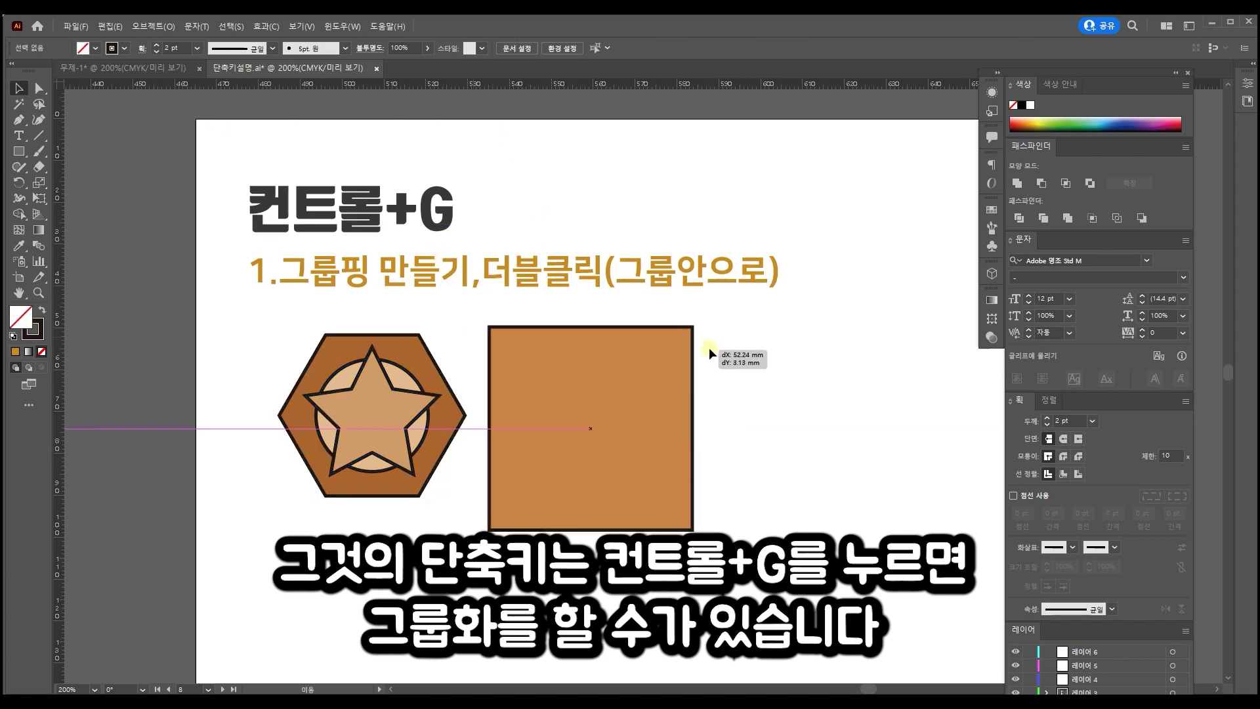
pyautogui.moveTo(709, 348); pyautogui.dragTo(764, 343)
pyautogui.hotkey('ctrl', 'z')
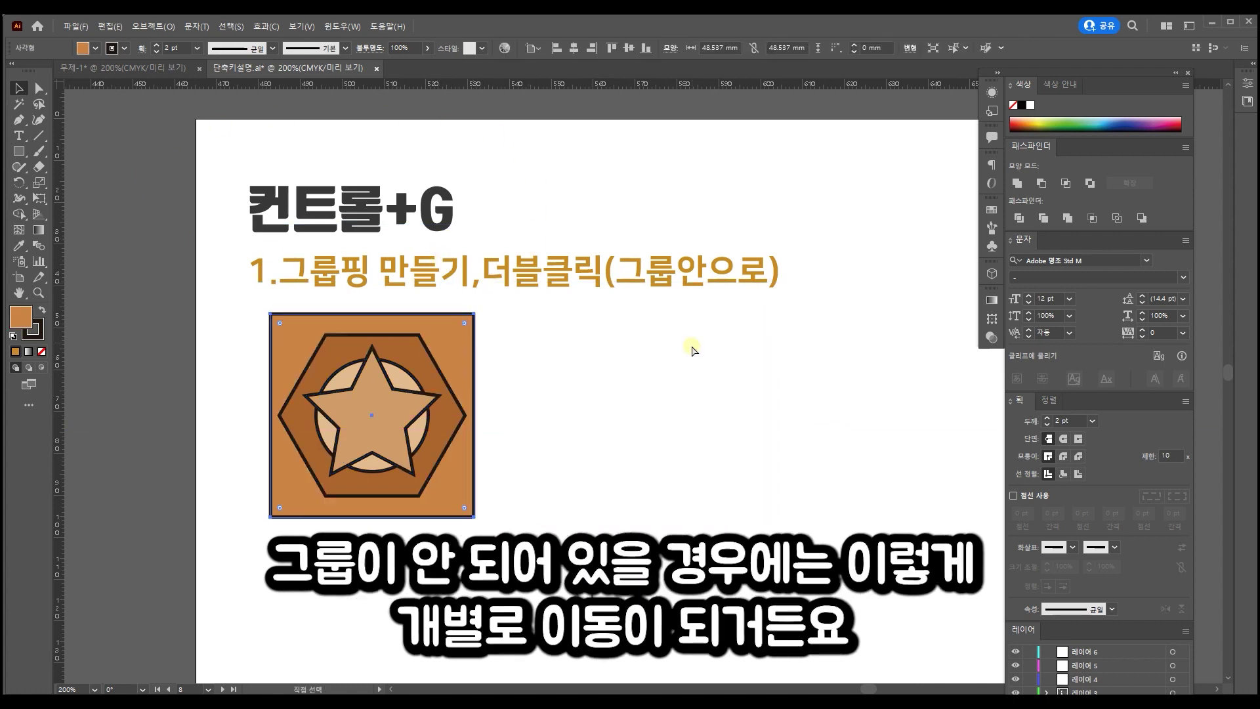
pyautogui.moveTo(443, 361); pyautogui.dragTo(630, 379)
pyautogui.hotkey('ctrl', 'z')
pyautogui.moveTo(390, 428); pyautogui.dragTo(592, 495)
pyautogui.hotkey('ctrl', 'z')
pyautogui.moveTo(407, 394); pyautogui.dragTo(551, 430)
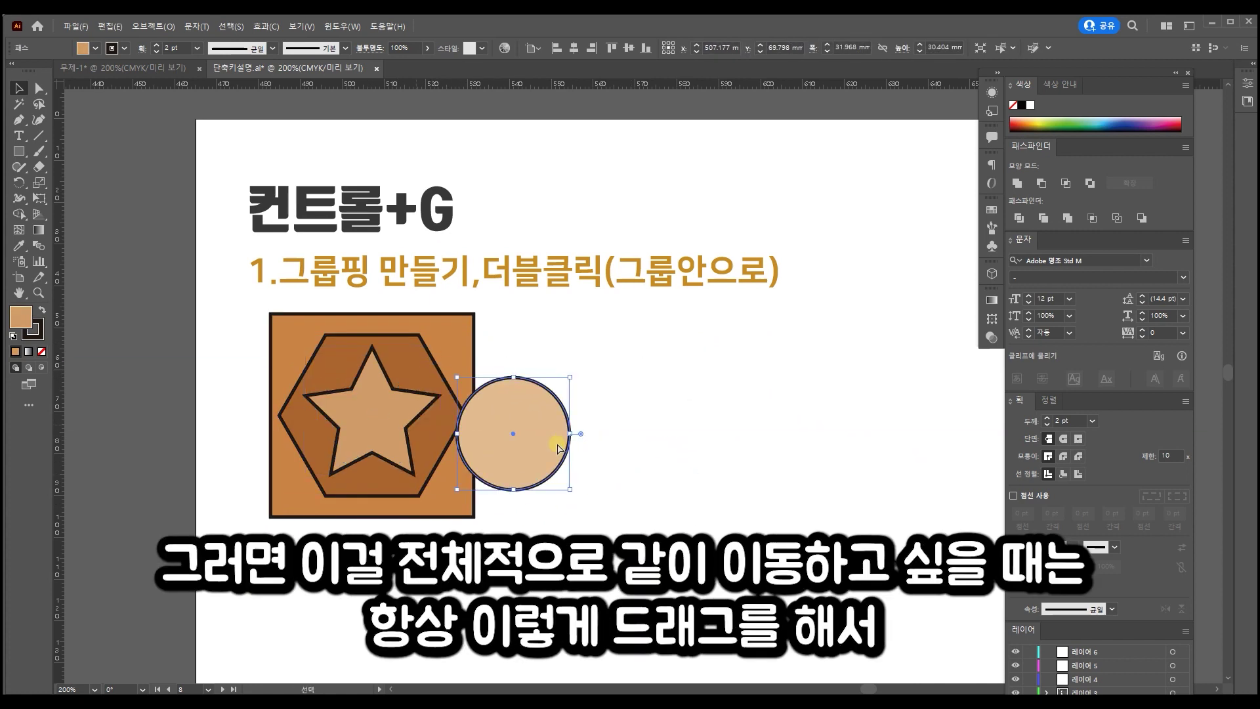
pyautogui.hotkey('ctrl', 'z')
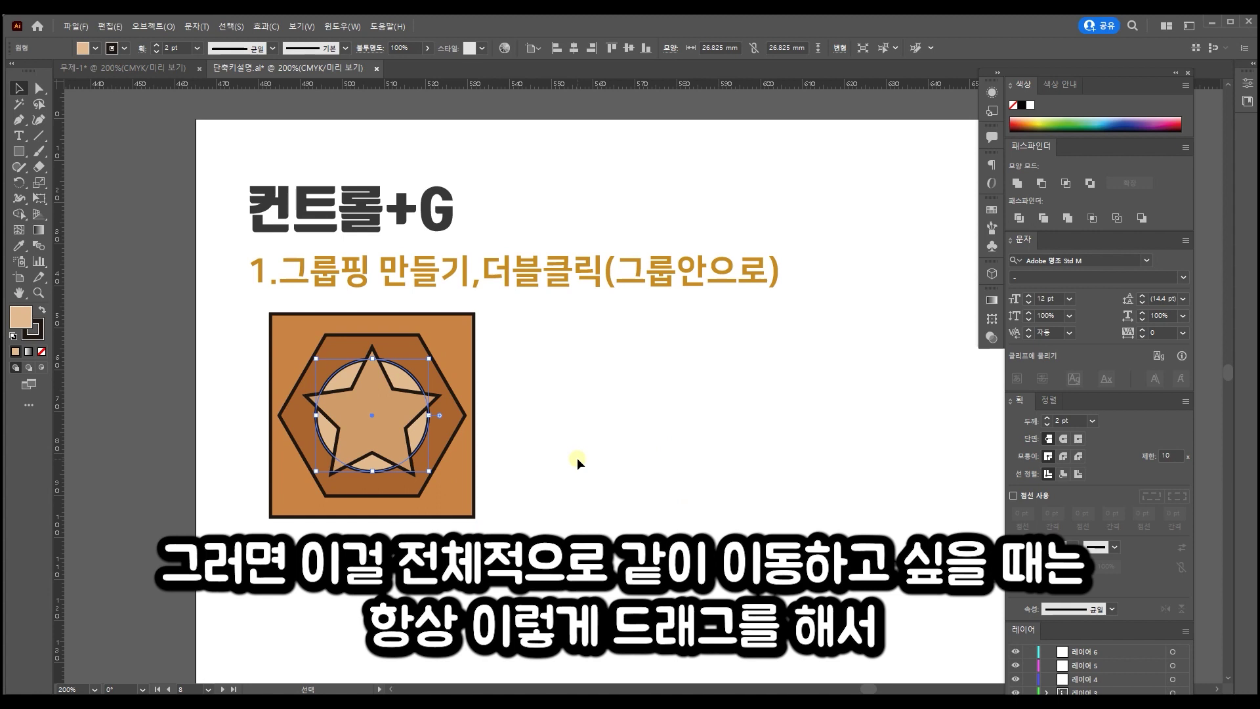
# Step: Select all four stacked shapes together, move them right about 59 mm, and undo the move
pyautogui.moveTo(628, 534); pyautogui.dragTo(258, 315)
pyautogui.moveTo(362, 427); pyautogui.dragTo(608, 445)
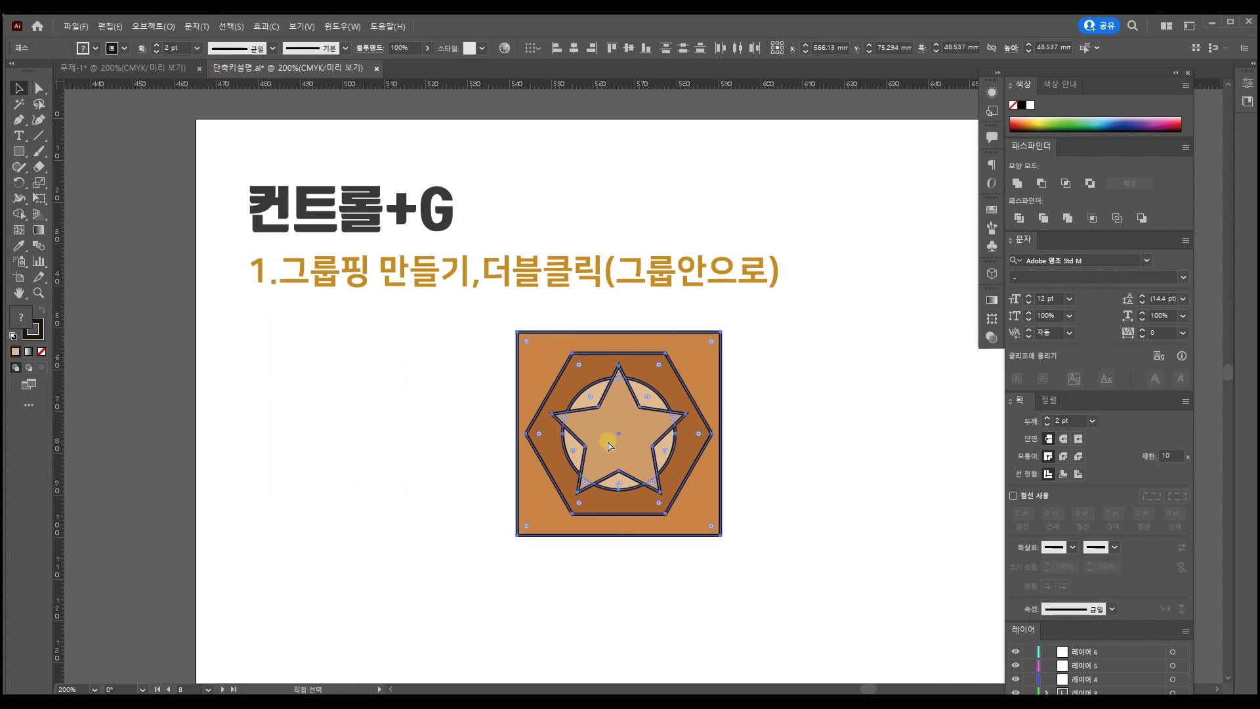
pyautogui.hotkey('ctrl', 'z')
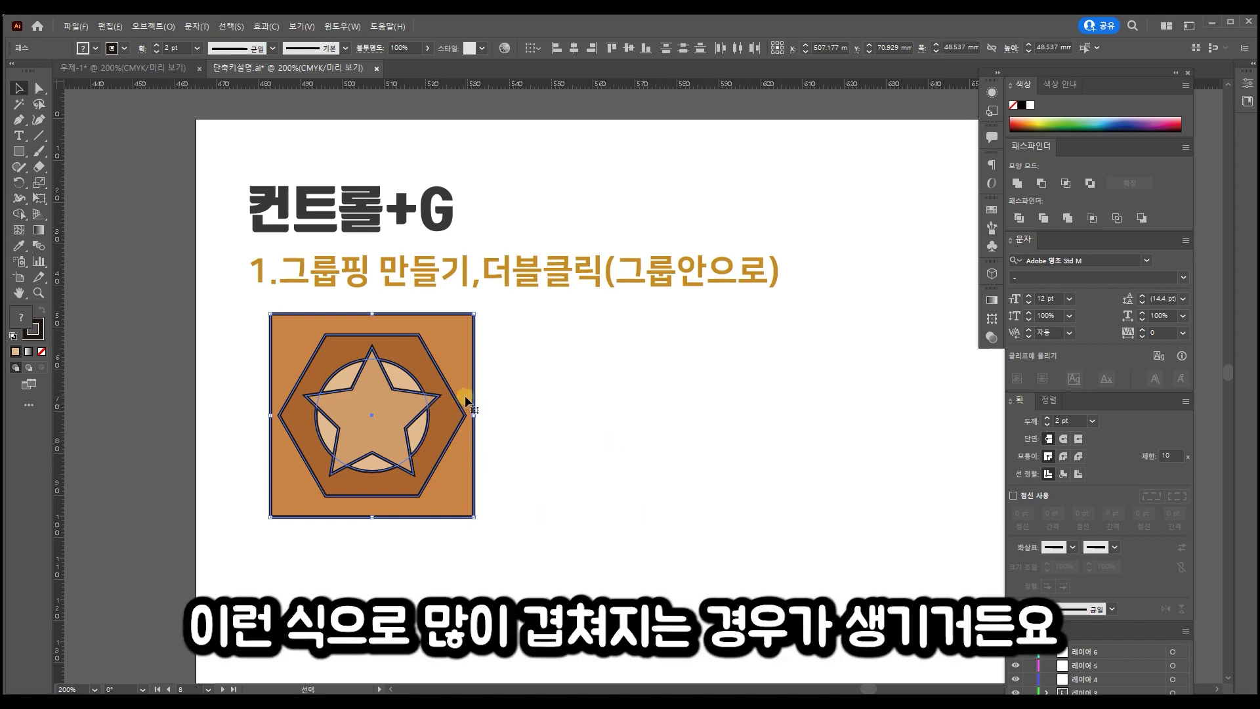
# Step: Select the square, hexagon and star without the circle, and move them to the right twice, undoing each move
pyautogui.click(517, 437)
pyautogui.moveTo(536, 572); pyautogui.dragTo(209, 304)
pyautogui.click(541, 466)
pyautogui.click(439, 361)
pyautogui.moveTo(506, 518); pyautogui.dragTo(651, 376)
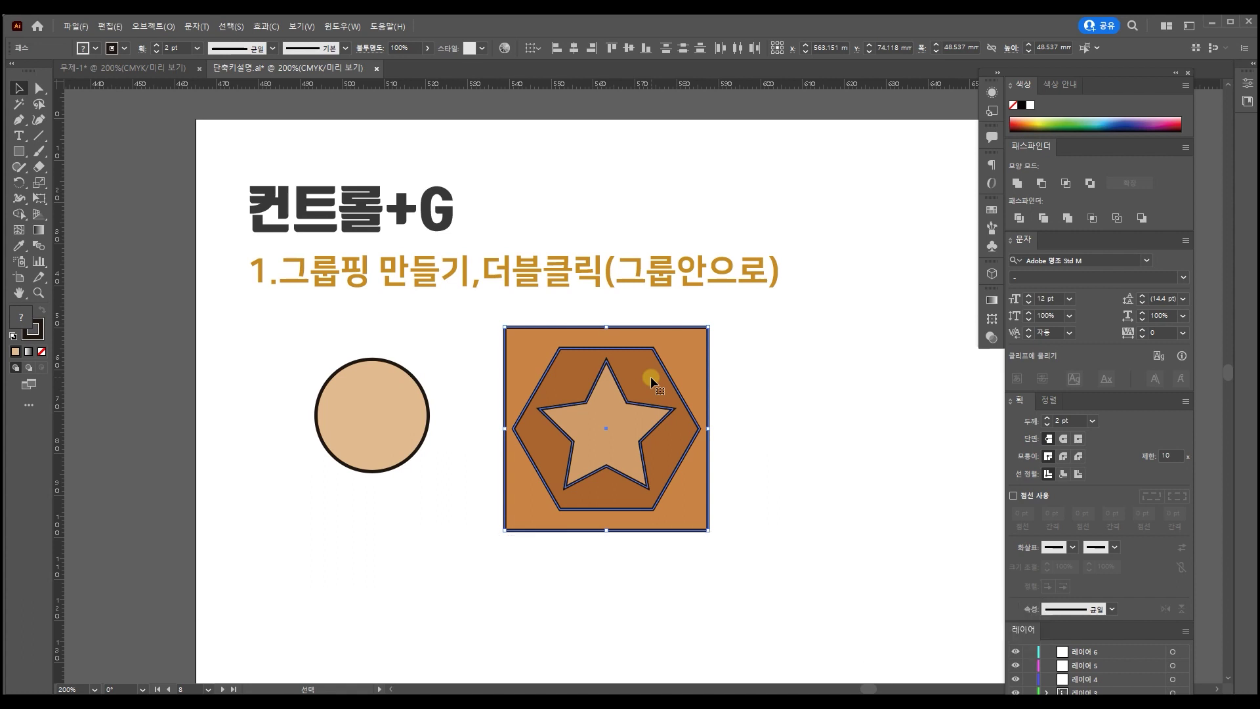
pyautogui.hotkey('ctrl', 'z')
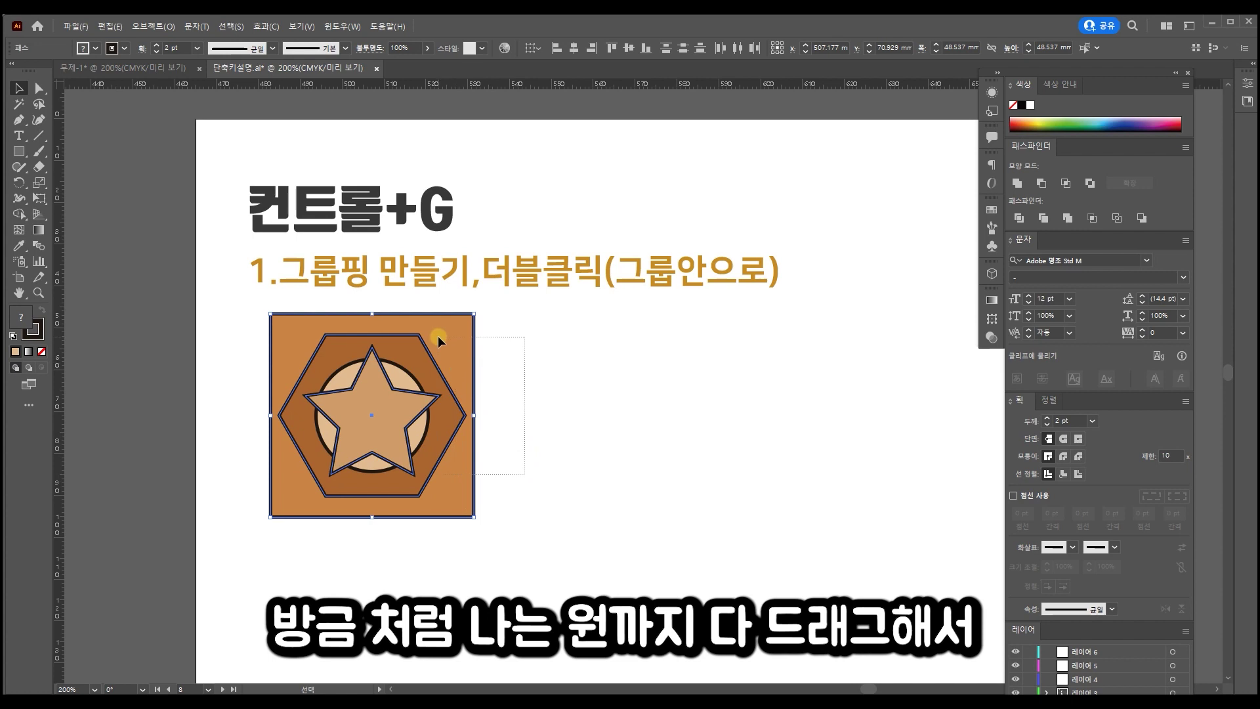
pyautogui.moveTo(437, 352); pyautogui.dragTo(683, 407)
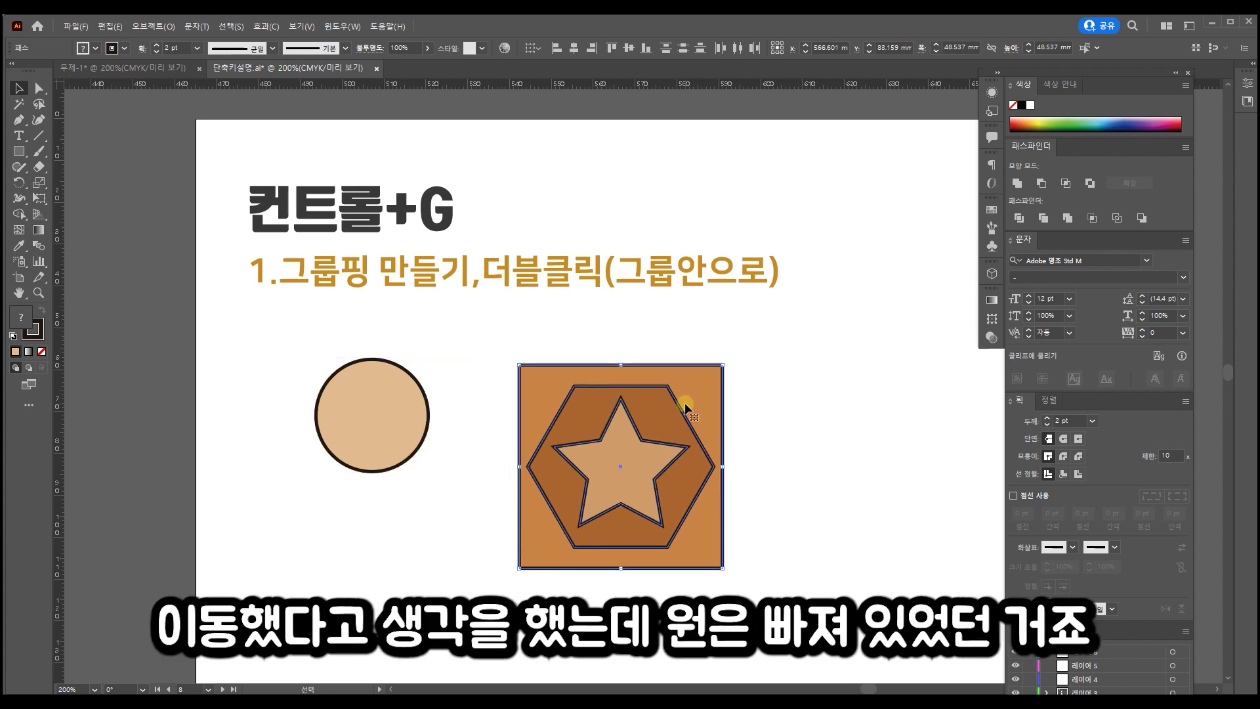
pyautogui.hotkey('ctrl', 'z')
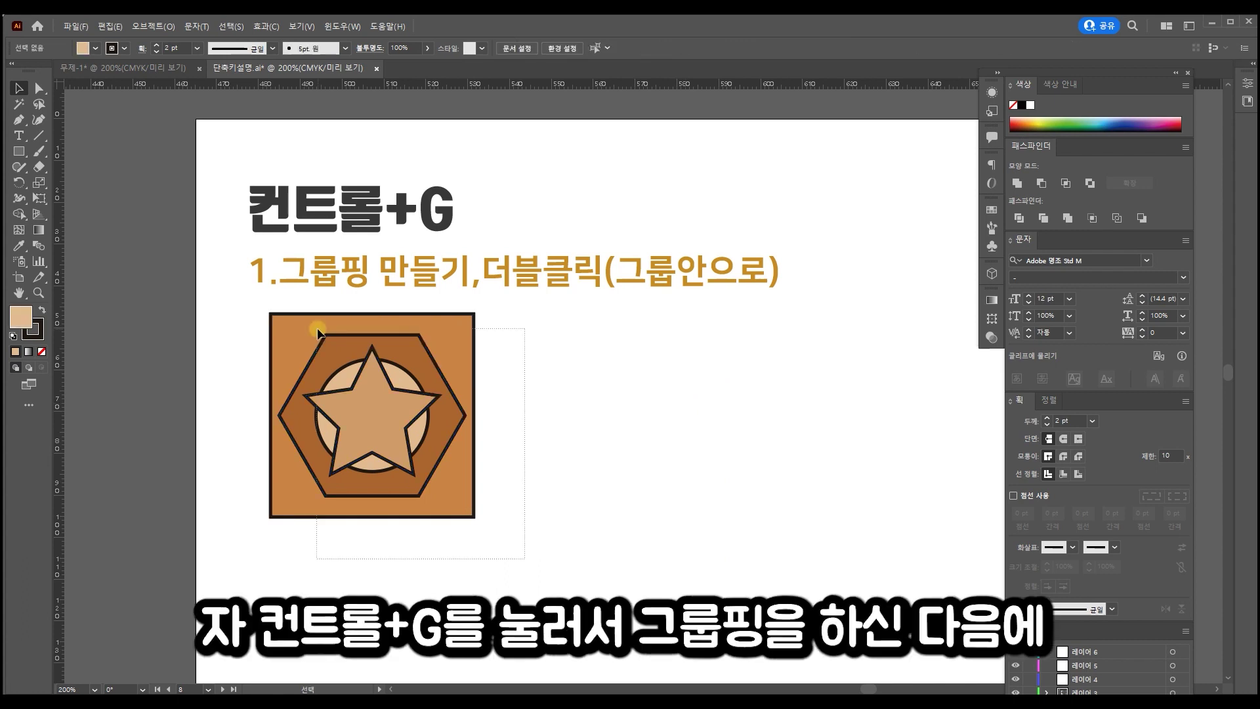
# Step: Group the square, hexagon, circle and star, and shift the whole group slightly
pyautogui.hotkey('ctrl', 'g')
pyautogui.click(330, 332)
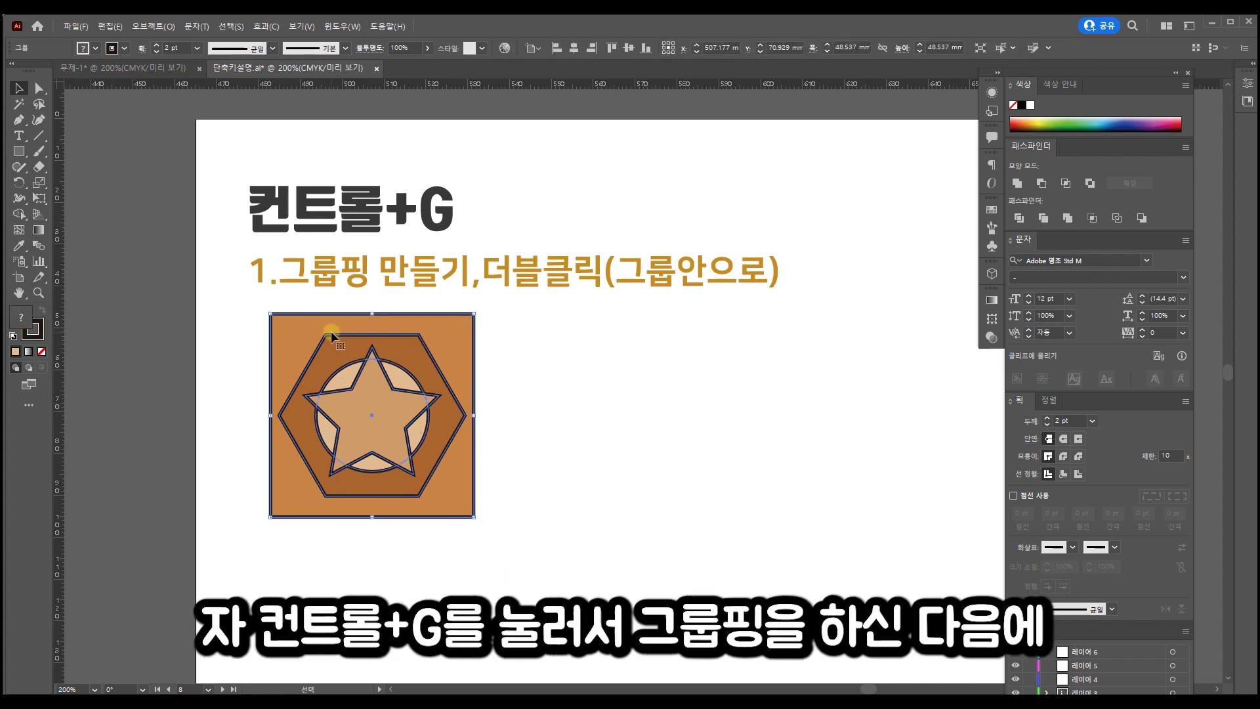
pyautogui.moveTo(359, 392)
pyautogui.mouseDown()
pyautogui.moveTo(715, 423)
pyautogui.moveTo(365, 392)
pyautogui.mouseUp()
pyautogui.moveTo(476, 336); pyautogui.dragTo(420, 354)
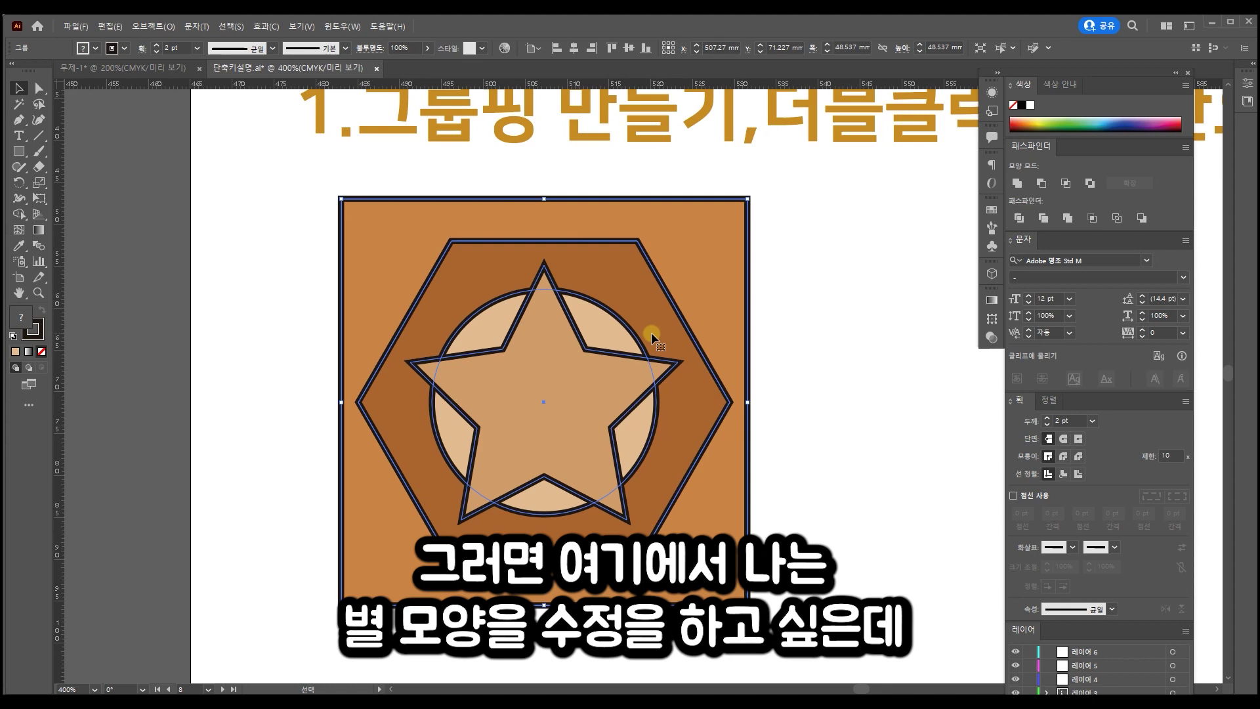
# Step: Ungroup the four shapes, select the star on its own, and restore the group
pyautogui.click(656, 366)
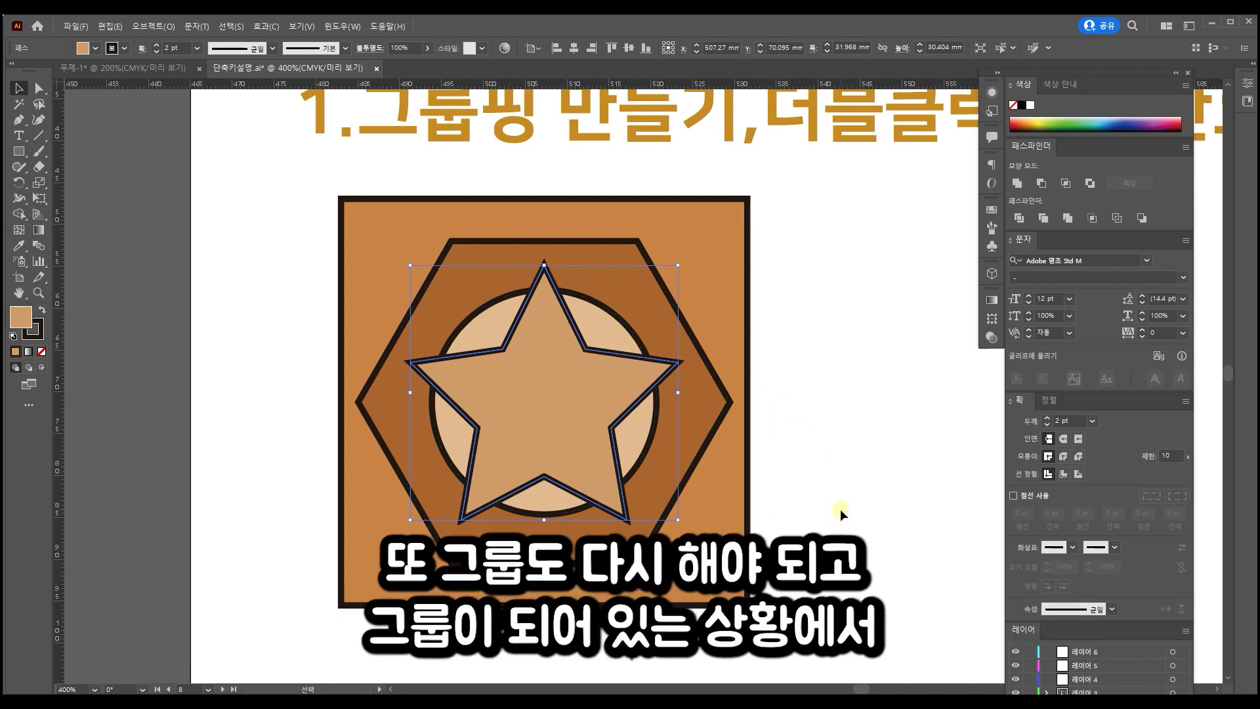
pyautogui.click(480, 253)
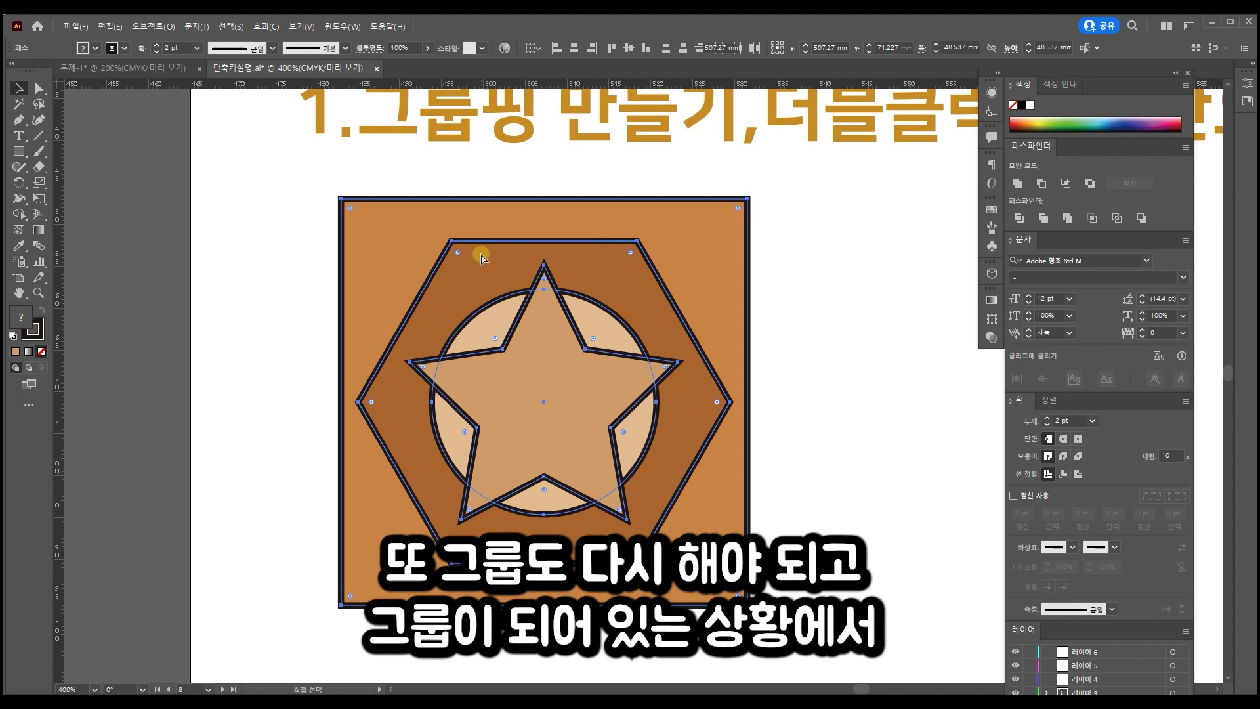
pyautogui.click(812, 416)
# Step: Enter the group in isolation mode and select the star inside it
pyautogui.click(623, 321)
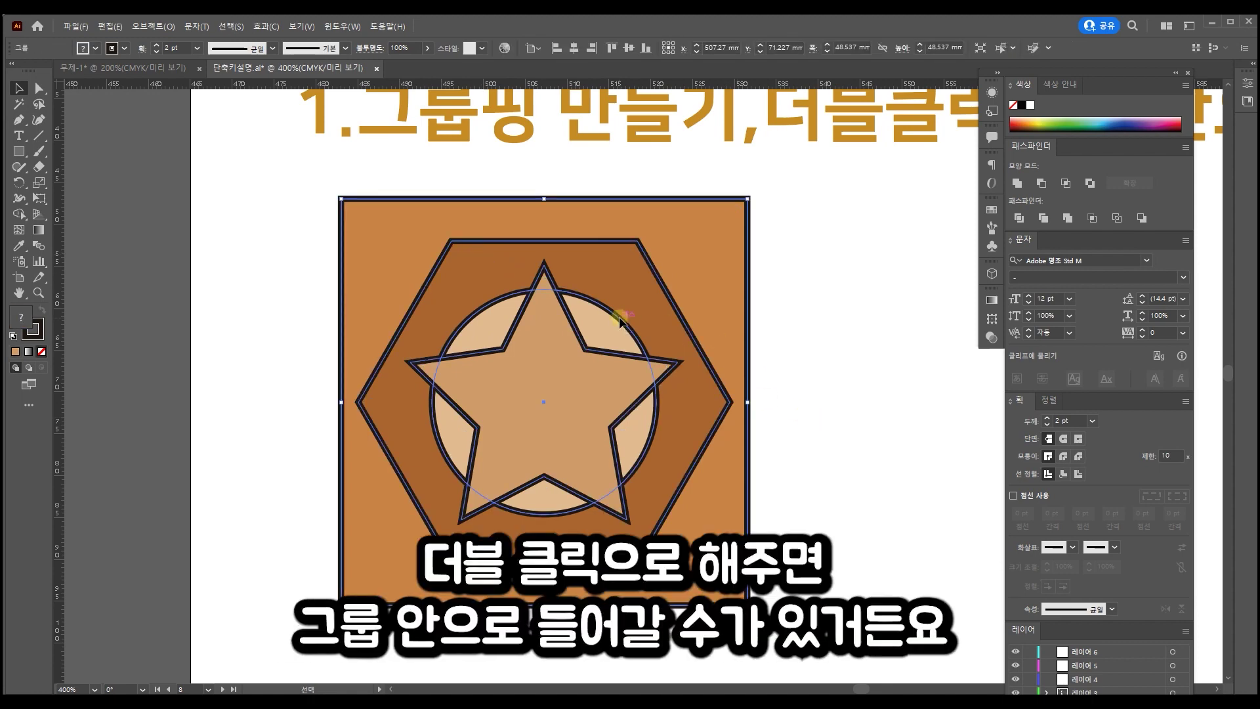
pyautogui.doubleClick(622, 321)
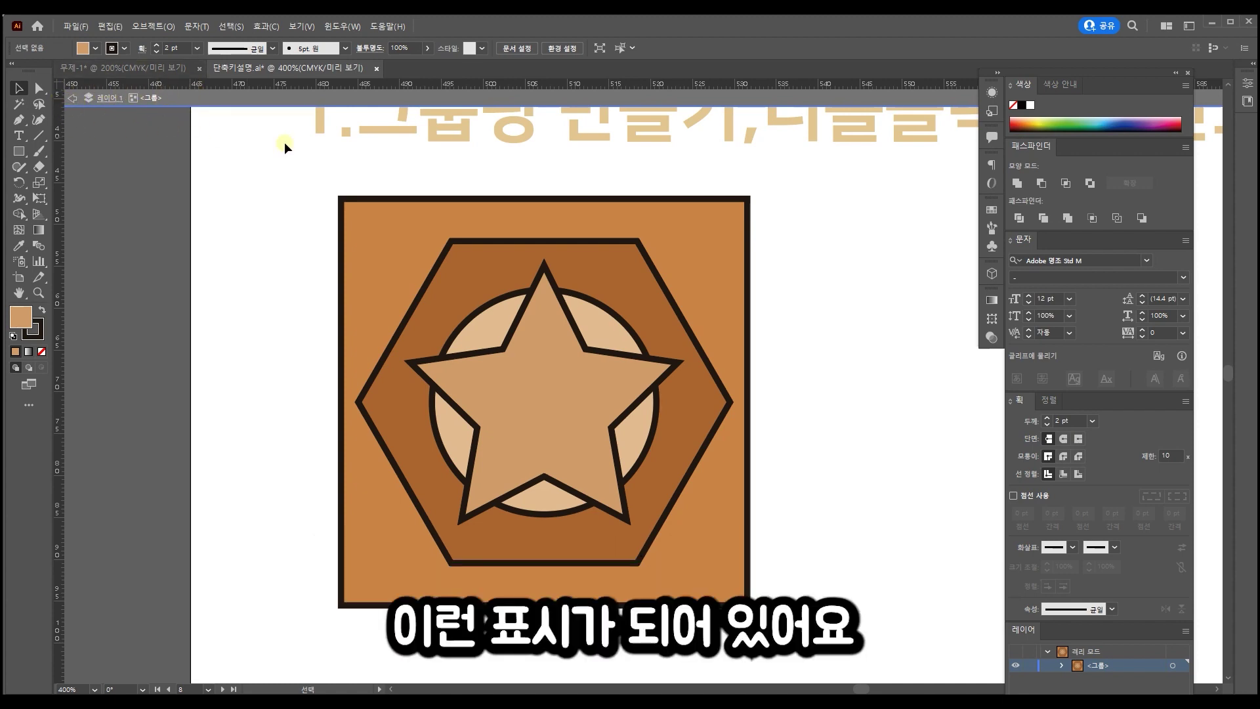
pyautogui.click(633, 309)
pyautogui.click(562, 367)
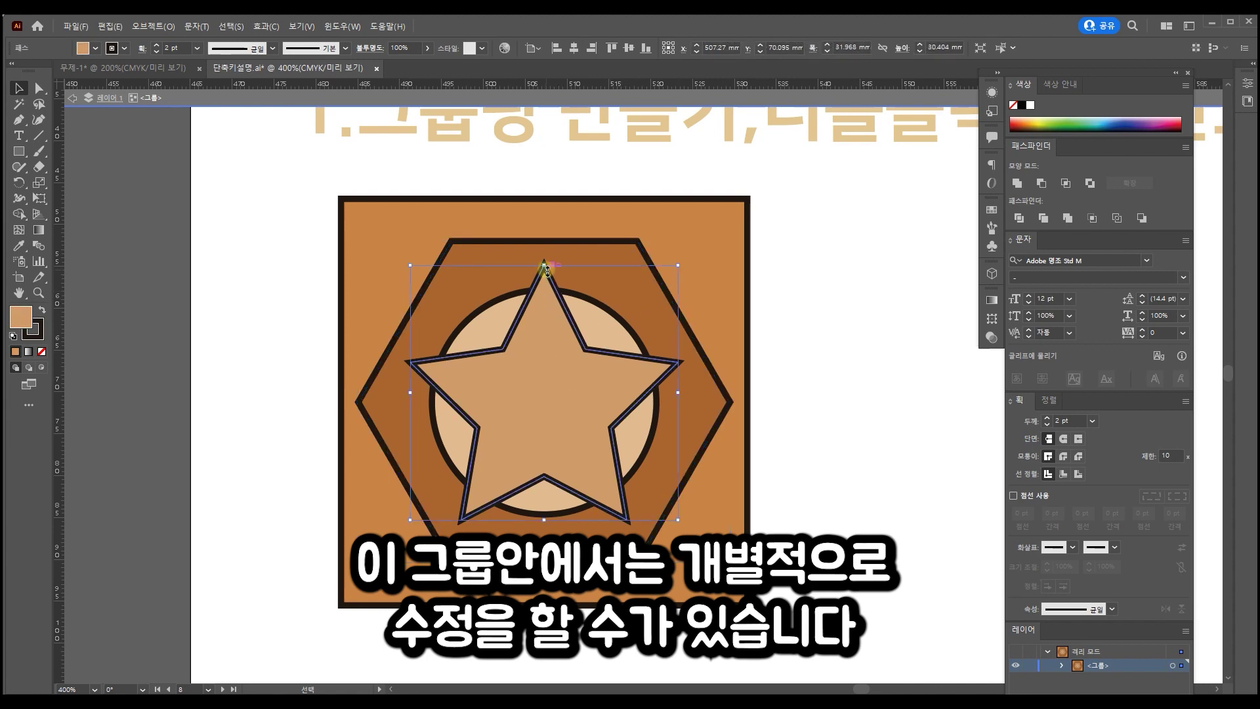
# Step: Round all of the star's corners inside the isolated group, deselect it, and undo the rounding
pyautogui.press('a')
pyautogui.hotkey('ctrl', '+')
pyautogui.hotkey('ctrl', '+')
pyautogui.scroll(-2, 634, 342)
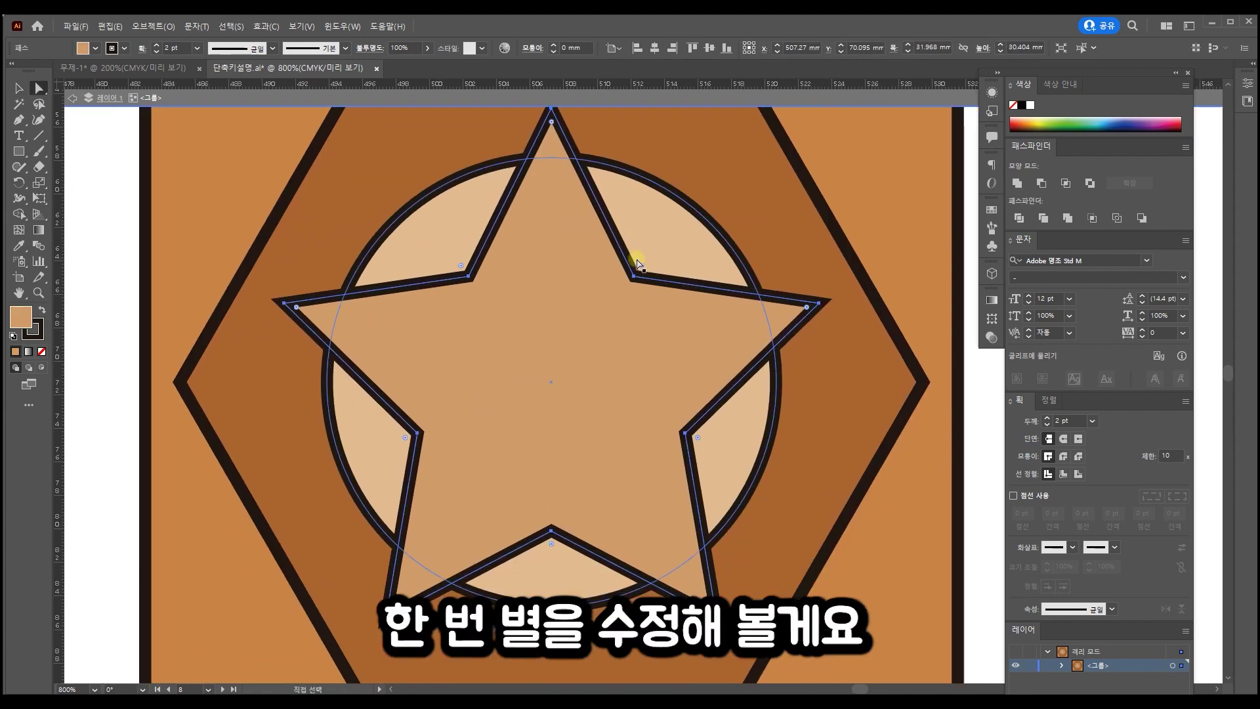
pyautogui.moveTo(552, 126); pyautogui.dragTo(550, 214)
pyautogui.hotkey('ctrl', '-')
pyautogui.hotkey('ctrl', '-')
pyautogui.click(18, 88)
pyautogui.click(197, 161)
pyautogui.moveTo(397, 219); pyautogui.dragTo(265, 298)
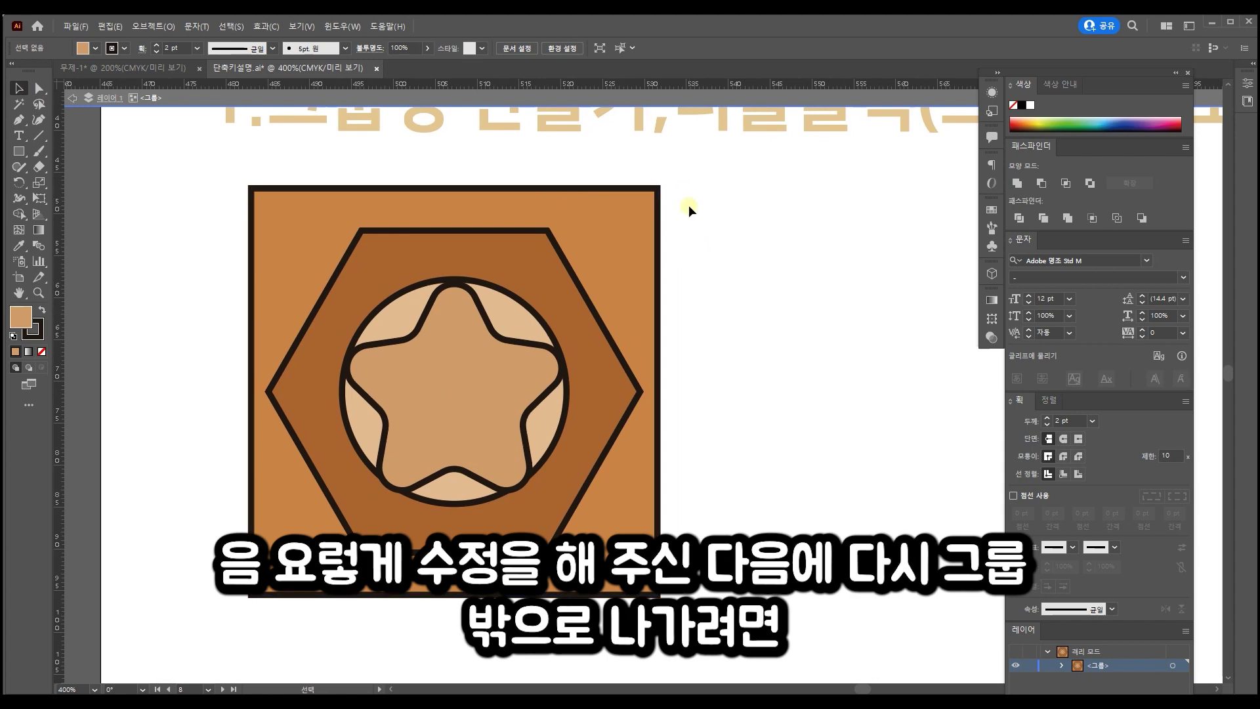
pyautogui.hotkey('ctrl', 'z')
pyautogui.hotkey('ctrl', 'z')
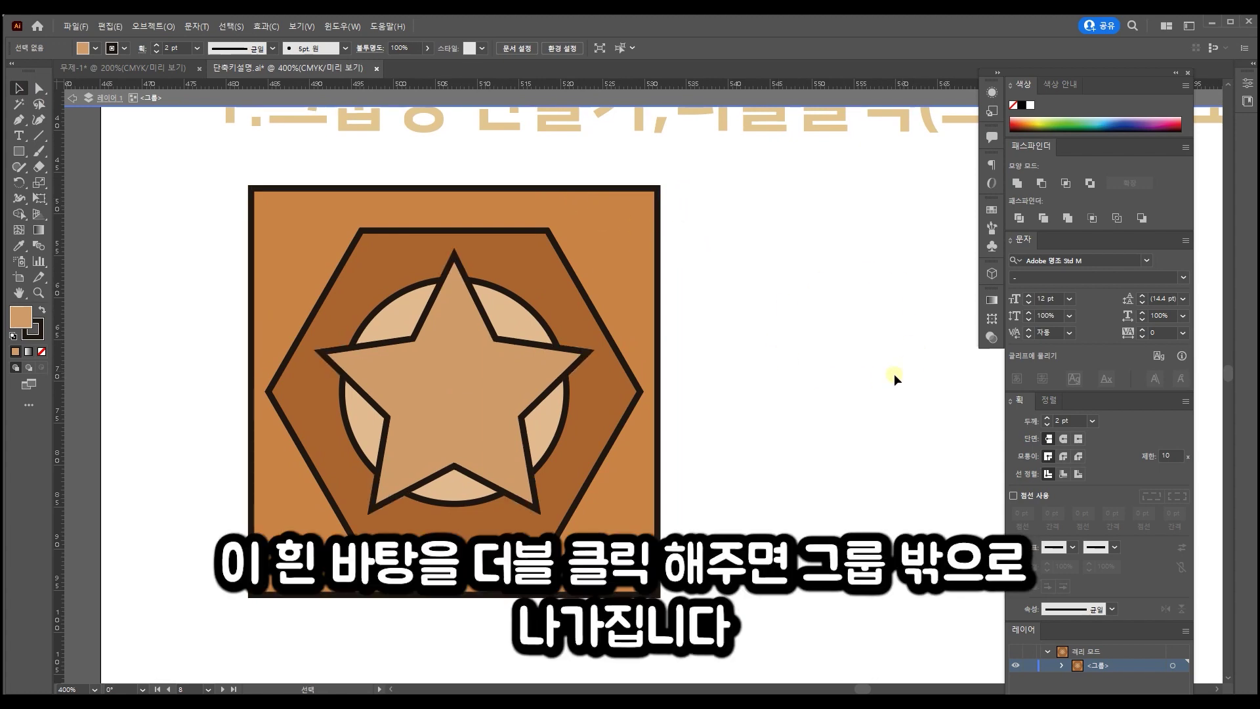
# Step: Exit the group's isolation mode, enter the group once more, and leave it again
pyautogui.doubleClick(860, 376)
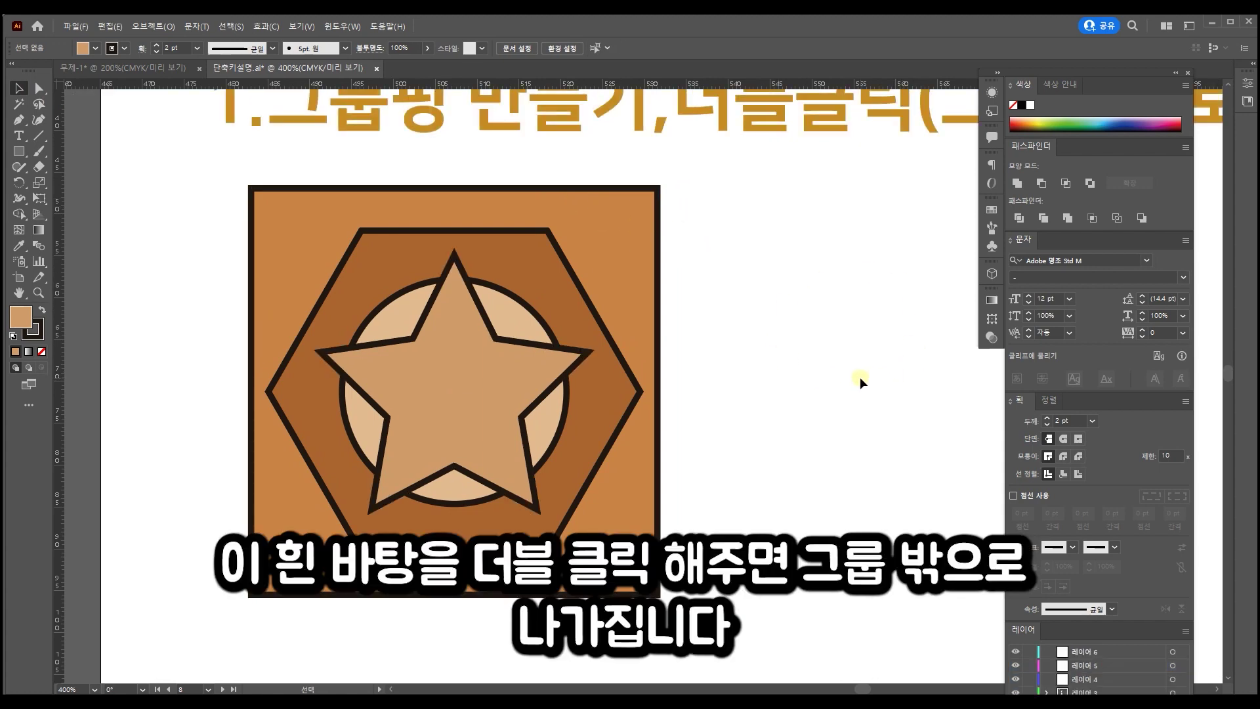
pyautogui.moveTo(861, 376); pyautogui.dragTo(846, 511)
pyautogui.click(663, 455)
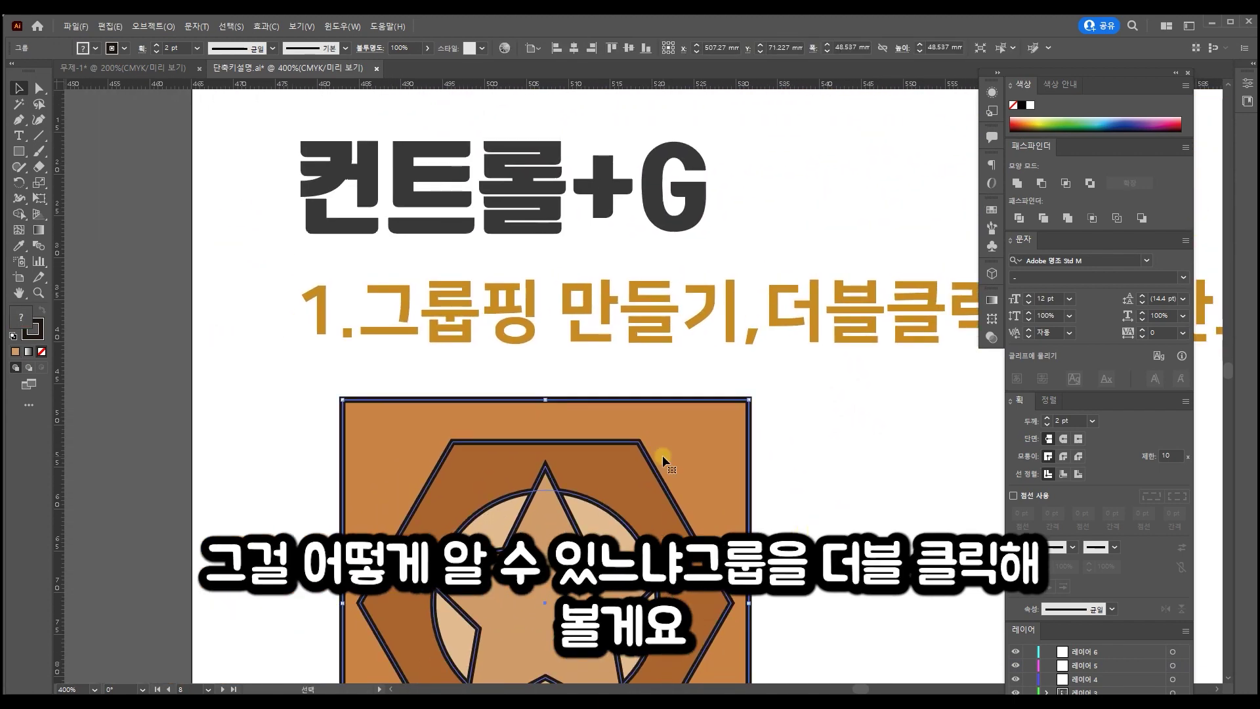
pyautogui.doubleClick(663, 455)
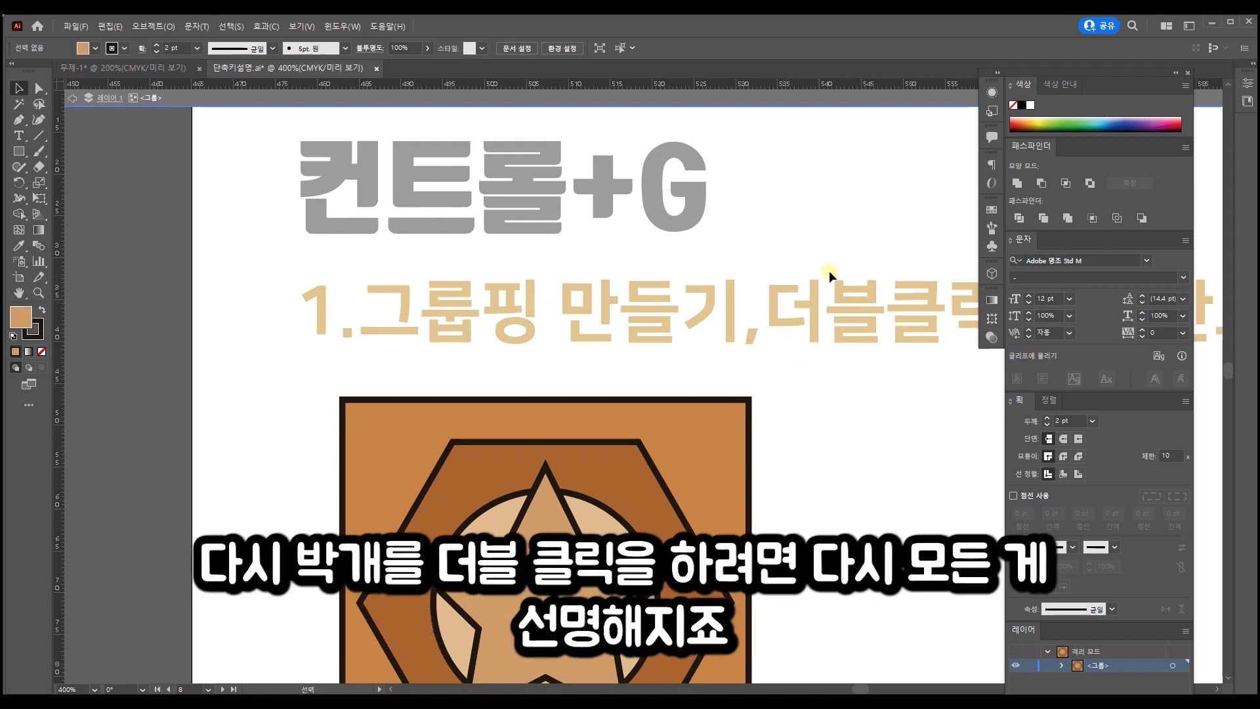
pyautogui.doubleClick(782, 230)
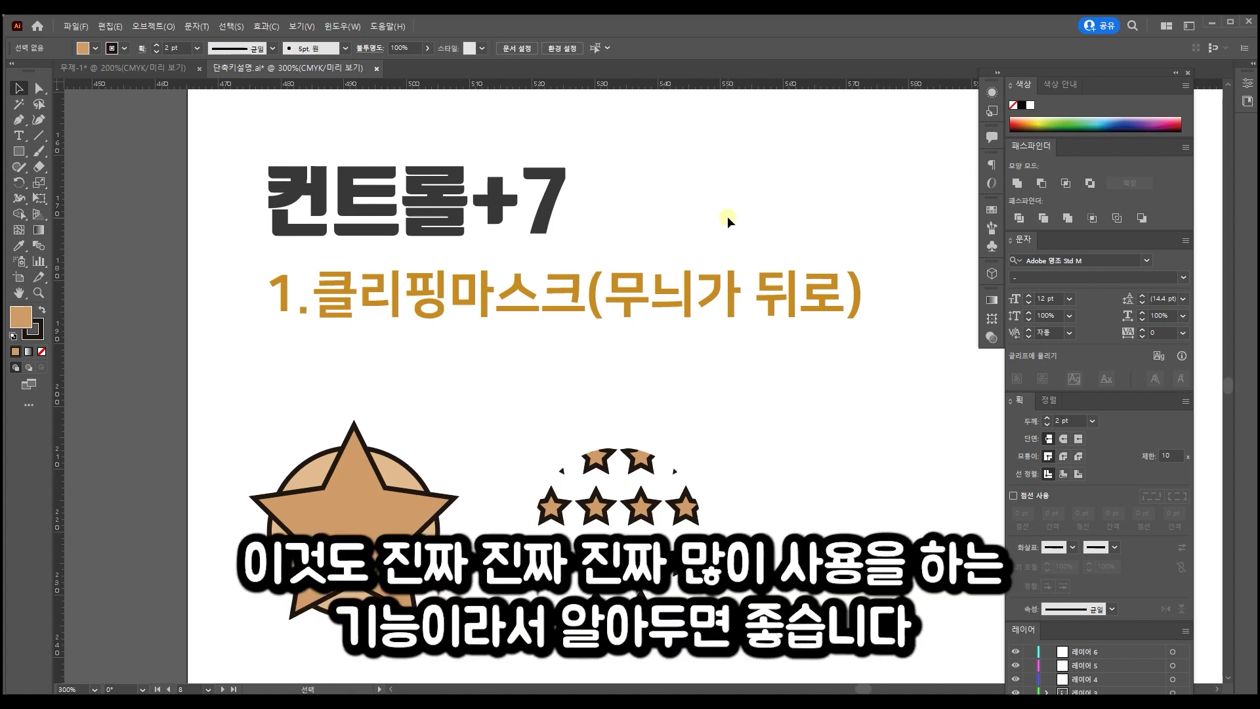
# Step: Select the large star and the circular star-pattern clip group in the 컨트롤+7 clipping mask example
pyautogui.click(705, 286)
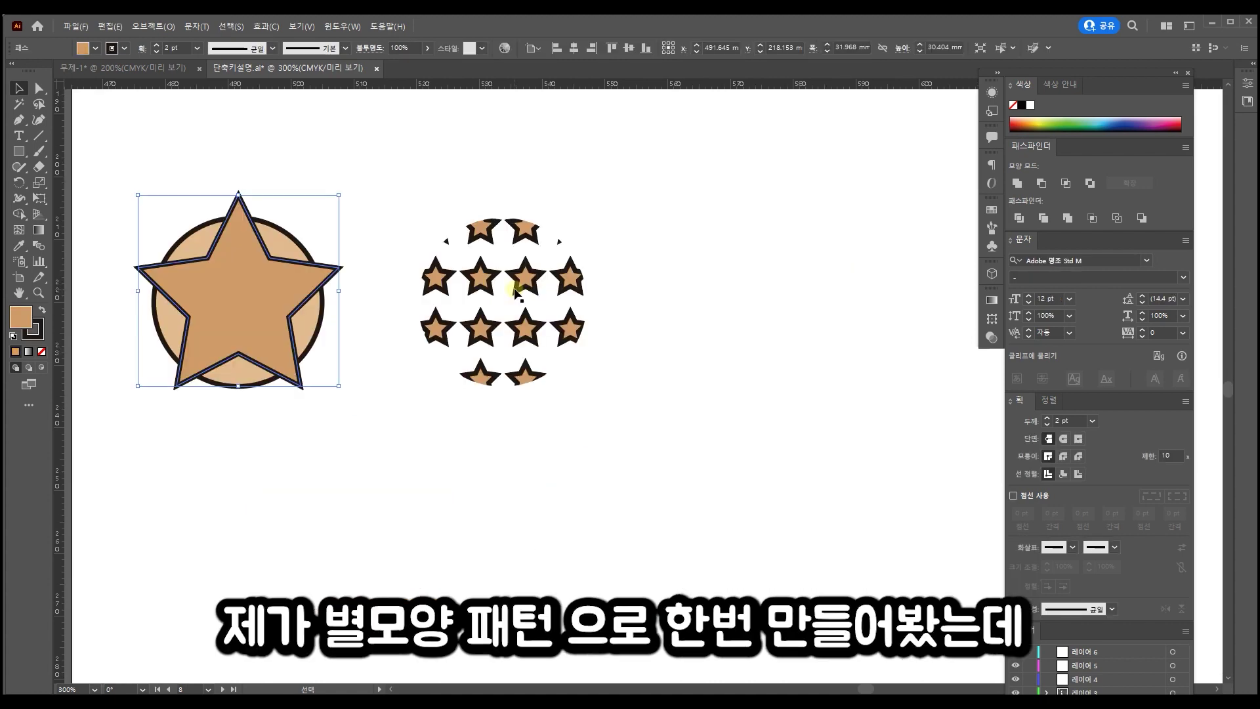
pyautogui.click(516, 290)
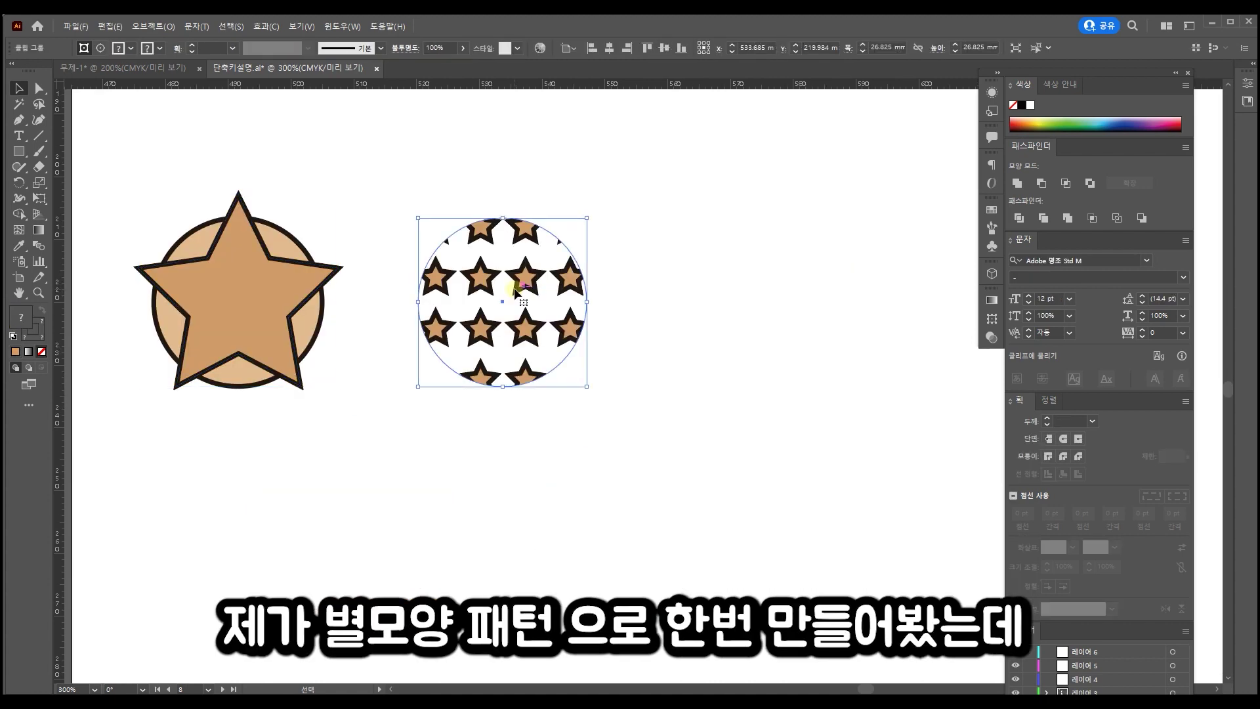
pyautogui.press('\\')
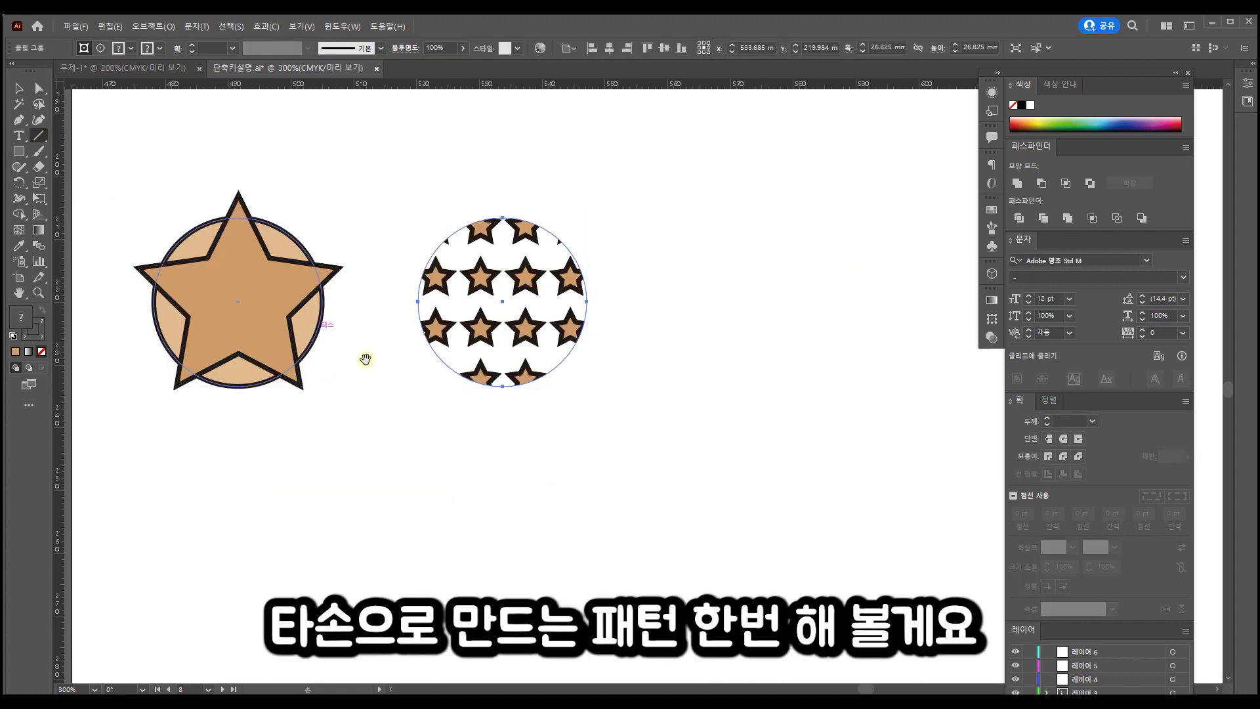
# Step: Draw a diagonal line about 41 mm long at 315° below the large star and place a copy just to its right
pyautogui.scroll(-3, 378, 259)
pyautogui.moveTo(172, 290)
pyautogui.mouseDown()
pyautogui.moveTo(337, 439)
pyautogui.moveTo(355, 472)
pyautogui.mouseUp()
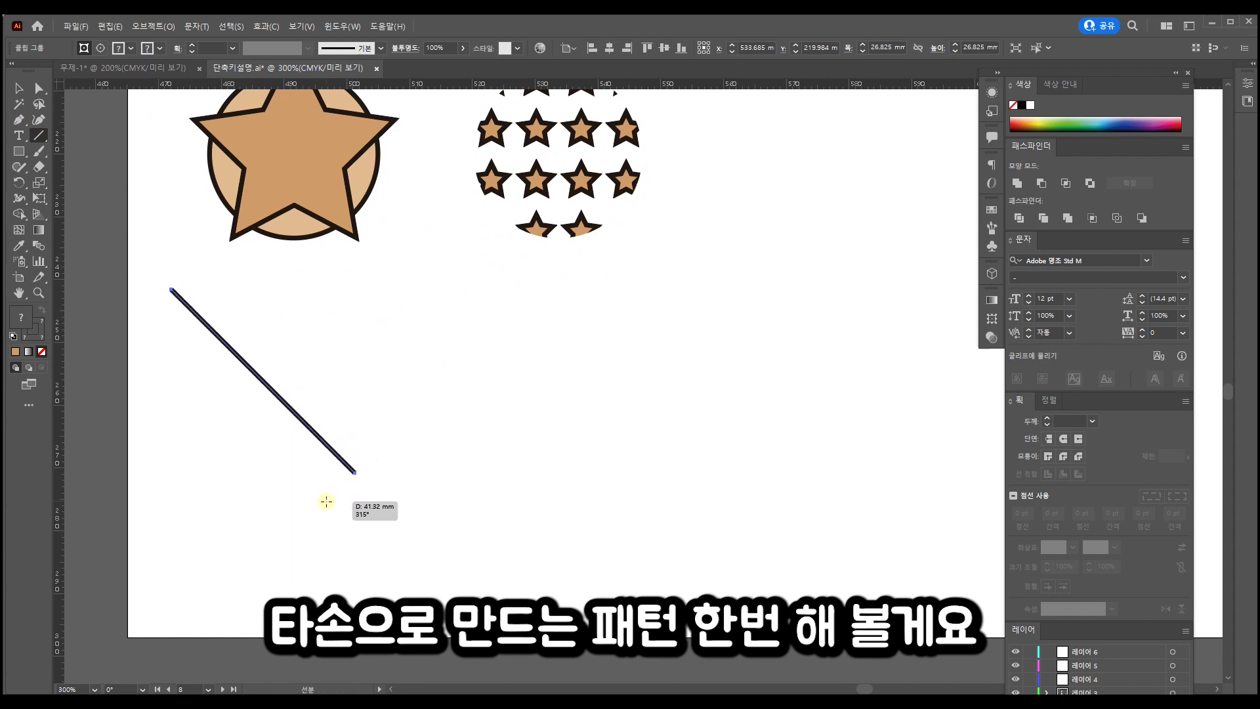
pyautogui.moveTo(259, 363)
pyautogui.mouseDown()
pyautogui.moveTo(299, 361)
pyautogui.moveTo(275, 355)
pyautogui.mouseUp()
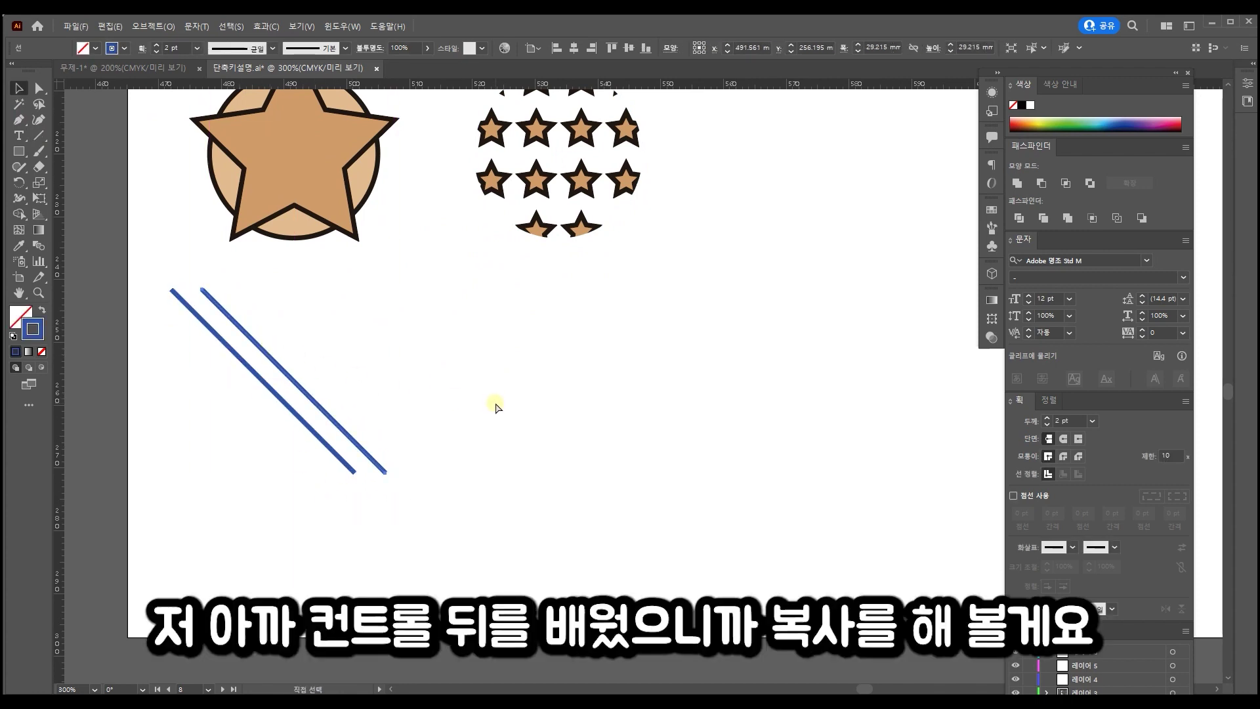
# Step: Repeat the line duplication at equal spacing until there is a row of fifteen diagonal stripes
pyautogui.hotkey('ctrl', 'd')
pyautogui.hotkey('ctrl', 'd')
pyautogui.hotkey('ctrl', 'd')
pyautogui.hotkey('ctrl', 'd')
pyautogui.hotkey('ctrl', 'd')
pyautogui.hotkey('ctrl', 'd')
pyautogui.hotkey('ctrl', 'd')
pyautogui.hotkey('ctrl', 'd')
pyautogui.hotkey('ctrl', 'd')
pyautogui.hotkey('ctrl', 'd')
pyautogui.hotkey('ctrl', 'd')
pyautogui.hotkey('ctrl', 'd')
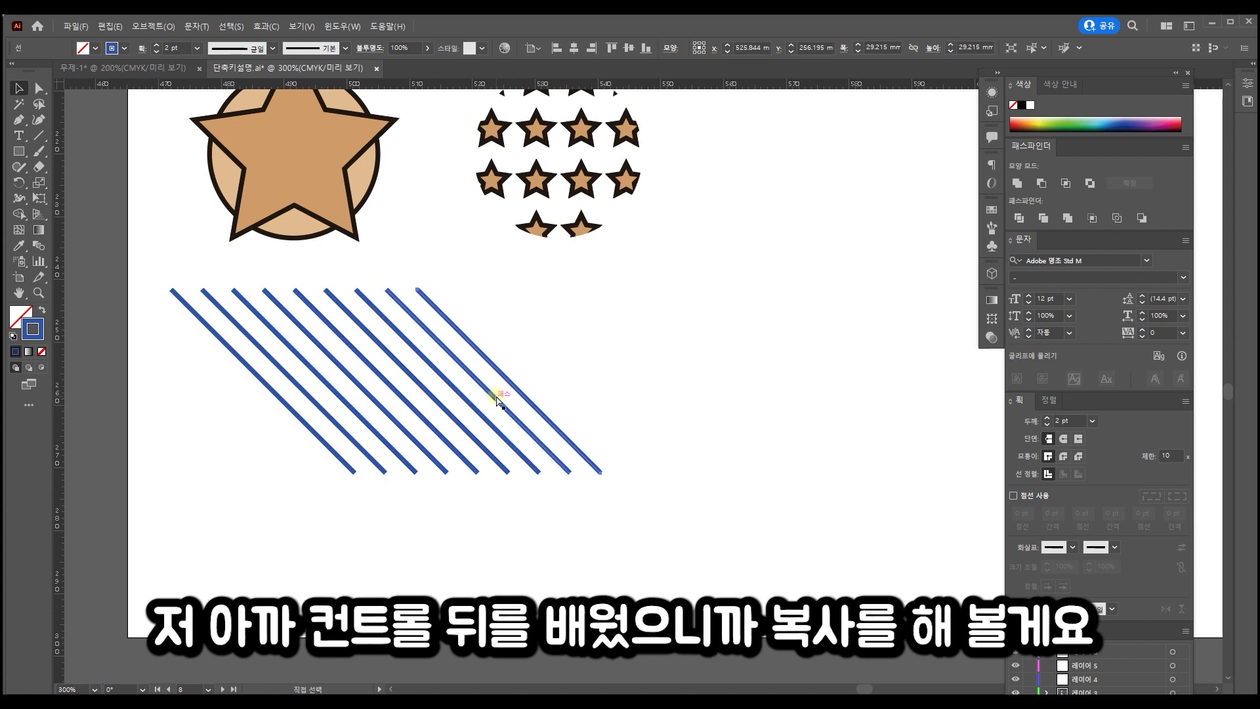
pyautogui.hotkey('ctrl', 'd')
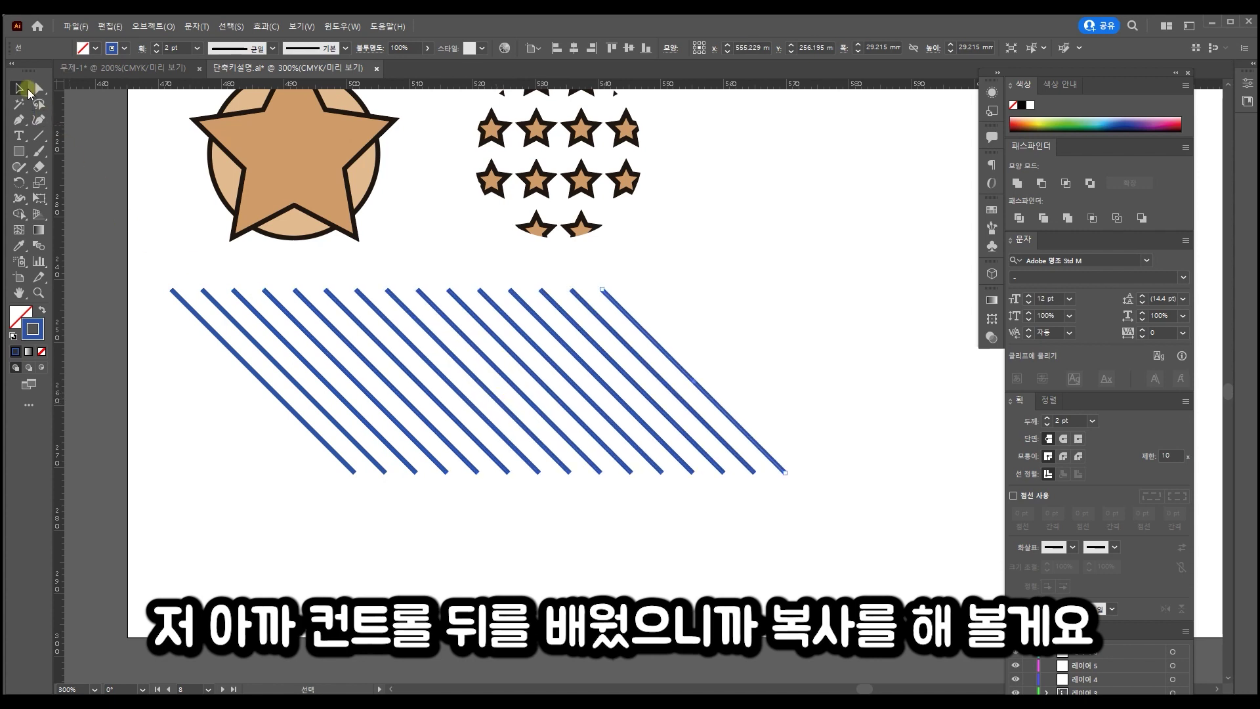
# Step: Select all the diagonal stripes and group them
pyautogui.moveTo(154, 279); pyautogui.dragTo(810, 466)
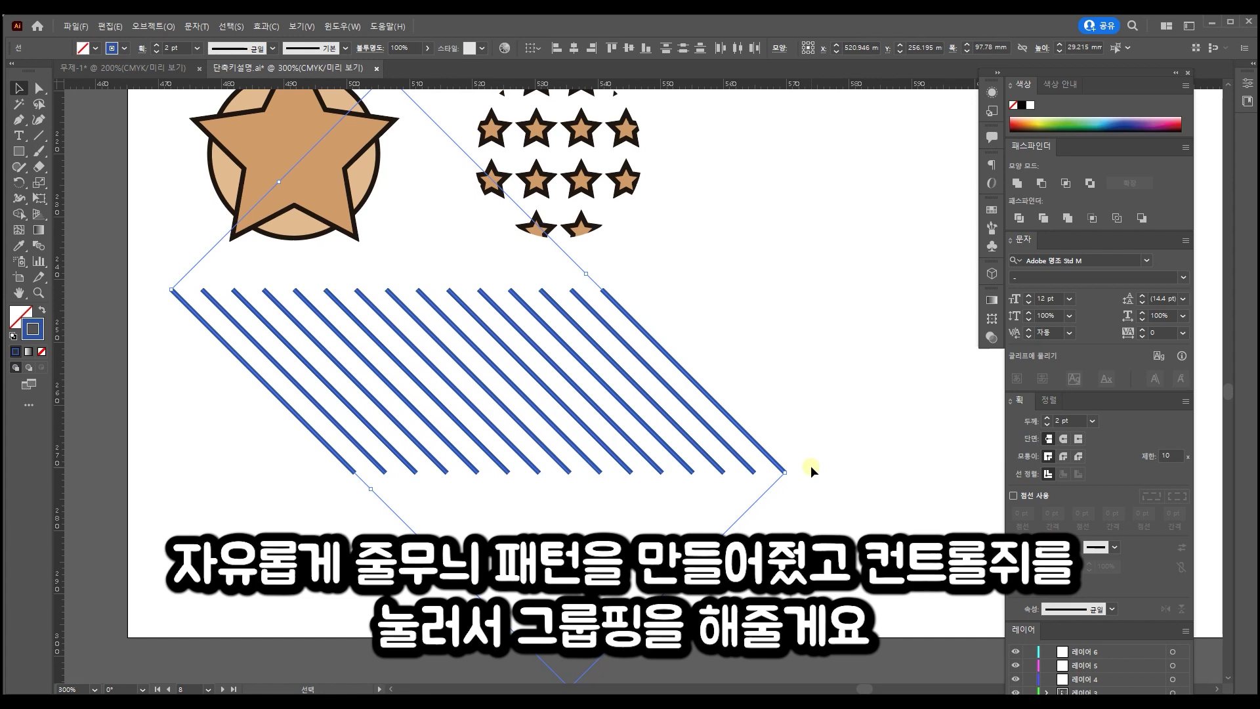
pyautogui.press('ctrl')
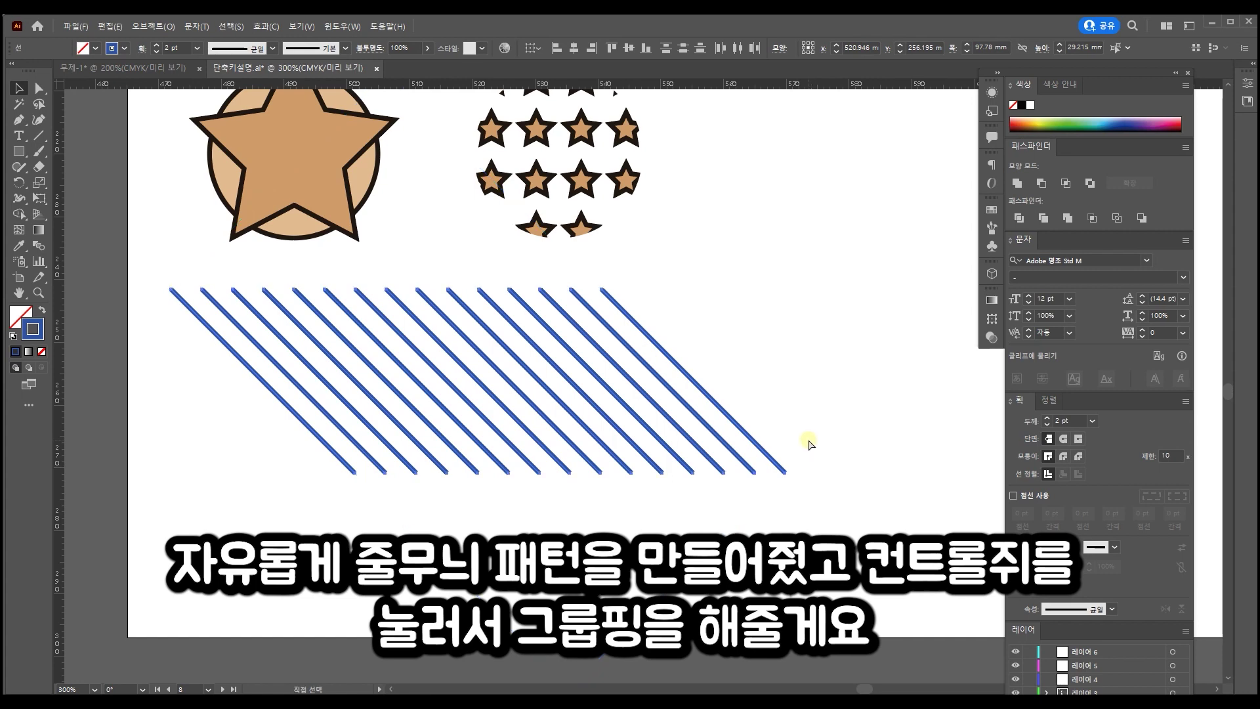
pyautogui.hotkey('ctrl', 'g')
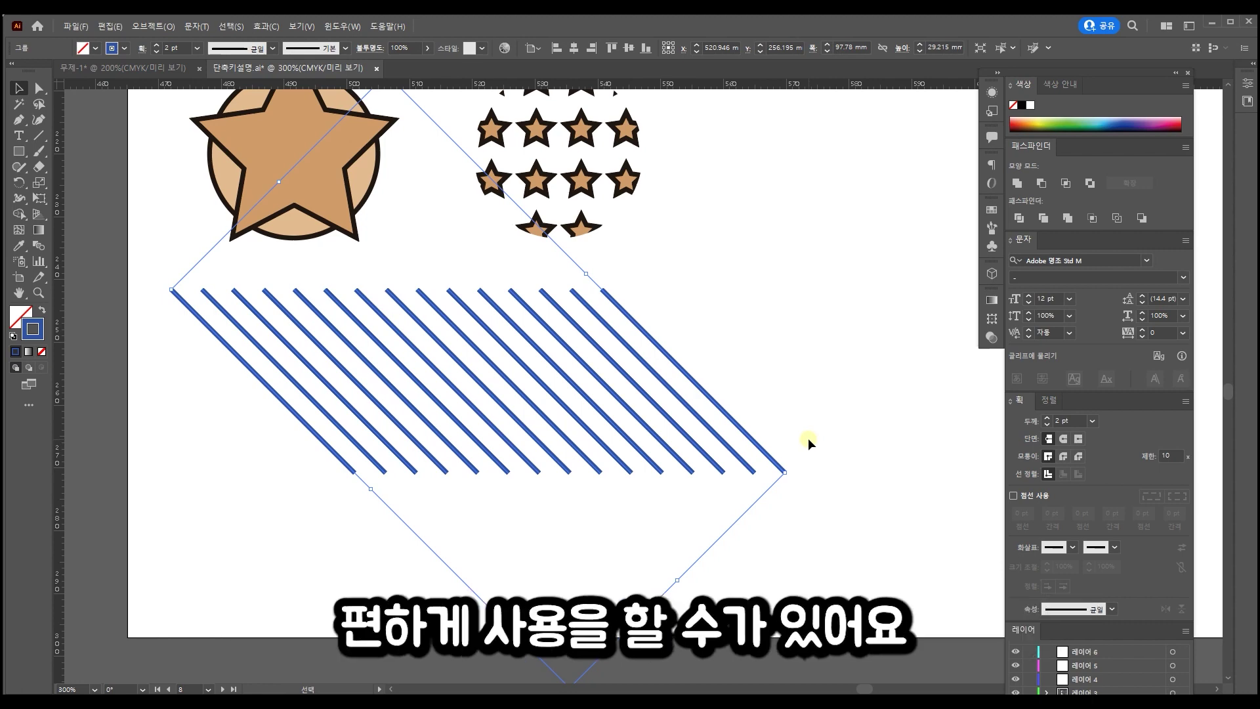
# Step: Place a copy of the large star over the middle of the stripes, scaled to about 27 mm wide
pyautogui.scroll(1, 808, 438)
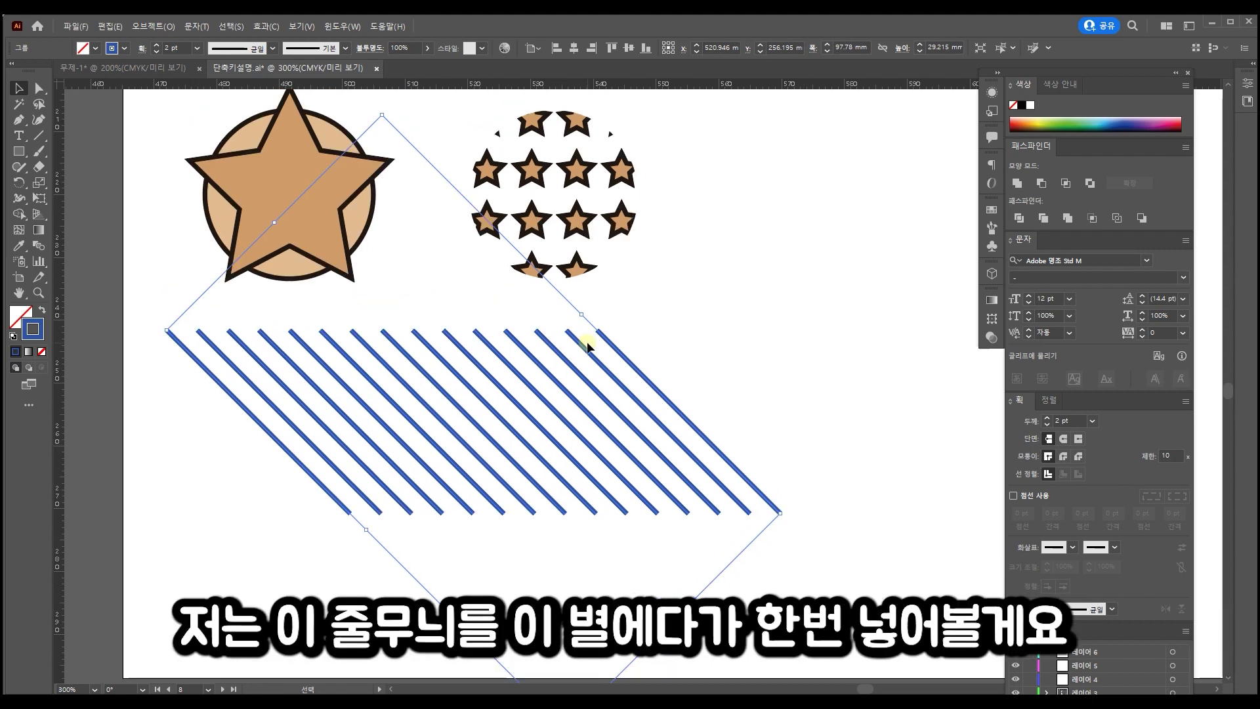
pyautogui.click(277, 177)
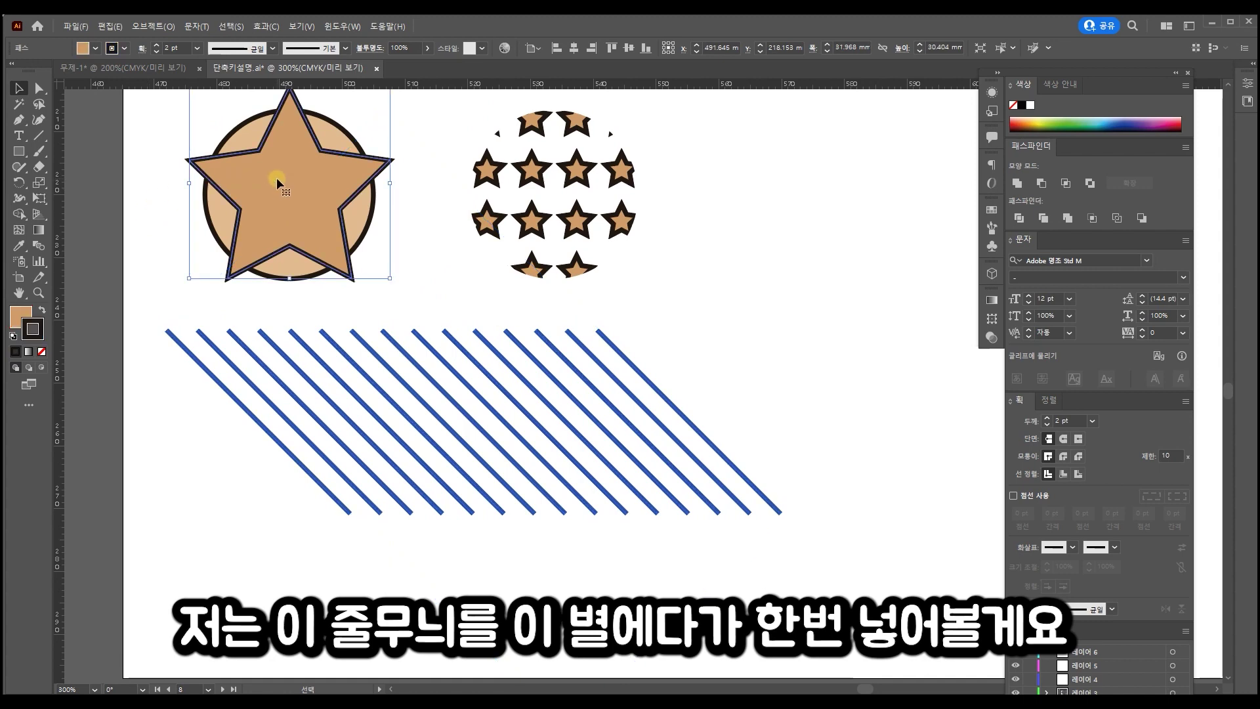
pyautogui.moveTo(277, 177); pyautogui.dragTo(496, 420)
pyautogui.hotkey('ctrl', '=')
pyautogui.hotkey('ctrl', '=')
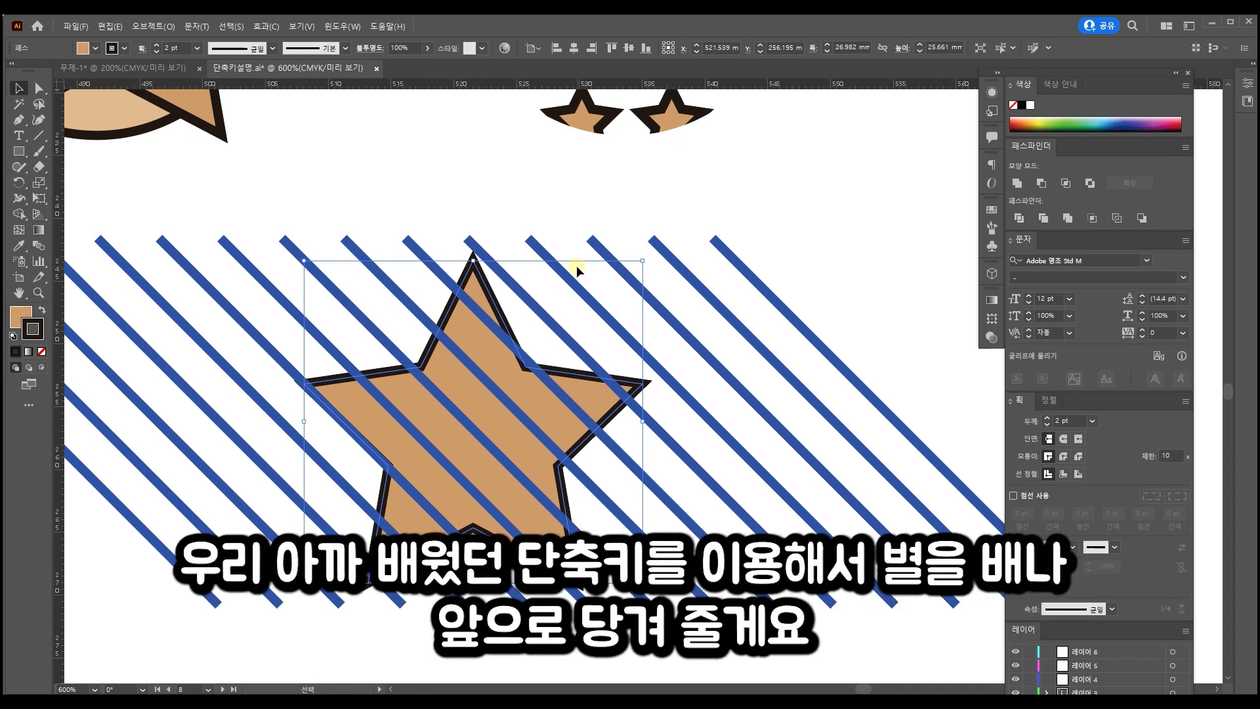
# Step: Bring the copied star in front of the stripes and make a clipping mask from the star and the stripe group
pyautogui.press('a')
pyautogui.press('v')
pyautogui.hotkey('ctrl', 'shift', ']')
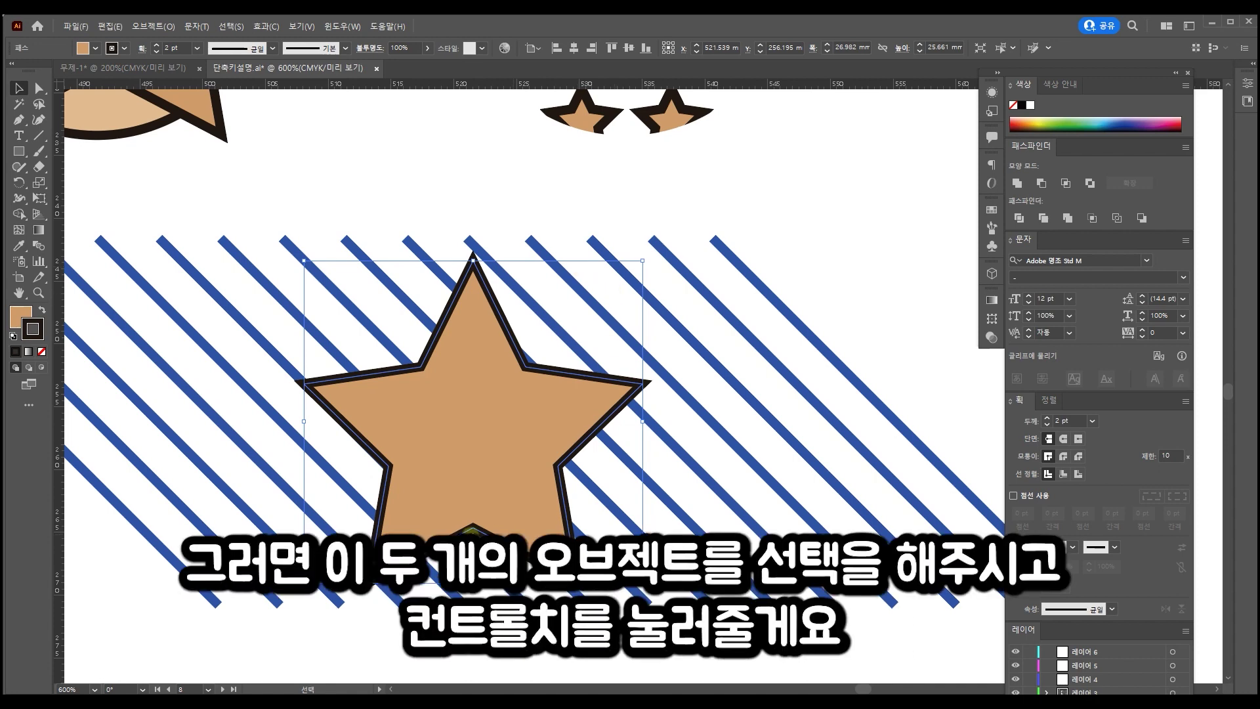
pyautogui.moveTo(387, 206); pyautogui.dragTo(817, 473)
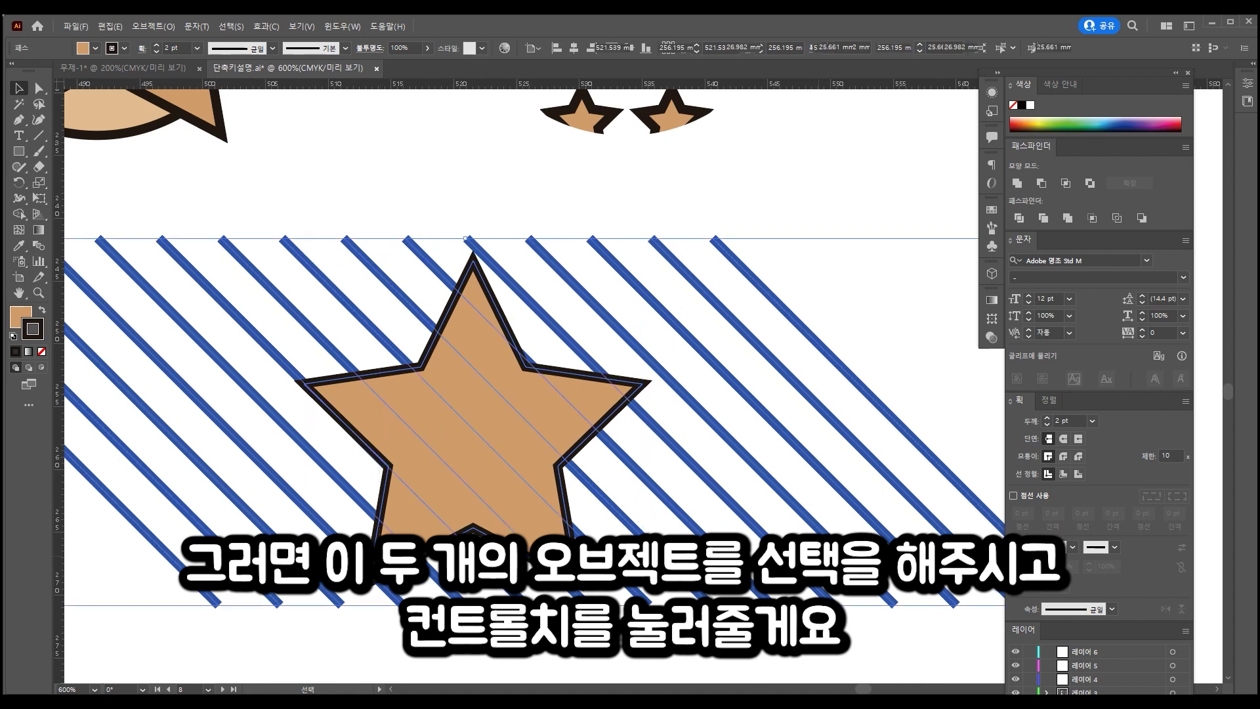
pyautogui.press('ctrl')
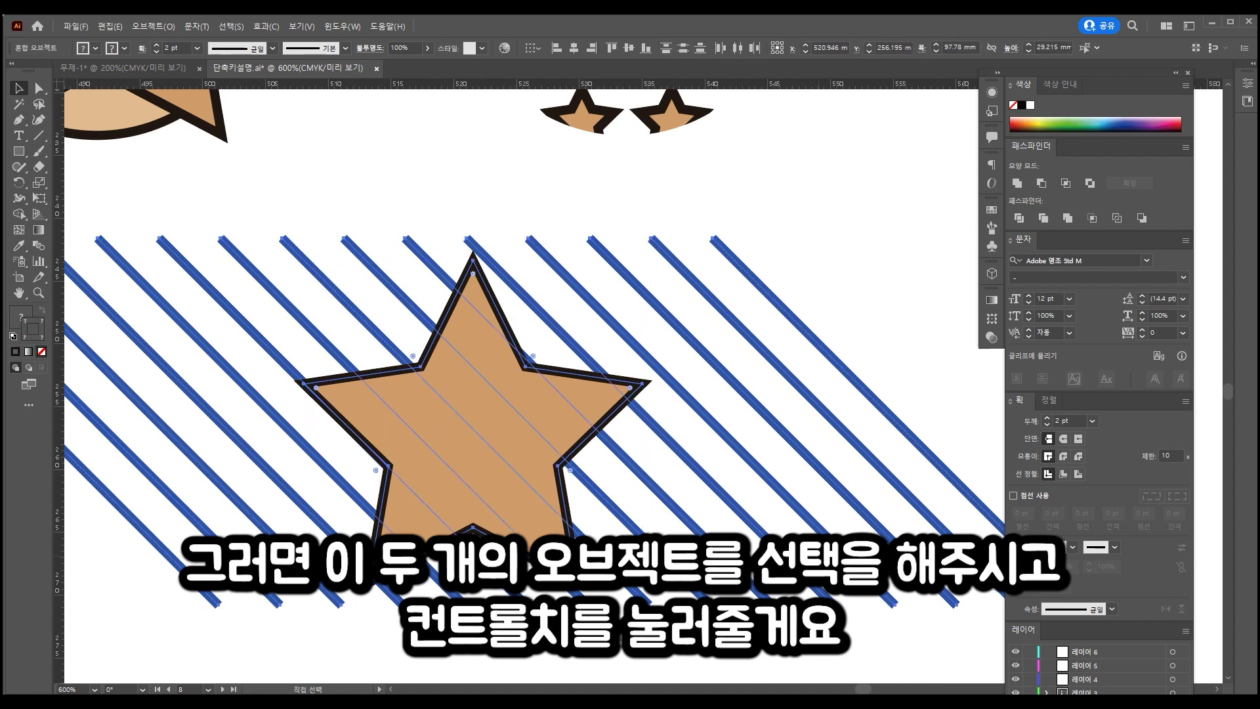
pyautogui.hotkey('ctrl', '7')
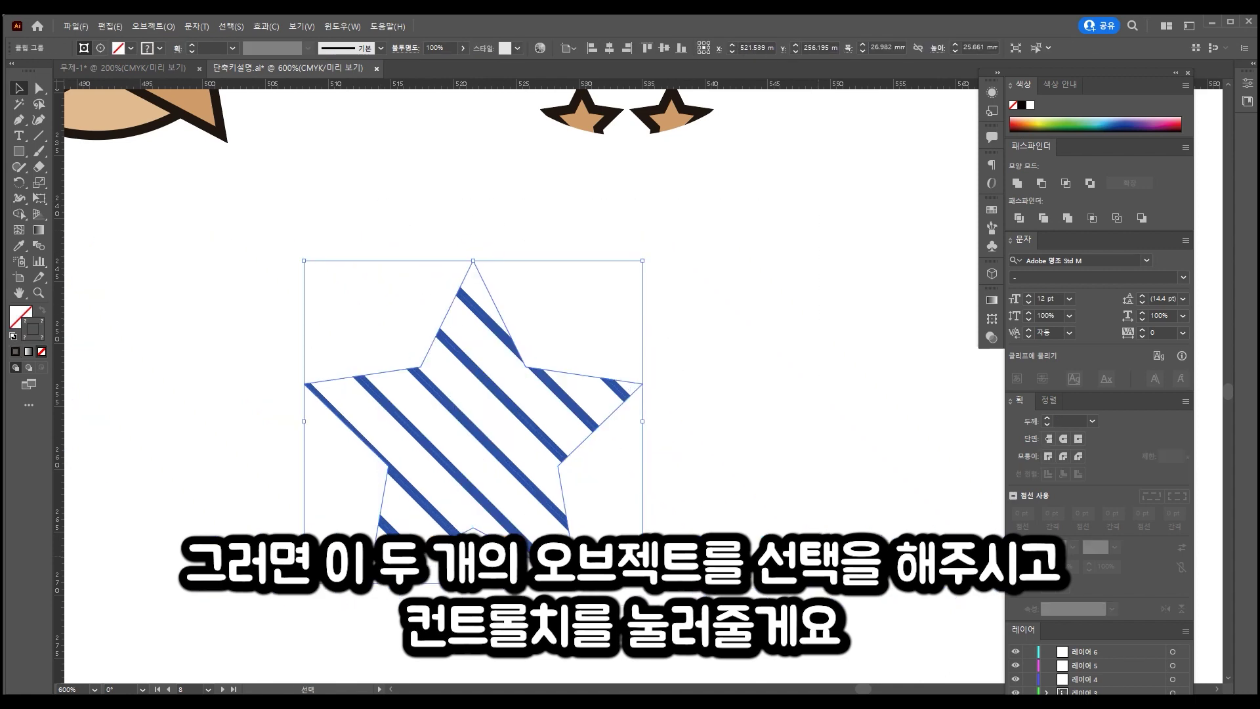
# Step: Enter the striped star's clip group, then shift the stripes inside the mask and rotate them to nearly horizontal
pyautogui.doubleClick(573, 437)
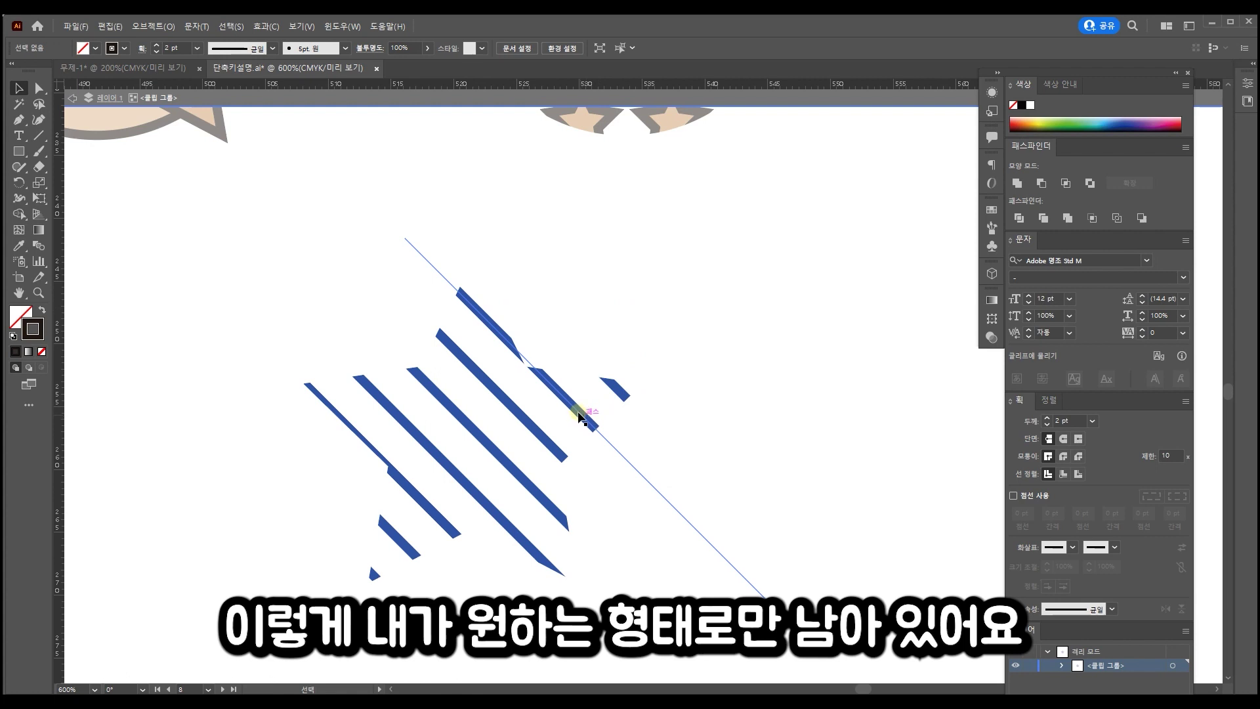
pyautogui.click(626, 259)
pyautogui.click(758, 228)
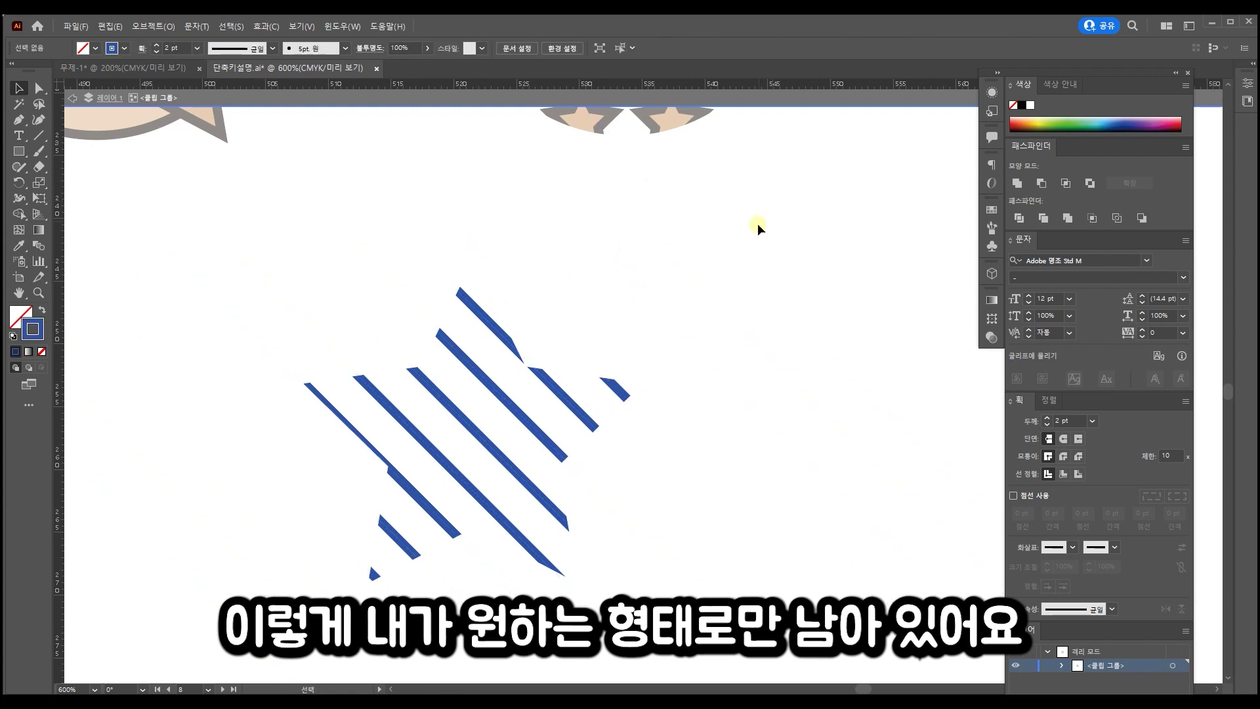
pyautogui.click(648, 360)
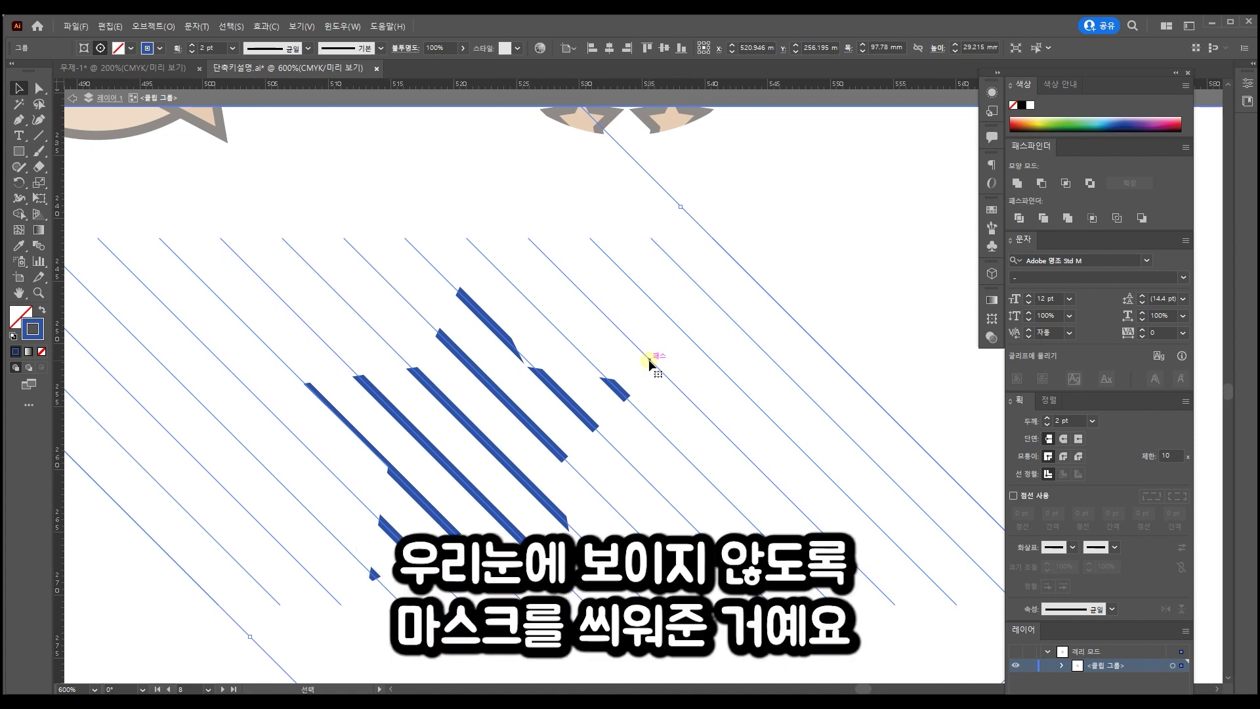
pyautogui.moveTo(649, 359); pyautogui.dragTo(586, 395)
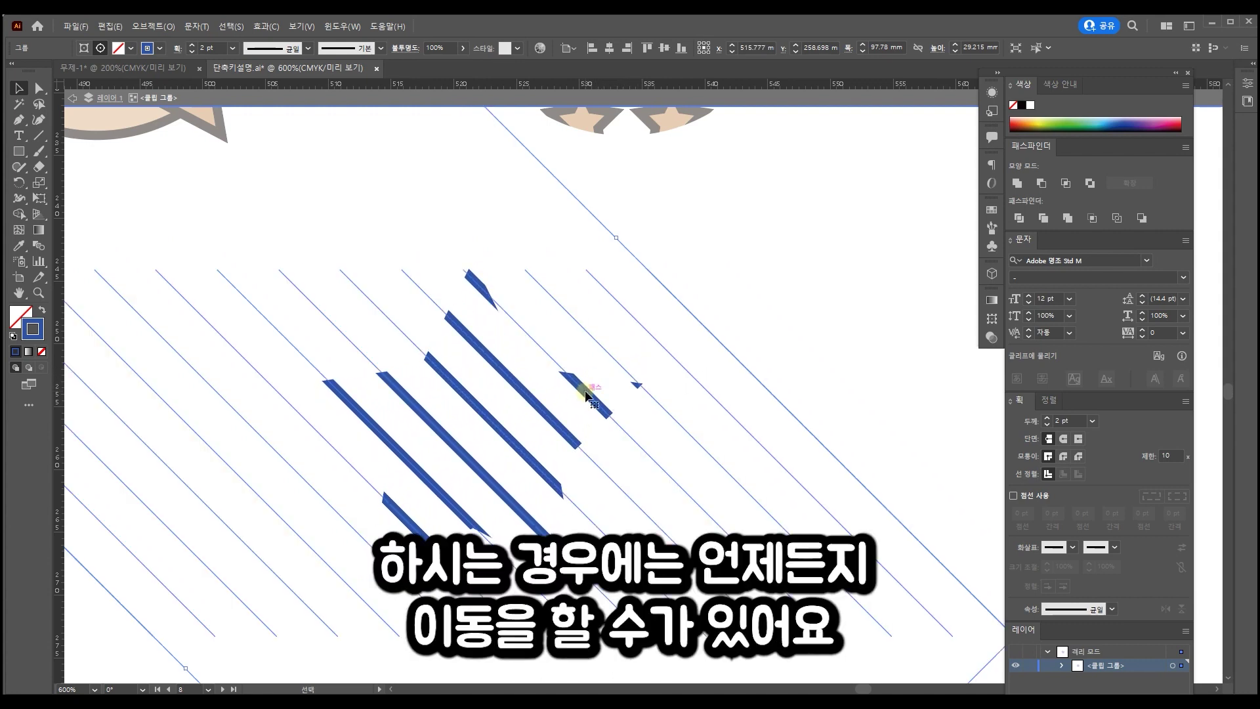
pyautogui.hotkey('ctrl', '-')
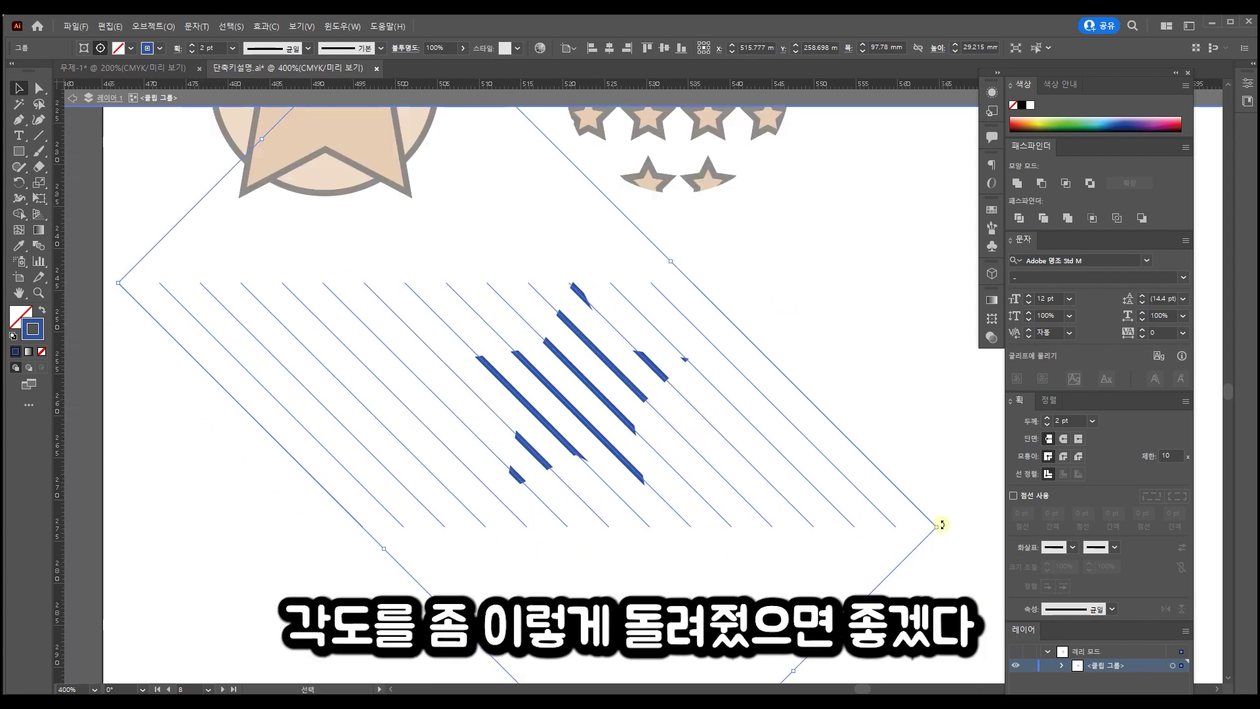
pyautogui.moveTo(942, 521)
pyautogui.mouseDown()
pyautogui.moveTo(919, 594)
pyautogui.moveTo(844, 679)
pyautogui.moveTo(284, 680)
pyautogui.moveTo(394, 515)
pyautogui.moveTo(394, 424)
pyautogui.moveTo(396, 470)
pyautogui.moveTo(420, 447)
pyautogui.mouseUp()
# Step: Change the stroke colour of the masked stripes to orange and deselect them
pyautogui.doubleClick(41, 325)
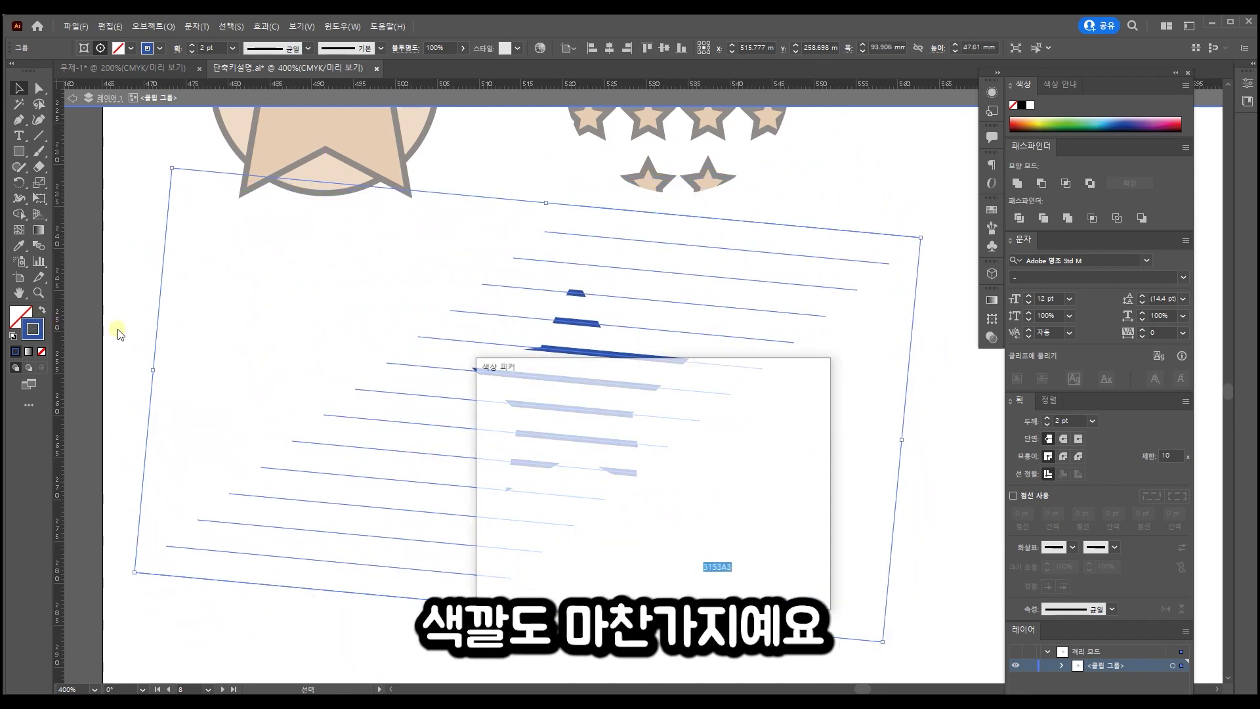
pyautogui.moveTo(671, 477); pyautogui.dragTo(672, 553)
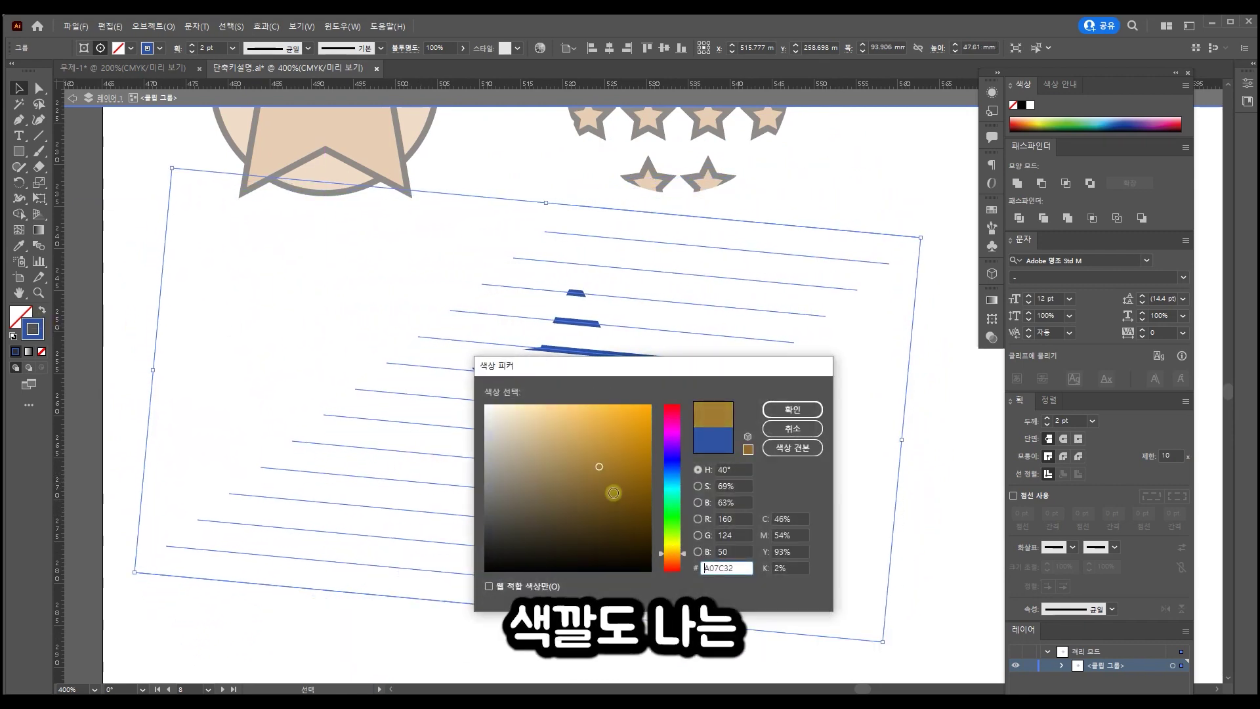
pyautogui.click(787, 408)
pyautogui.click(927, 396)
pyautogui.scroll(1, 934, 395)
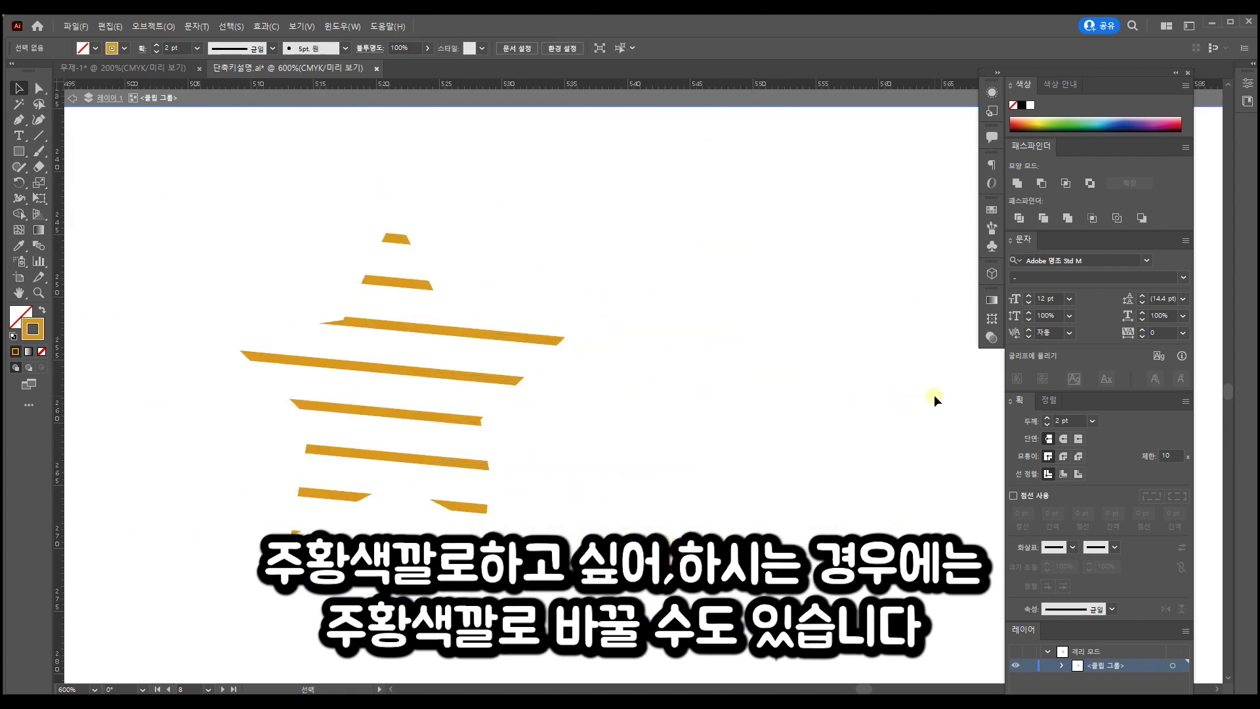
# Step: Enter the circular star-pattern clip group and move the stars slightly left inside the mask
pyautogui.hscroll(-2, 482, 266)
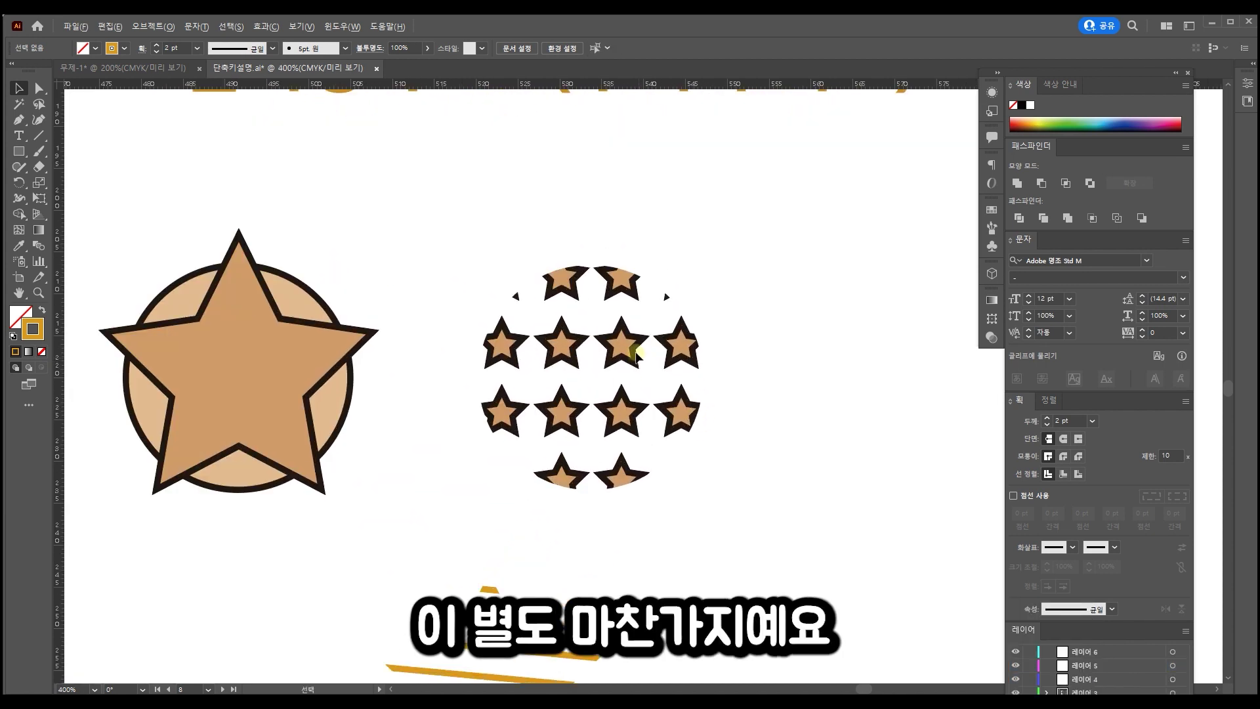
pyautogui.doubleClick(624, 338)
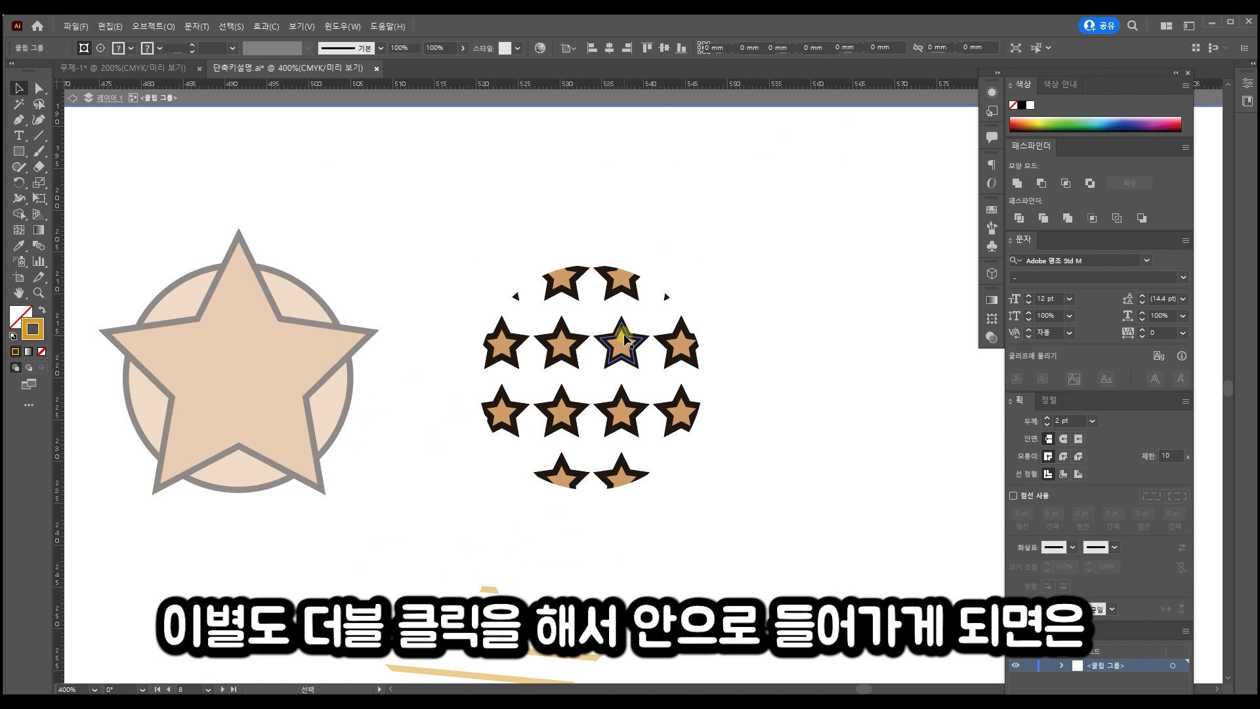
pyautogui.click(625, 339)
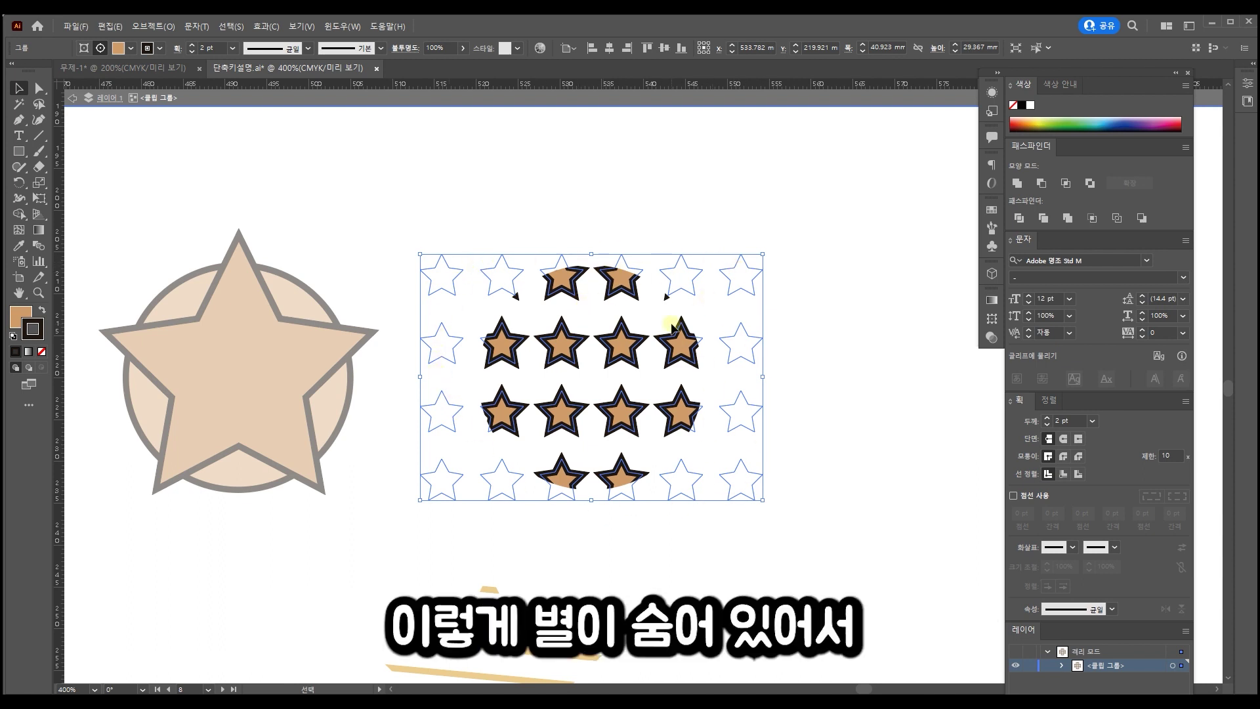
pyautogui.moveTo(673, 326); pyautogui.dragTo(605, 387)
pyautogui.moveTo(647, 316); pyautogui.dragTo(608, 352)
# Step: Directly select one small star in the second row of the pattern and fill it green
pyautogui.press('a')
pyautogui.click(605, 344)
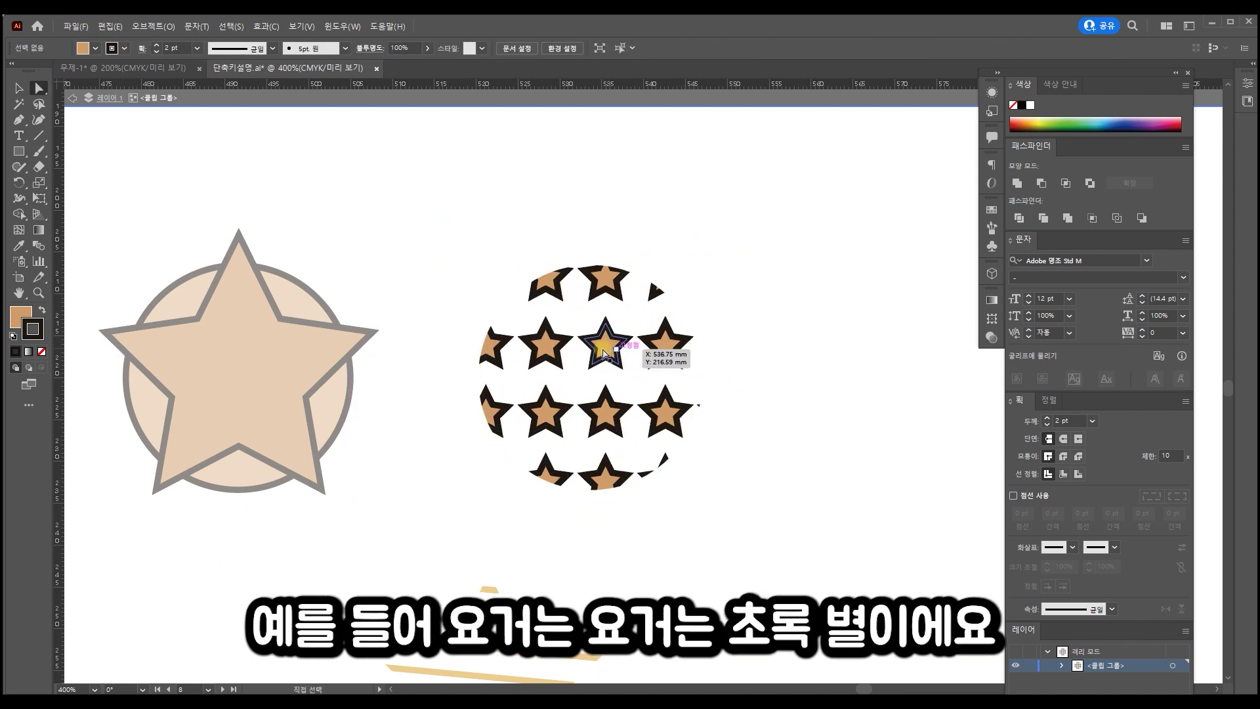
pyautogui.click(19, 87)
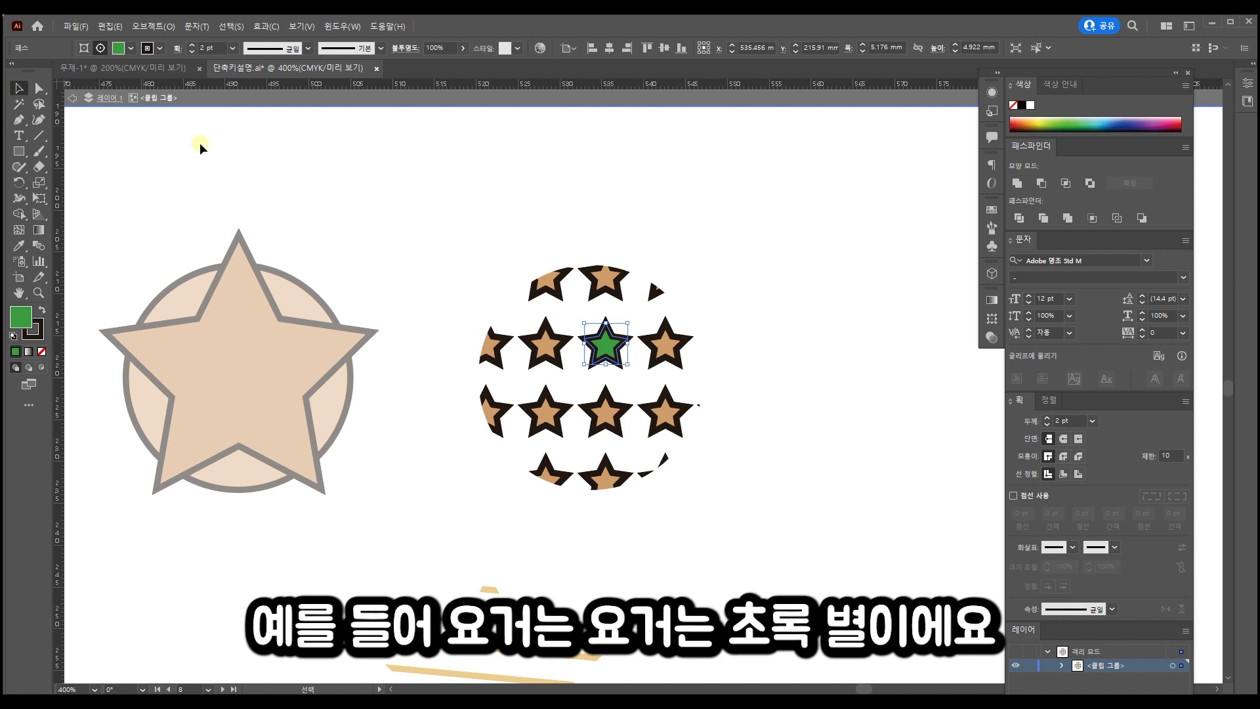
# Step: Reposition the whole star pattern inside the circular mask, trying the green star at the circle's right edge first, and exit isolation mode
pyautogui.hotkey('ctrl', 'shift', 'a')
pyautogui.click(605, 355)
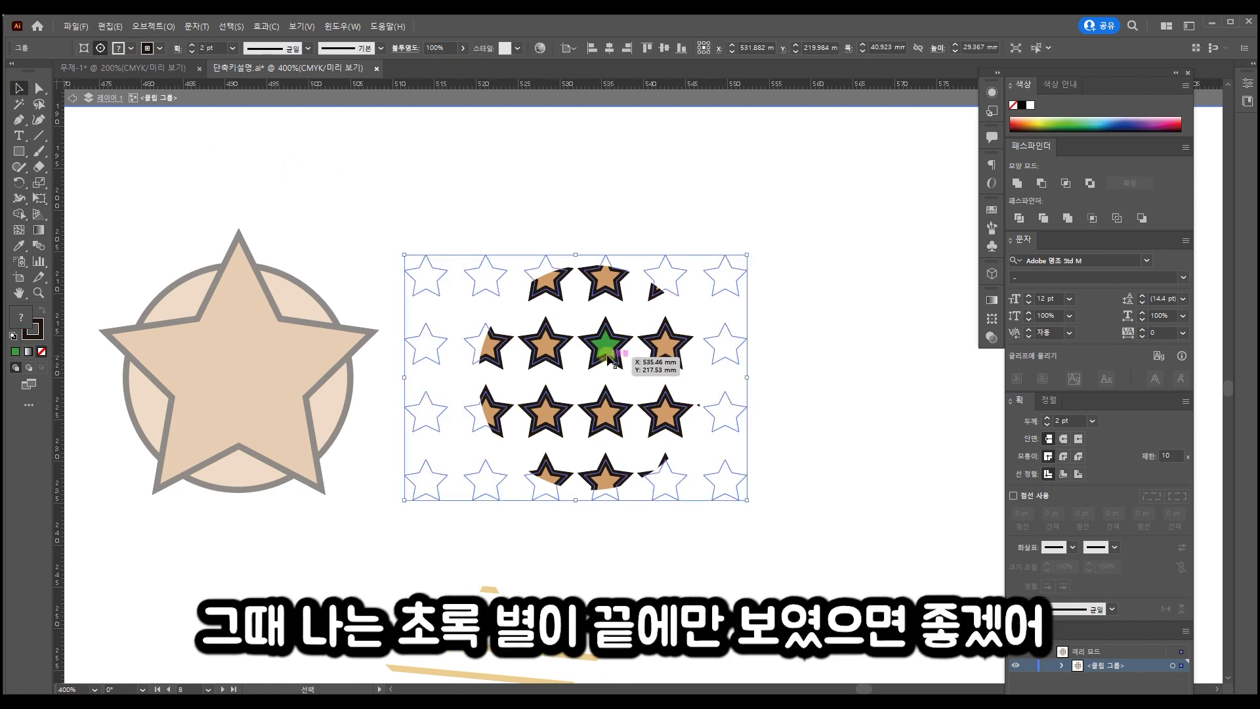
pyautogui.moveTo(609, 358); pyautogui.dragTo(689, 364)
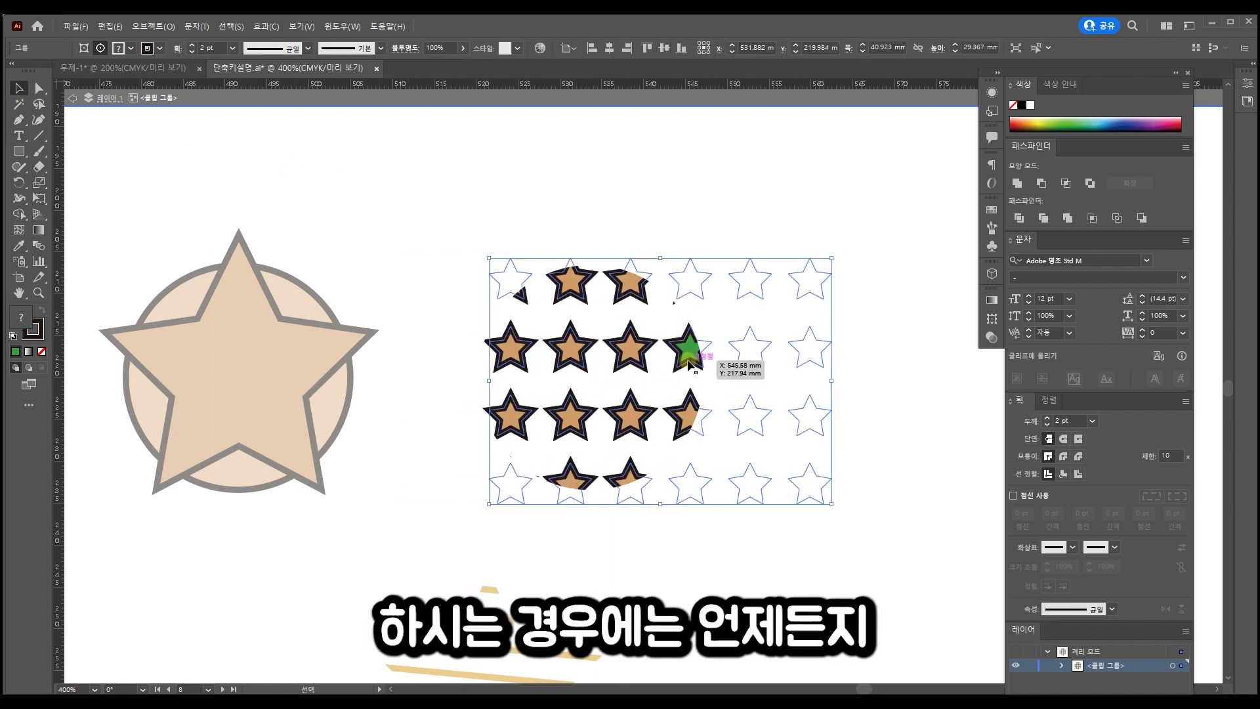
pyautogui.click(885, 369)
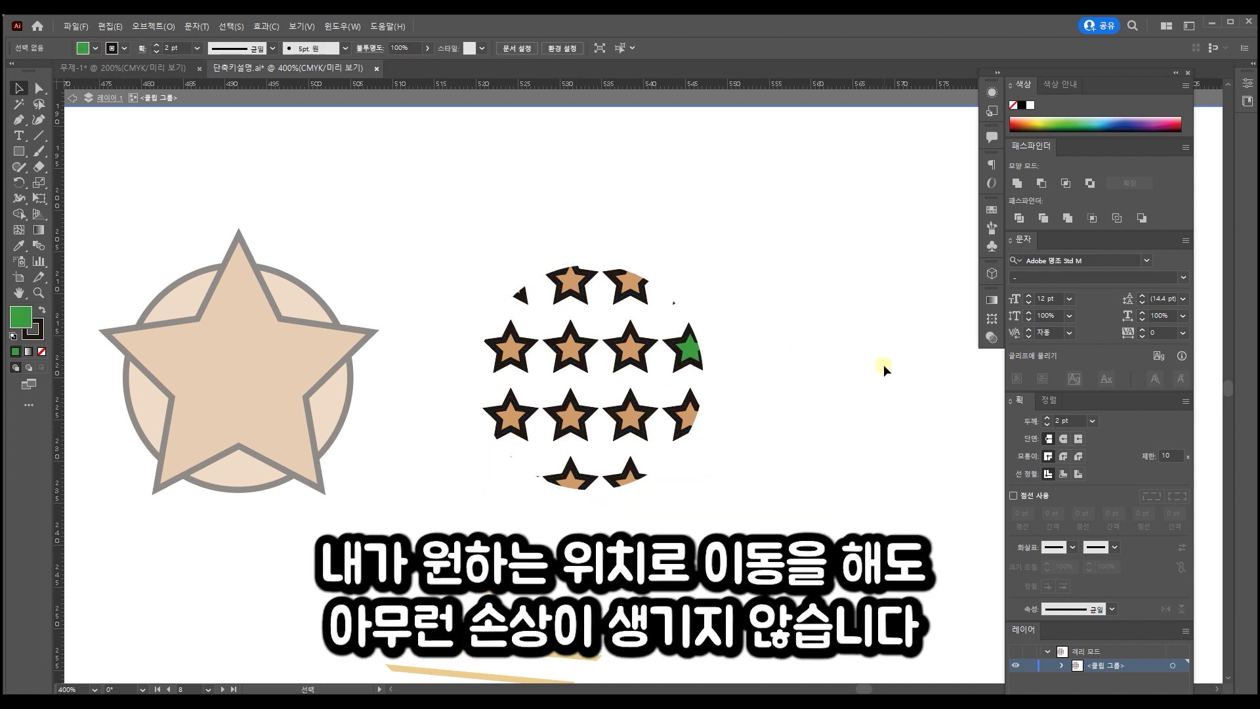
pyautogui.moveTo(634, 355); pyautogui.dragTo(594, 382)
pyautogui.click(762, 258)
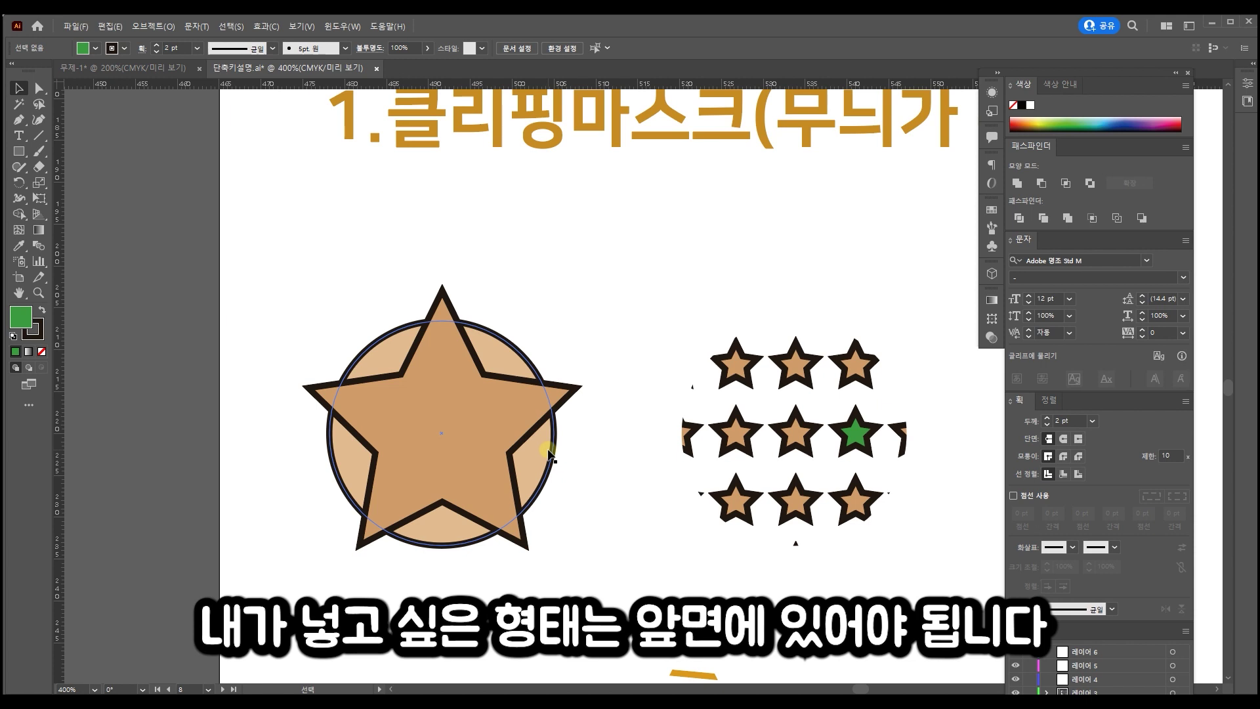
# Step: Select the large star together with the circle behind it and make a clipping mask from them
pyautogui.moveTo(304, 284); pyautogui.dragTo(562, 581)
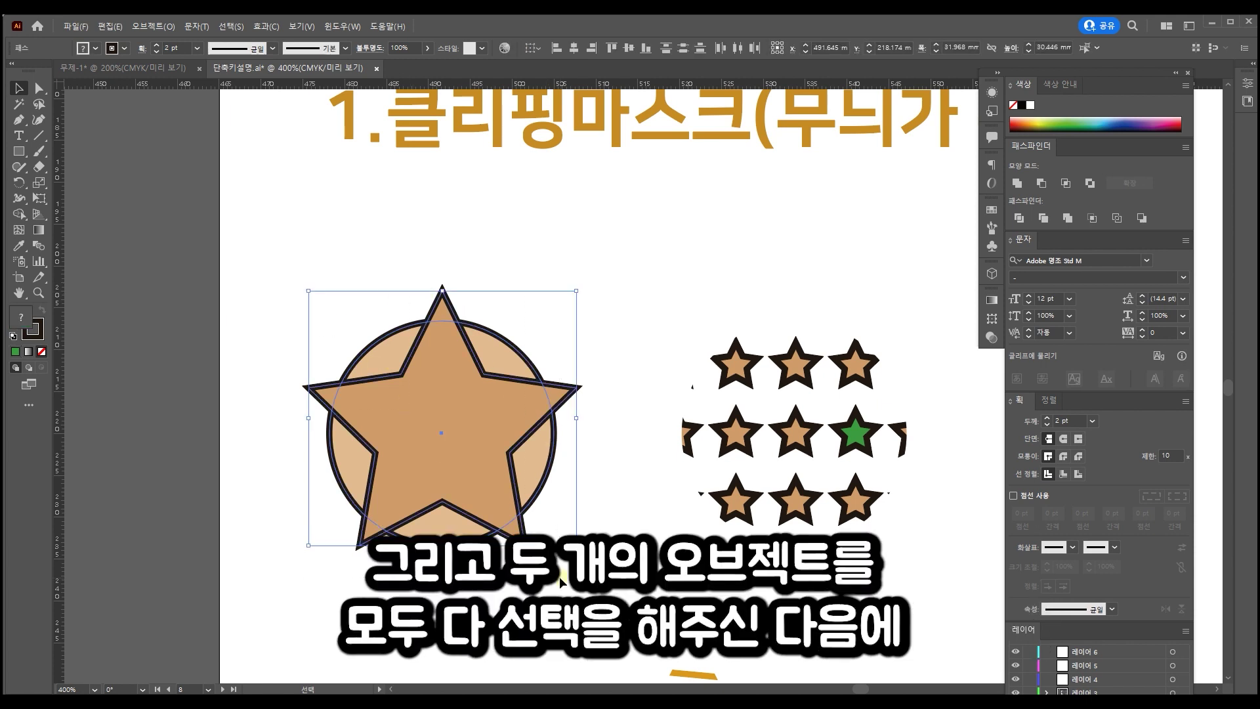
pyautogui.hotkey('ctrl', '7')
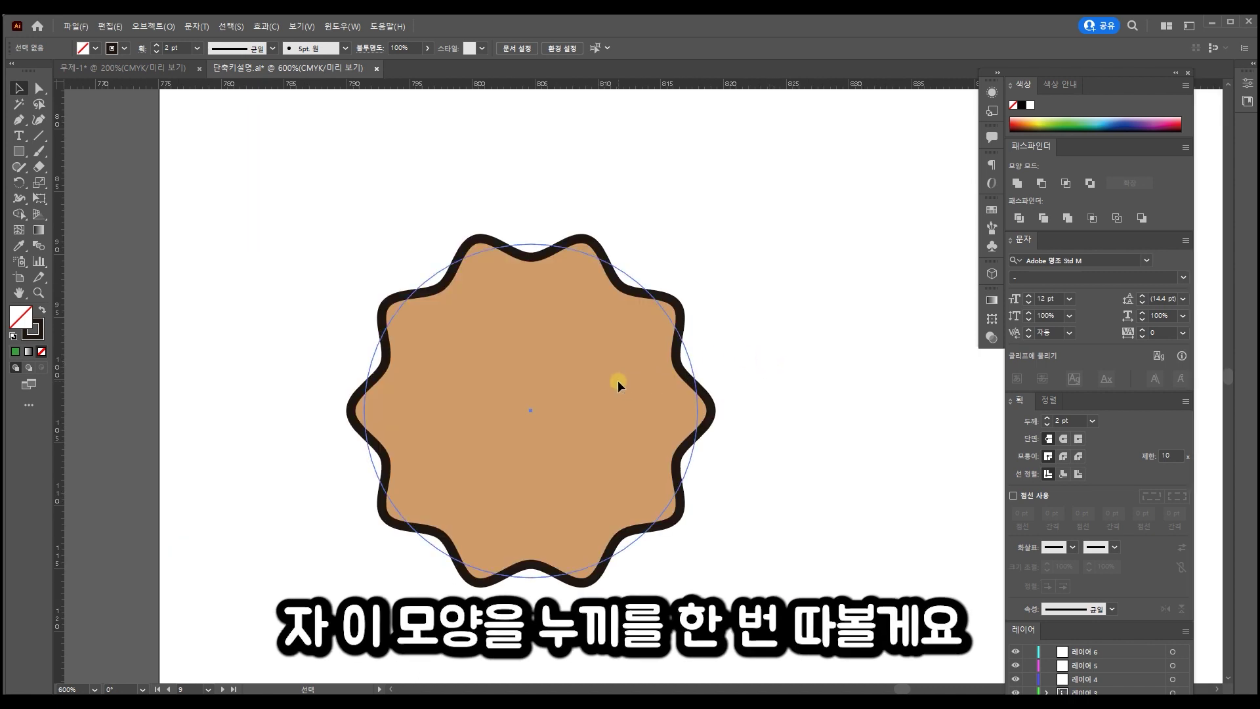
# Step: Fade the wavy badge shape to 31% opacity and trace the upper-left part of its outline with the Pen tool
pyautogui.click(618, 379)
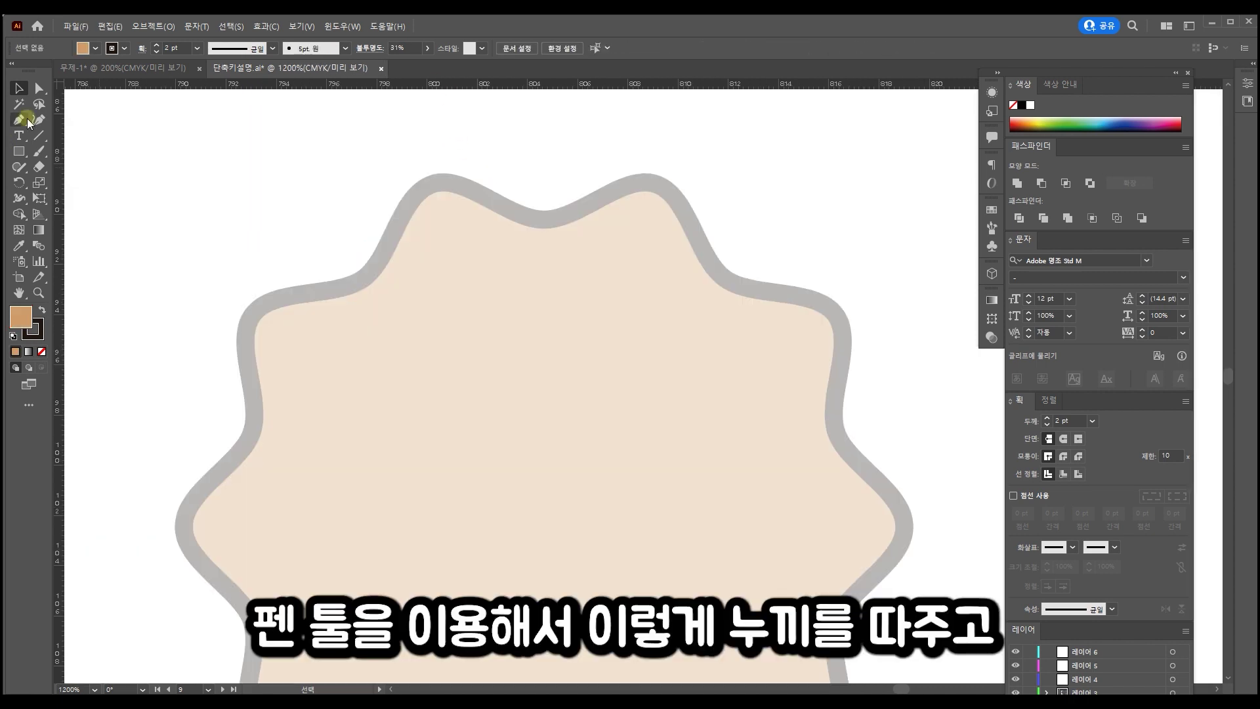
pyautogui.press('p')
pyautogui.click(650, 181)
pyautogui.click(558, 227)
pyautogui.click(459, 183)
pyautogui.moveTo(407, 231); pyautogui.dragTo(397, 261)
pyautogui.click(317, 300)
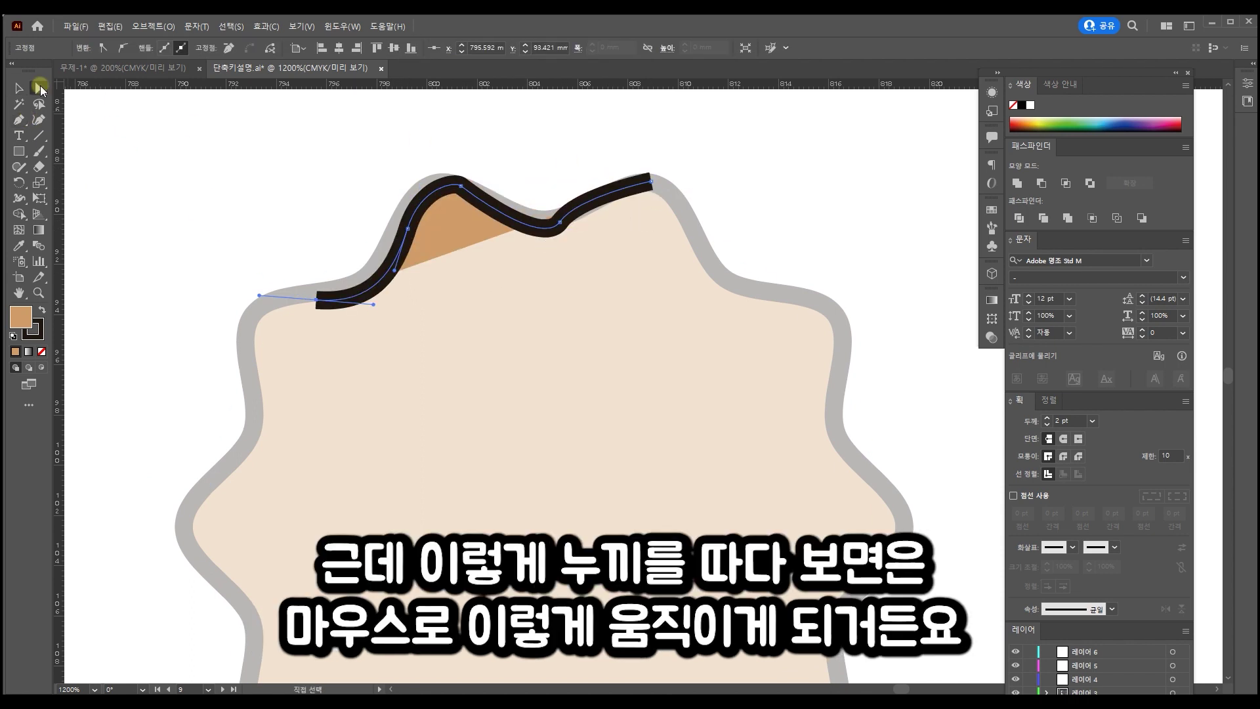
# Step: Shift the faded badge shape away from the traced line and back beneath it
pyautogui.keyDown('ctrl'); pyautogui.click(341, 303); pyautogui.keyUp('ctrl')
pyautogui.moveTo(391, 386); pyautogui.dragTo(715, 385)
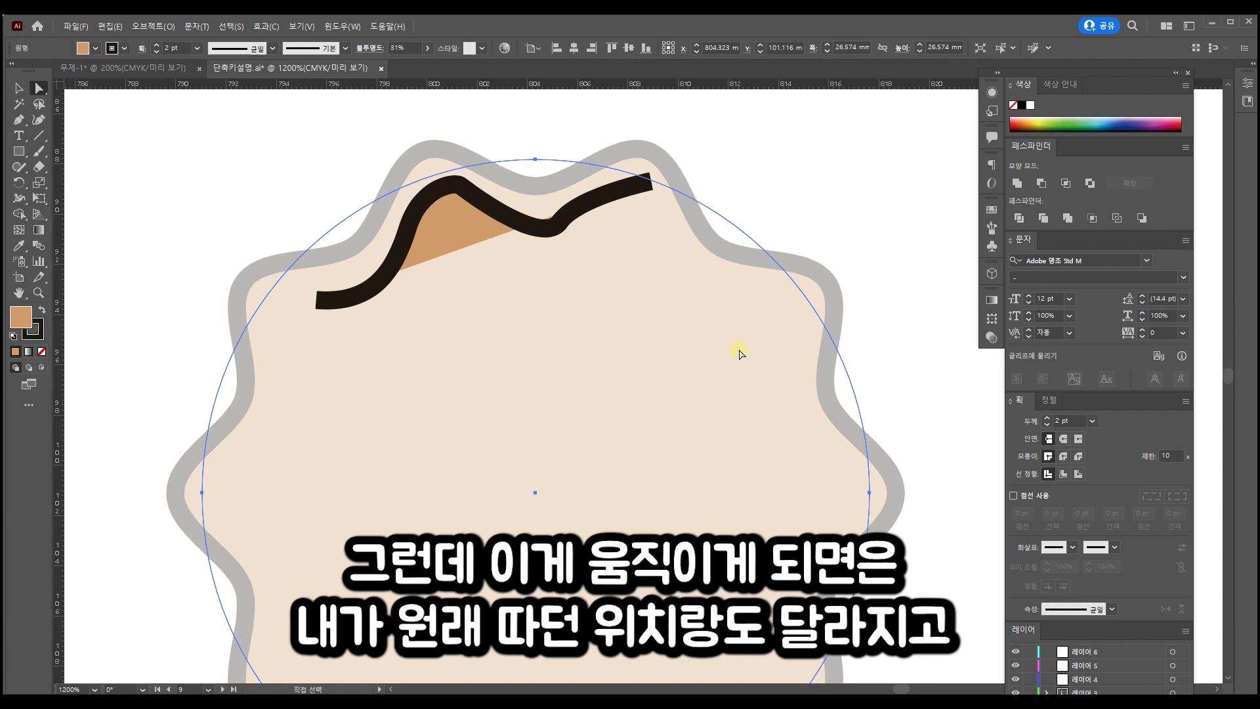
pyautogui.moveTo(599, 356); pyautogui.dragTo(616, 384)
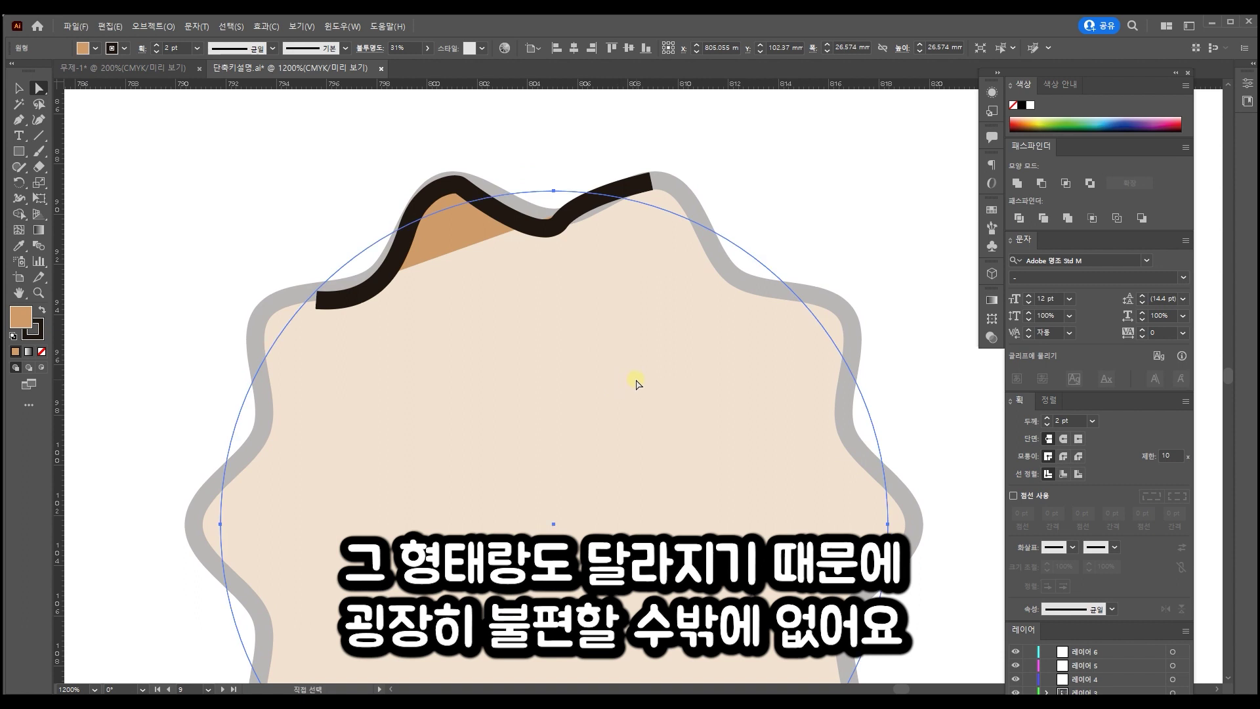
# Step: Move the faded badge shape so it sits behind the traced line and lock it in place
pyautogui.click(20, 96)
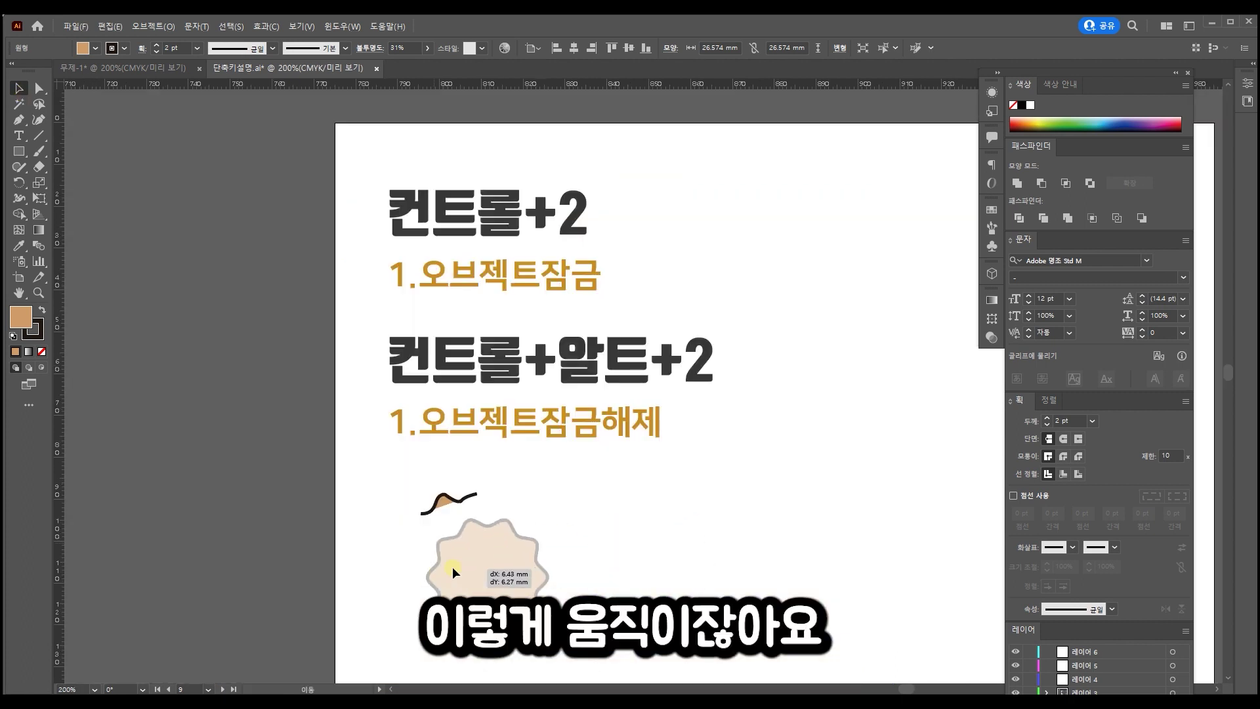
pyautogui.moveTo(452, 566); pyautogui.dragTo(471, 518)
pyautogui.hotkey('ctrl', '2')
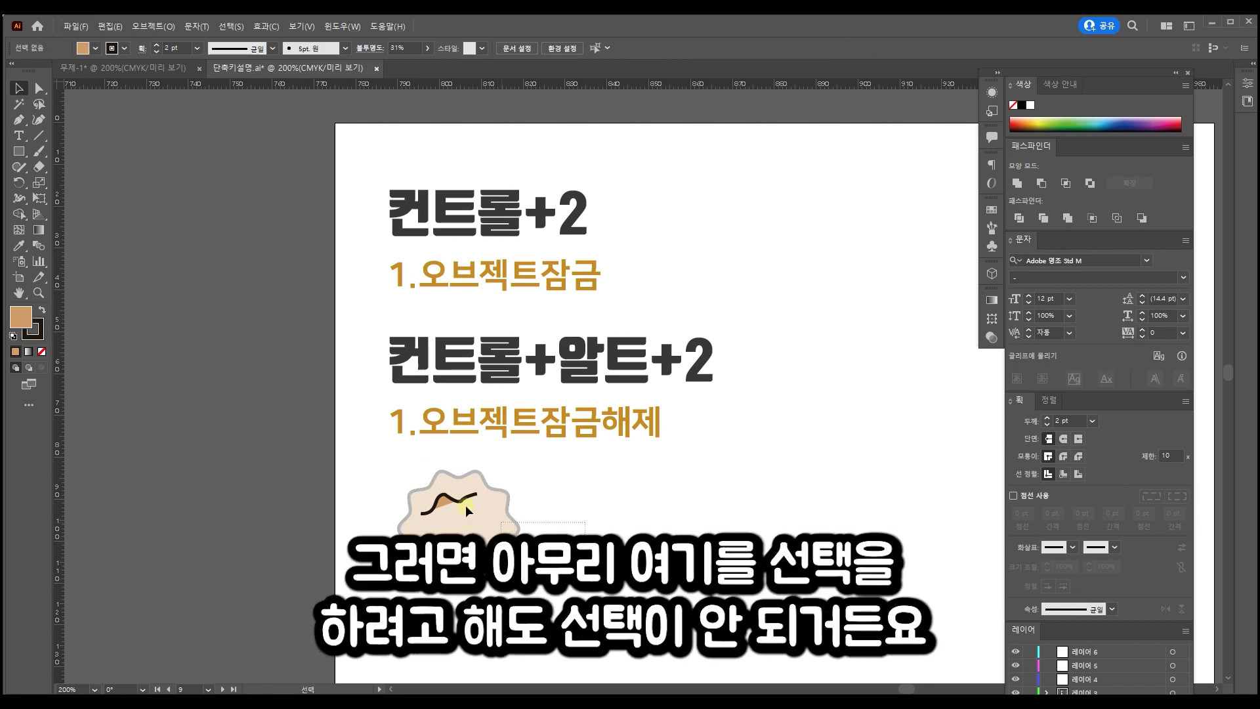
# Step: Select the traced line over the locked badge and move it up onto the badge's upper-left edge
pyautogui.click(466, 505)
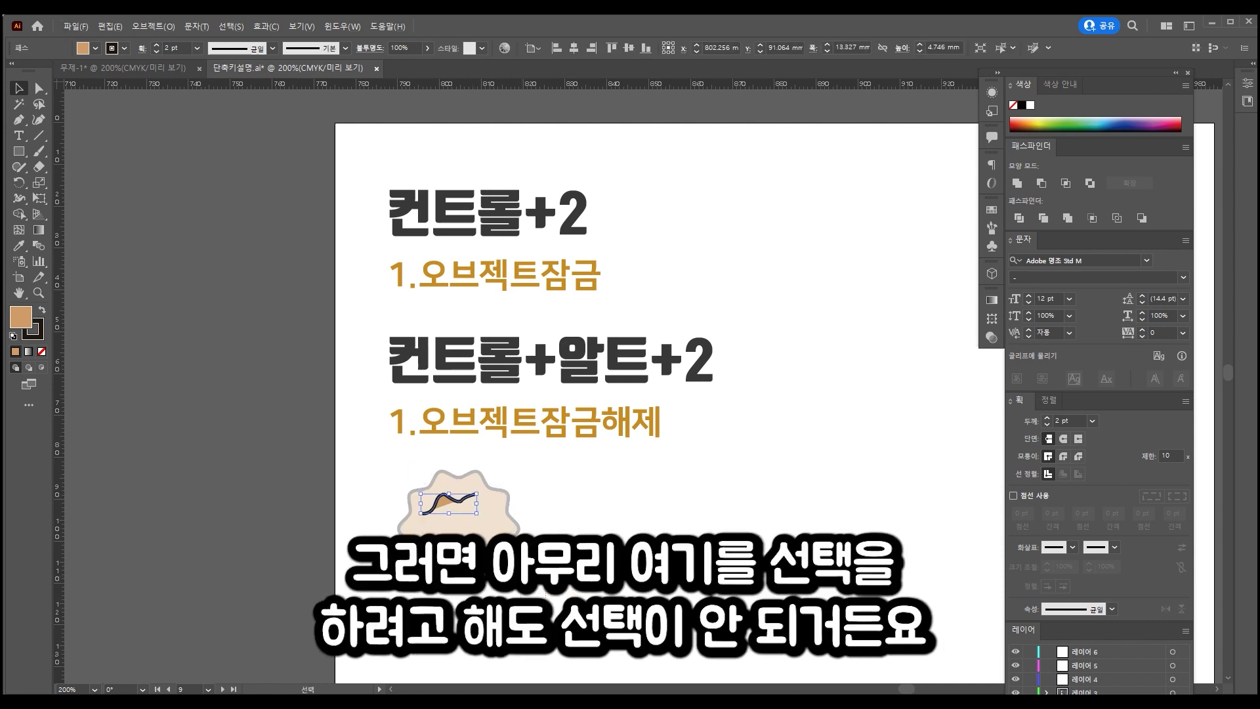
pyautogui.hotkey('ctrl', '+')
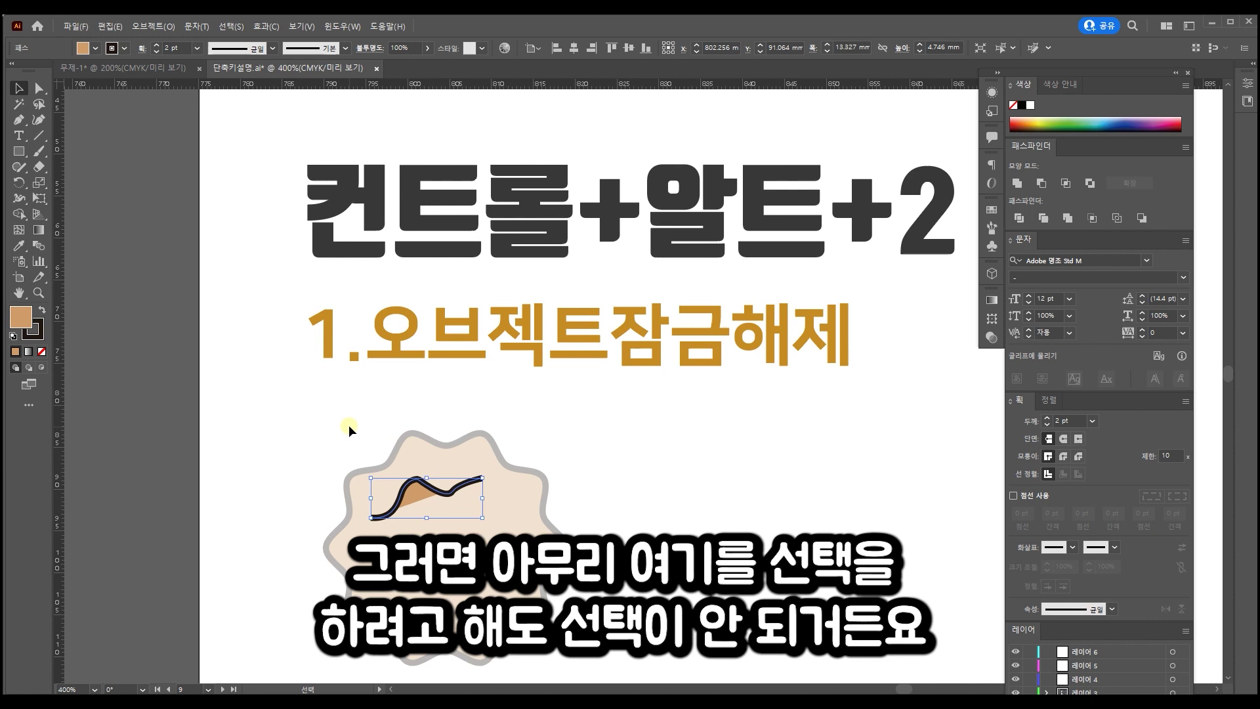
pyautogui.click(499, 525)
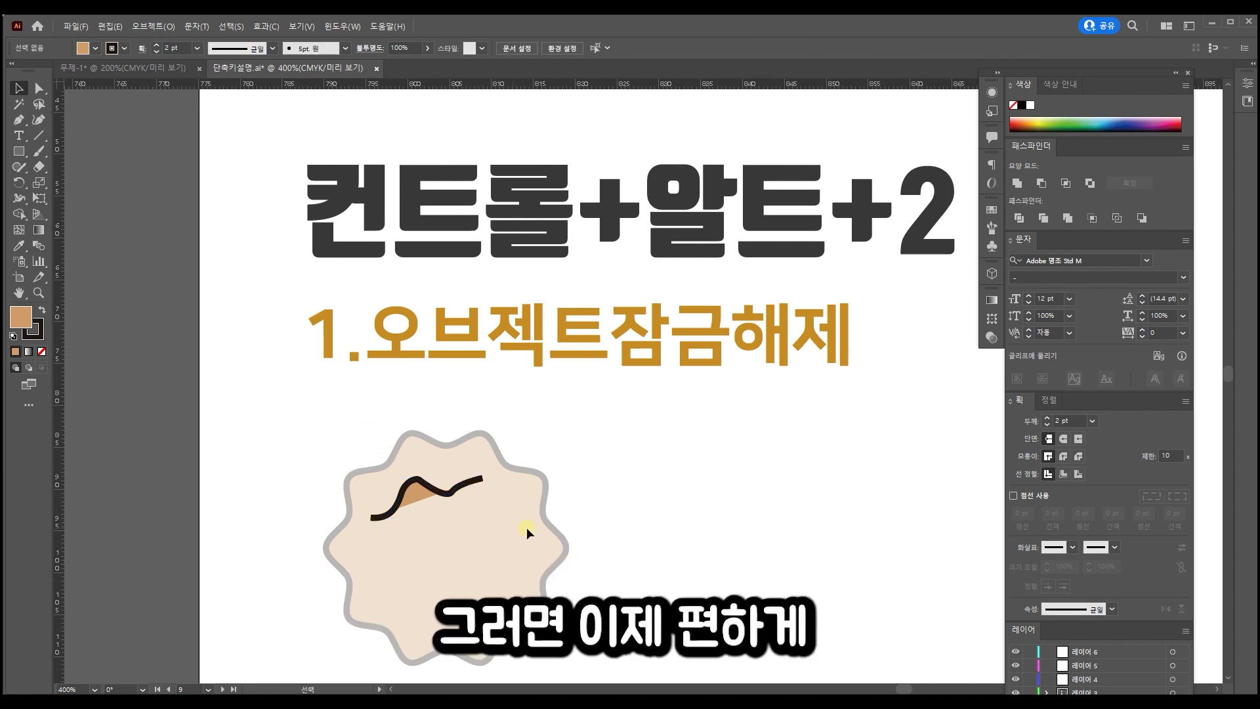
pyautogui.click(424, 486)
pyautogui.moveTo(439, 498); pyautogui.dragTo(434, 449)
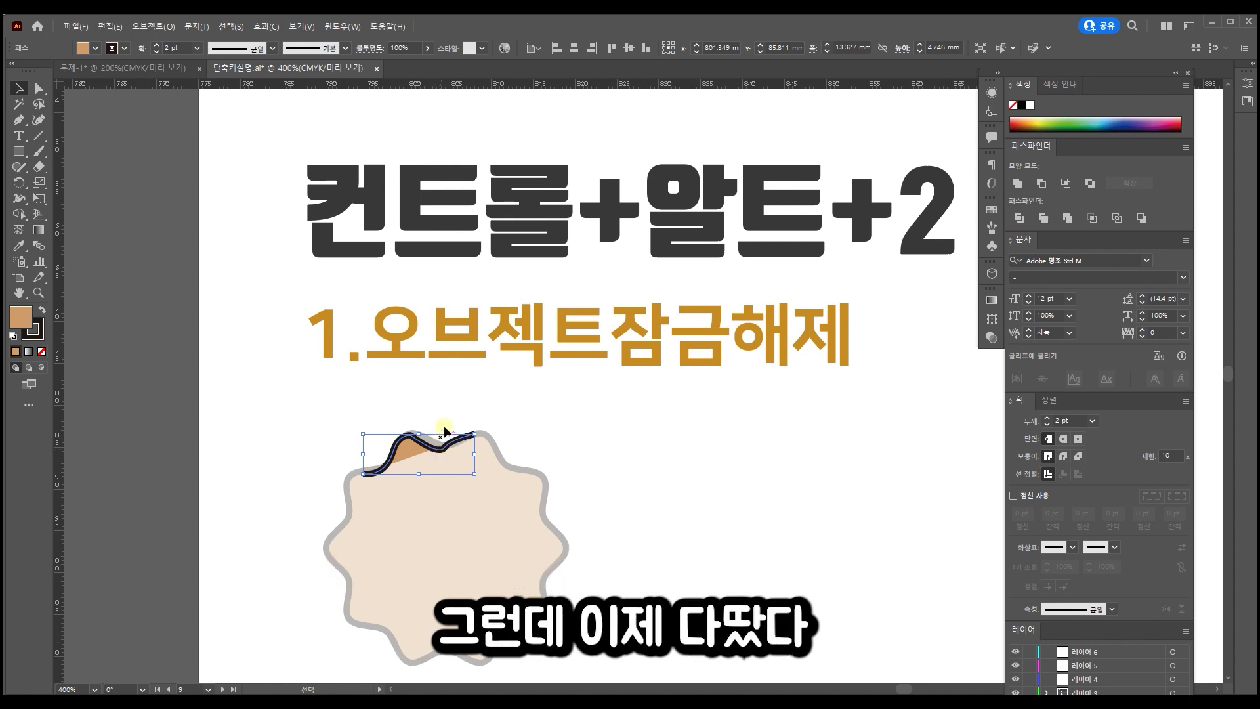
# Step: Unlock the badge shape and move it to the right of the traced line
pyautogui.click(480, 490)
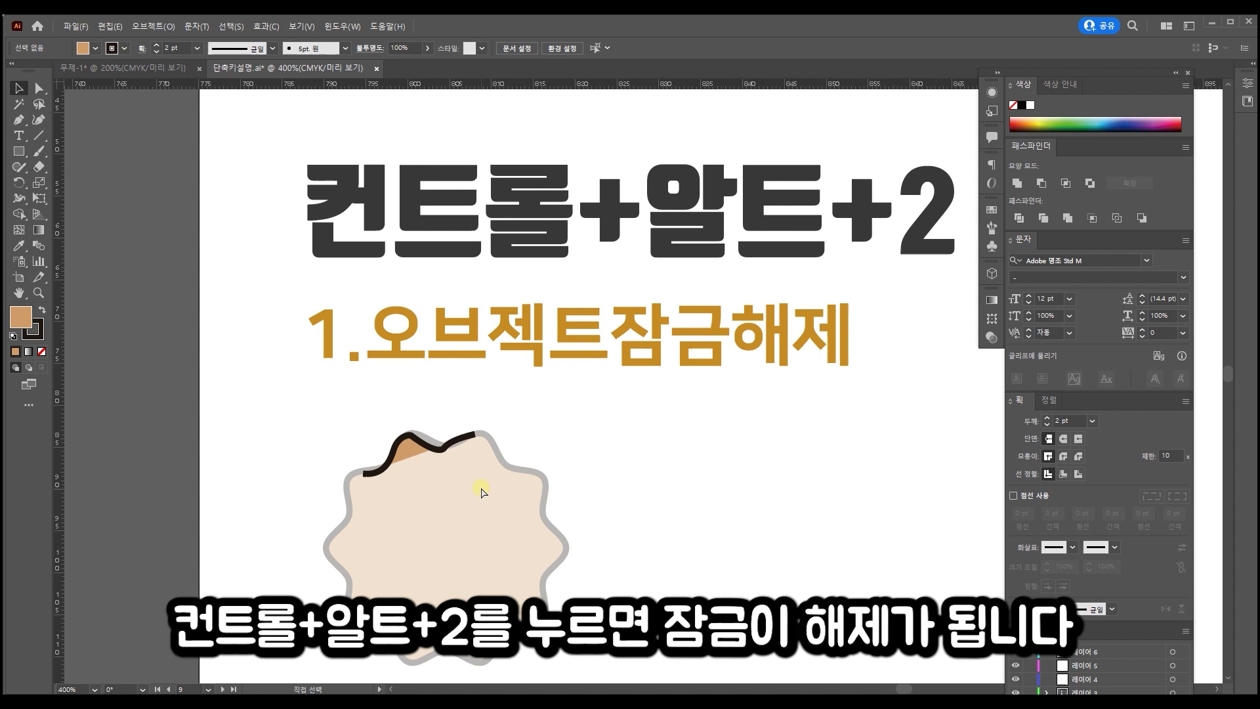
pyautogui.hotkey('ctrl', 'alt', '2')
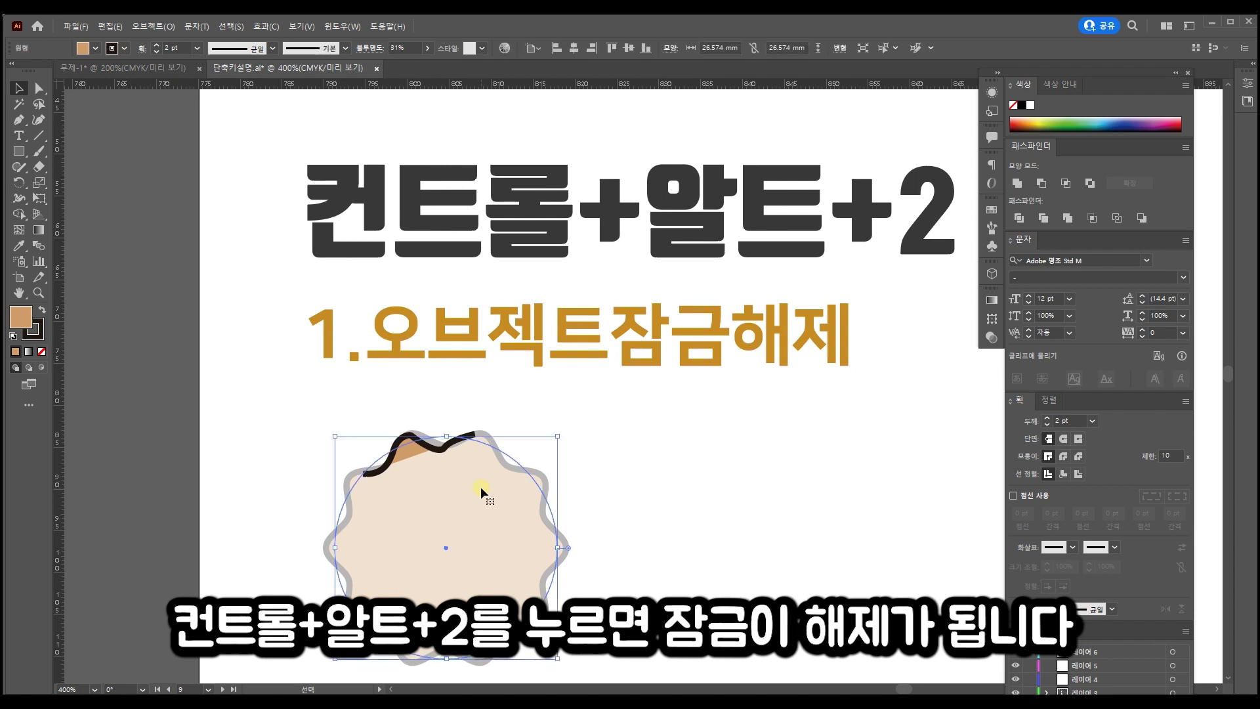
pyautogui.moveTo(475, 471); pyautogui.dragTo(808, 545)
pyautogui.hotkey('ctrl', '-')
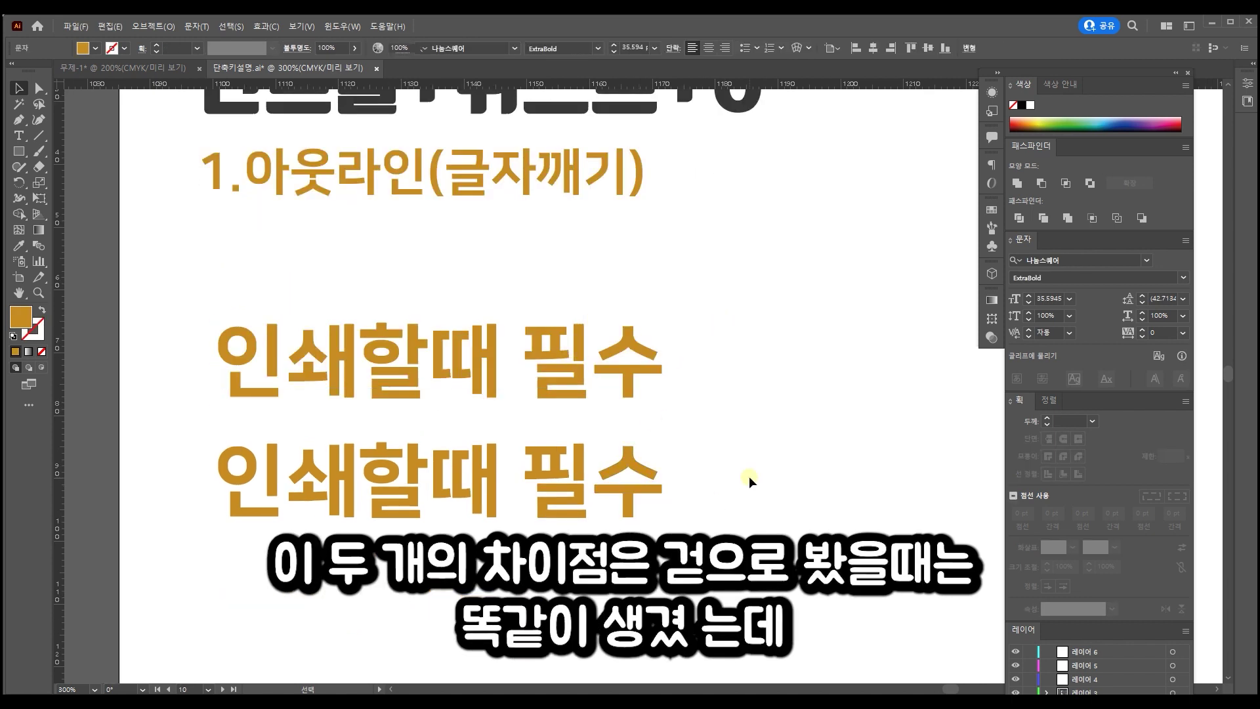
# Step: Select both "인쇄할때 필수" lines and compare the live text's baseline with the outlined text's anchor points up close
pyautogui.moveTo(746, 554); pyautogui.dragTo(159, 281)
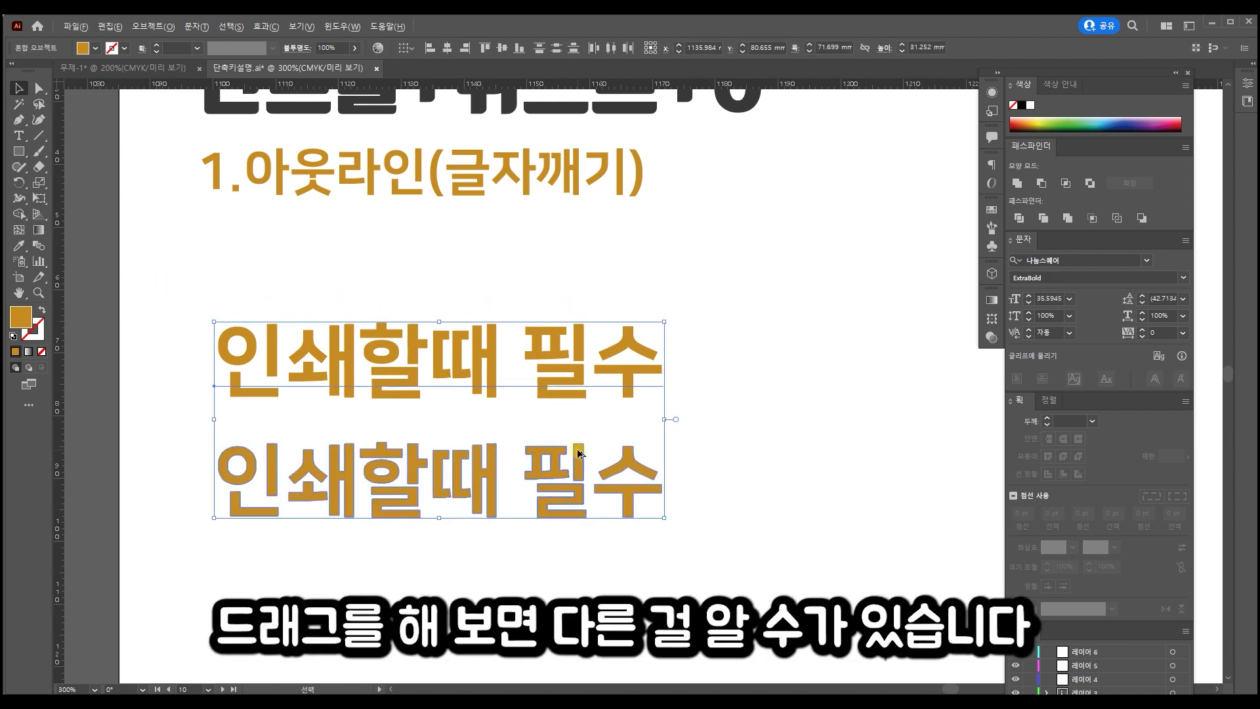
pyautogui.scroll(5, 578, 453)
pyautogui.moveTo(618, 345)
pyautogui.mouseDown()
pyautogui.moveTo(614, 323)
pyautogui.moveTo(605, 332)
pyautogui.mouseUp()
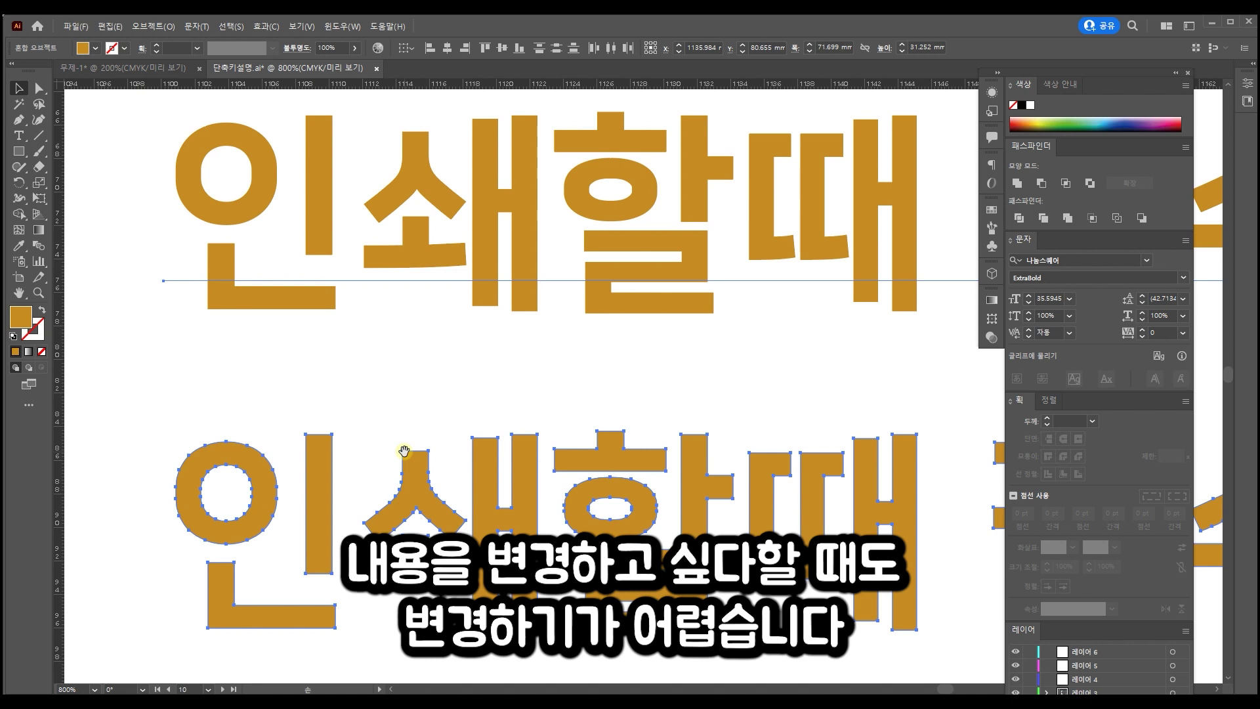
pyautogui.moveTo(578, 263); pyautogui.dragTo(563, 284)
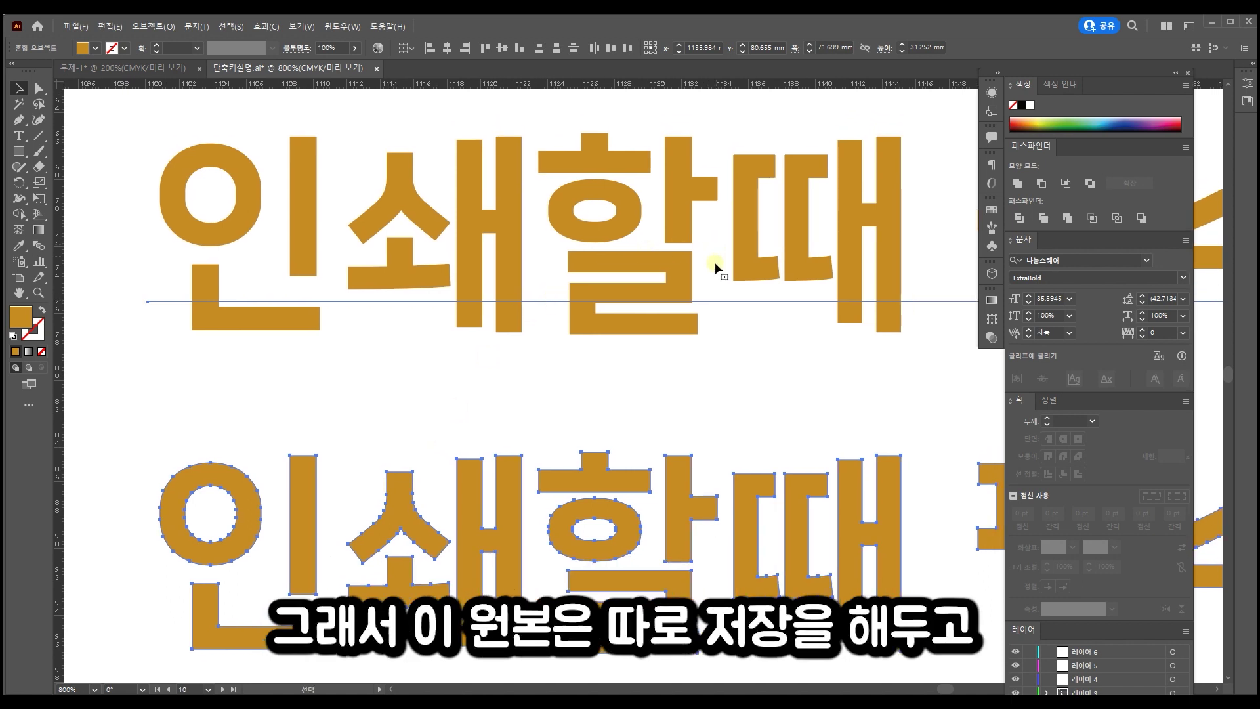
pyautogui.click(656, 524)
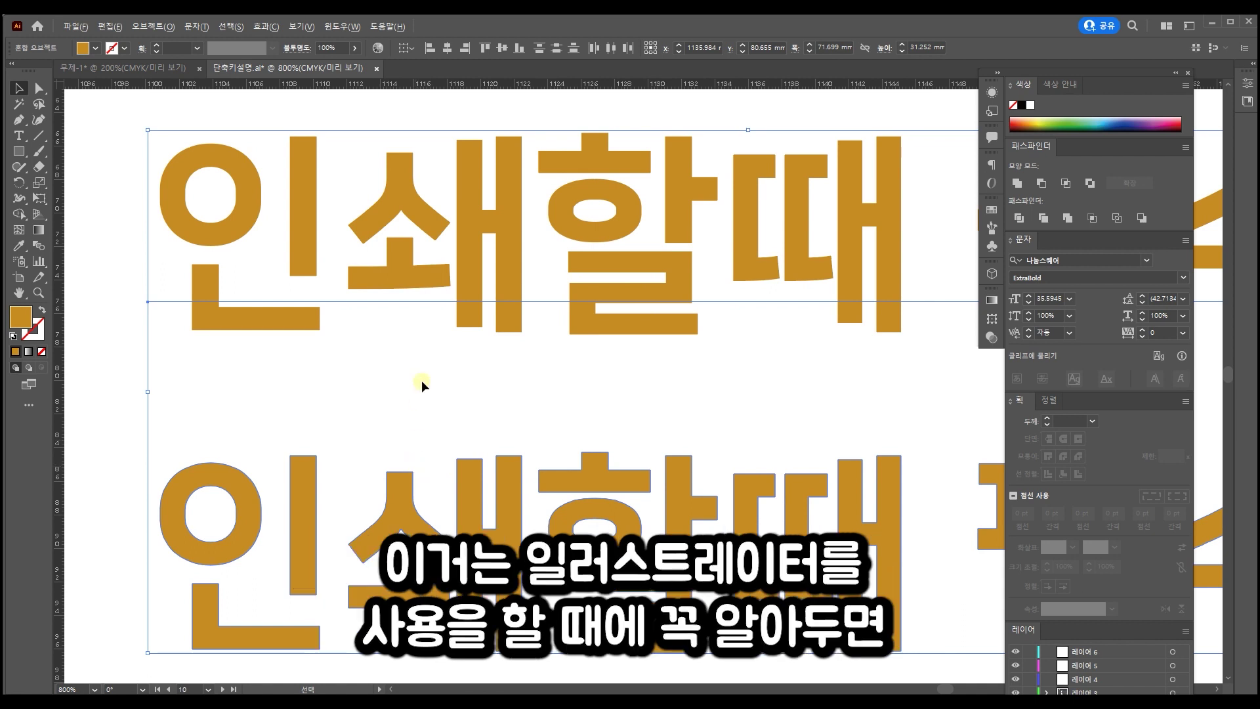
pyautogui.scroll(-2, 422, 383)
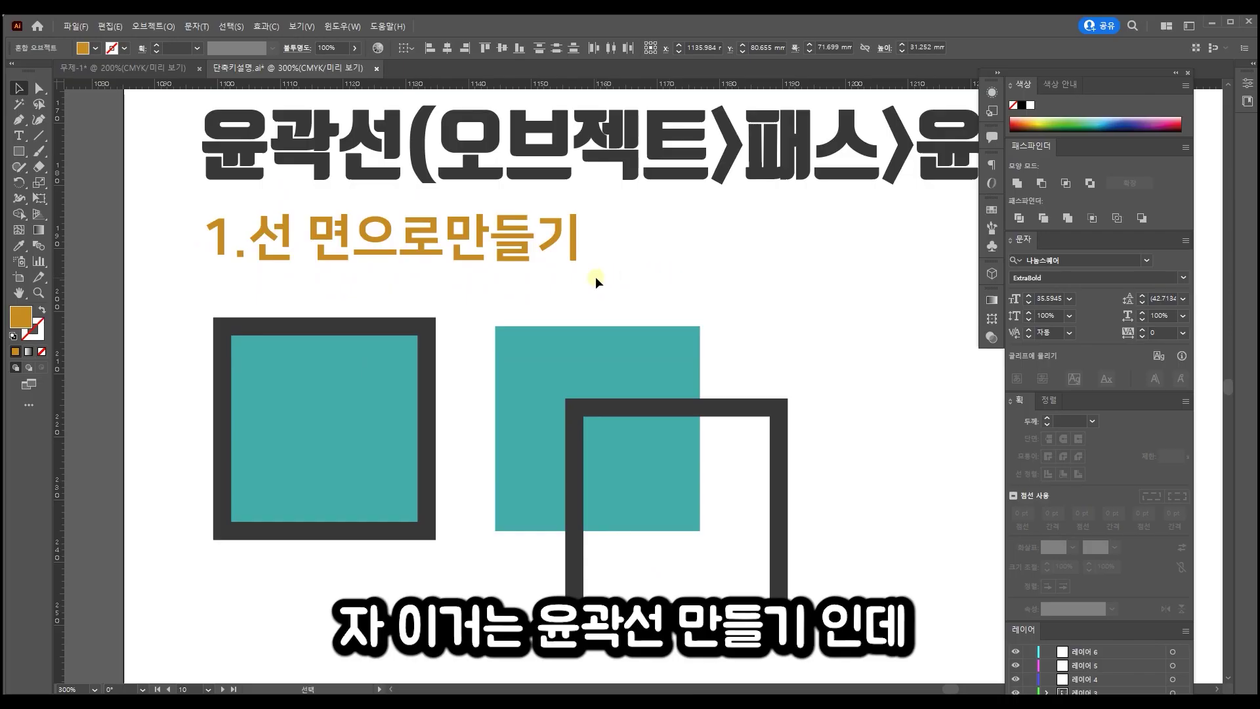
# Step: Try the Outline Stroke command on the teal square with the dark border
pyautogui.click(652, 380)
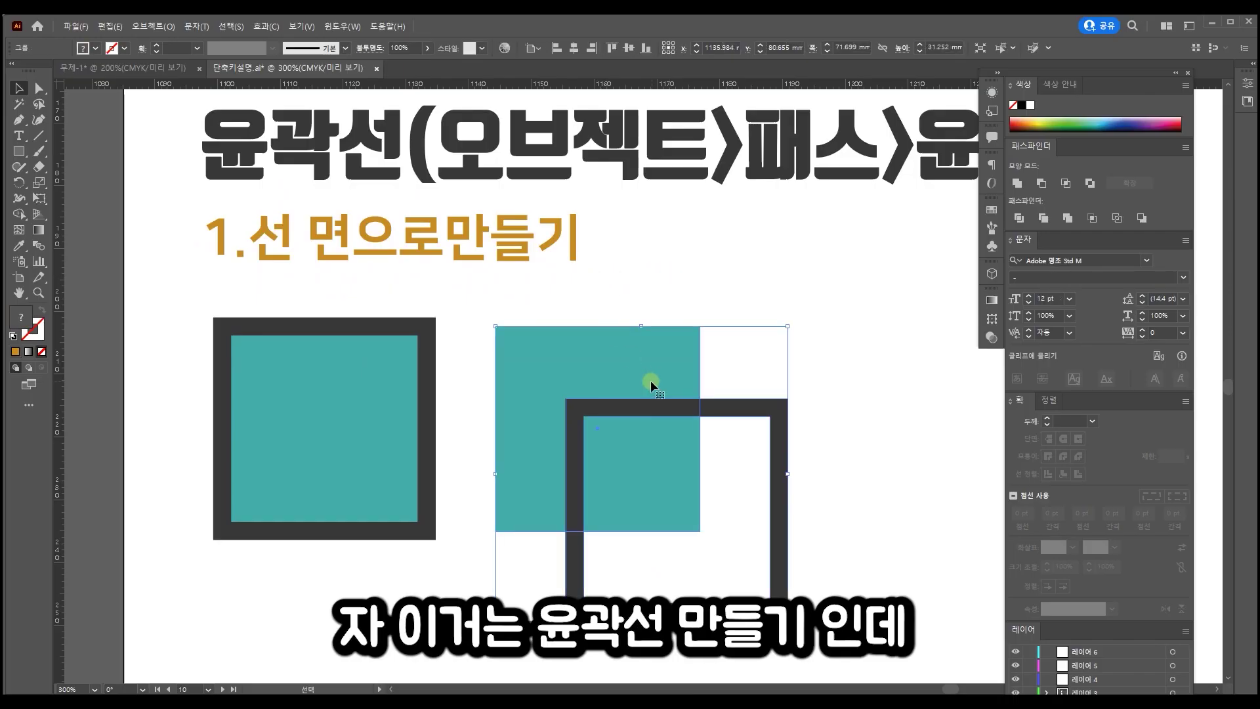
pyautogui.click(763, 314)
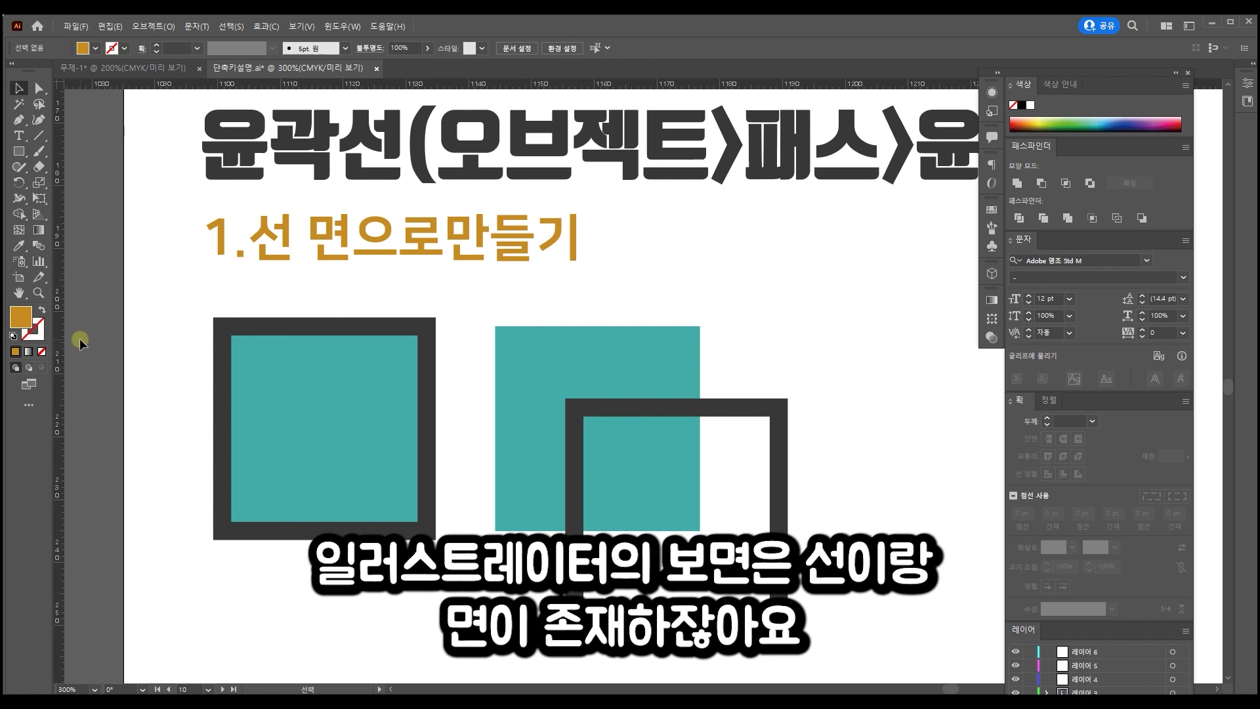
pyautogui.click(239, 374)
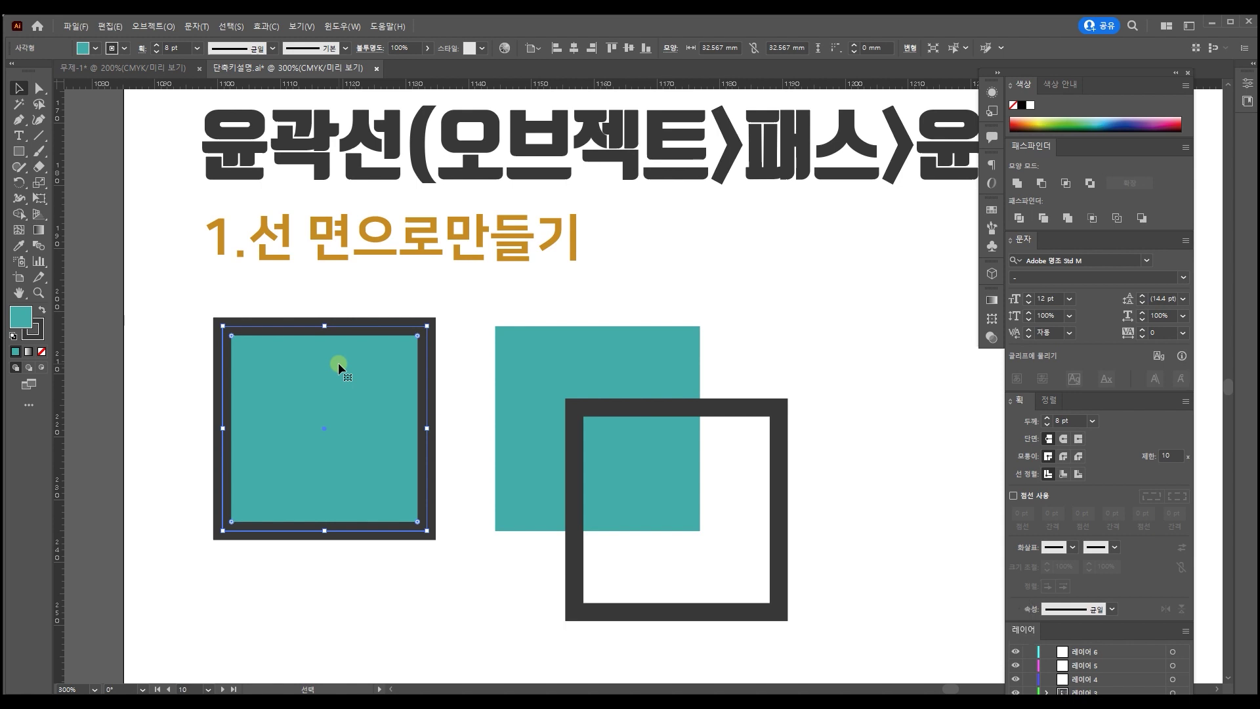
pyautogui.press('space')
pyautogui.moveTo(775, 325); pyautogui.dragTo(569, 406)
pyautogui.click(155, 25)
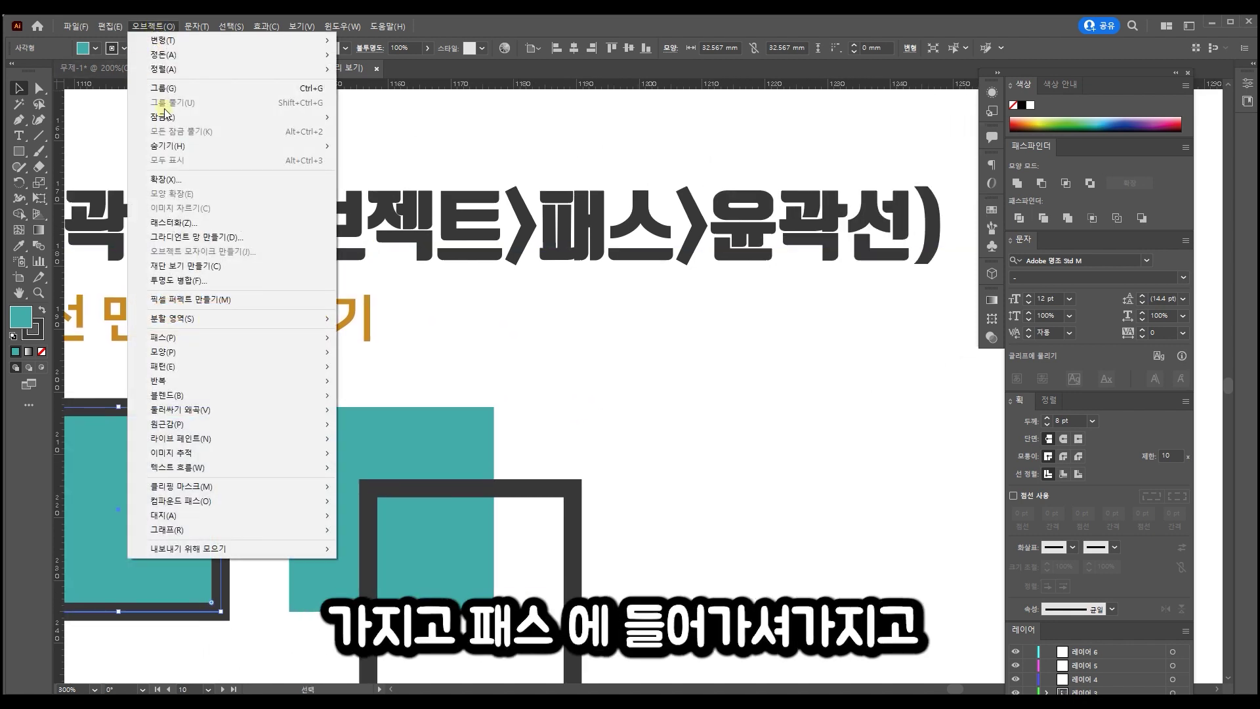
pyautogui.moveTo(257, 341)
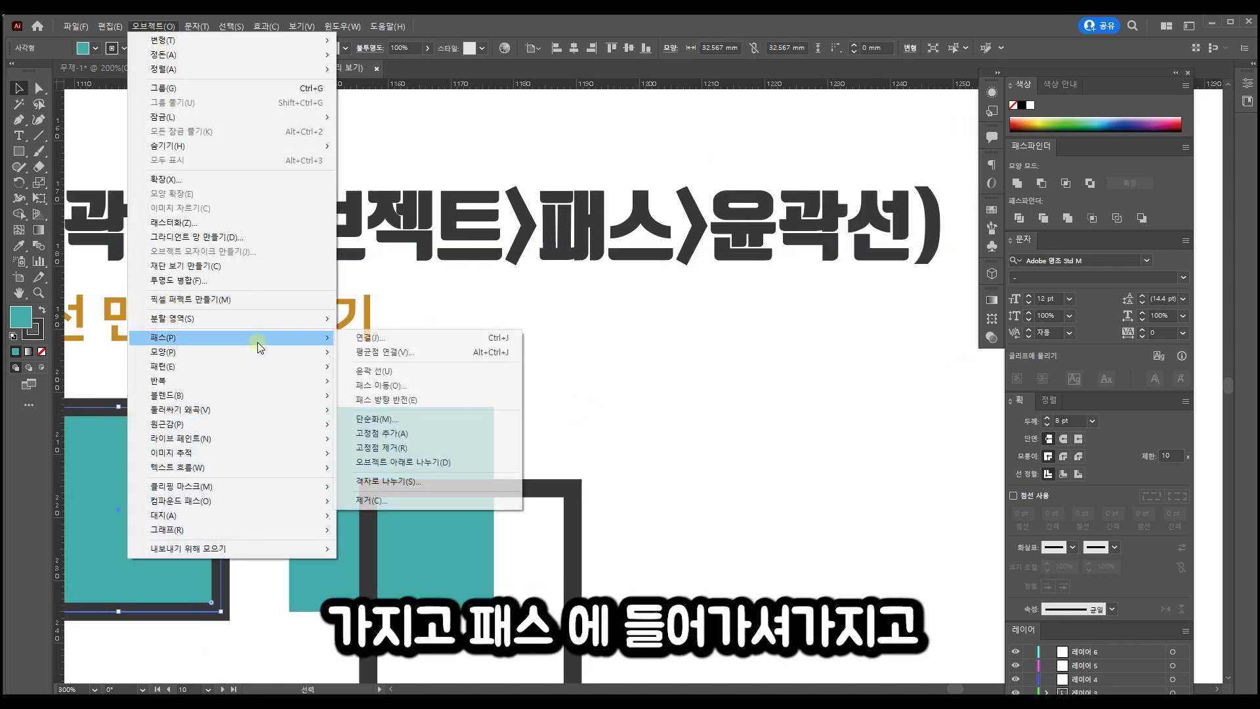
pyautogui.click(461, 373)
pyautogui.click(679, 403)
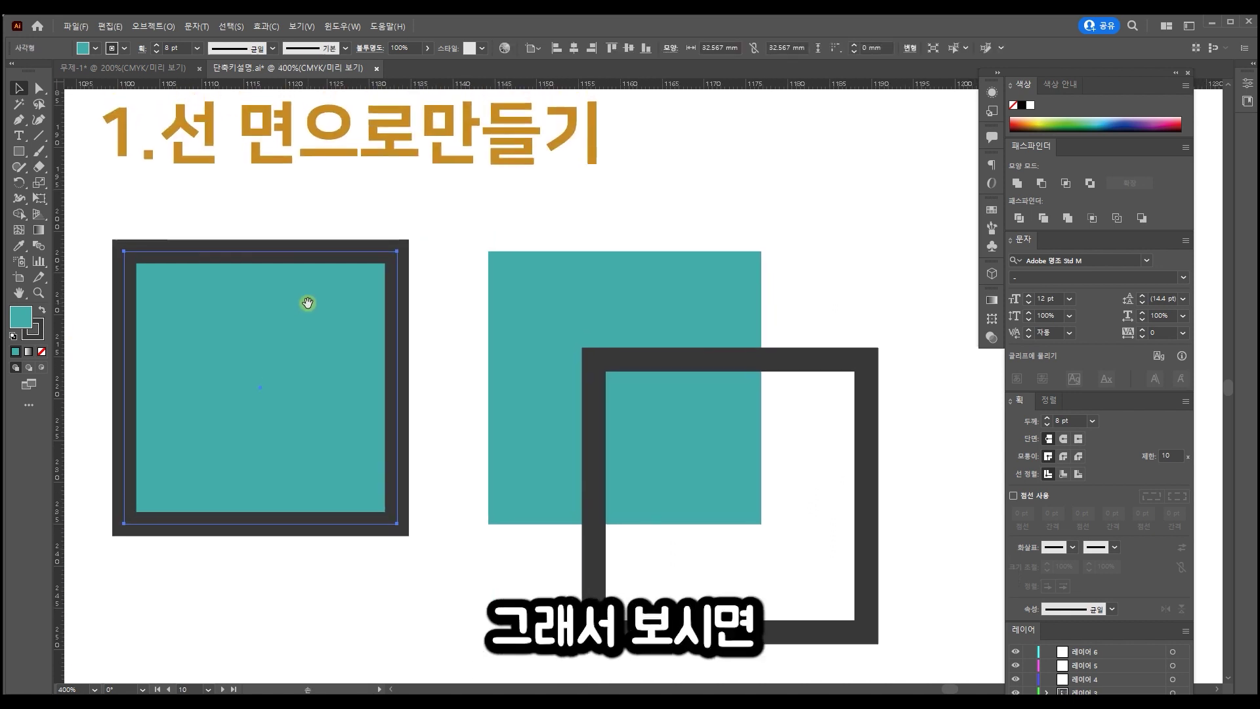
# Step: Duplicate the dark-bordered teal square directly below the original
pyautogui.click(332, 281)
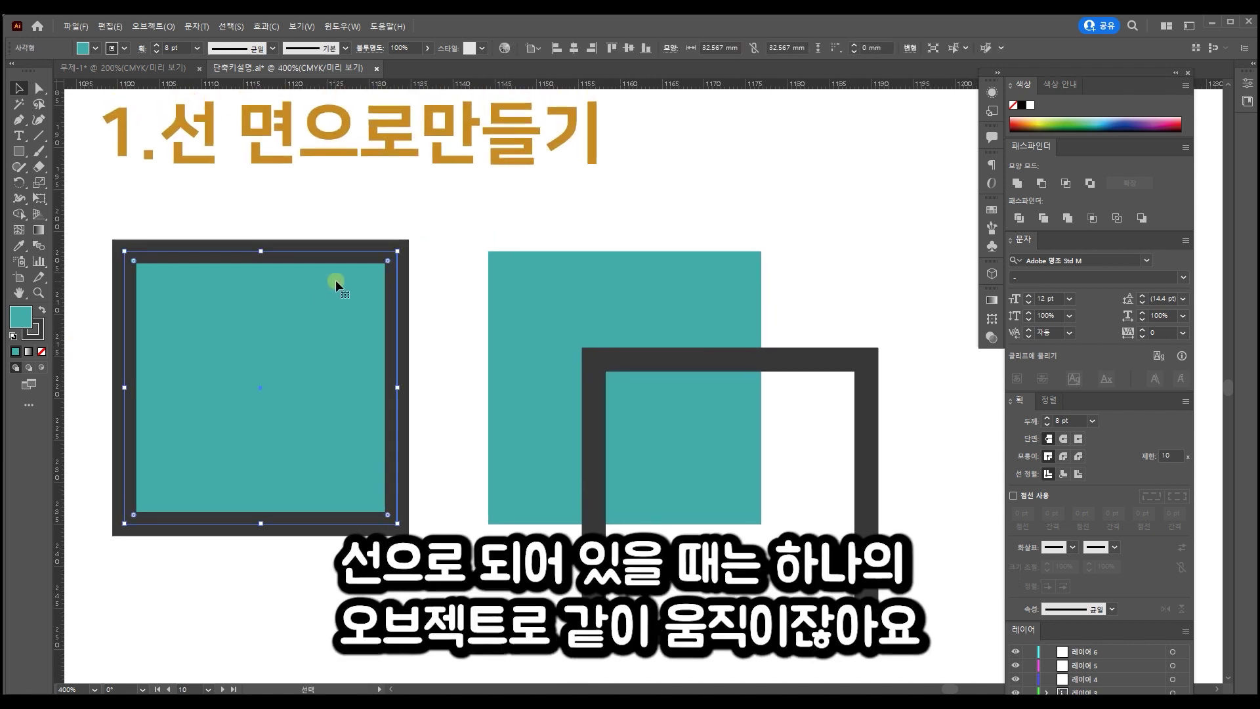
pyautogui.moveTo(304, 285)
pyautogui.mouseDown()
pyautogui.moveTo(304, 450)
pyautogui.moveTo(284, 268)
pyautogui.moveTo(336, 269)
pyautogui.mouseUp()
pyautogui.moveTo(338, 317); pyautogui.dragTo(289, 439)
pyautogui.moveTo(464, 217); pyautogui.dragTo(464, 550)
# Step: Outline the stroke of the copied square and ungroup the resulting shapes
pyautogui.click(153, 26)
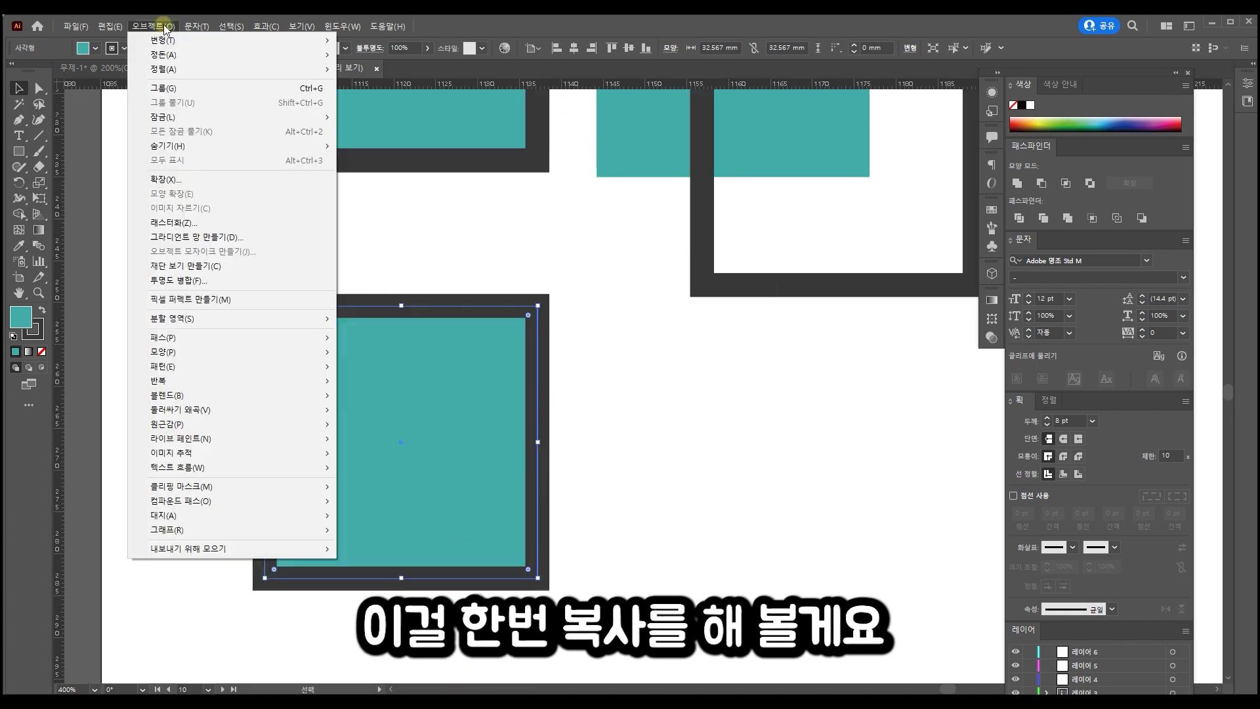
pyautogui.moveTo(308, 339)
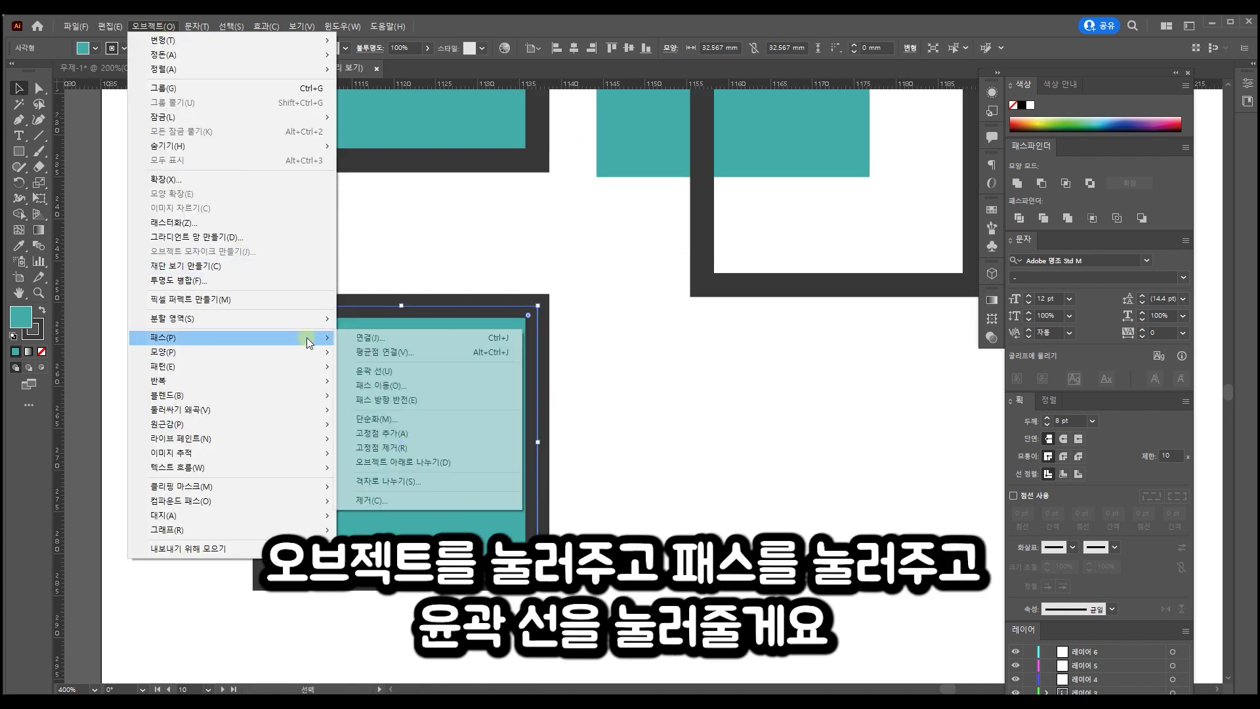
pyautogui.click(445, 378)
pyautogui.rightClick(489, 310)
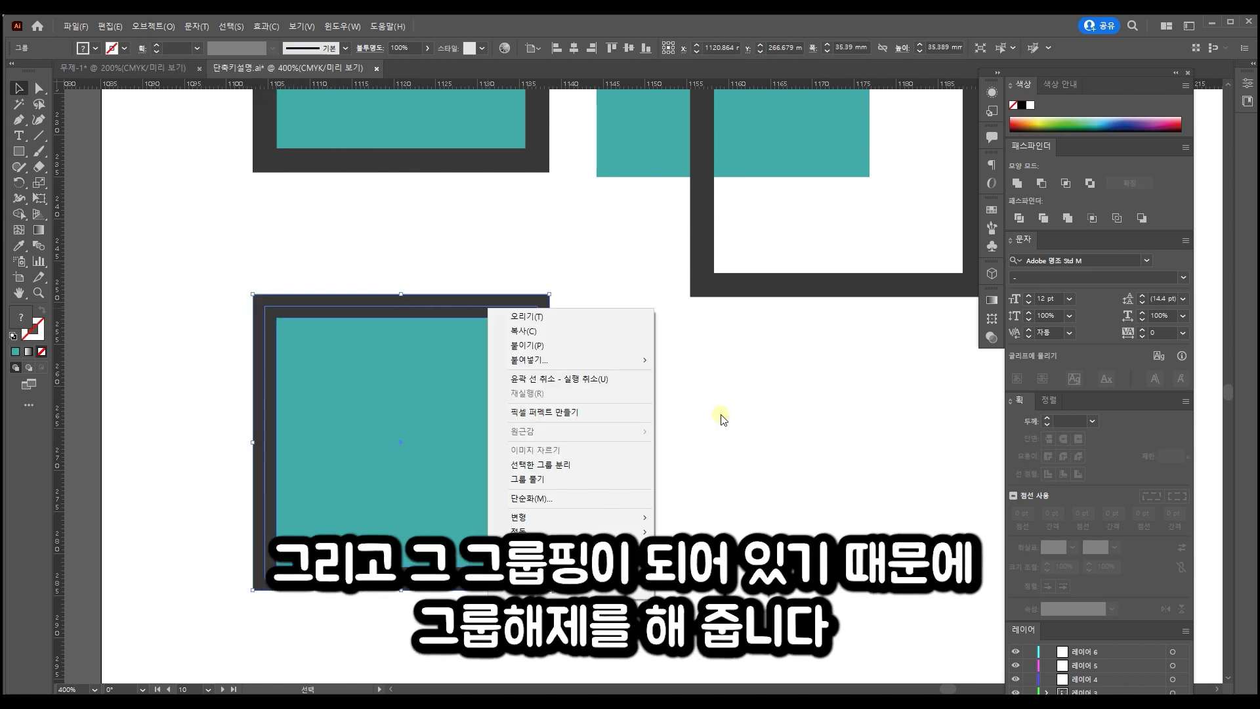
pyautogui.click(569, 478)
# Step: Move the copy's dark frame and teal square apart, leaving them partly overlapping, and undo any extra moves
pyautogui.moveTo(377, 351); pyautogui.dragTo(576, 417)
pyautogui.moveTo(465, 315); pyautogui.dragTo(396, 276)
pyautogui.moveTo(660, 491); pyautogui.dragTo(651, 413)
pyautogui.hotkey('ctrl', 'z')
pyautogui.hotkey('ctrl', 'z')
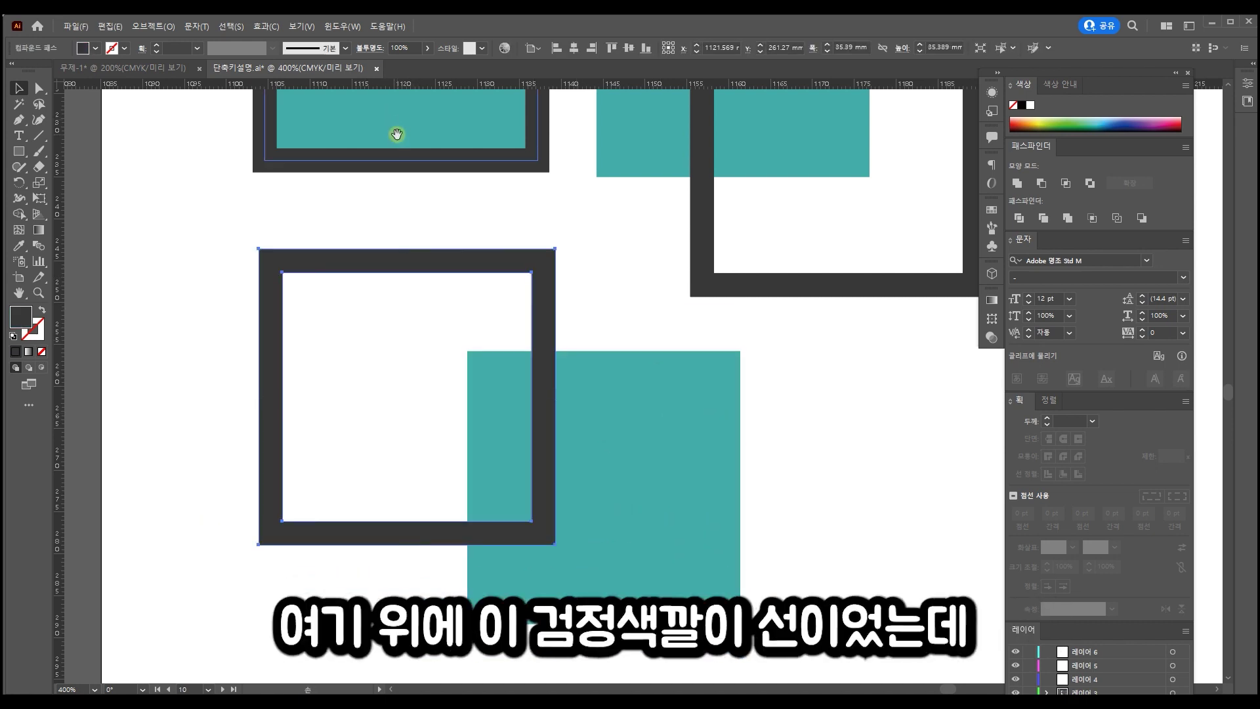
# Step: Select the separated frame and teal square together to compare them with the original bordered square
pyautogui.moveTo(397, 132); pyautogui.dragTo(451, 312)
pyautogui.moveTo(591, 370); pyautogui.dragTo(585, 240)
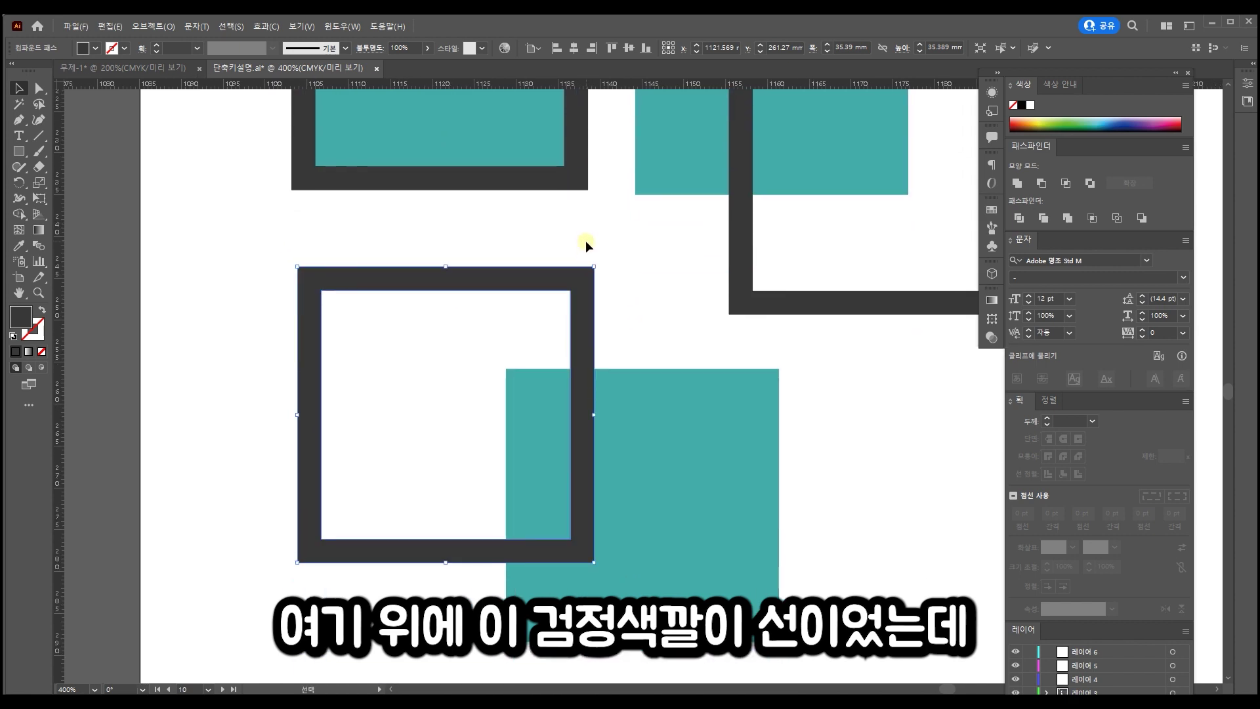
pyautogui.moveTo(402, 240); pyautogui.dragTo(646, 336)
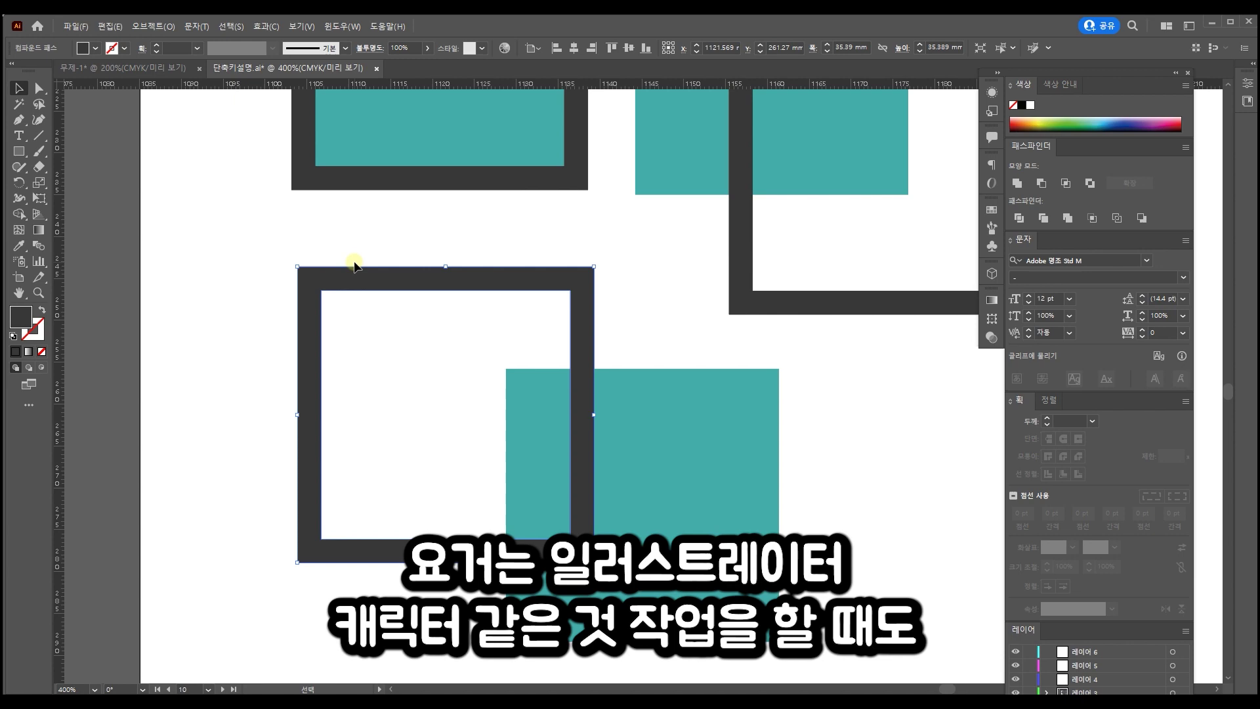
pyautogui.moveTo(205, 253); pyautogui.dragTo(713, 594)
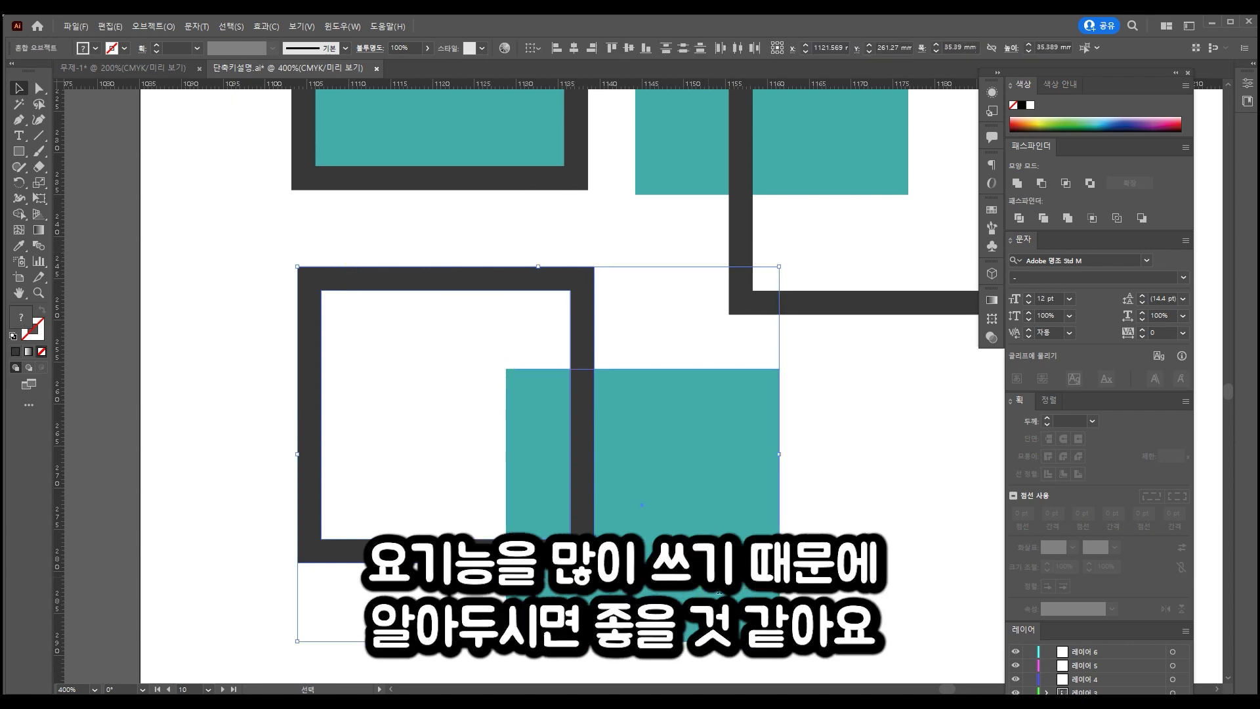
pyautogui.click(917, 510)
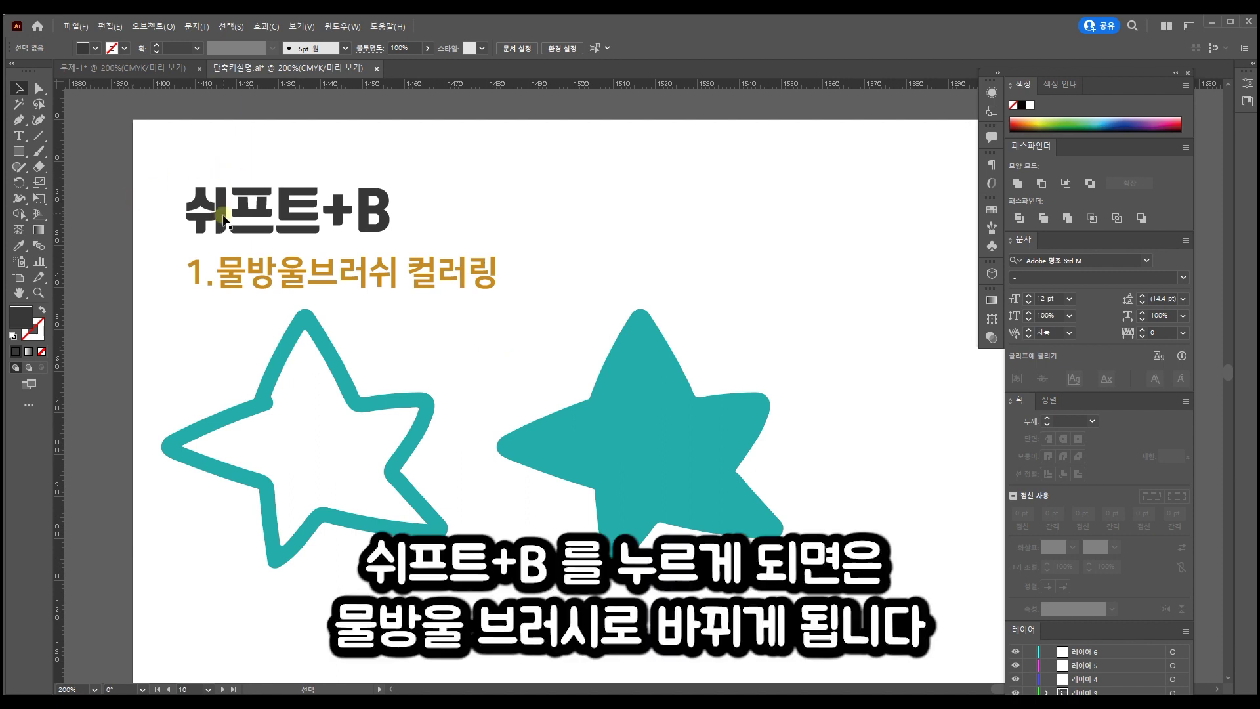
# Step: Activate the Blob Brush and set the fill color to yellow E0BA1B
pyautogui.press('a')
pyautogui.press('v')
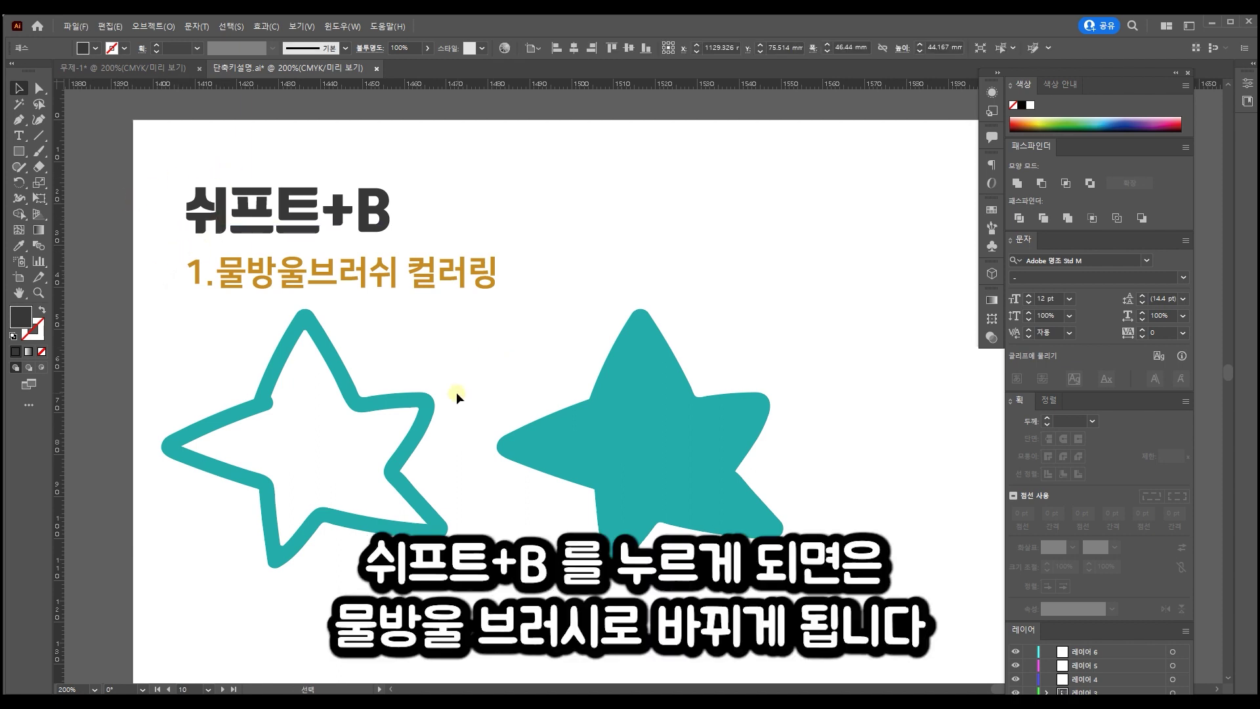
pyautogui.hotkey('shift', 'b')
pyautogui.doubleClick(30, 313)
pyautogui.moveTo(677, 524); pyautogui.dragTo(677, 553)
pyautogui.click(627, 430)
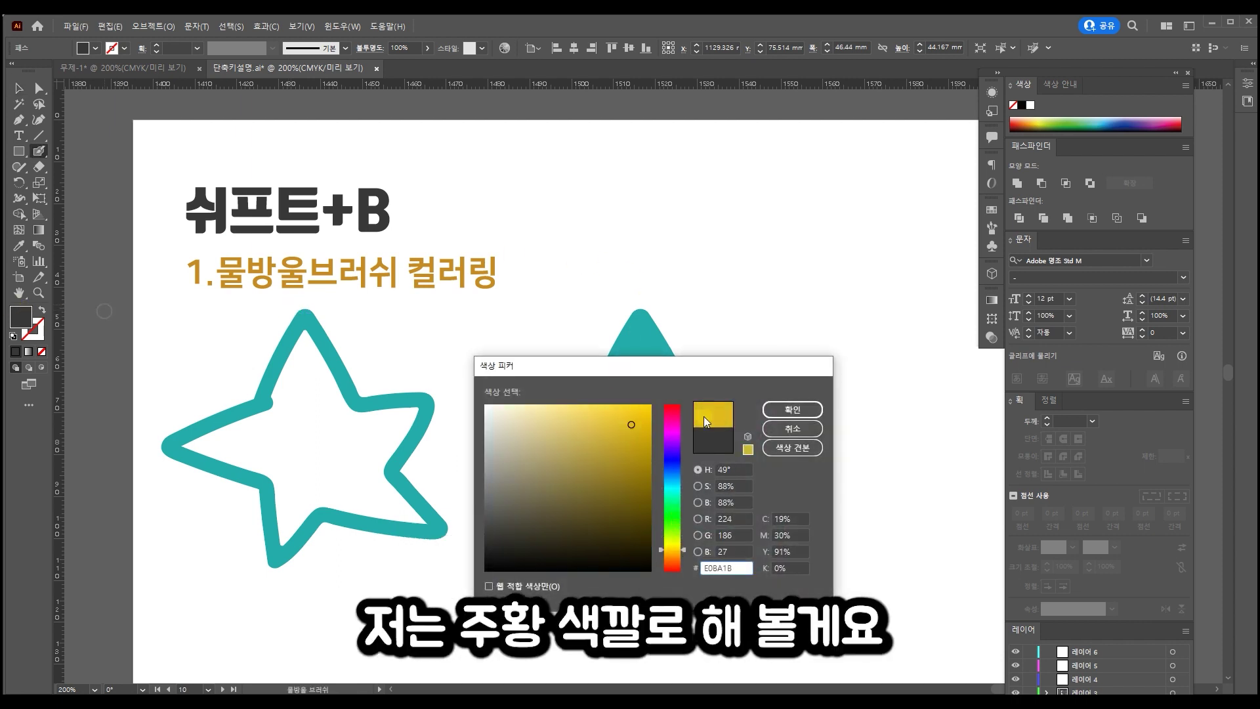
pyautogui.click(785, 409)
# Step: Paint a yellow heart outline about 47 by 39 mm below the outlined star and duplicate it to the right
pyautogui.moveTo(426, 518)
pyautogui.mouseDown()
pyautogui.moveTo(324, 478)
pyautogui.moveTo(320, 394)
pyautogui.moveTo(368, 370)
pyautogui.moveTo(404, 435)
pyautogui.moveTo(434, 369)
pyautogui.moveTo(468, 367)
pyautogui.moveTo(492, 422)
pyautogui.moveTo(483, 481)
pyautogui.moveTo(424, 517)
pyautogui.mouseUp()
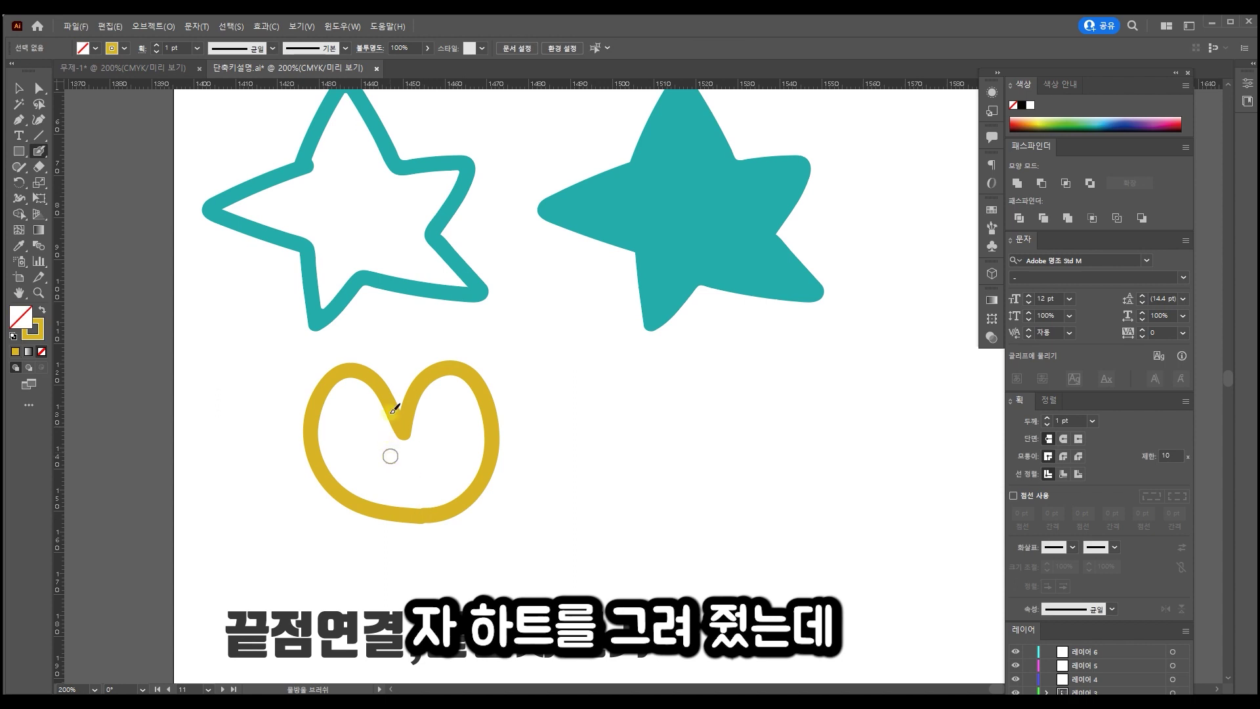
pyautogui.click(39, 88)
pyautogui.moveTo(449, 371); pyautogui.dragTo(801, 407)
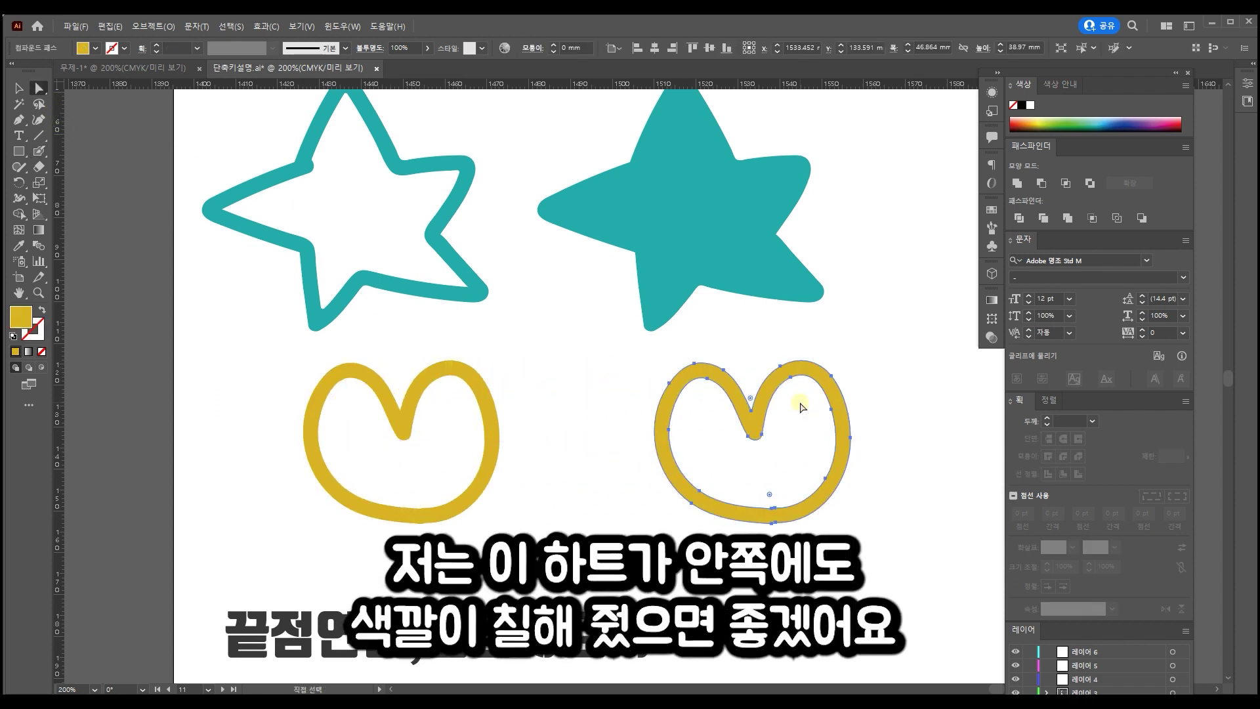
# Step: Paint the inside of the duplicated heart's left lobe yellow with the Blob Brush
pyautogui.scroll(3, 800, 407)
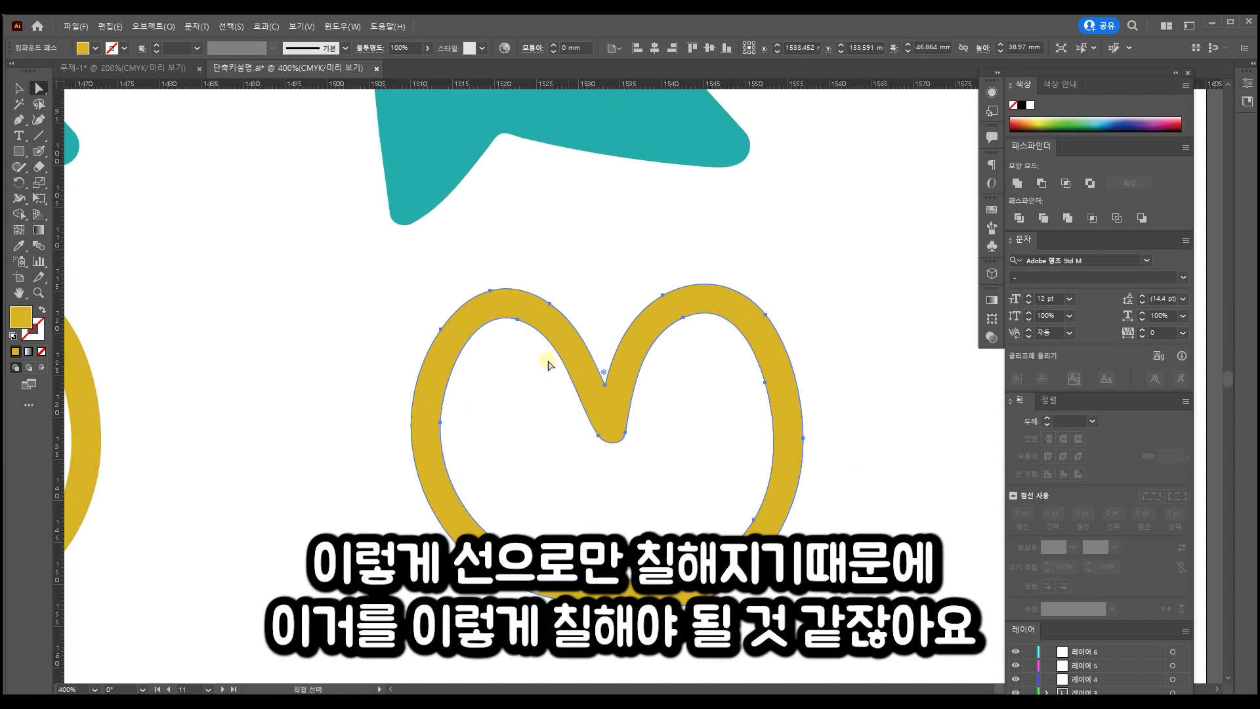
pyautogui.click(39, 151)
pyautogui.moveTo(515, 329)
pyautogui.mouseDown()
pyautogui.moveTo(439, 407)
pyautogui.moveTo(519, 349)
pyautogui.moveTo(451, 477)
pyautogui.moveTo(587, 401)
pyautogui.moveTo(460, 526)
pyautogui.moveTo(620, 463)
pyautogui.mouseUp()
pyautogui.moveTo(561, 361)
pyautogui.mouseDown()
pyautogui.moveTo(526, 335)
pyautogui.moveTo(608, 453)
pyautogui.moveTo(550, 467)
pyautogui.moveTo(589, 437)
pyautogui.moveTo(562, 466)
pyautogui.moveTo(499, 490)
pyautogui.mouseUp()
# Step: Directly select an anchor point on the duplicated heart's remaining inner contour and delete that whole contour to fill the heart
pyautogui.click(39, 88)
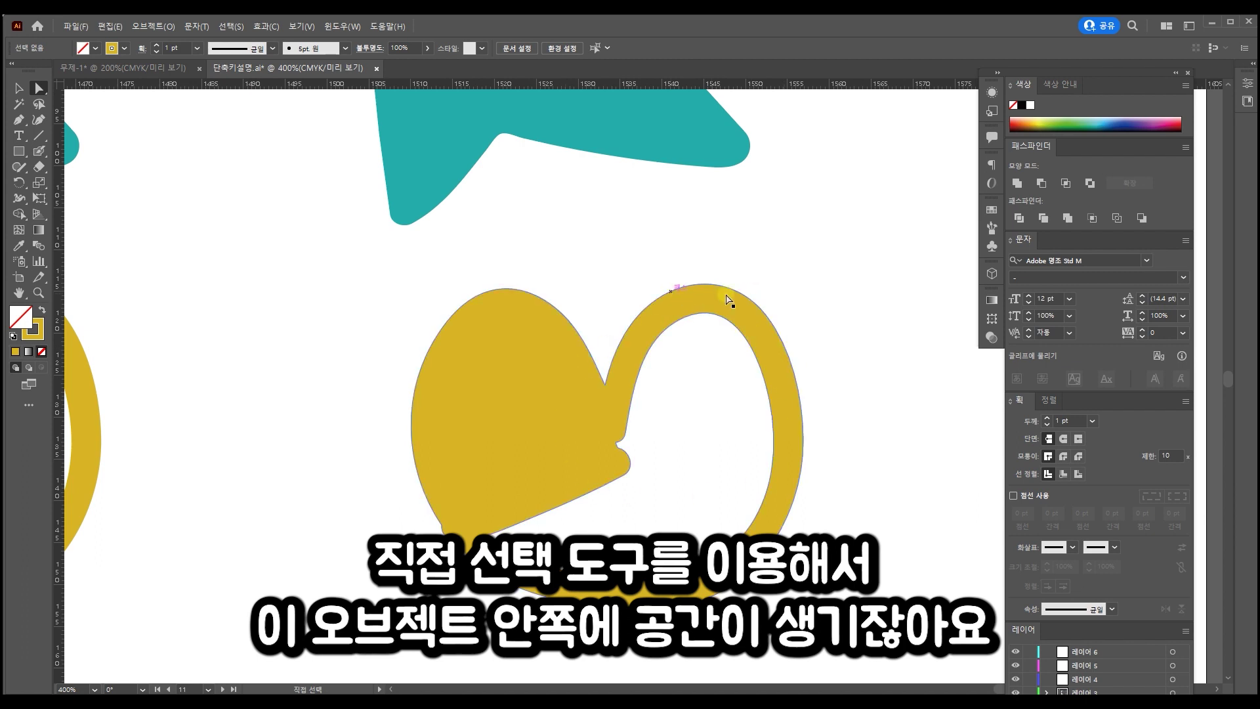
pyautogui.click(711, 317)
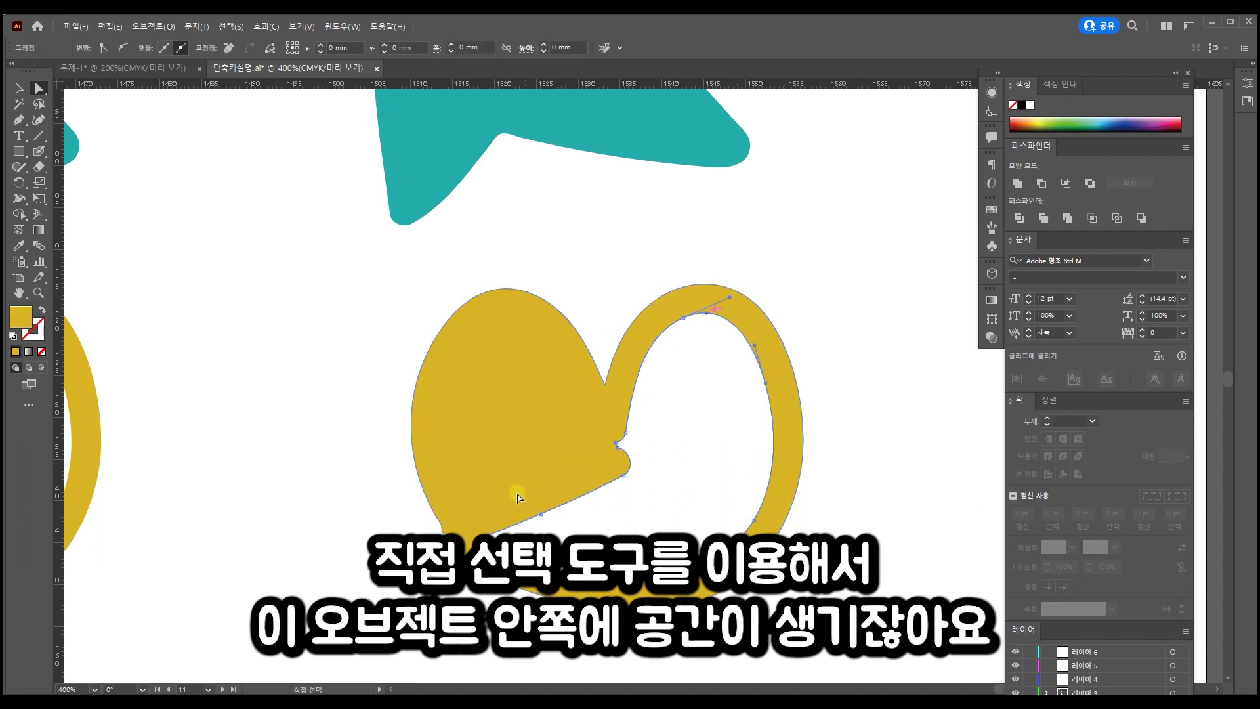
pyautogui.click(682, 320)
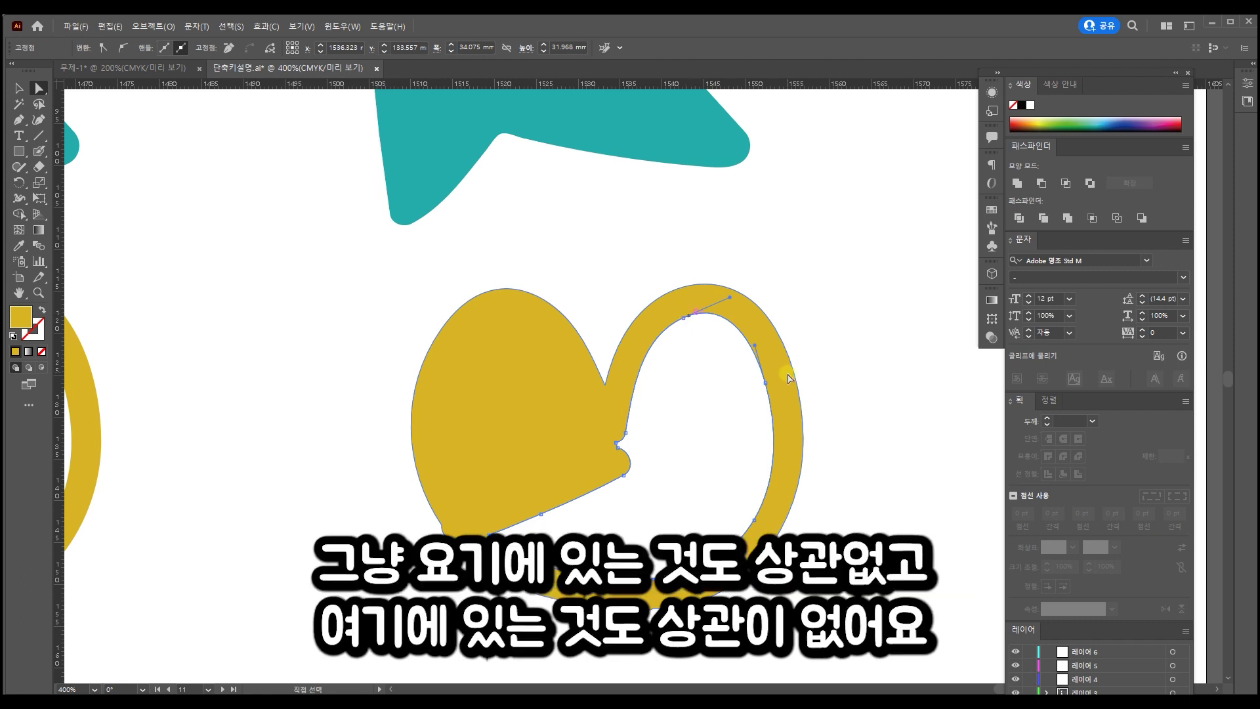
pyautogui.click(765, 384)
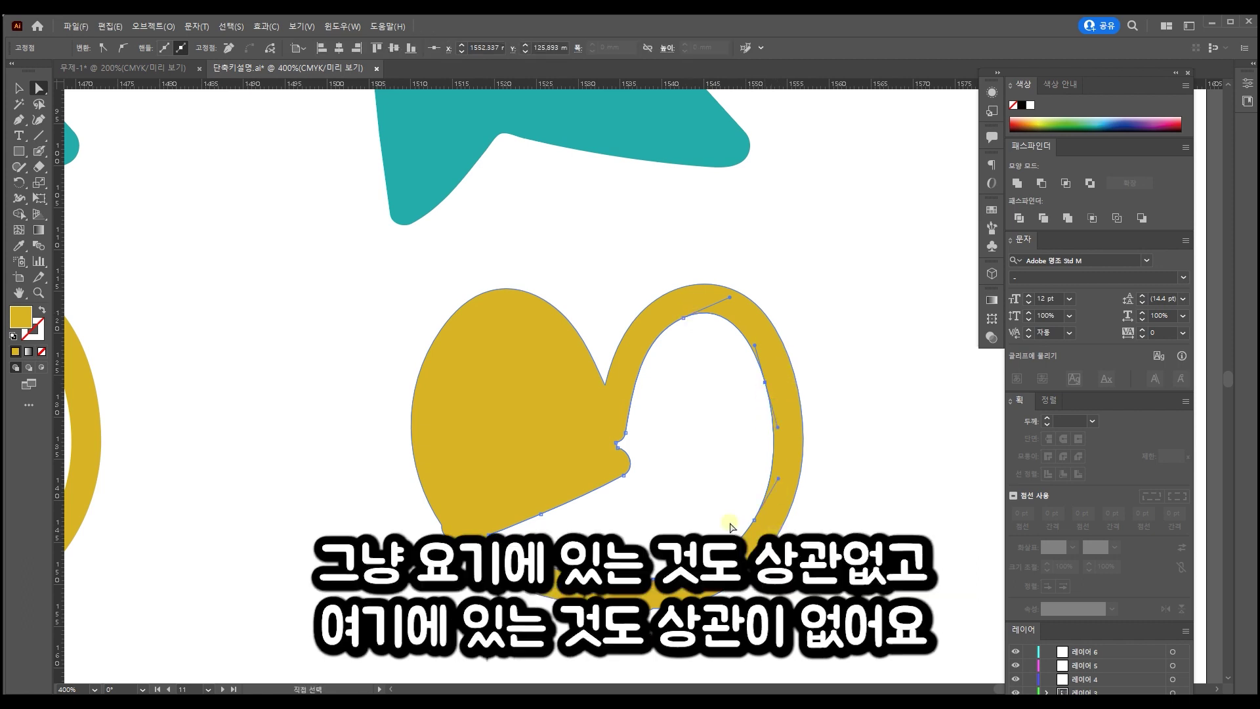
pyautogui.click(754, 520)
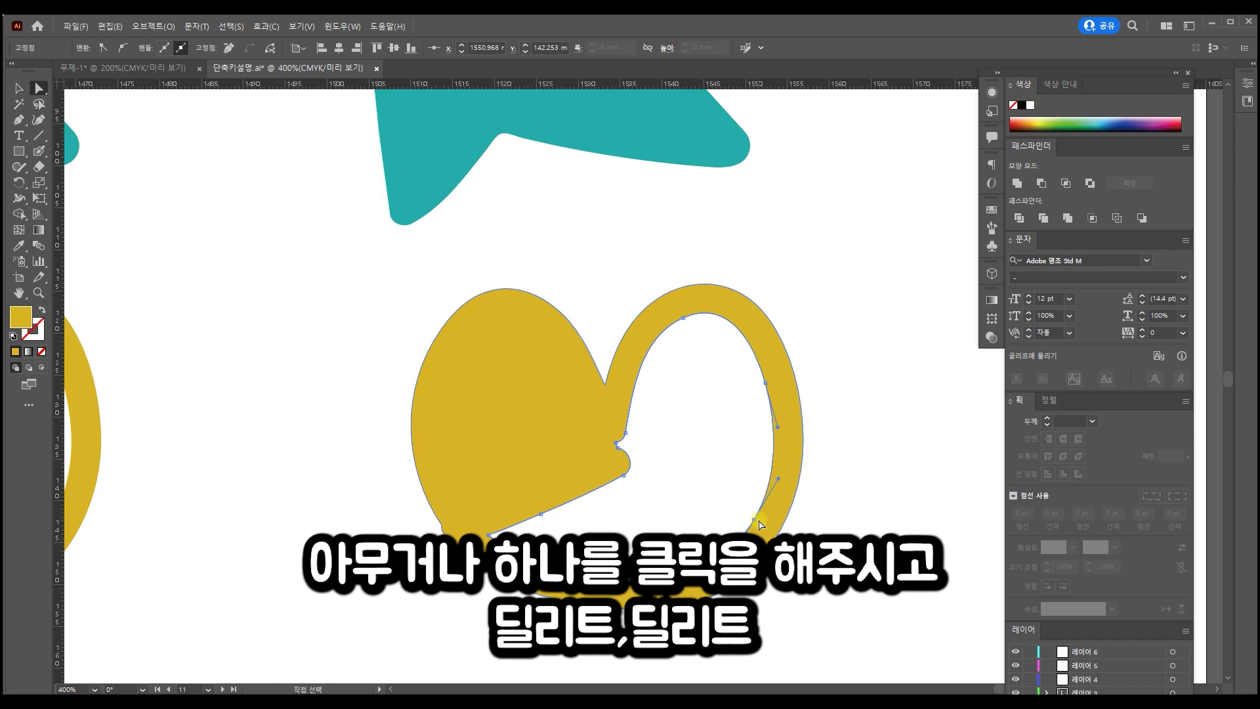
pyautogui.press('Delete')
pyautogui.press('Delete')
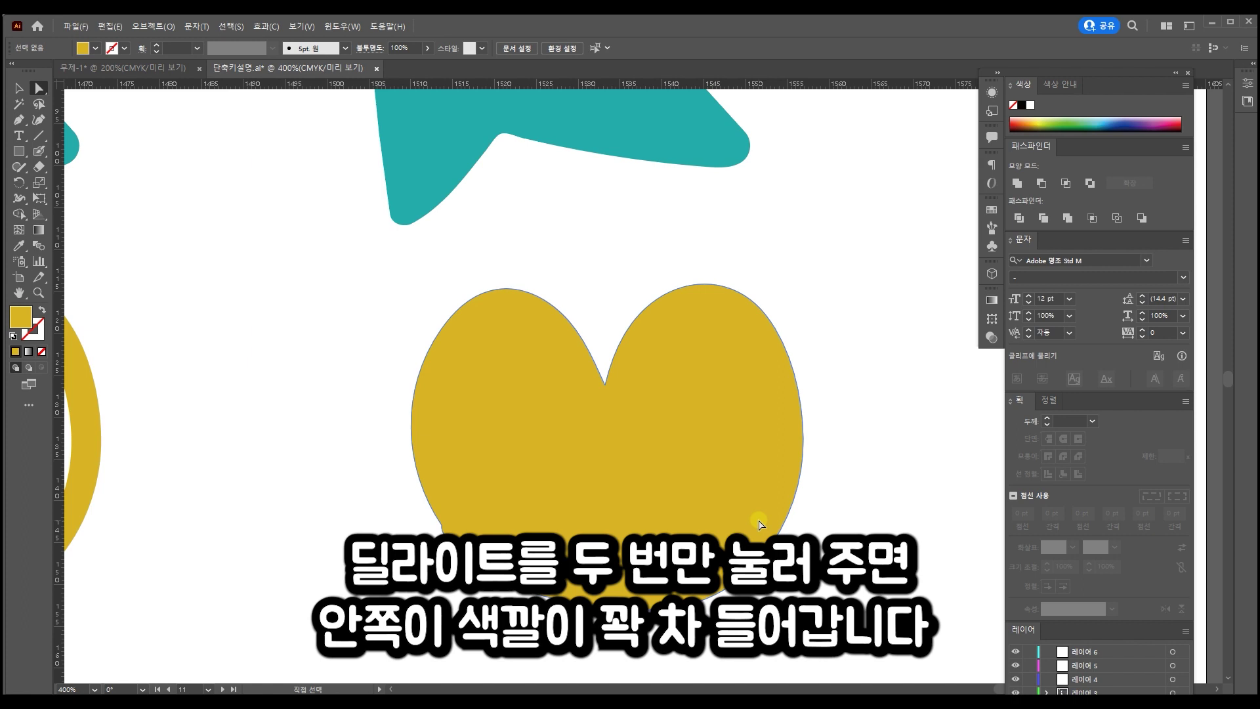
# Step: Move the filled heart about 13 mm left, closer to the outlined heart
pyautogui.scroll(-3, 760, 526)
pyautogui.moveTo(734, 460); pyautogui.dragTo(680, 444)
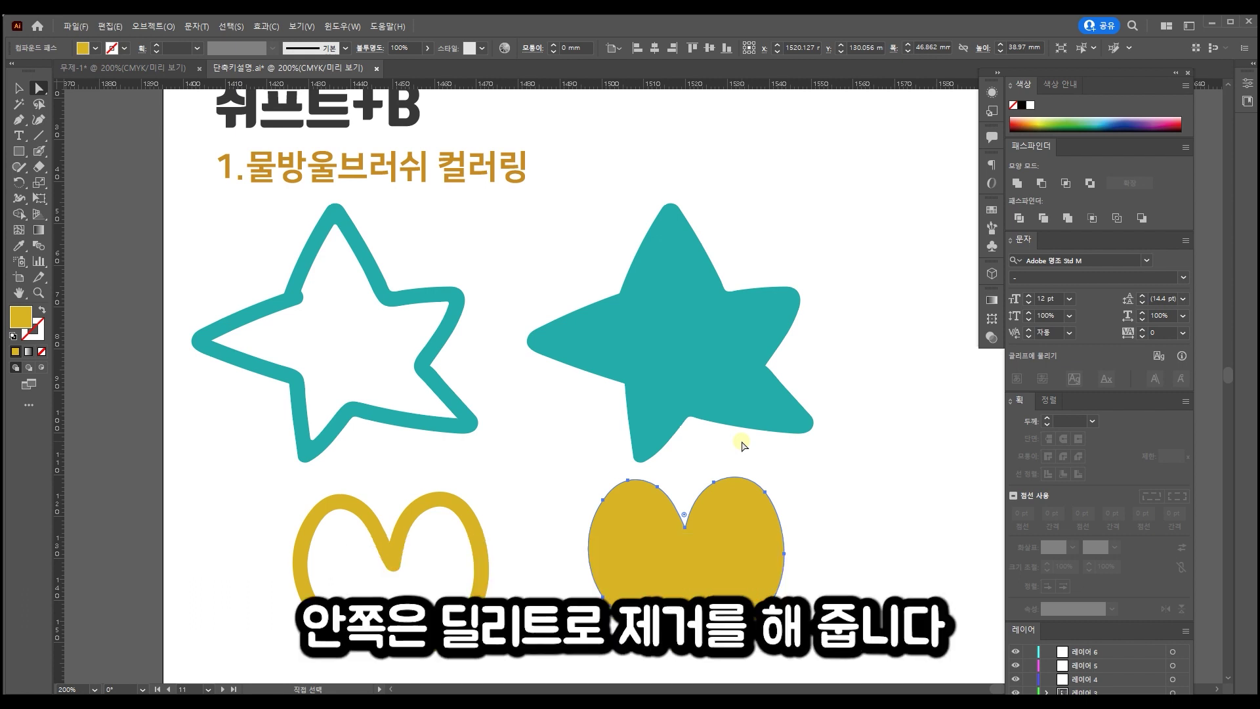
pyautogui.hotkey('ctrl', 'z')
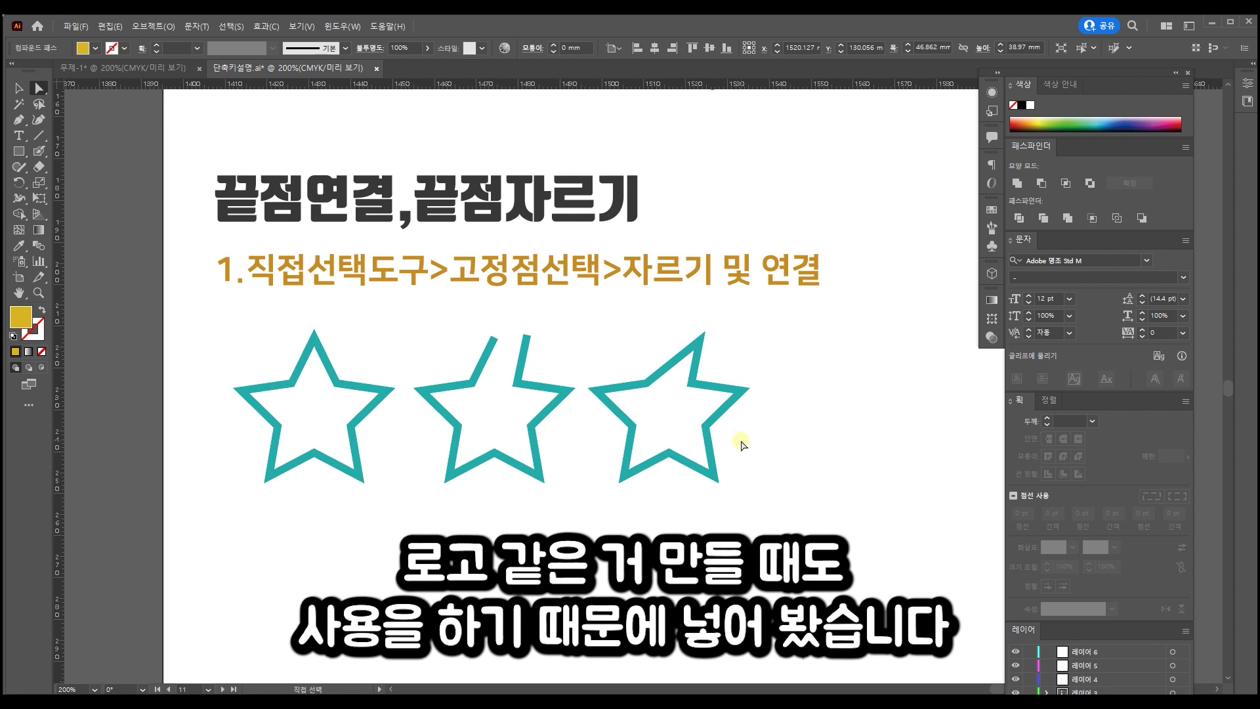
# Step: Examine the closed example star and the loose end points at the middle star's open tip
pyautogui.click(344, 355)
pyautogui.click(410, 528)
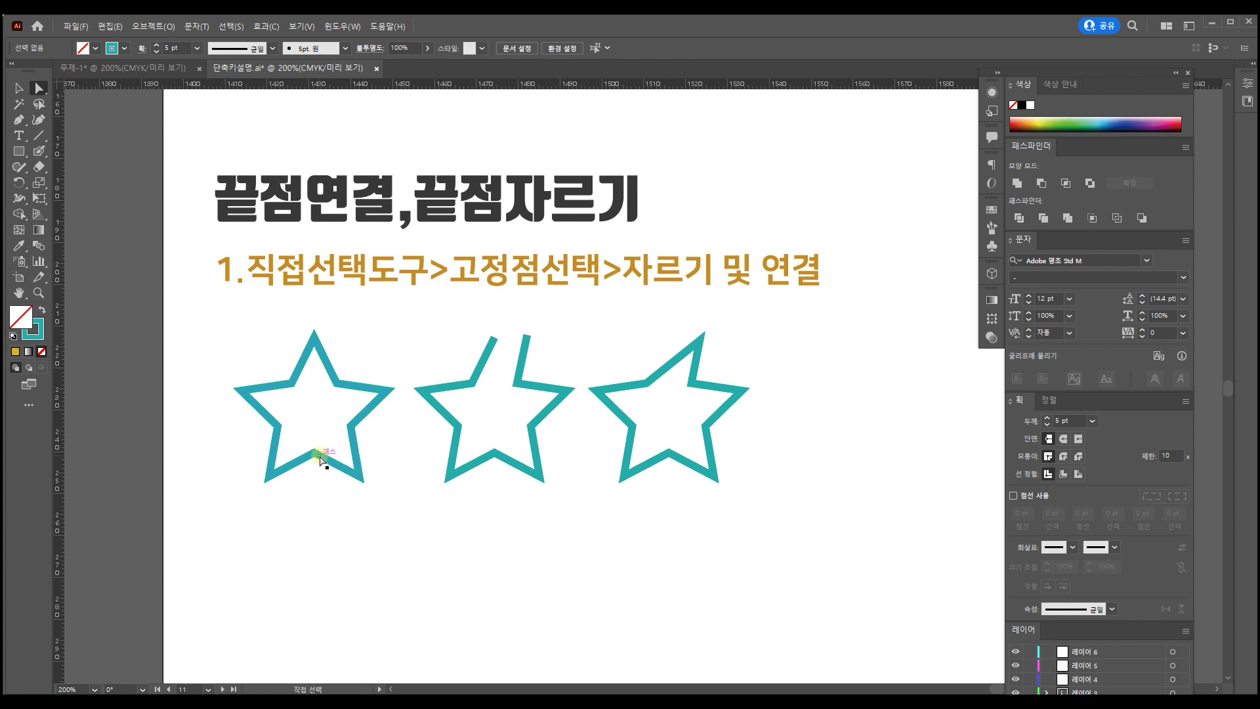
pyautogui.moveTo(477, 331); pyautogui.dragTo(506, 353)
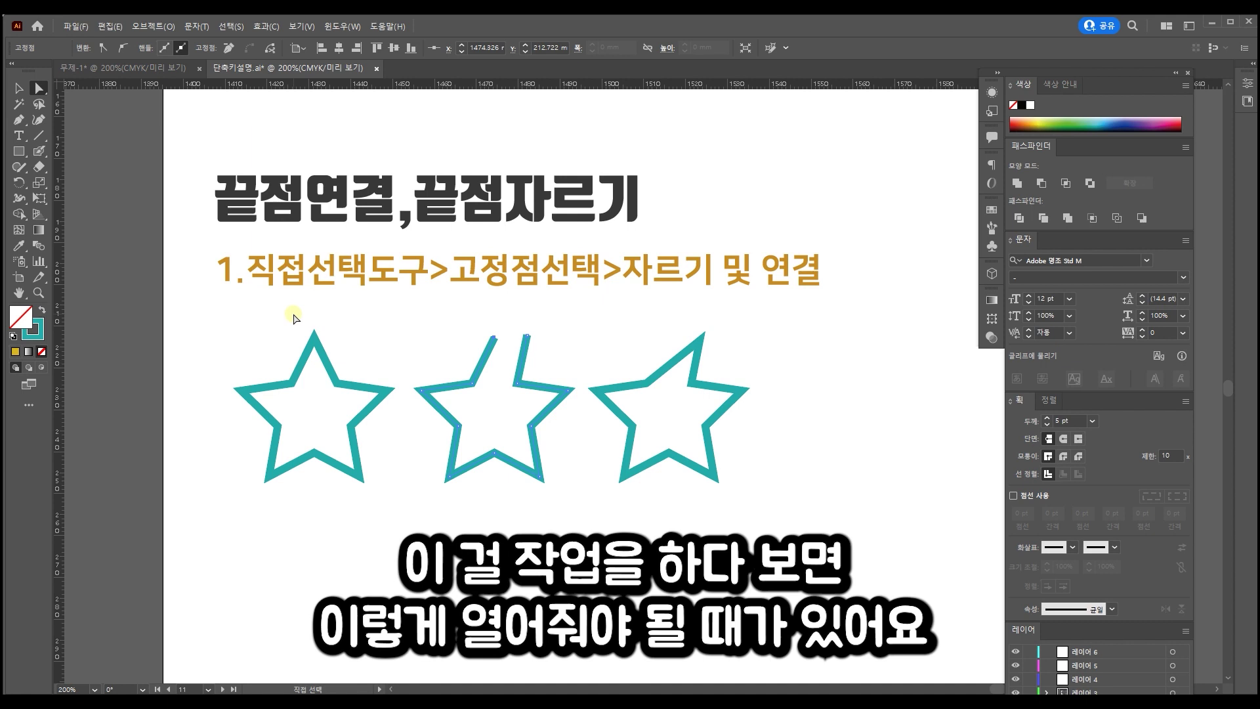
# Step: Select the teal star's right tip anchor point with Direct Selection and cut the path there
pyautogui.moveTo(287, 312); pyautogui.dragTo(351, 358)
pyautogui.scroll(3, 275, 411)
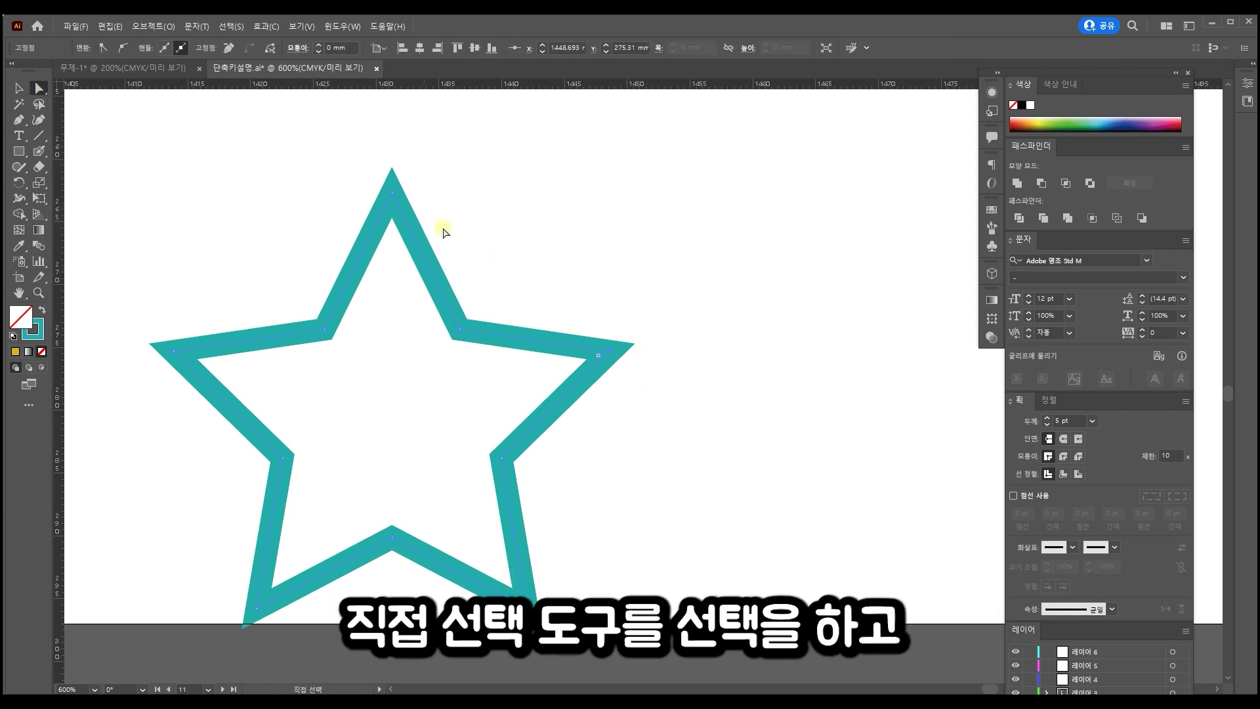
pyautogui.moveTo(702, 441); pyautogui.dragTo(567, 241)
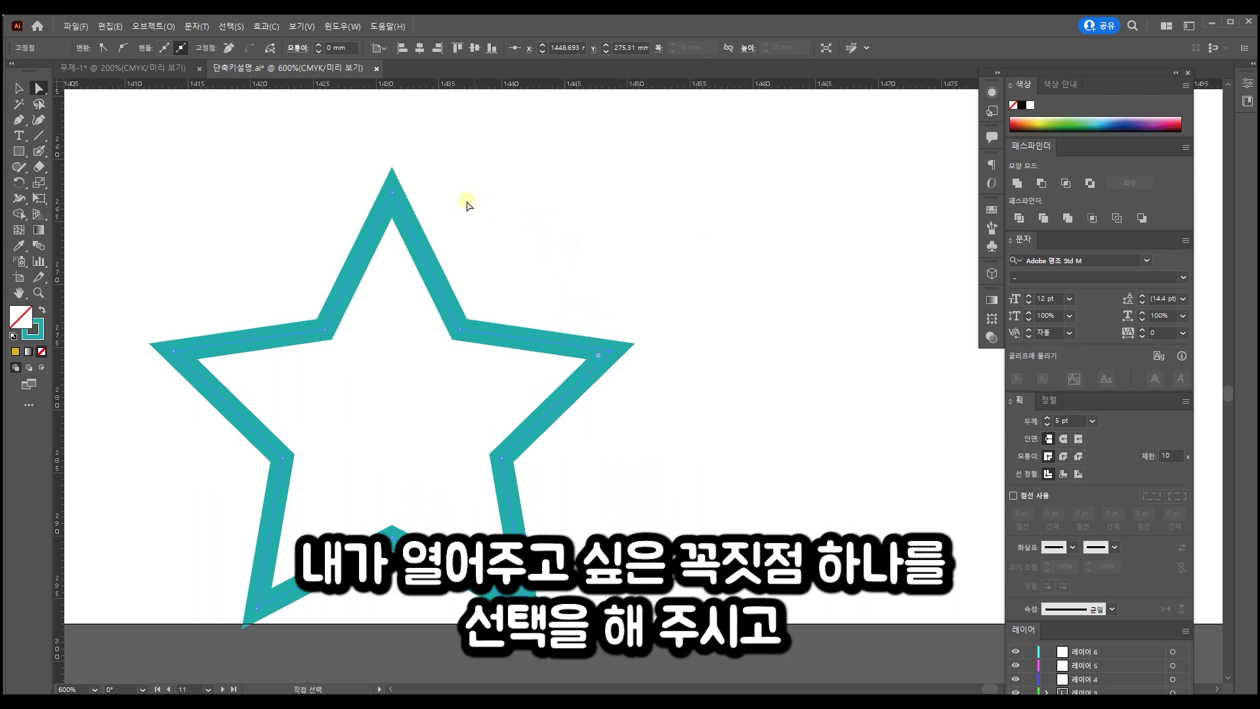
pyautogui.click(271, 48)
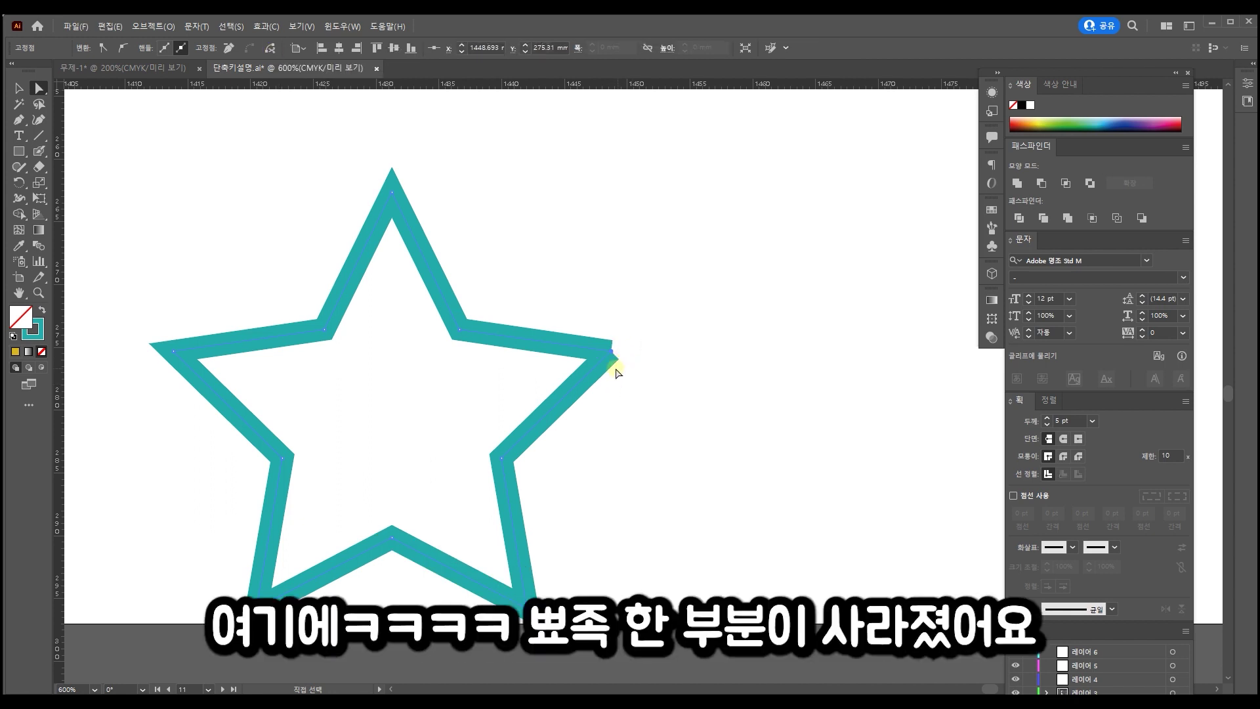
# Step: Pull the star's two cut ends apart, moving one to the upper right and the other to the lower right
pyautogui.moveTo(614, 353); pyautogui.dragTo(713, 459)
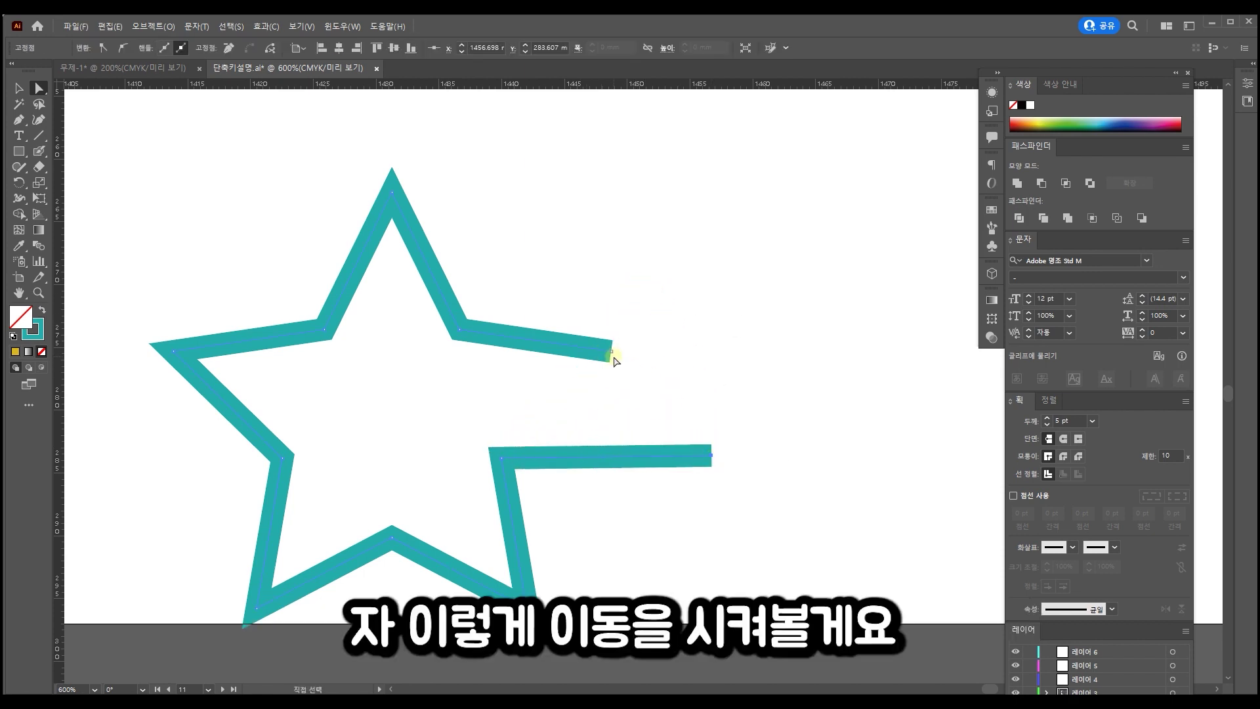
pyautogui.moveTo(611, 353); pyautogui.dragTo(722, 252)
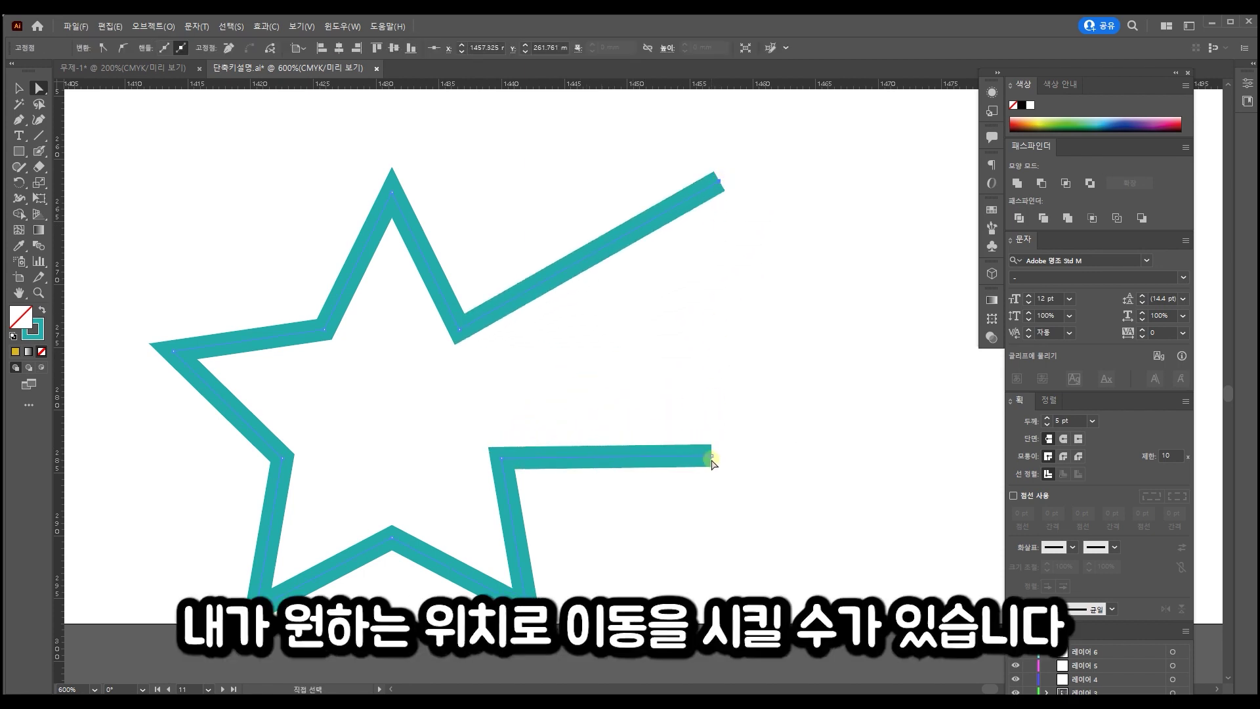
pyautogui.moveTo(715, 457); pyautogui.dragTo(856, 534)
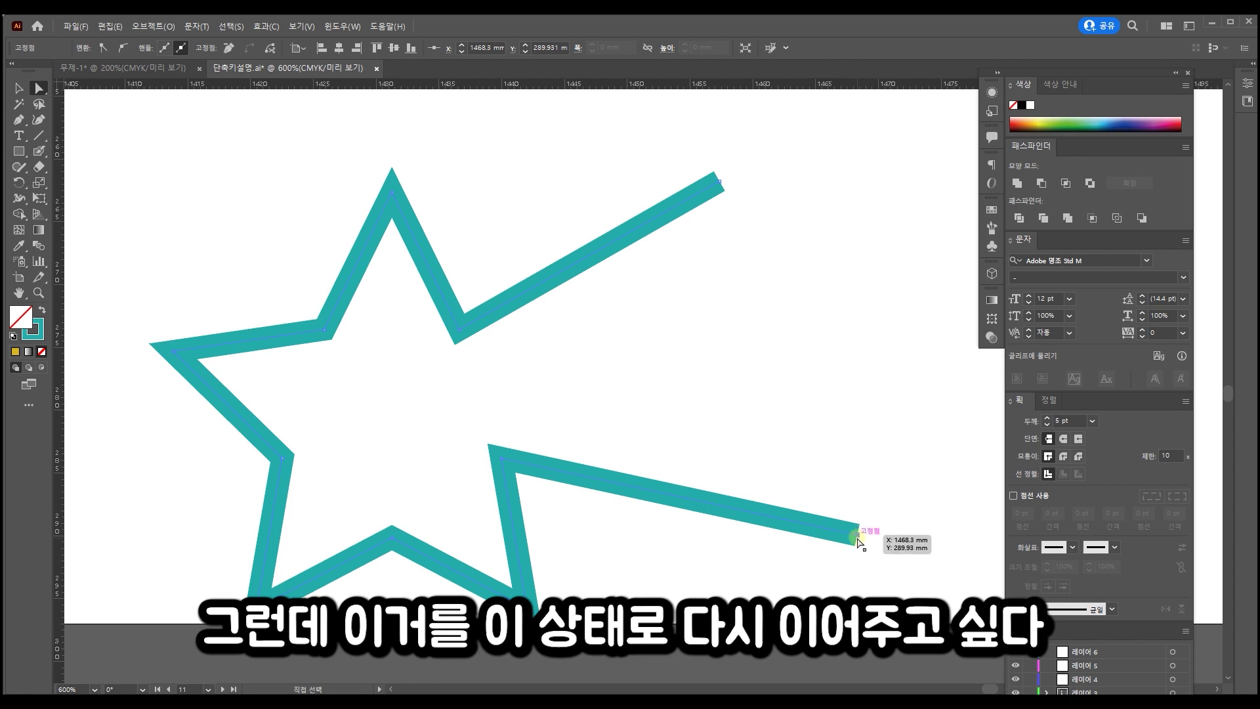
# Step: Try to close the open star by drawing a Pen segment between its two loose ends
pyautogui.click(18, 120)
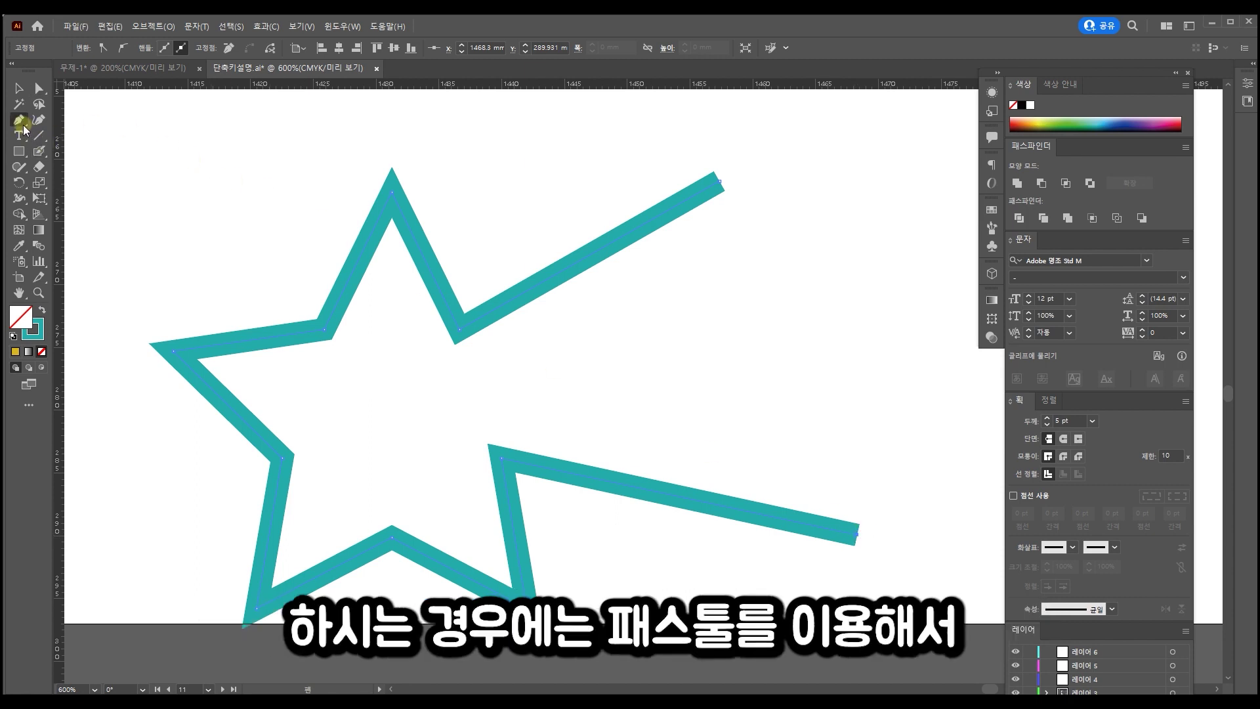
pyautogui.click(715, 191)
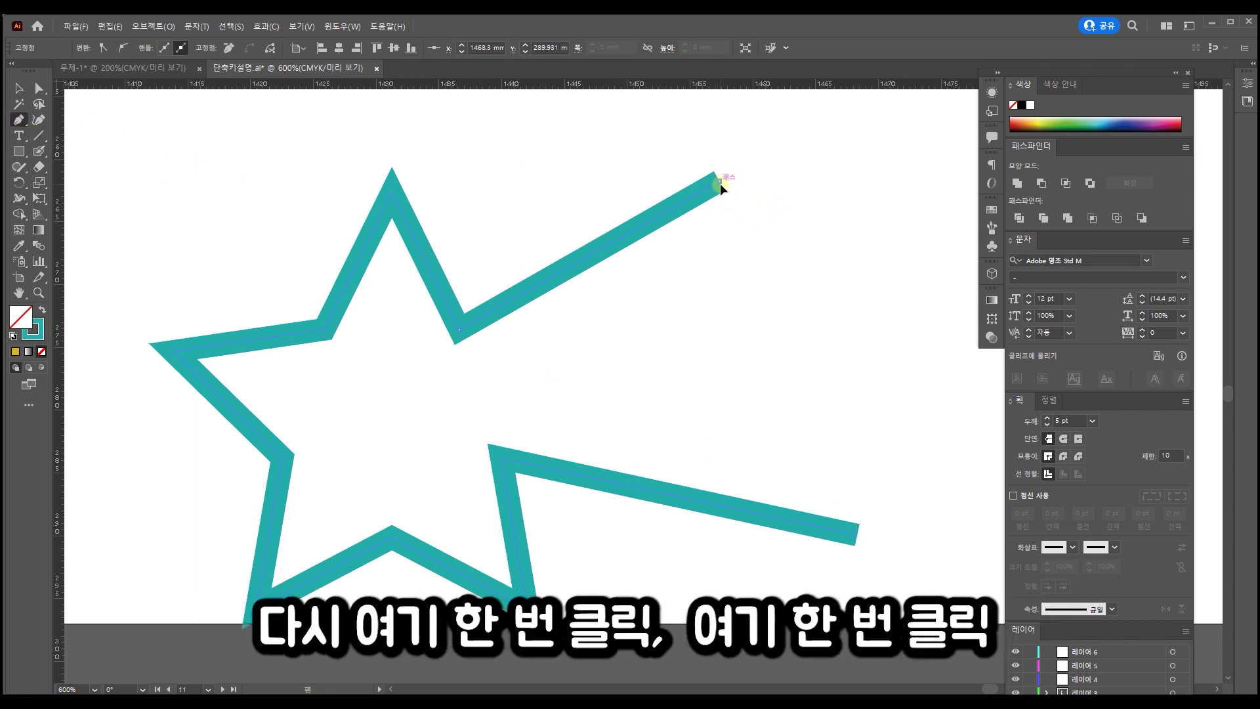
pyautogui.click(857, 533)
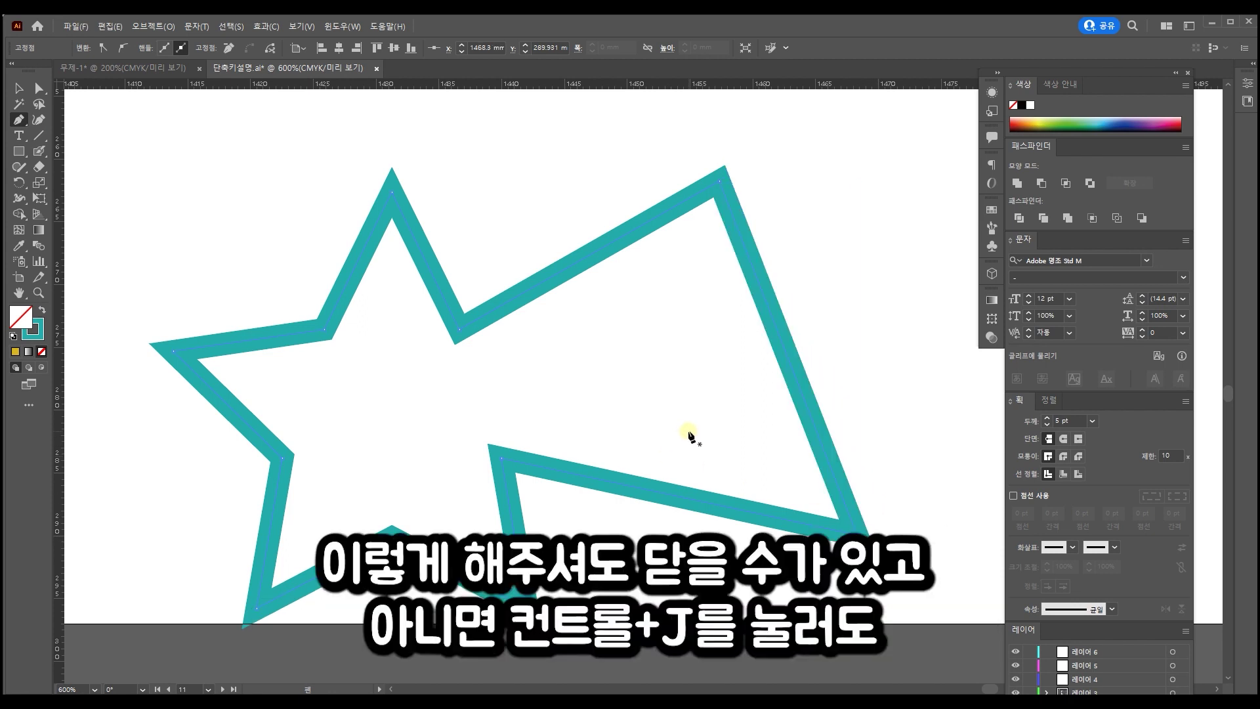
pyautogui.hotkey('ctrl', 'z')
# Step: Select both loose end points of the open star and connect them with a straight segment
pyautogui.hotkey('ctrl', 'j')
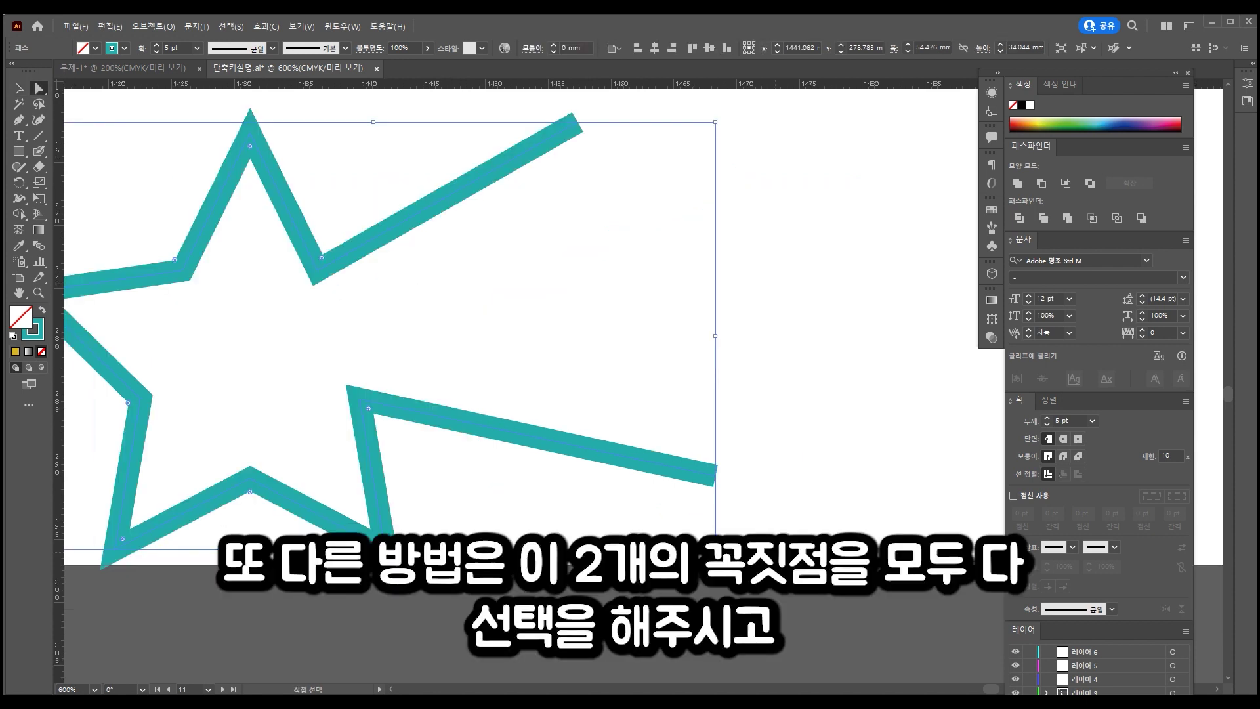
pyautogui.press('a')
pyautogui.moveTo(776, 534); pyautogui.dragTo(549, 131)
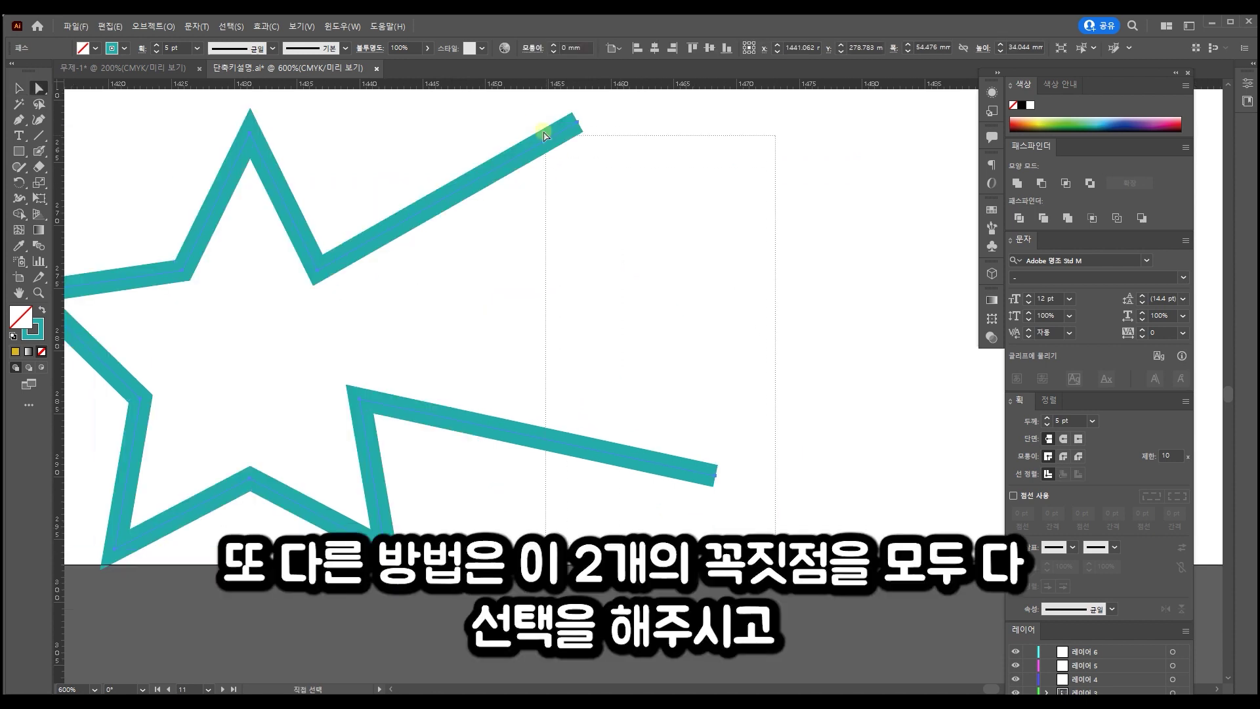
pyautogui.moveTo(769, 534); pyautogui.dragTo(575, 154)
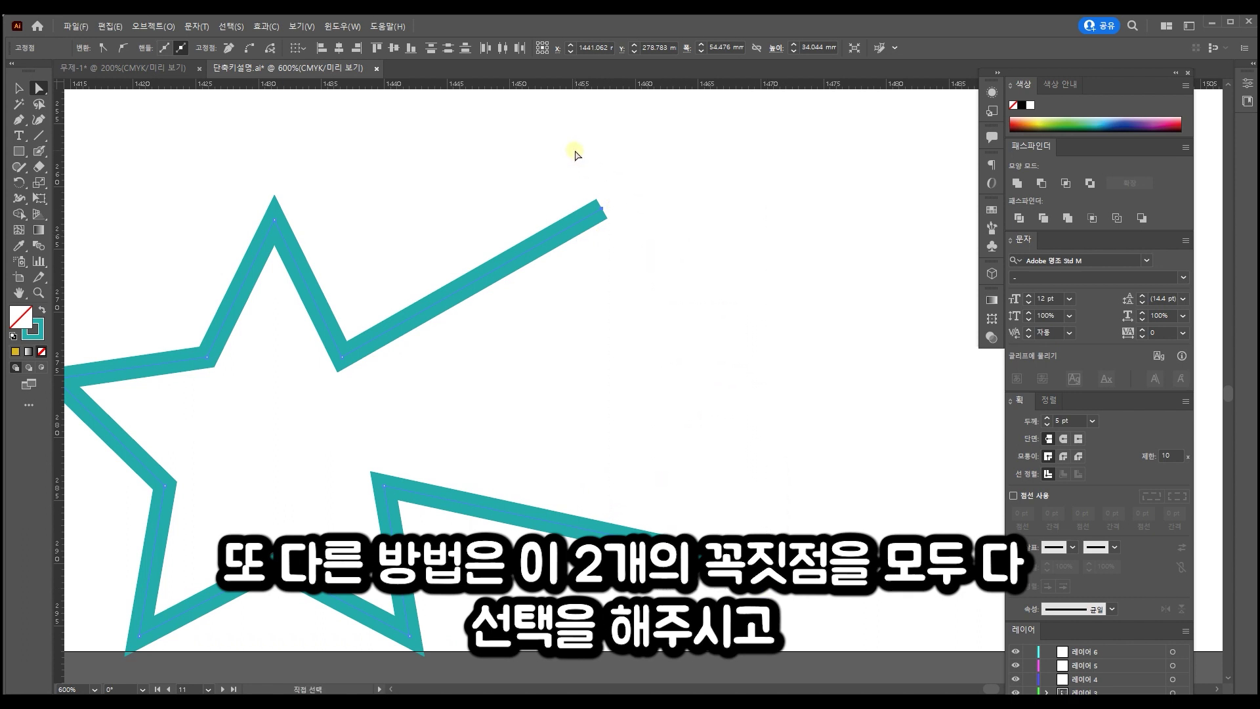
pyautogui.click(251, 47)
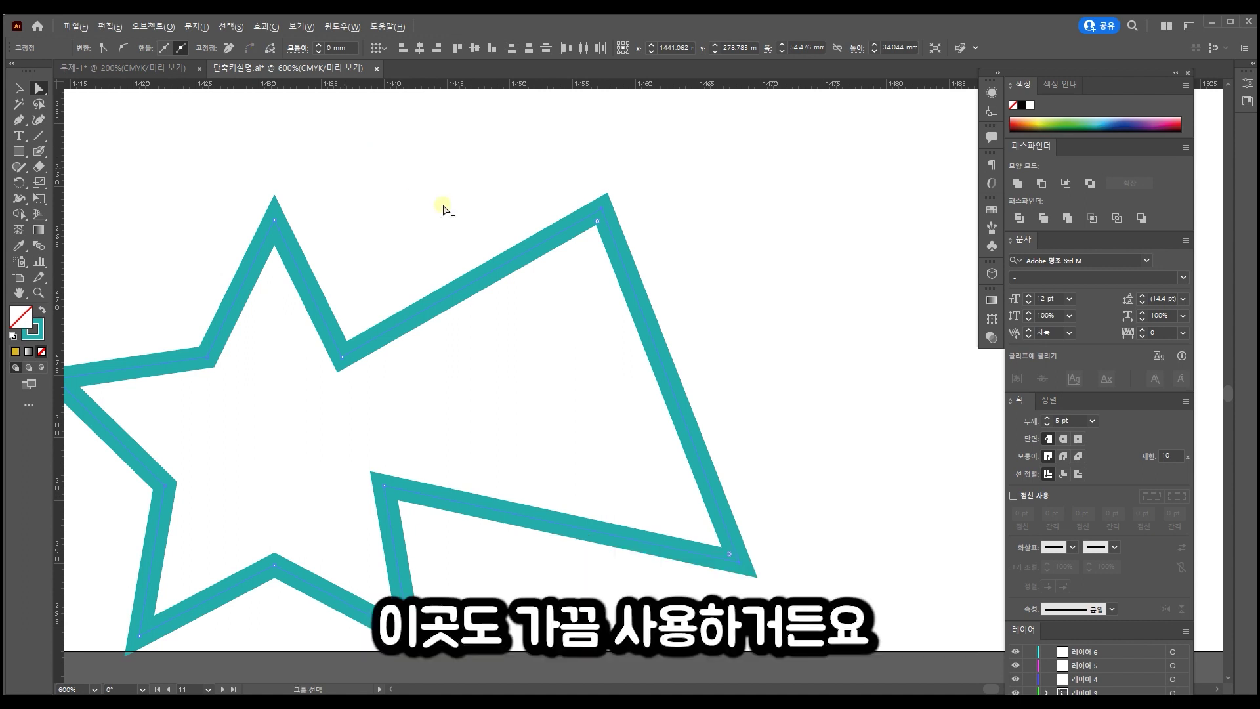
# Step: Duplicate the green star below the original and add another copy to its right, rotated slightly counterclockwise
pyautogui.scroll(-2, 442, 217)
pyautogui.moveTo(630, 155); pyautogui.dragTo(603, 381)
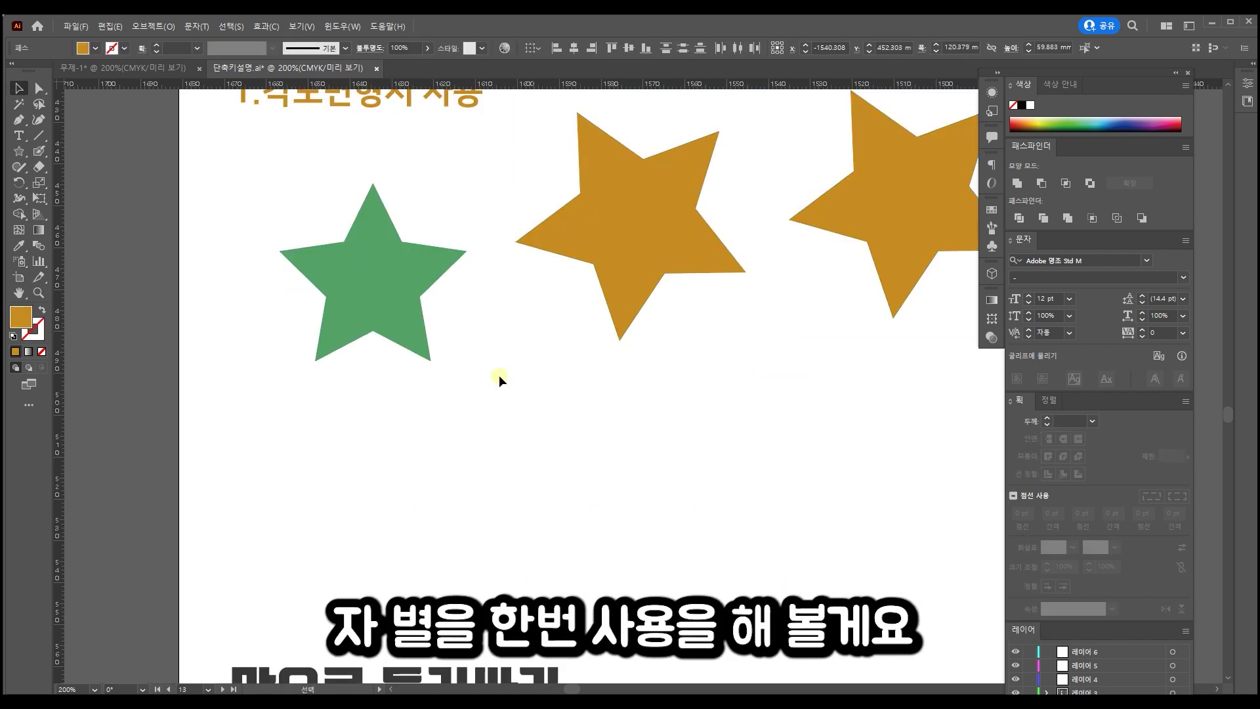
pyautogui.click(395, 301)
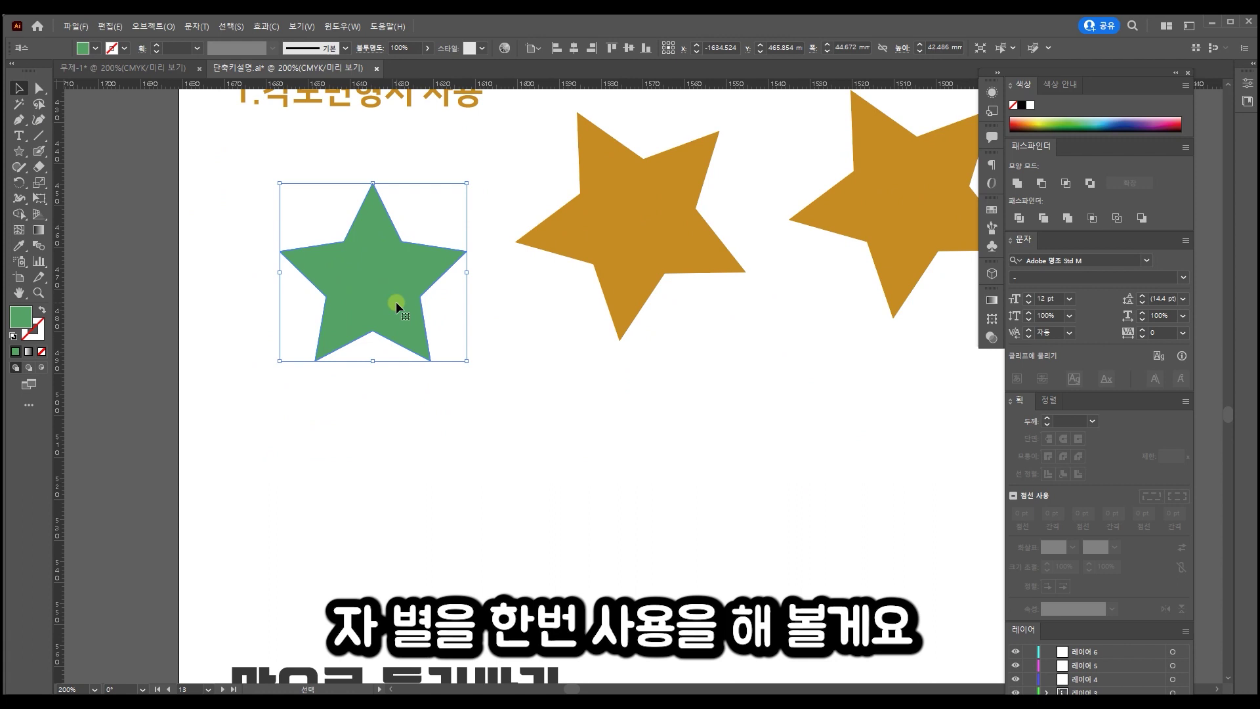
pyautogui.moveTo(396, 302); pyautogui.dragTo(445, 522)
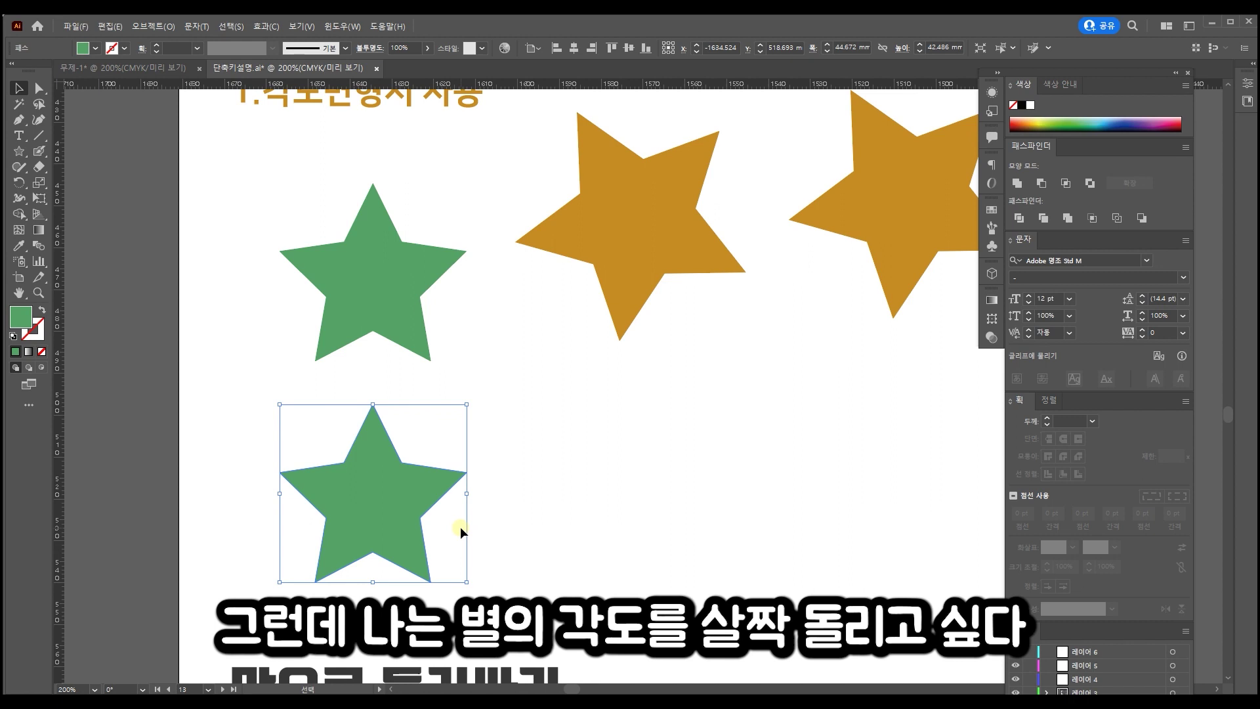
pyautogui.moveTo(407, 501); pyautogui.dragTo(695, 502)
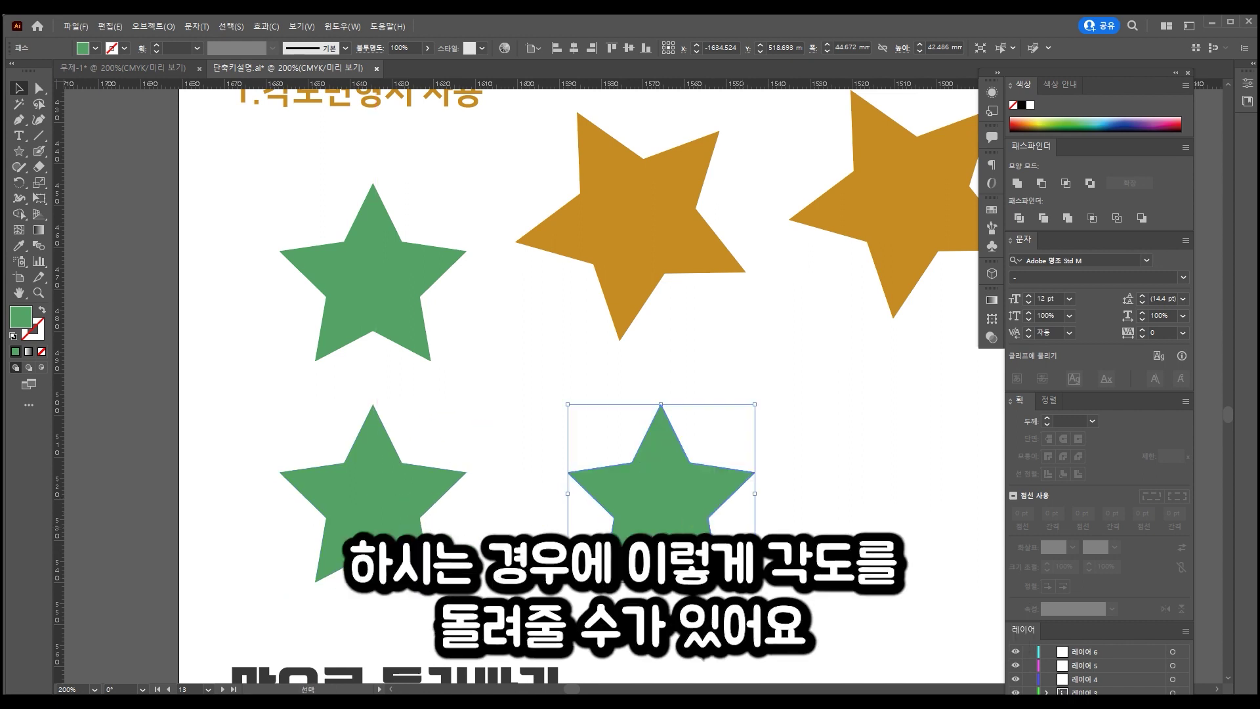
pyautogui.moveTo(737, 564); pyautogui.dragTo(762, 521)
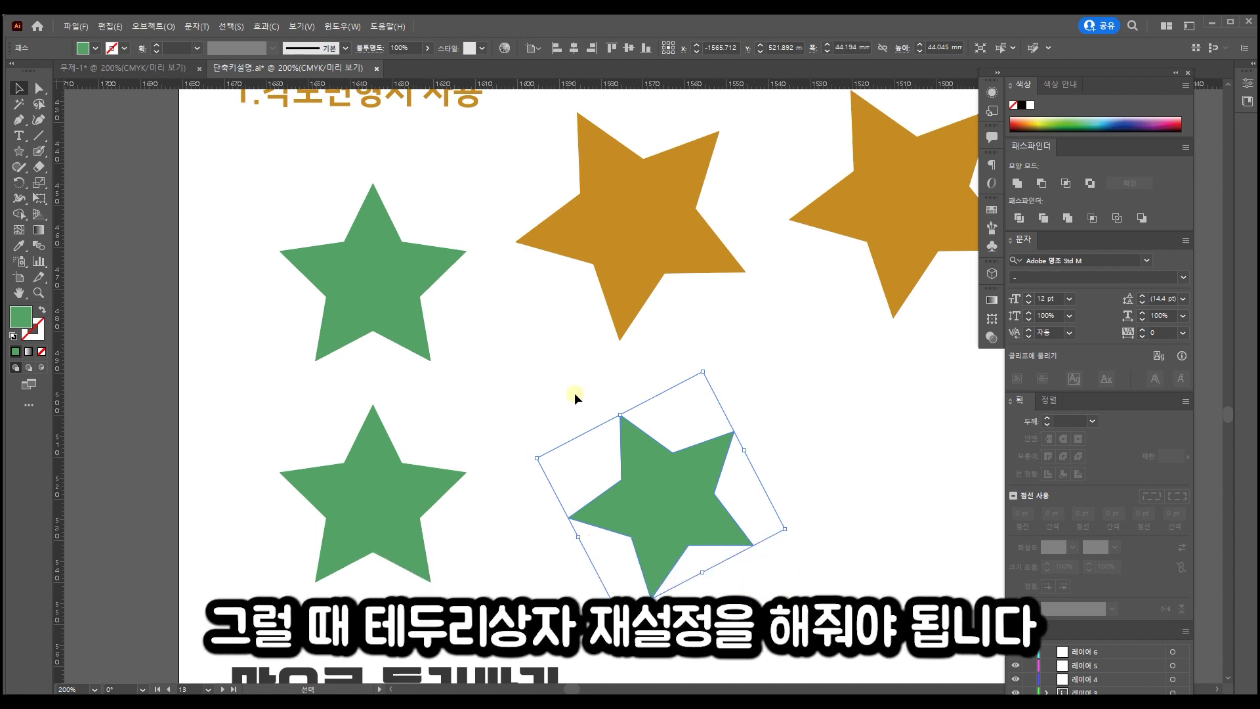
# Step: Reset the bounding box of the selected rotated green star
pyautogui.click(160, 26)
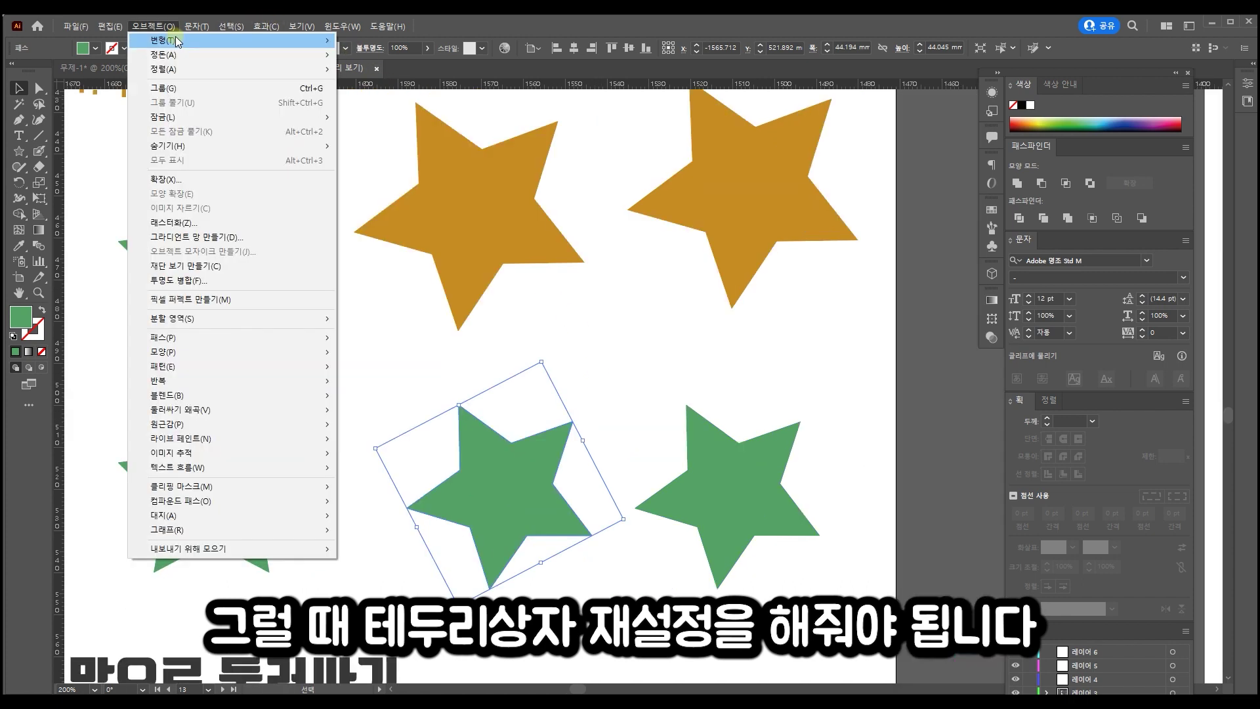
pyautogui.moveTo(173, 41)
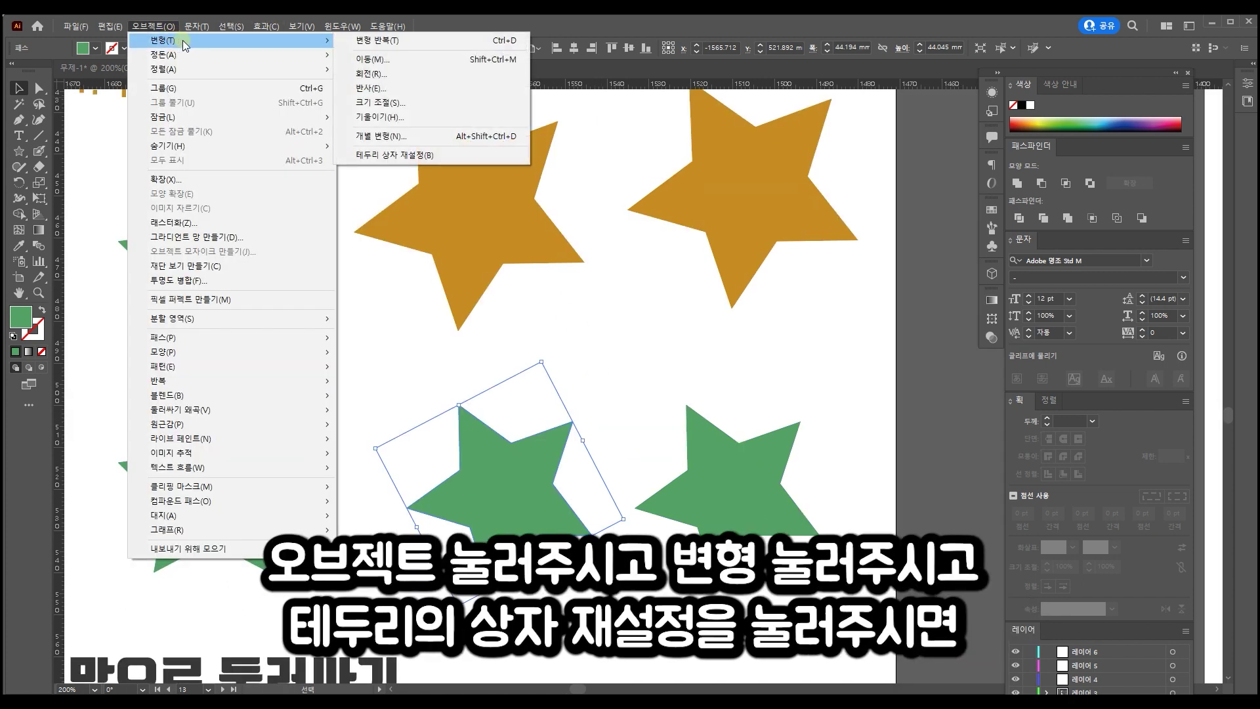
pyautogui.click(435, 156)
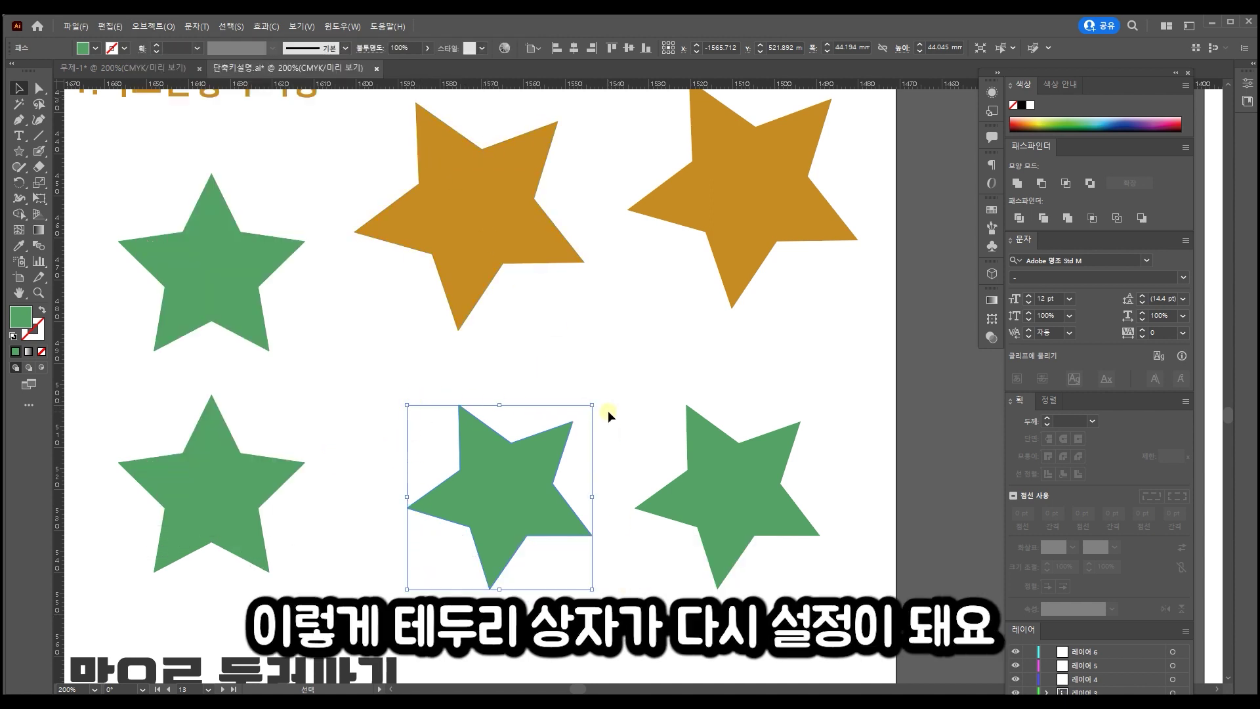
# Step: Compare the bounding boxes of the two rotated green stars by selecting each in turn
pyautogui.scroll(1, 613, 495)
pyautogui.scroll(-2, 613, 495)
pyautogui.click(712, 315)
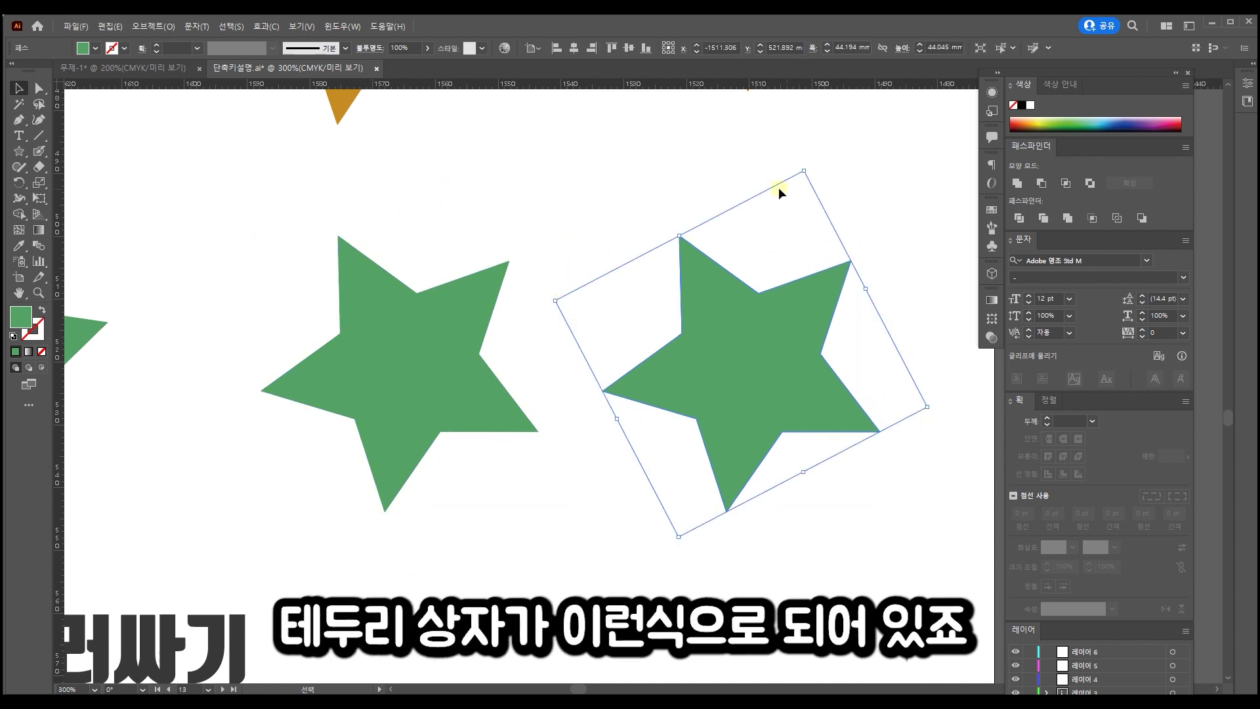
pyautogui.click(418, 360)
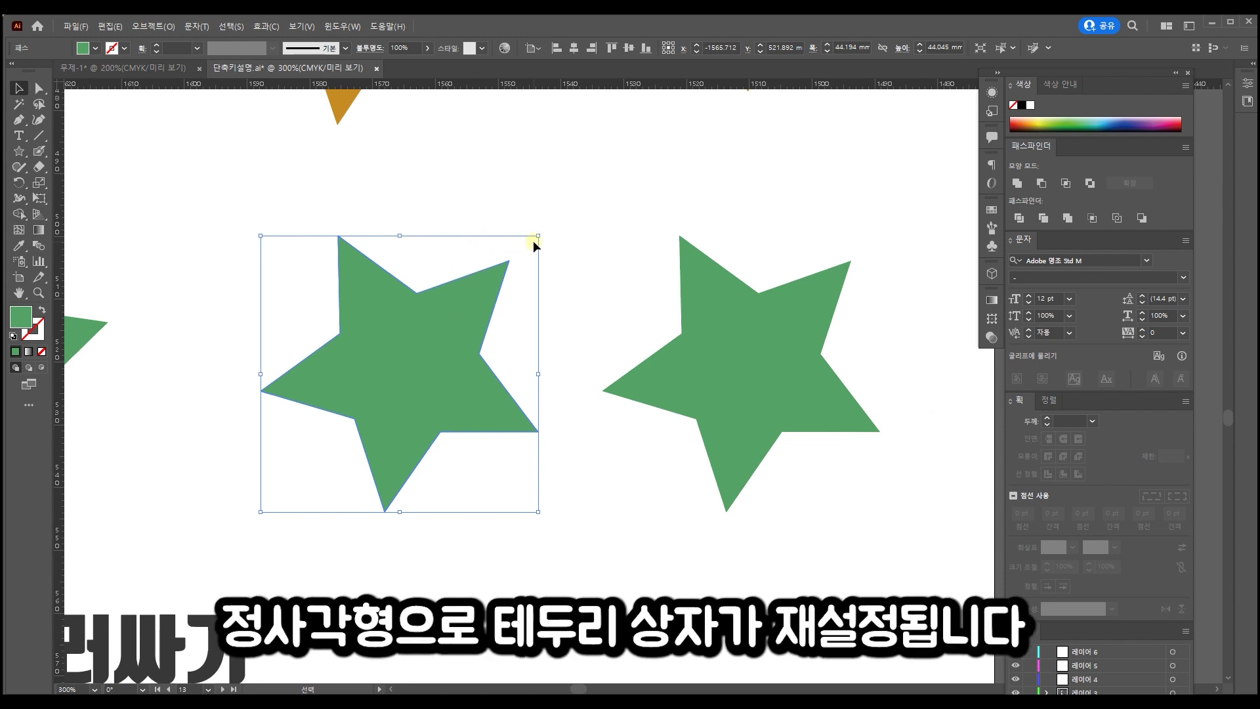
pyautogui.moveTo(530, 206); pyautogui.dragTo(277, 421)
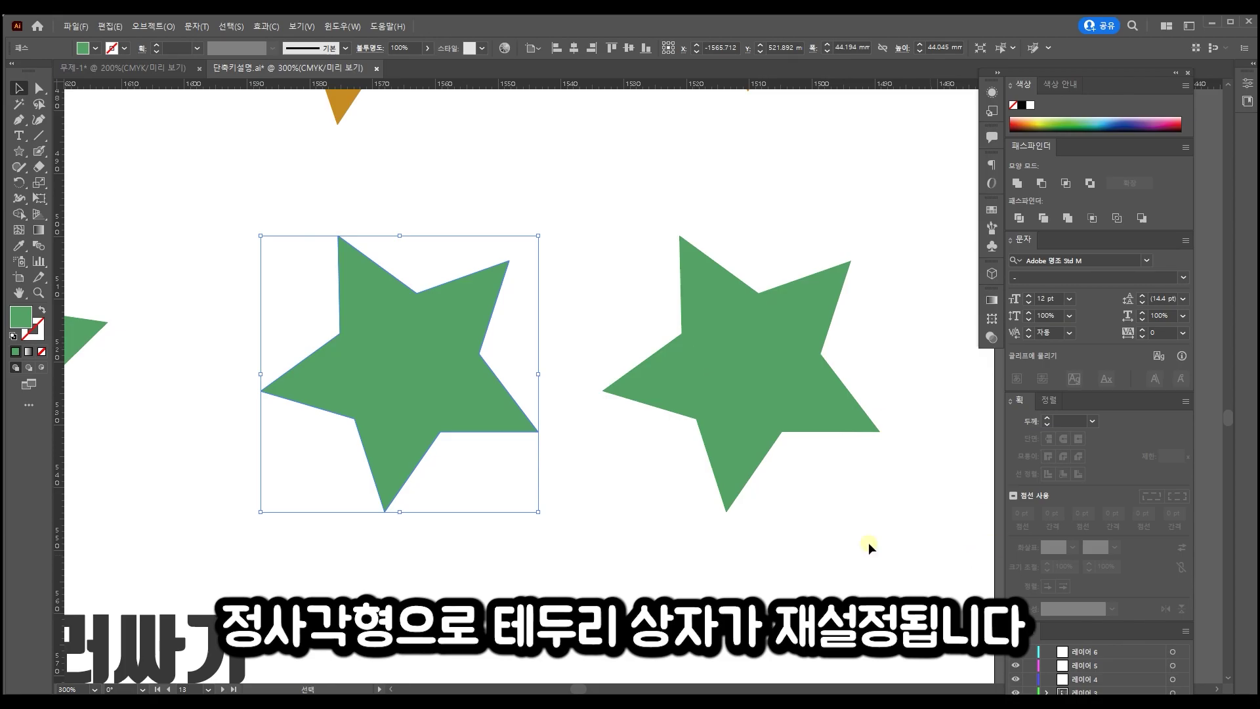
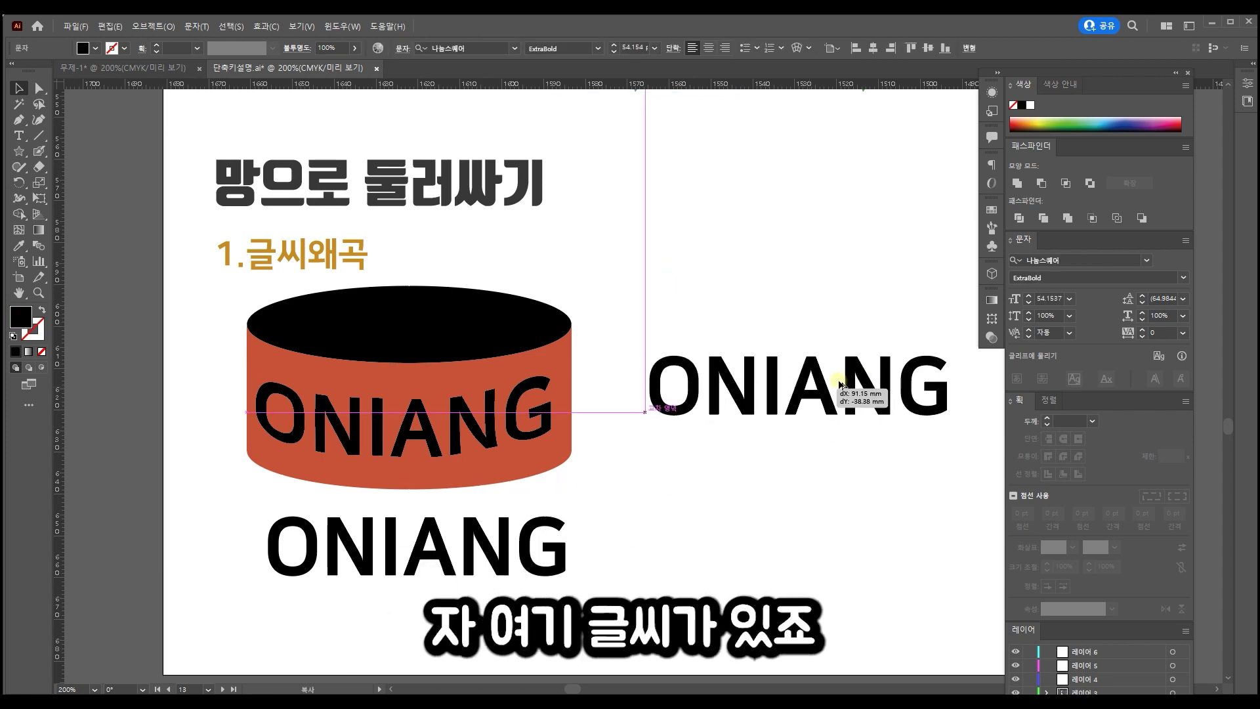
# Step: Duplicate the ONIANG text to the right and convert the copy to an envelope mesh with 3 rows and 3 columns
pyautogui.moveTo(849, 401); pyautogui.dragTo(899, 395)
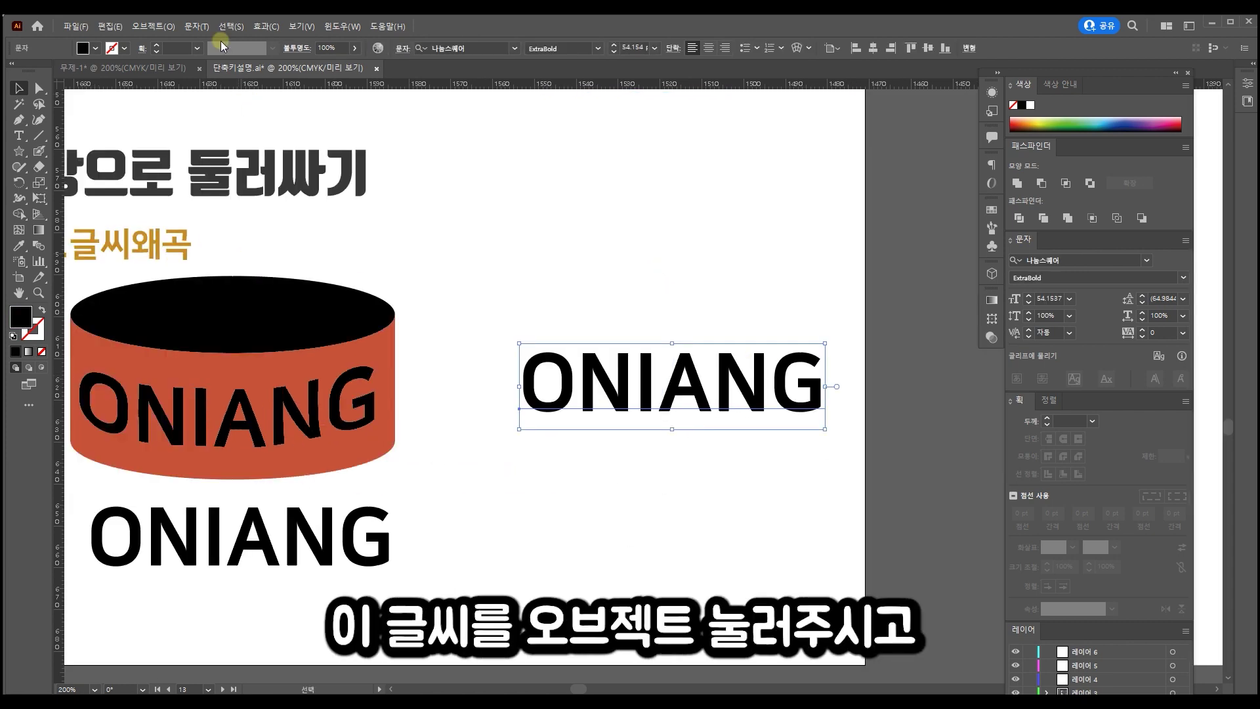
pyautogui.click(163, 26)
pyautogui.click(161, 26)
pyautogui.click(164, 27)
pyautogui.moveTo(256, 410)
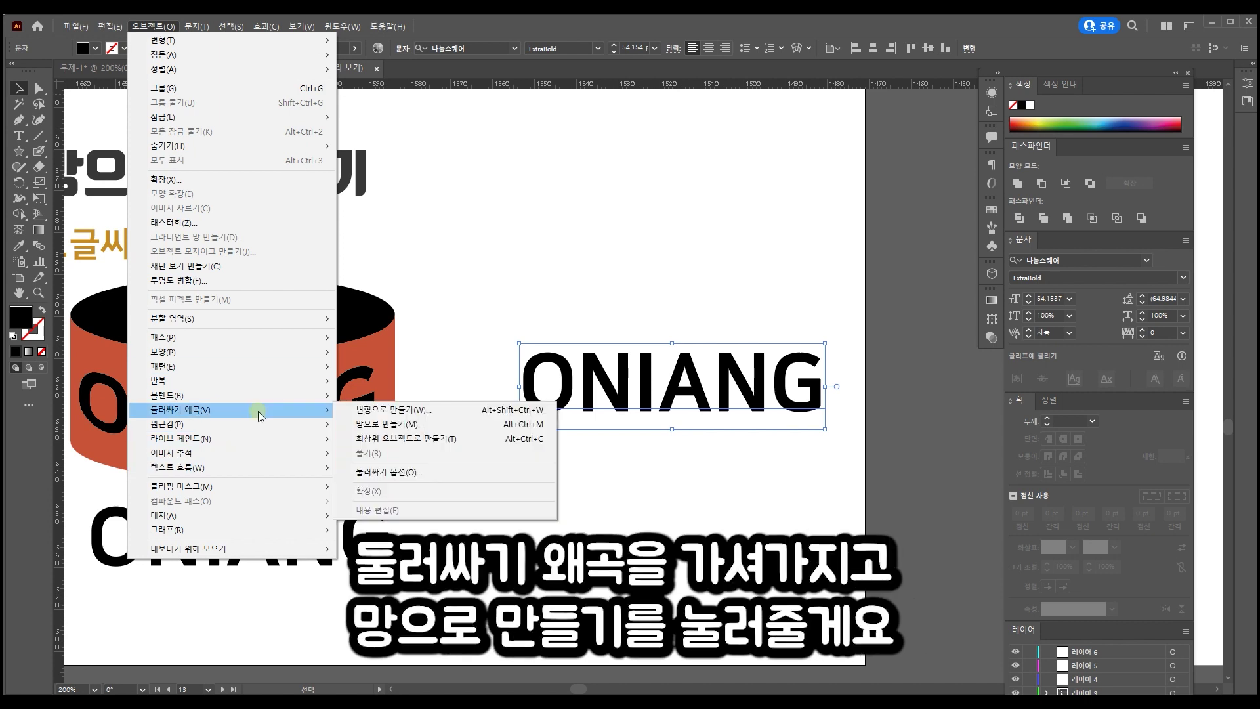
pyautogui.click(424, 424)
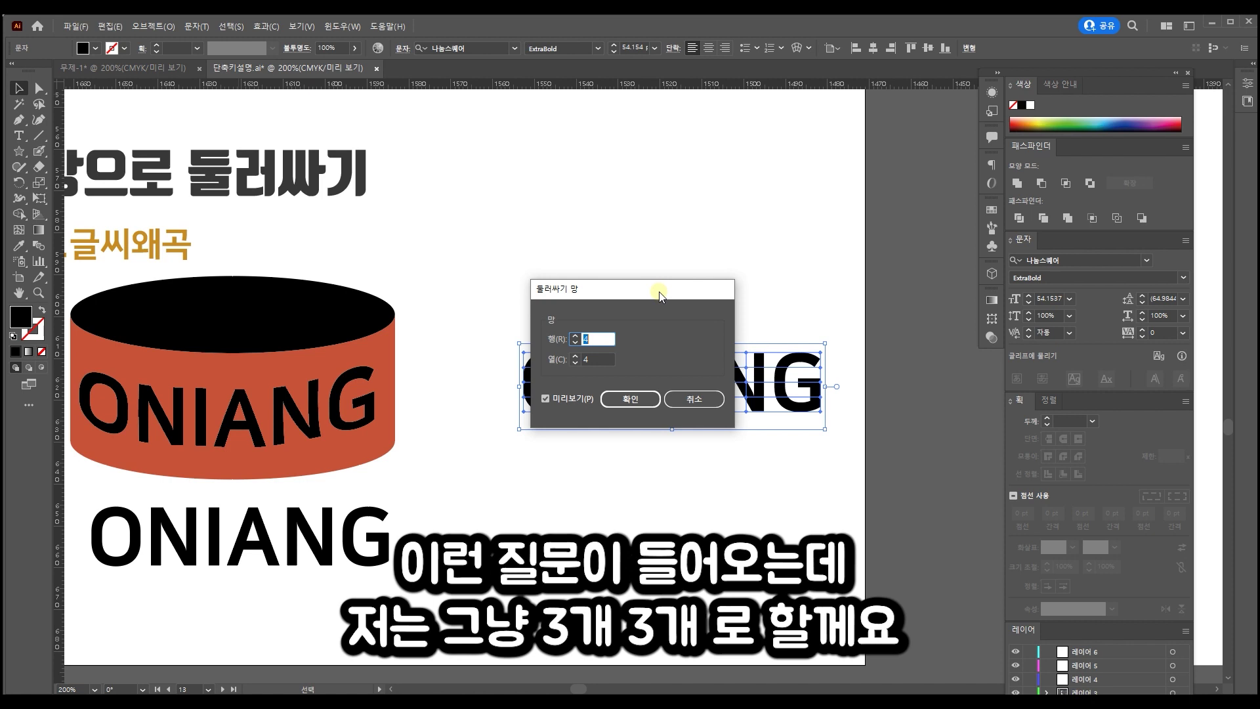
pyautogui.write('3')
pyautogui.press('Tab')
pyautogui.write('3')
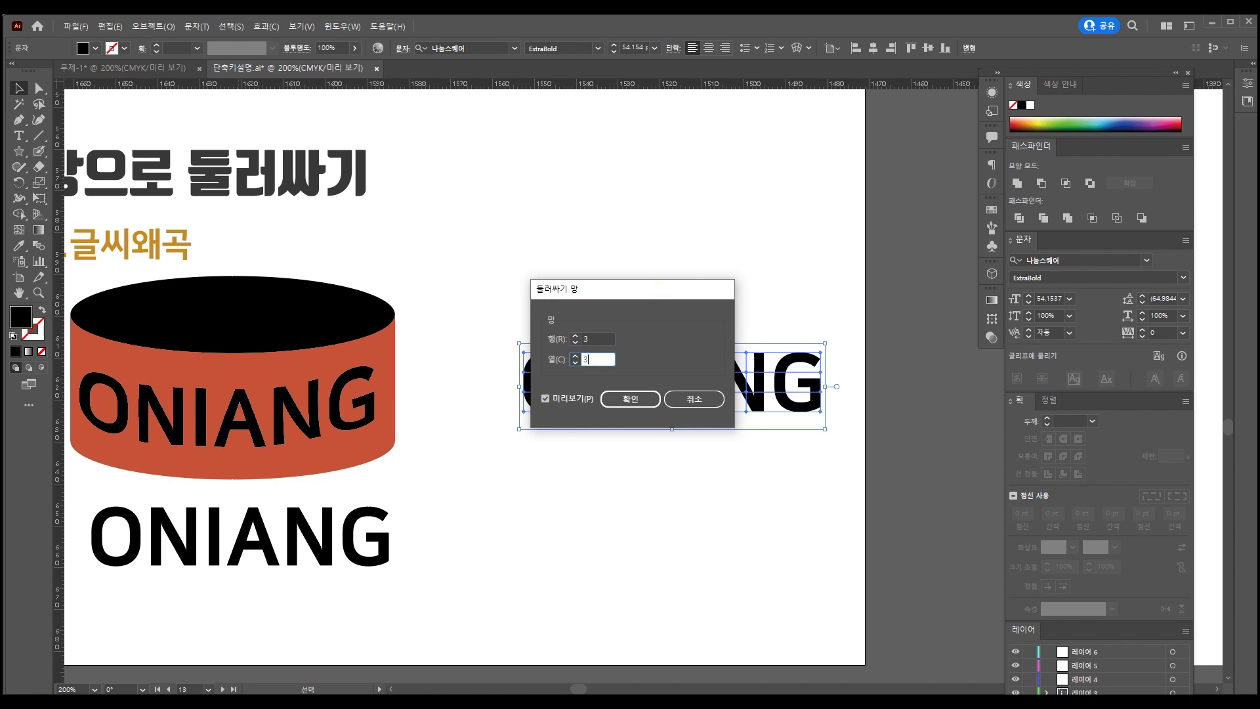
pyautogui.click(648, 407)
# Step: Bend the meshed ONIANG text by raising the mesh points at its left end and lowering those at its right end
pyautogui.scroll(3, 649, 407)
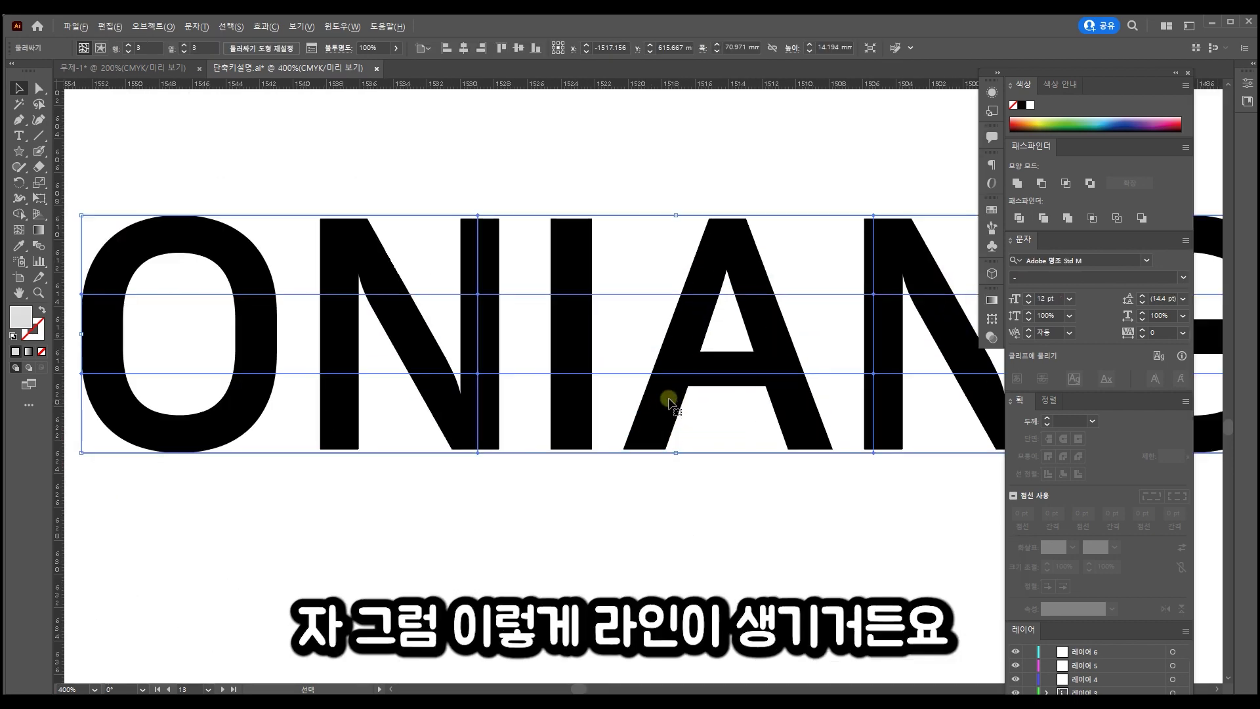
pyautogui.scroll(-1, 668, 369)
pyautogui.hscroll(2, 216, 183)
pyautogui.press('a')
pyautogui.moveTo(239, 259); pyautogui.dragTo(292, 433)
pyautogui.moveTo(271, 367); pyautogui.dragTo(273, 303)
pyautogui.moveTo(825, 273); pyautogui.dragTo(896, 443)
pyautogui.moveTo(863, 336); pyautogui.dragTo(864, 435)
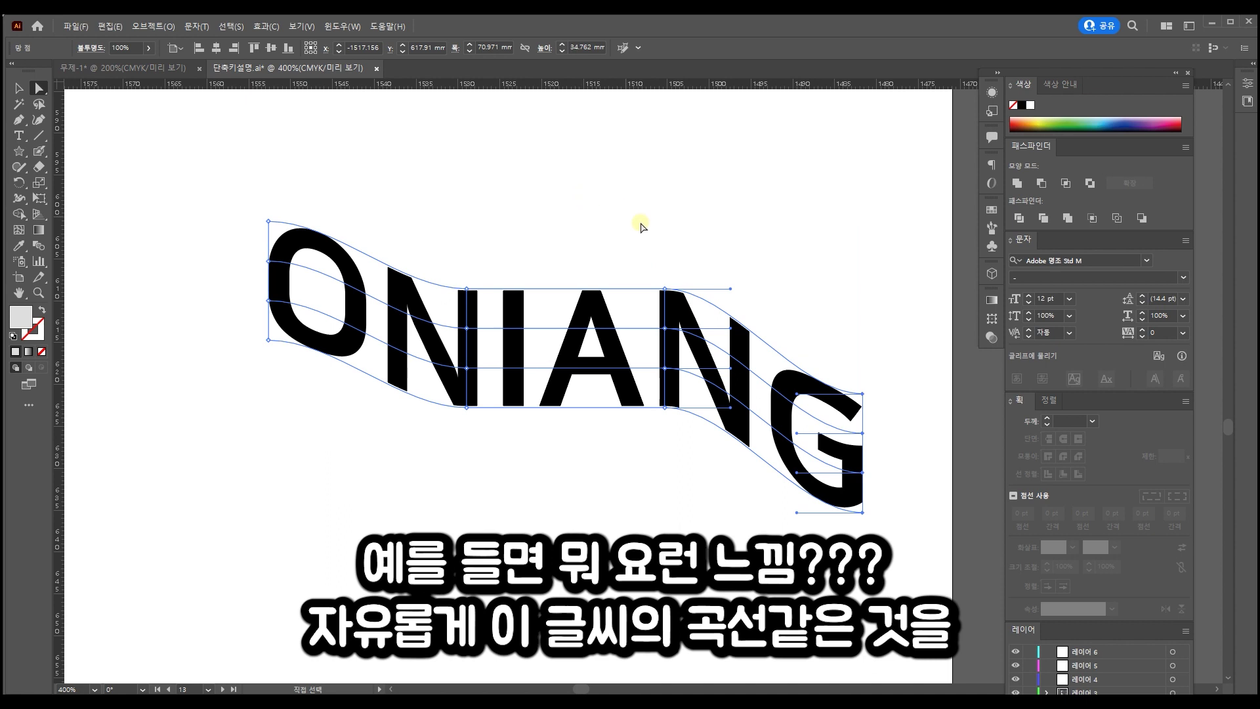
# Step: Raise the mesh points between A and N and those at the left end to bend the ONIANG text into a wave
pyautogui.click(523, 315)
pyautogui.moveTo(233, 178); pyautogui.dragTo(271, 277)
pyautogui.click(506, 230)
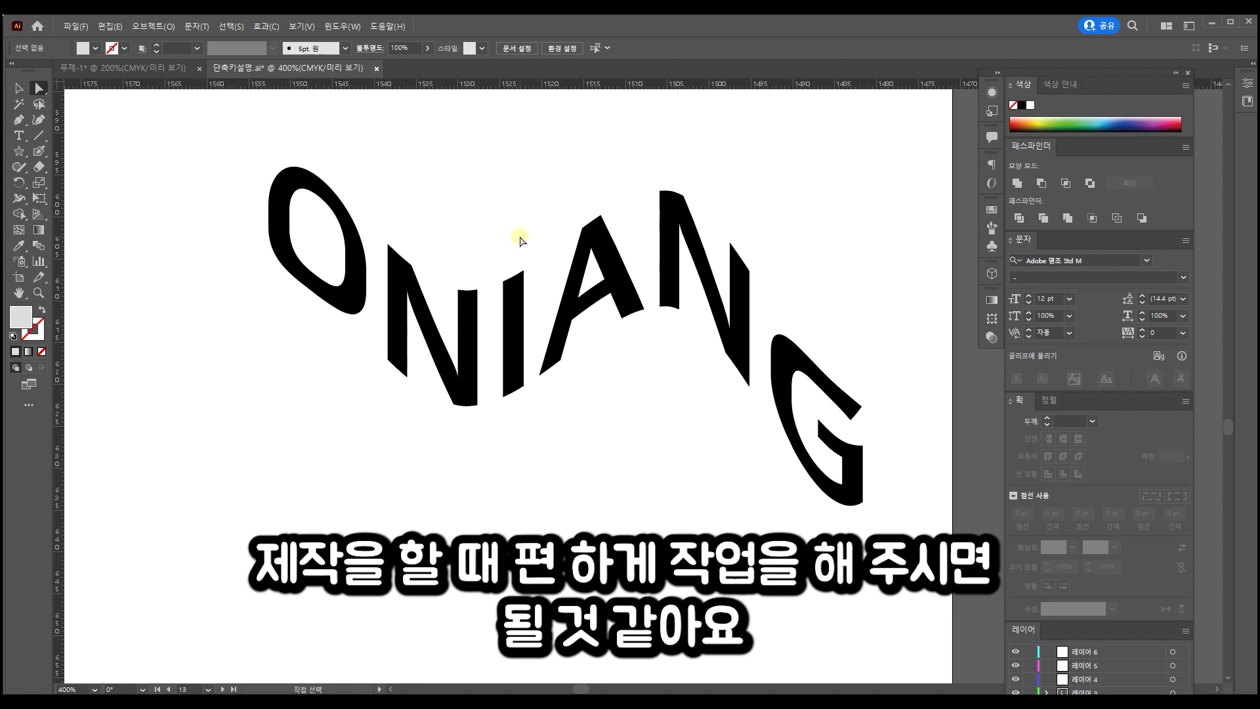
pyautogui.moveTo(520, 247); pyautogui.dragTo(821, 508)
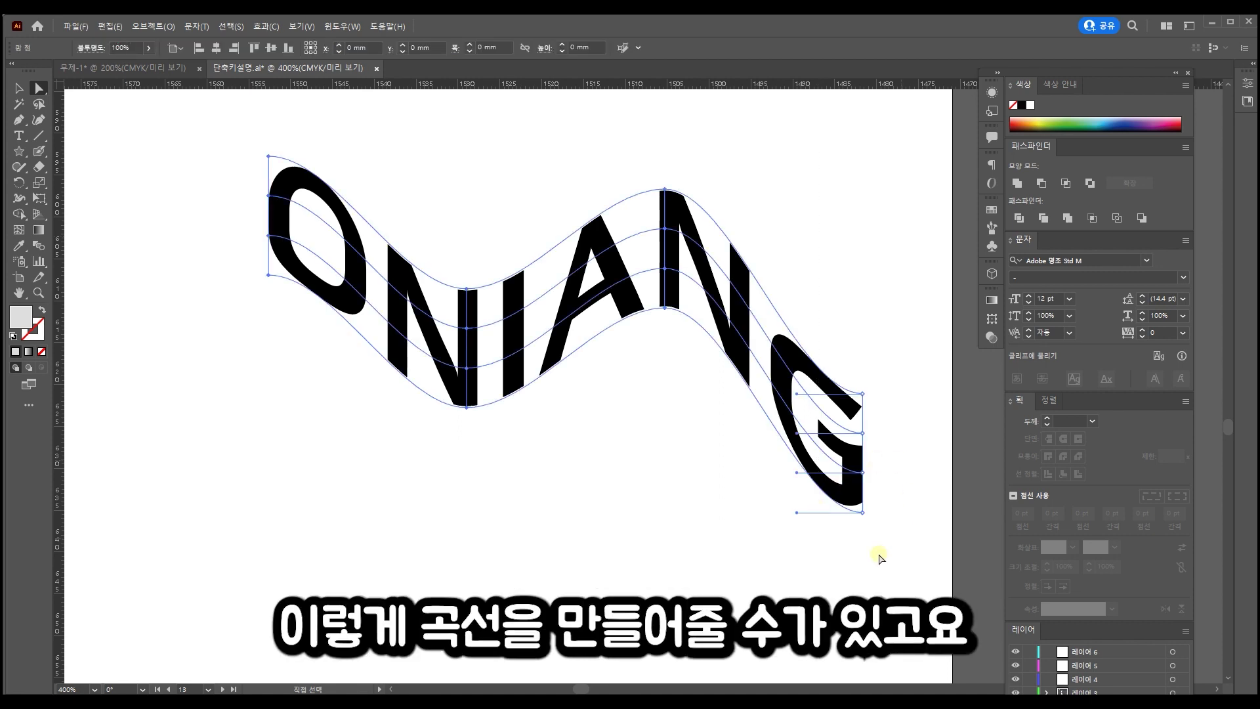
# Step: Examine how the ONIANG lettering on the red cylinder follows the cylinder's curve
pyautogui.click(644, 466)
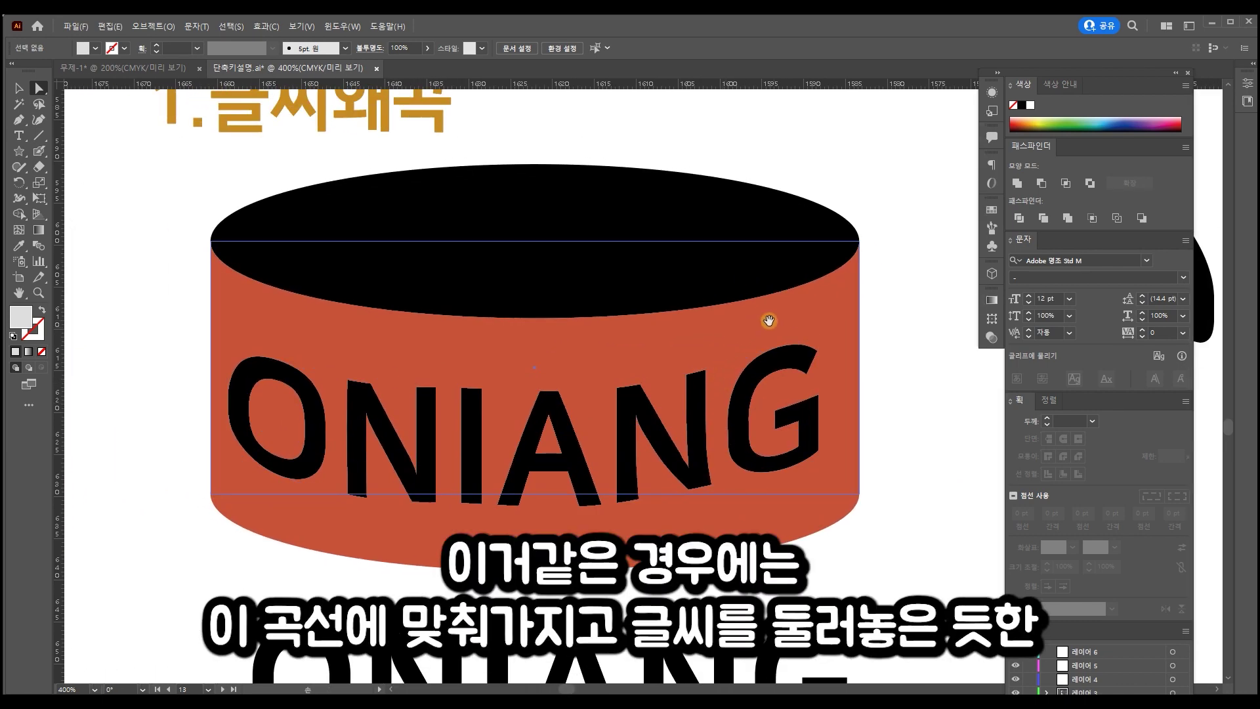
pyautogui.click(793, 320)
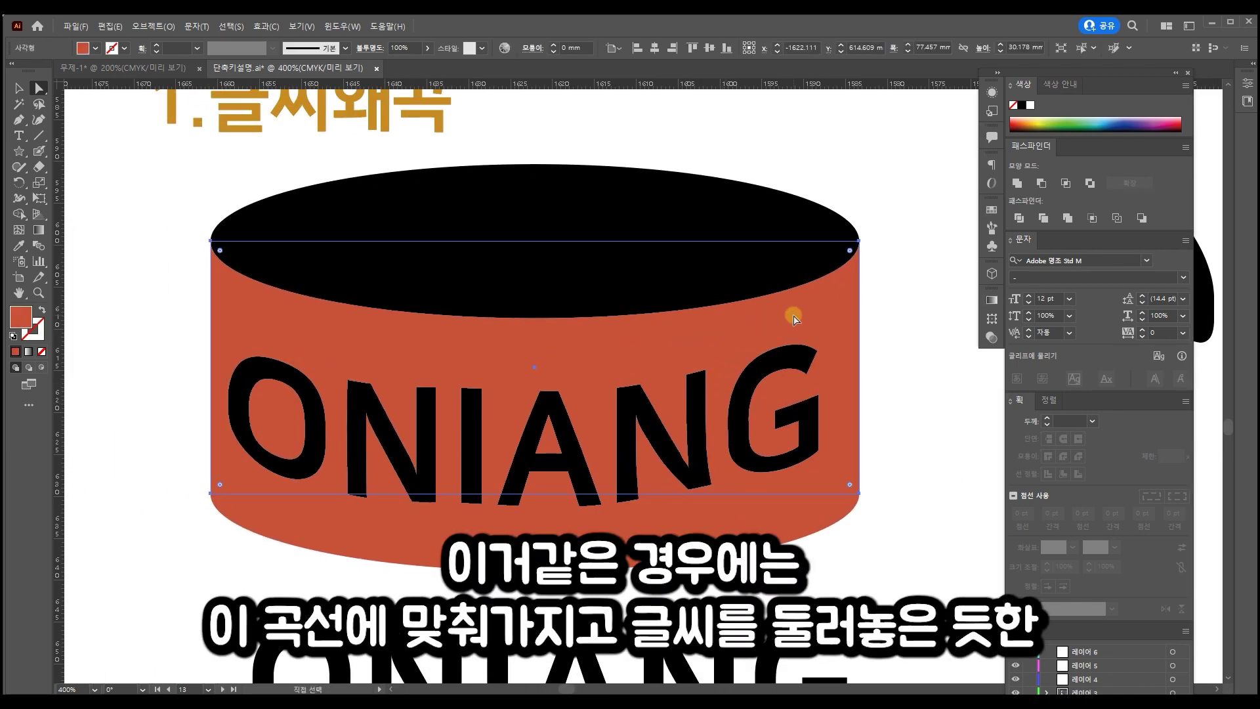
pyautogui.click(915, 354)
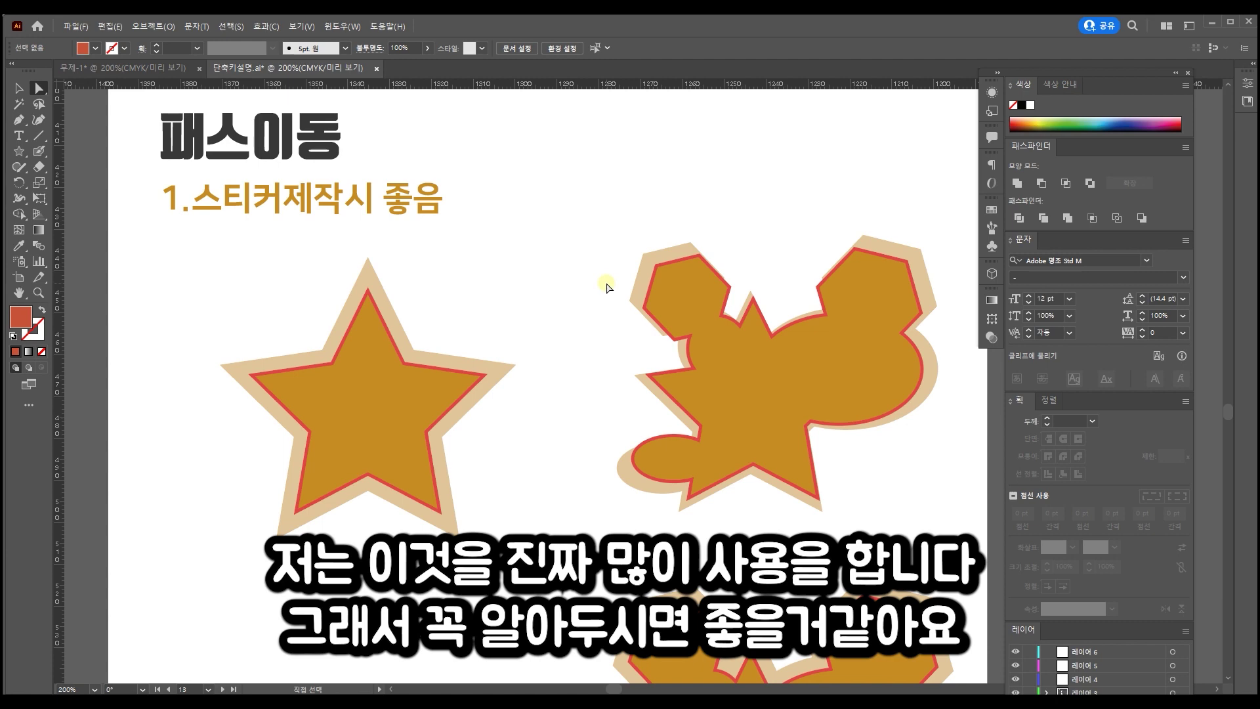
# Step: Shrink a copy of the gold circle about its center to about 30.8 mm across and fill it with green 73C624
pyautogui.hotkey('ctrl', '+')
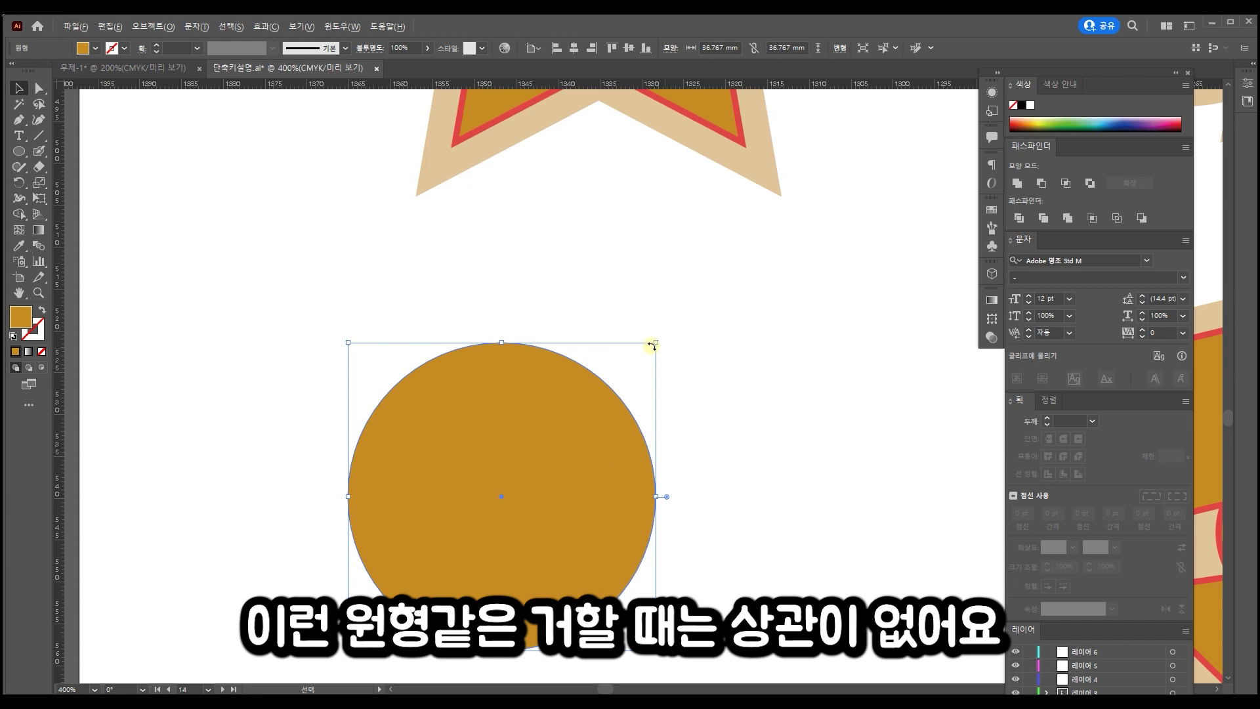
pyautogui.press('a')
pyautogui.press('v')
pyautogui.moveTo(654, 342); pyautogui.dragTo(647, 371)
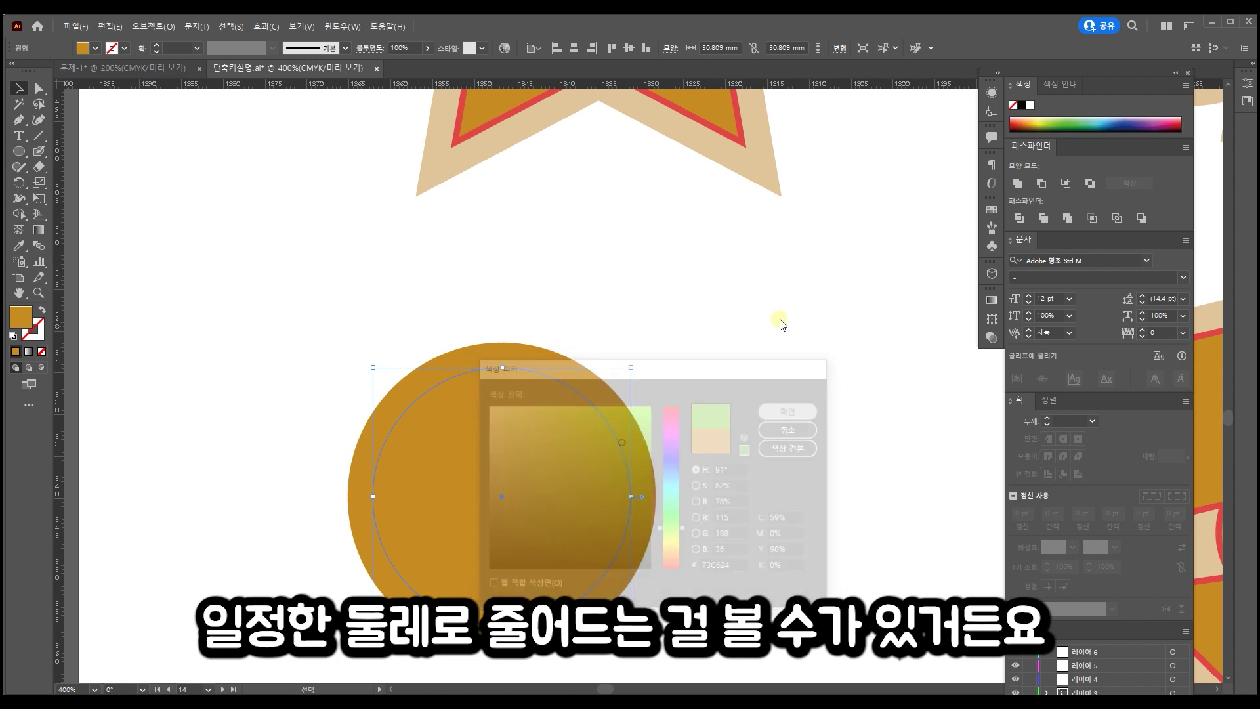
pyautogui.press('Return')
pyautogui.click(780, 317)
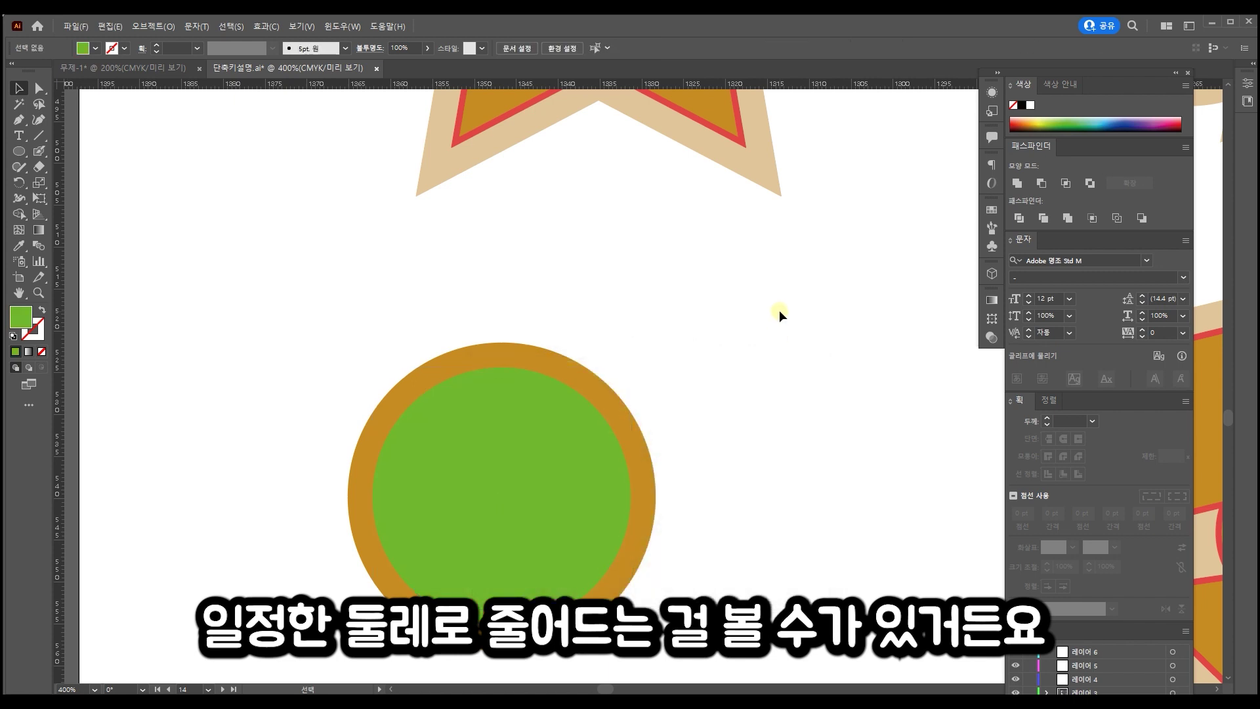
# Step: Shrink a copy of the plain gold star to about 40.8 by 38.8 mm inside the original and fill it with brown 875D1F
pyautogui.moveTo(746, 174); pyautogui.dragTo(716, 451)
pyautogui.click(656, 345)
pyautogui.moveTo(656, 344); pyautogui.dragTo(278, 489)
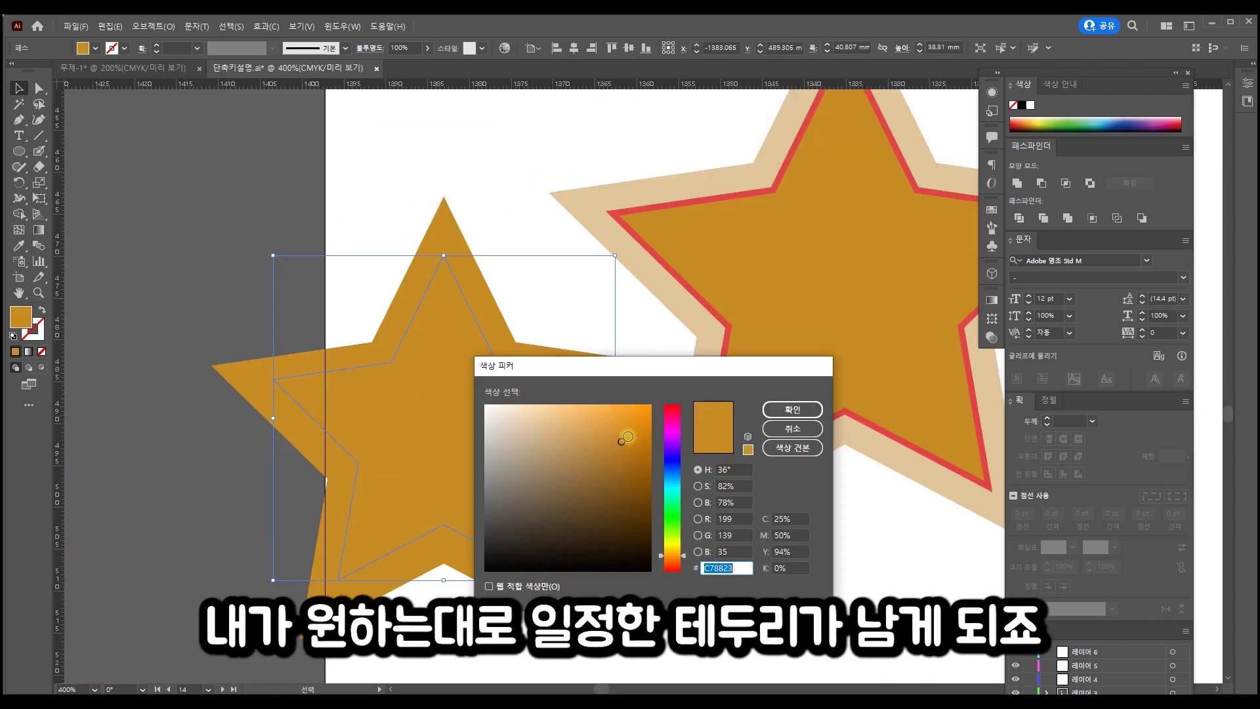
pyautogui.write('875D1F')
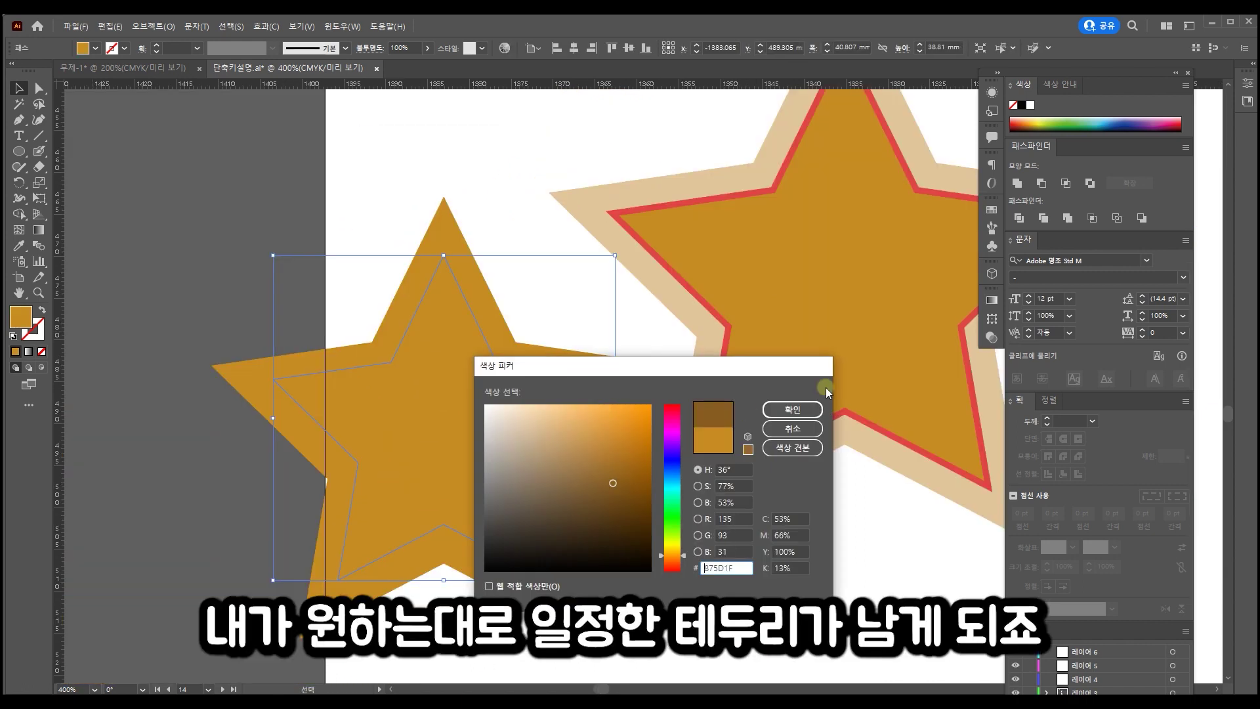
pyautogui.click(792, 409)
pyautogui.click(601, 322)
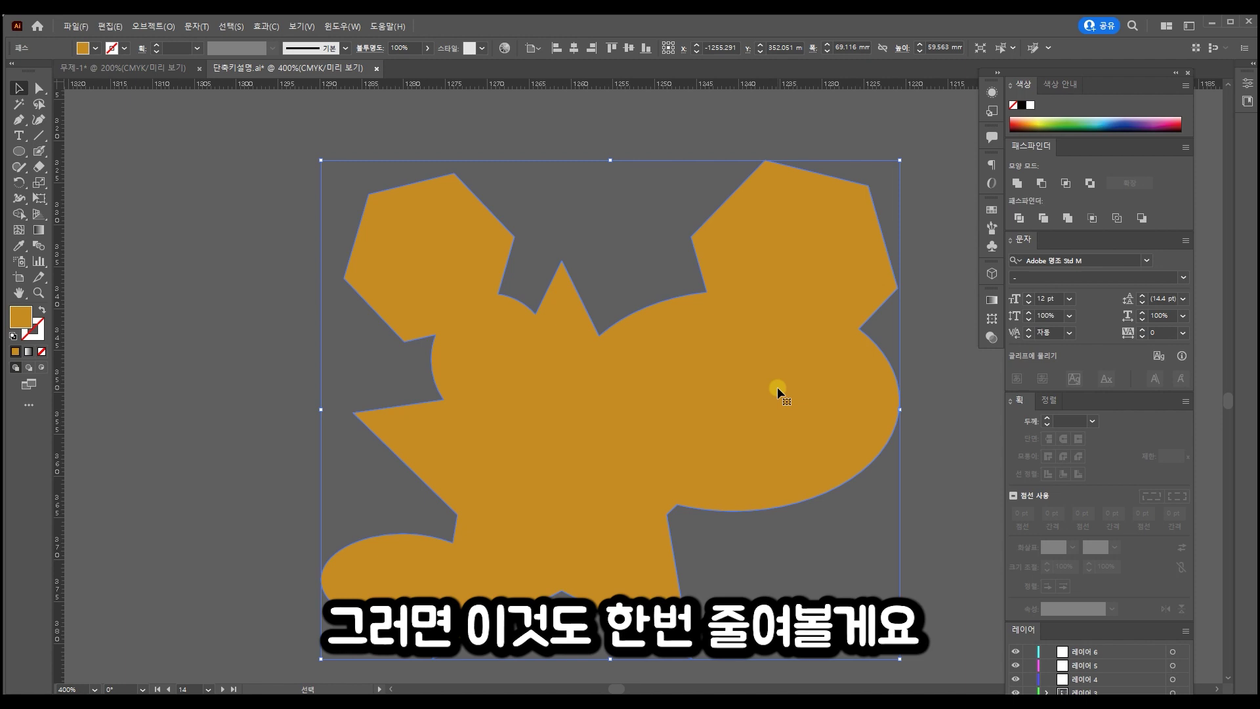
# Step: Copy the irregular gold shape in place, scale the copy down about its center, and fill it green
pyautogui.press('a')
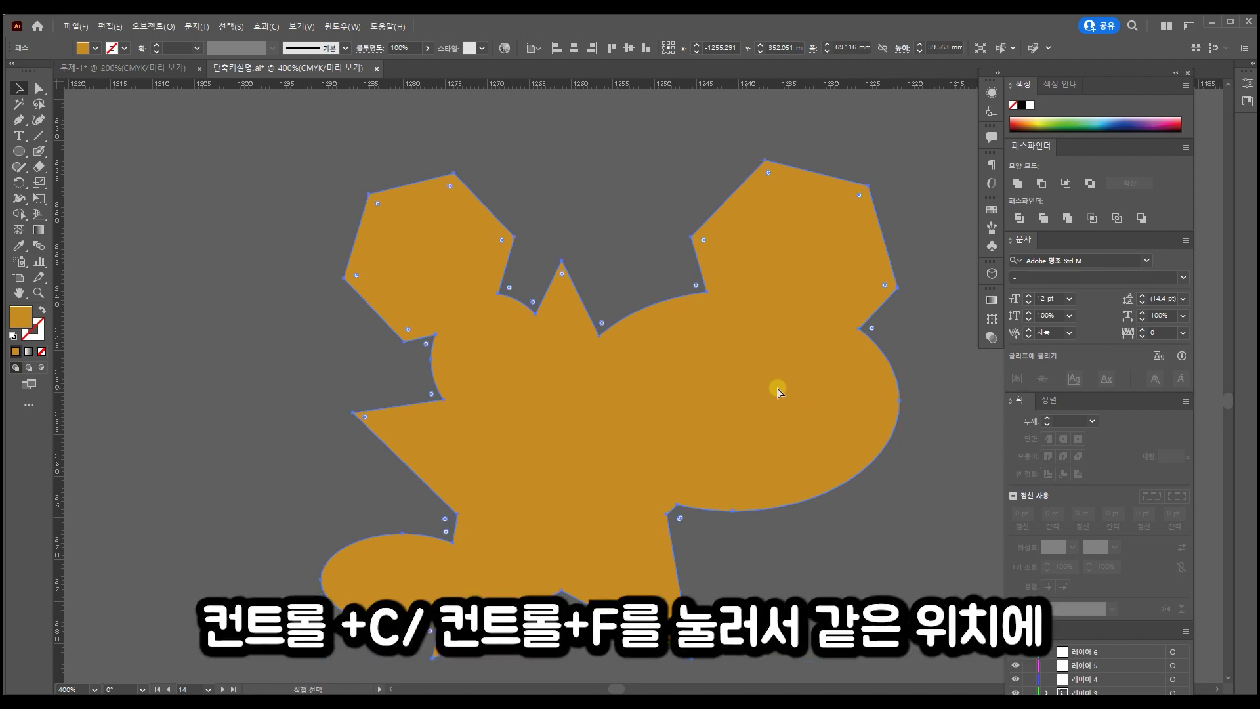
pyautogui.press('v')
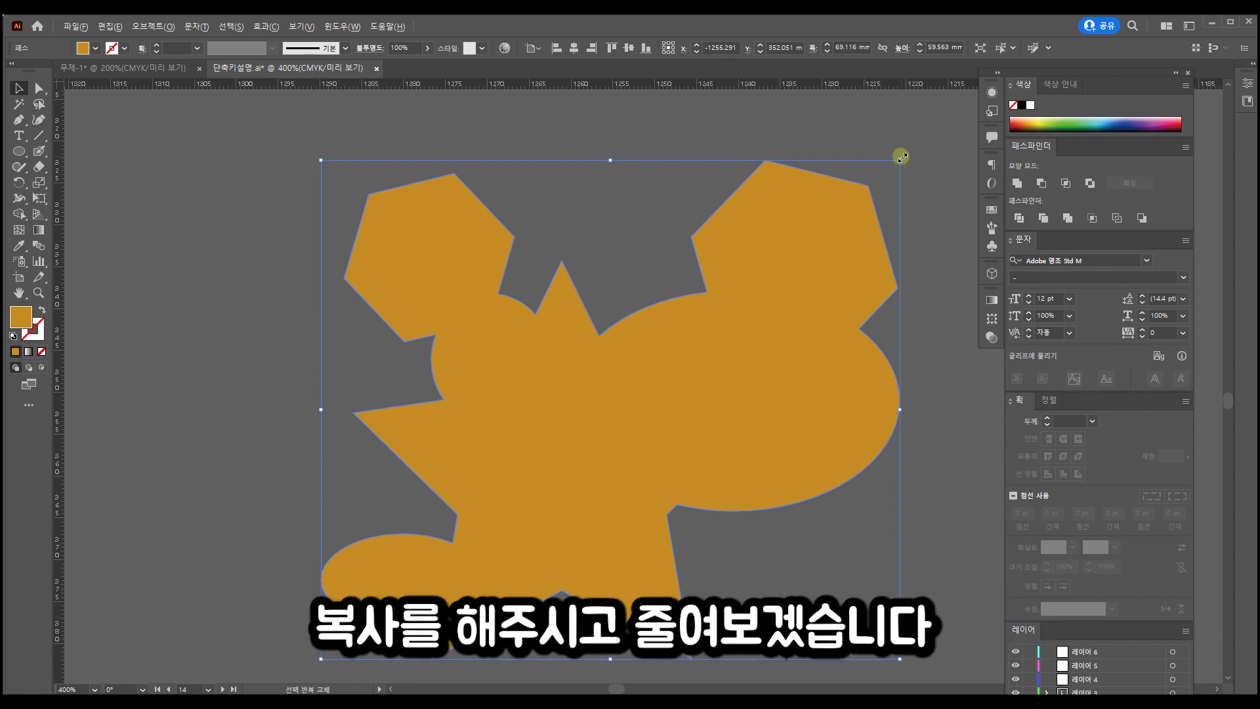
pyautogui.moveTo(902, 158); pyautogui.dragTo(861, 193)
pyautogui.doubleClick(21, 318)
pyautogui.click(935, 420)
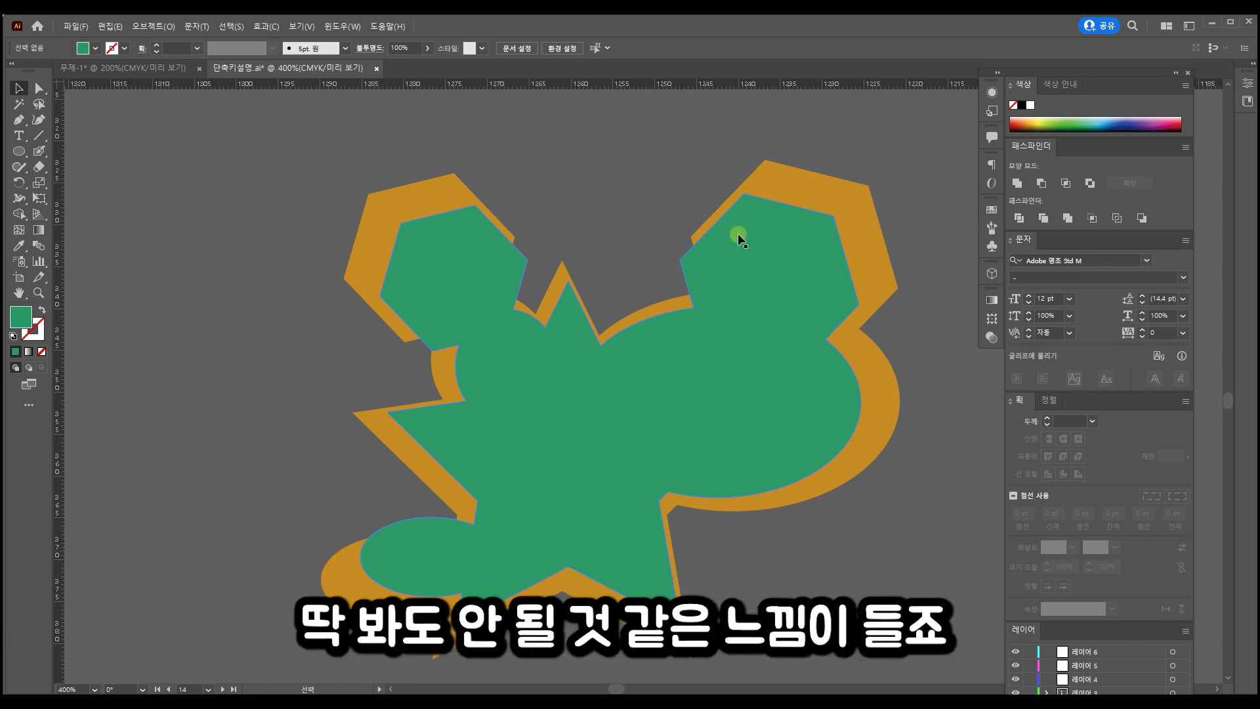
# Step: Offset the path of the irregular gold shape below the circle outward by 3.528 mm with miter joins and a miter limit of 4
pyautogui.scroll(-2, 939, 507)
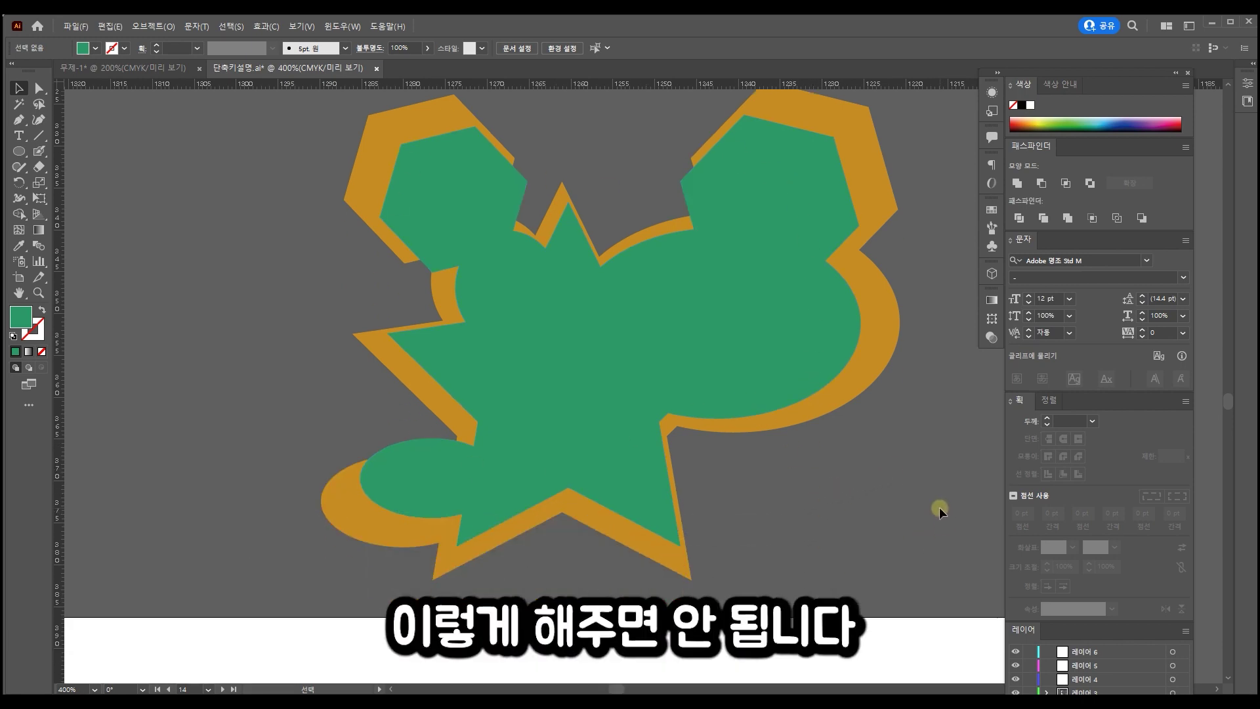
pyautogui.scroll(-2, 940, 507)
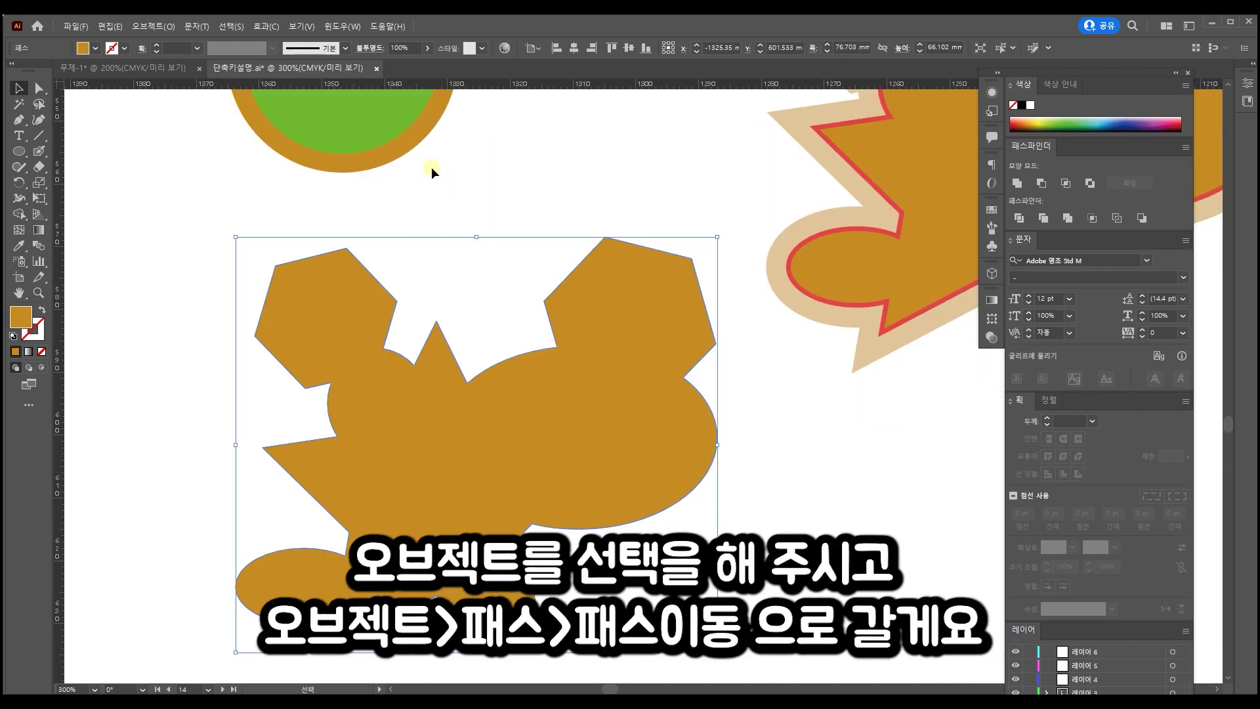
pyautogui.click(166, 31)
pyautogui.moveTo(239, 334)
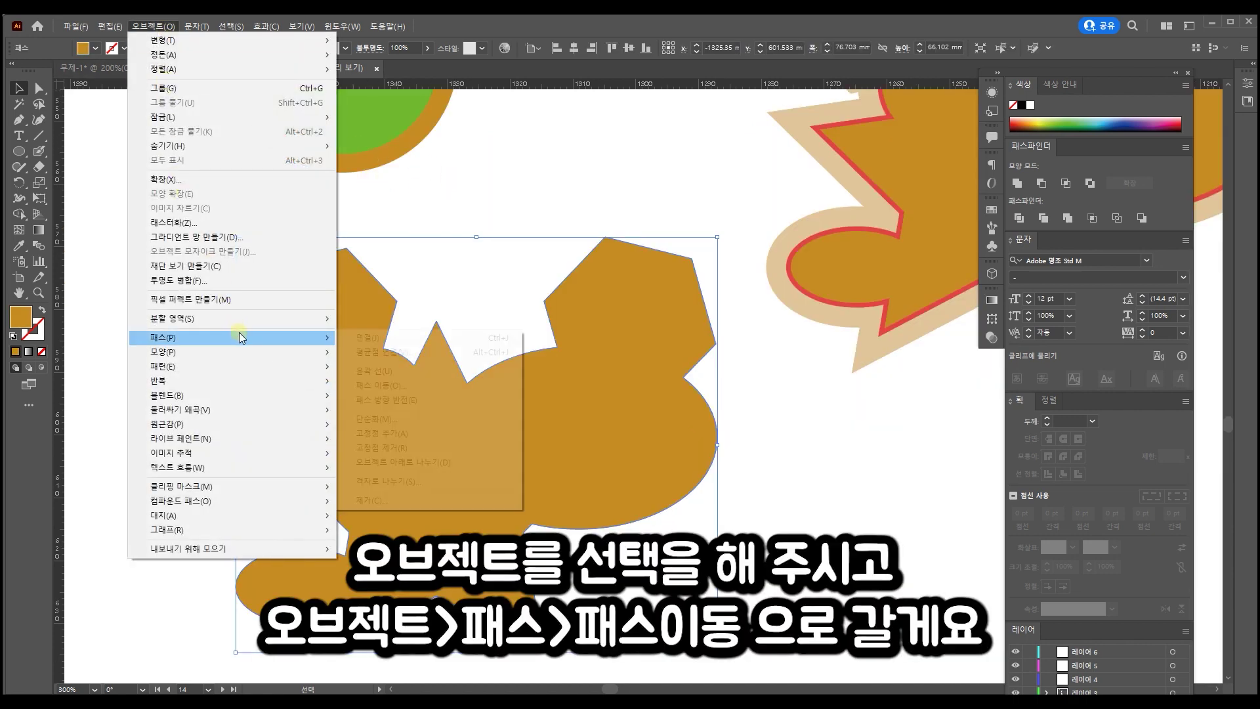
pyautogui.click(443, 384)
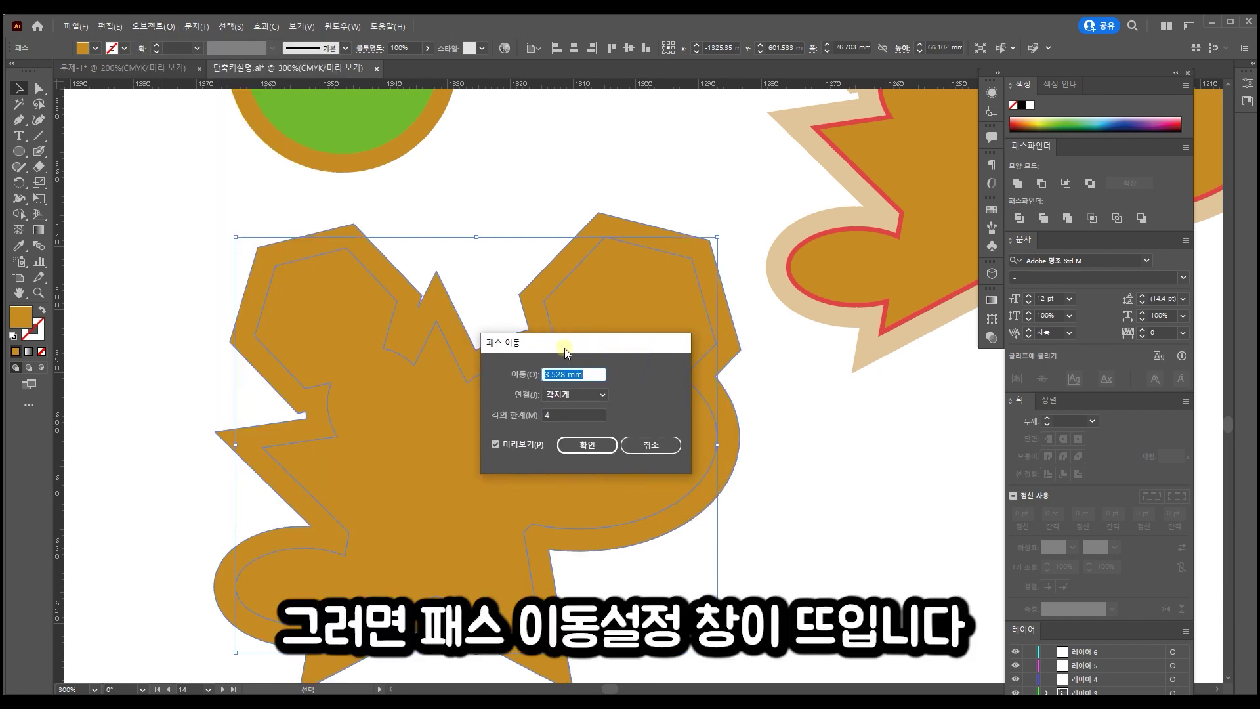
pyautogui.click(522, 446)
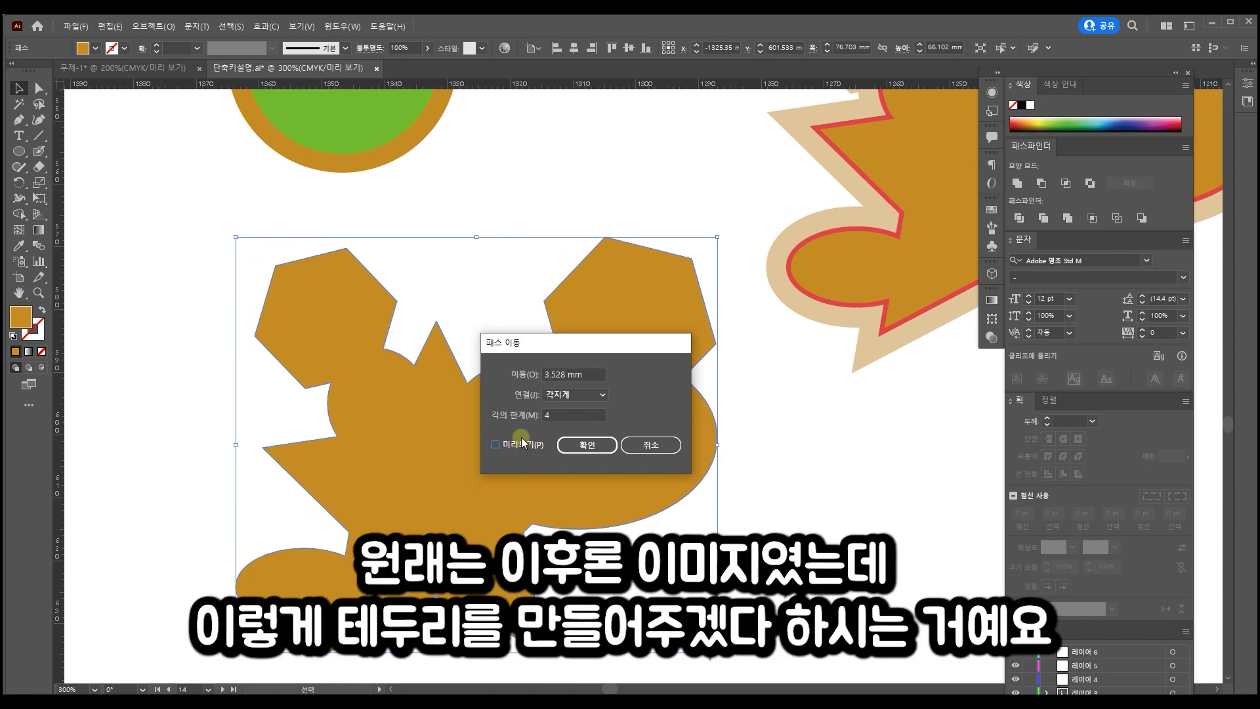
pyautogui.click(522, 444)
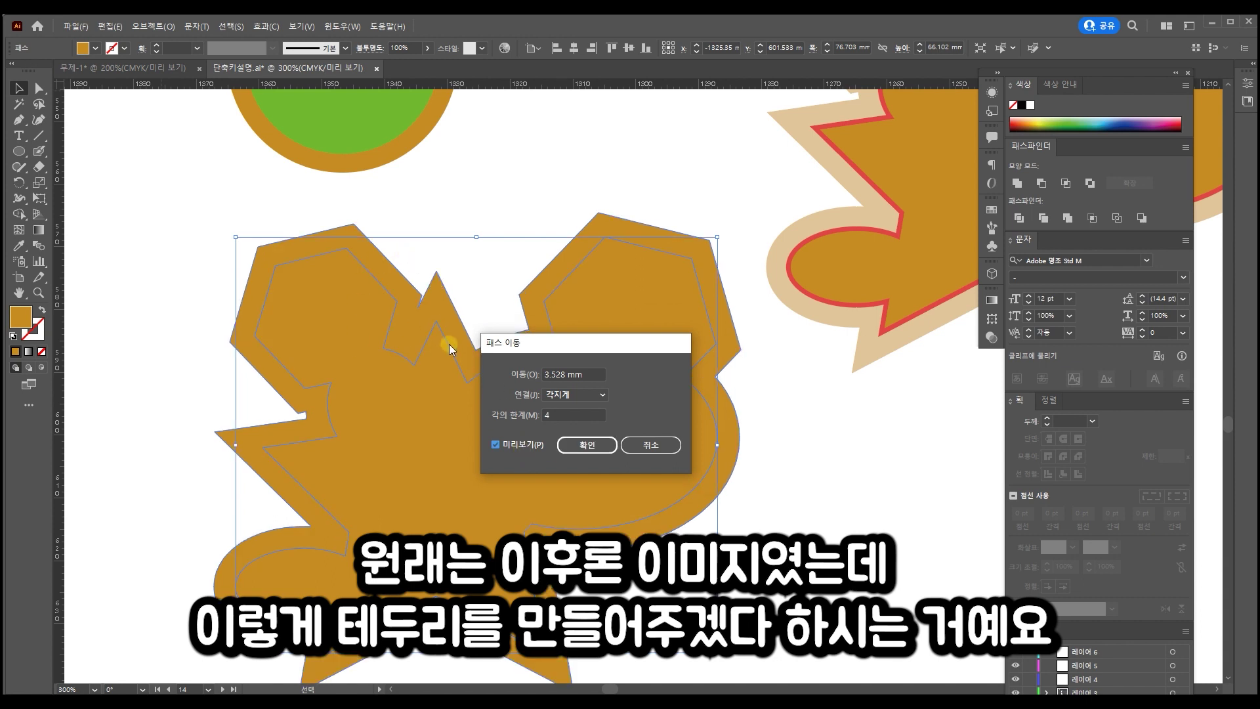
pyautogui.press('Return')
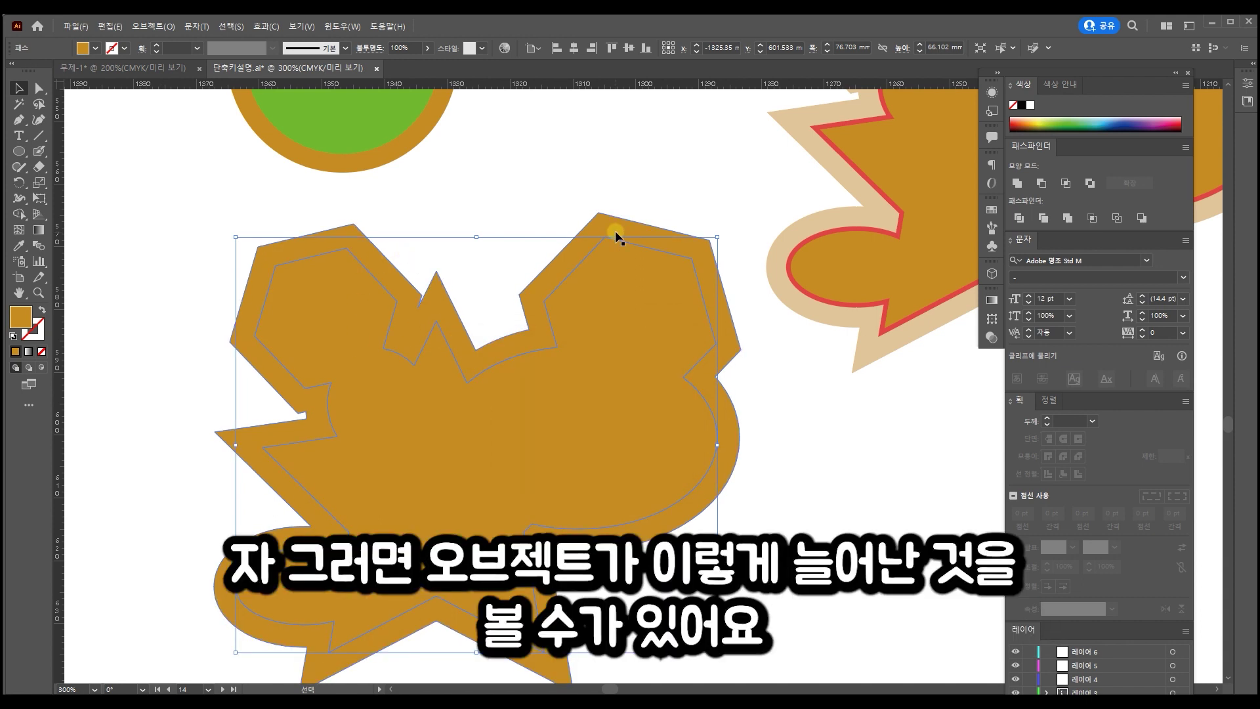
# Step: Fill the outer offset shape with light green
pyautogui.click(613, 300)
pyautogui.click(623, 223)
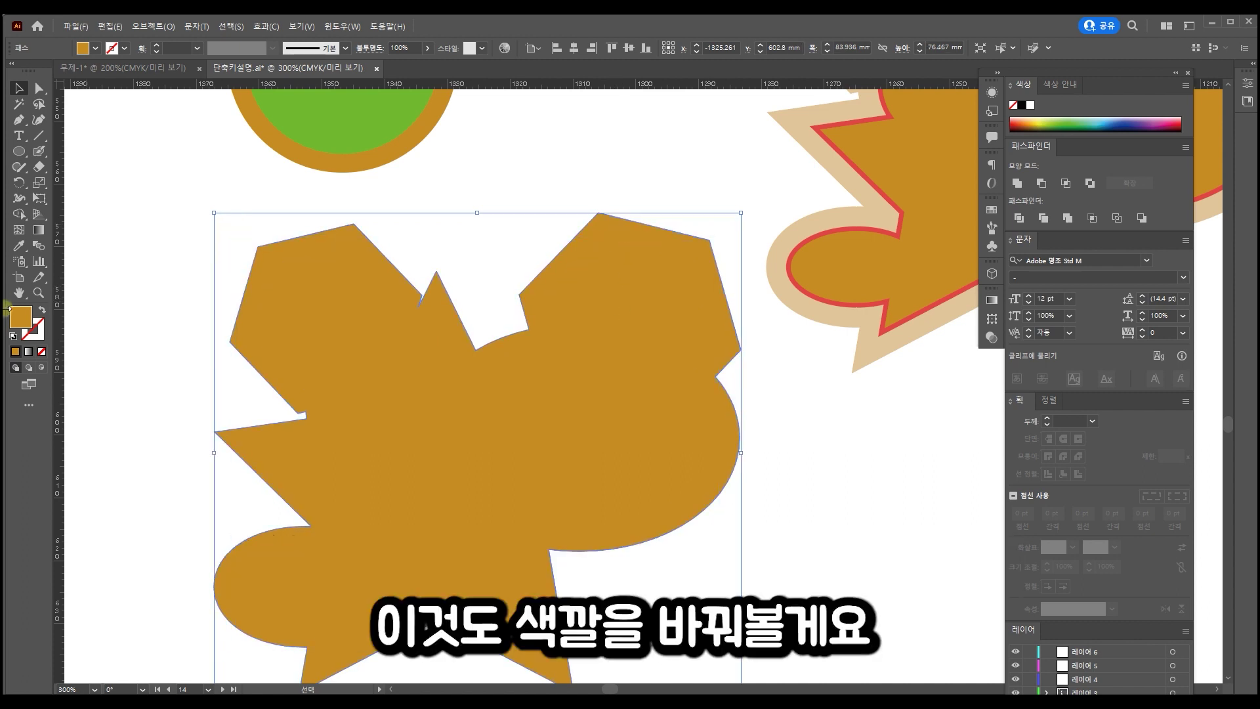
pyautogui.doubleClick(20, 317)
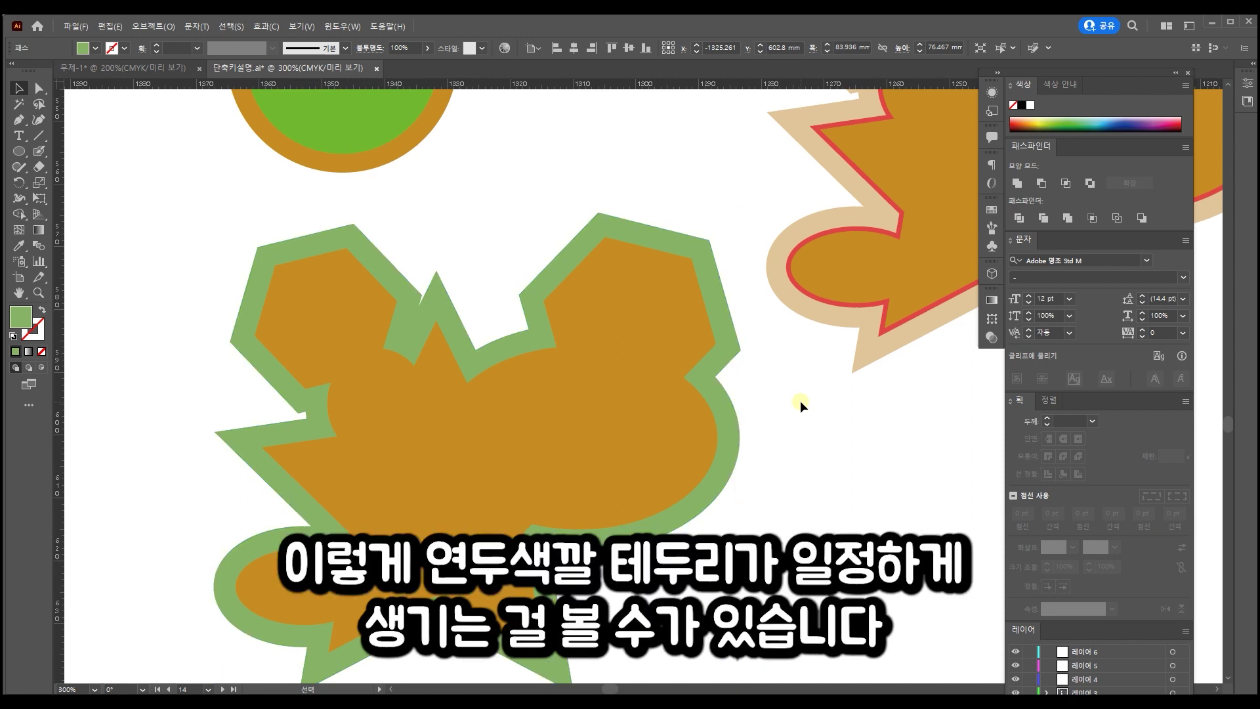
pyautogui.click(800, 401)
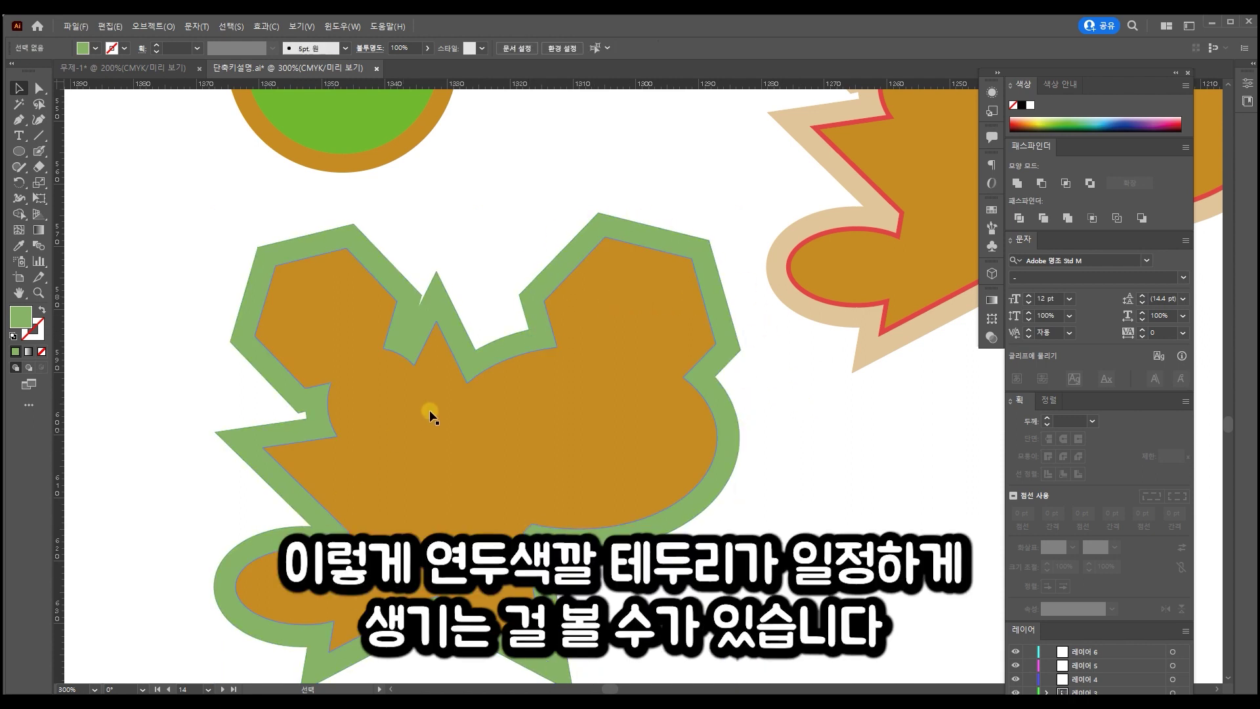
# Step: Apply a red stroke to the inner gold shape
pyautogui.click(689, 262)
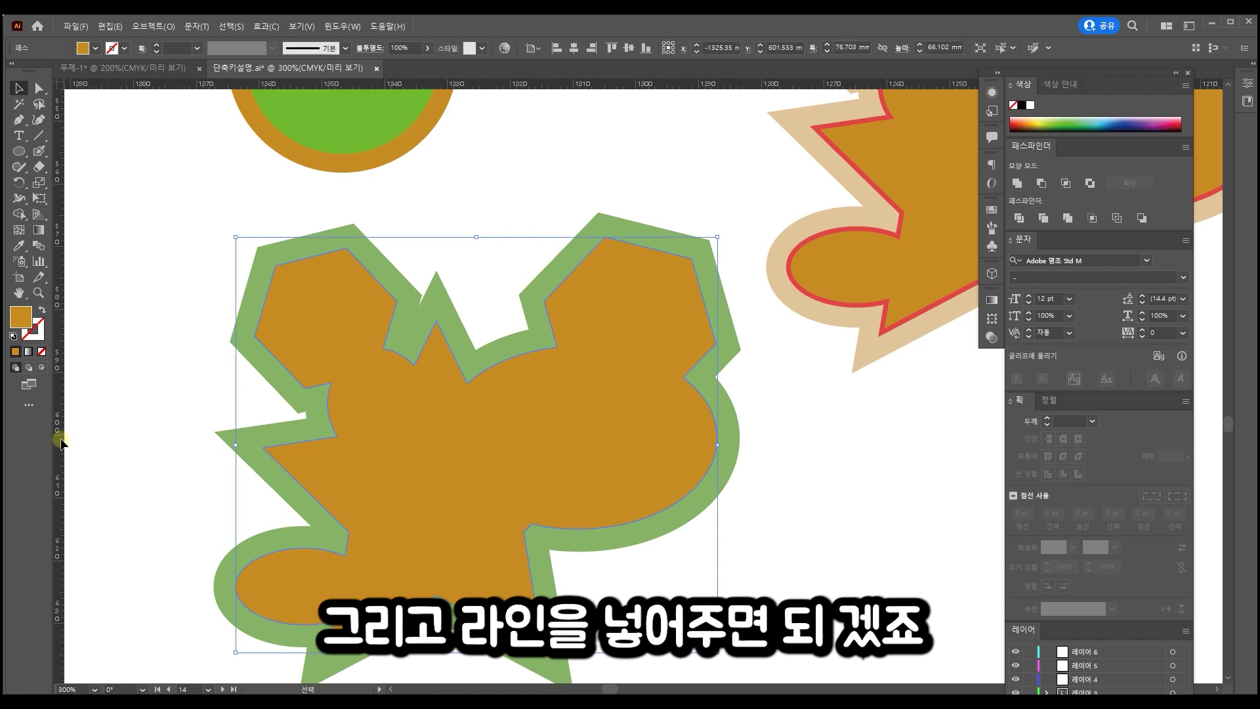
pyautogui.doubleClick(33, 328)
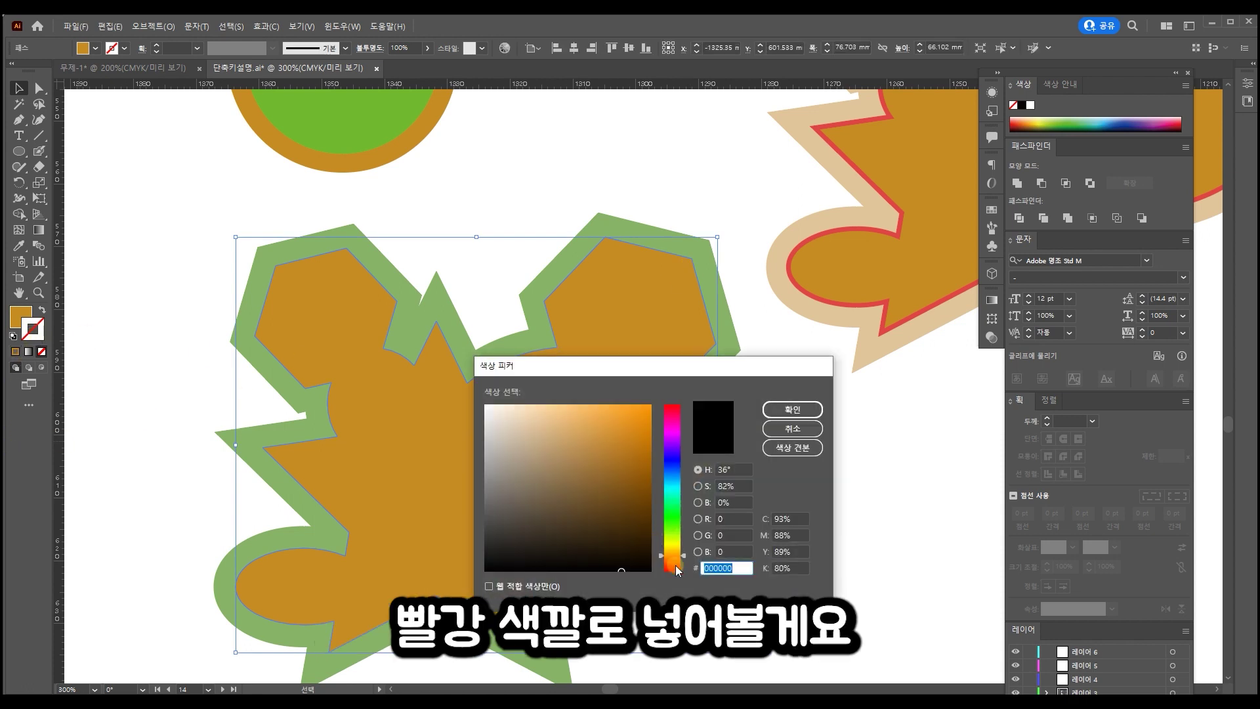
pyautogui.click(676, 565)
pyautogui.click(650, 407)
pyautogui.click(793, 410)
pyautogui.click(837, 424)
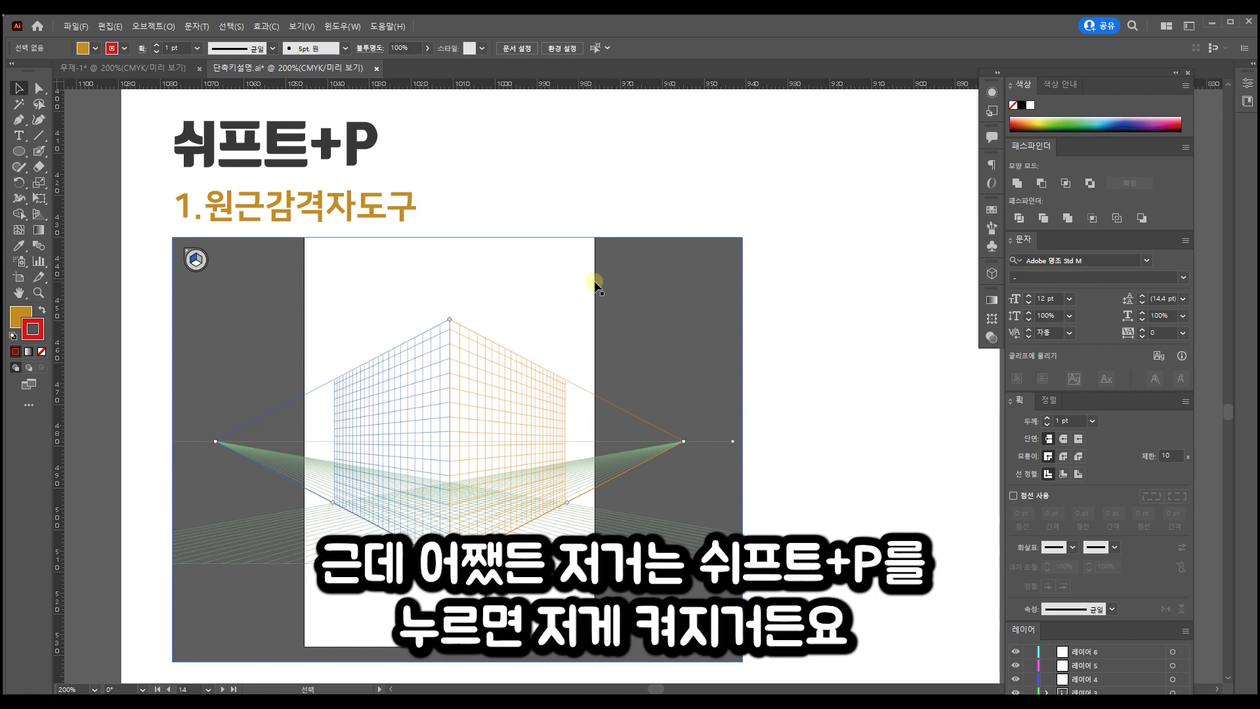
# Step: Turn on the perspective grid, and hide it again with the close control of its plane-switching widget
pyautogui.click(39, 216)
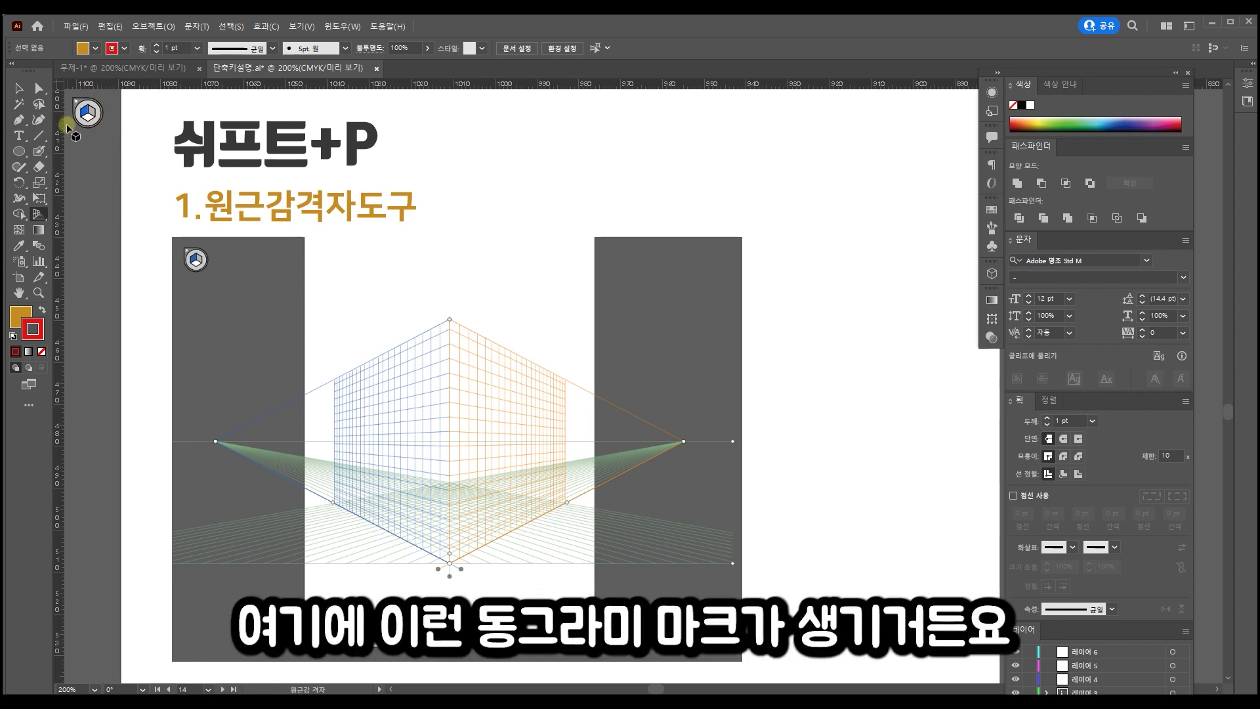
pyautogui.hotkey('shift', 'v')
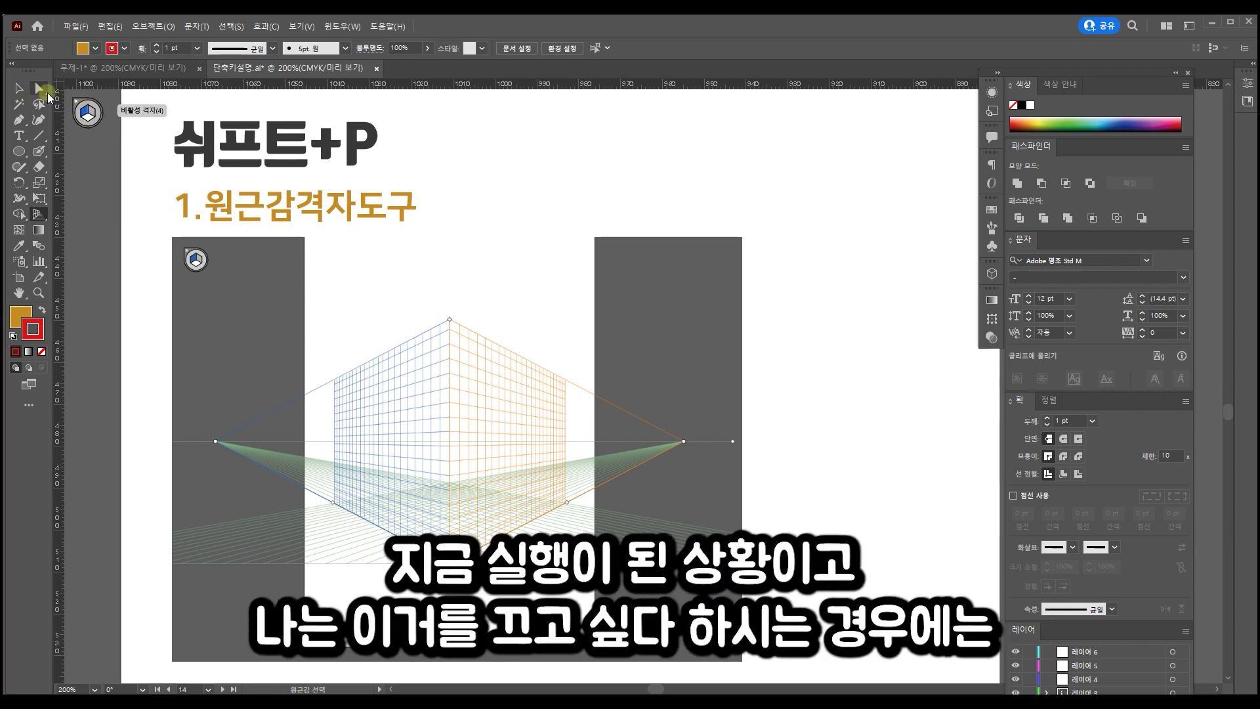
pyautogui.hotkey('shift', 'p')
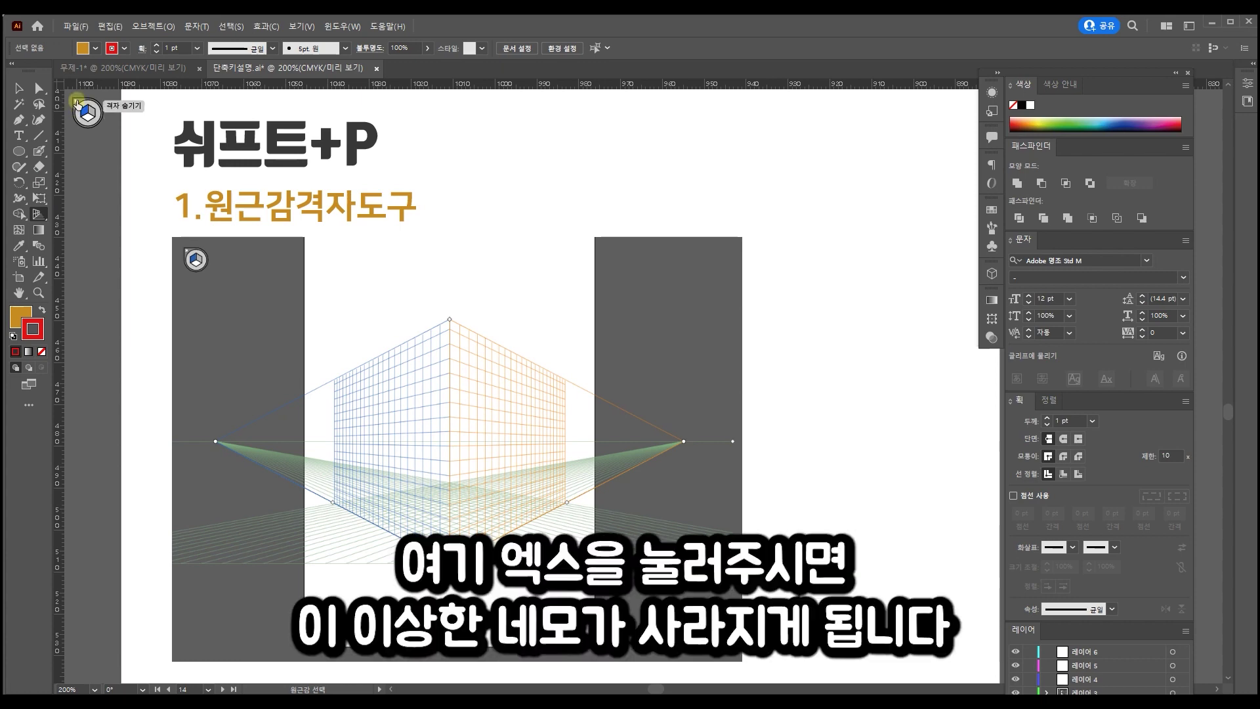
pyautogui.click(77, 103)
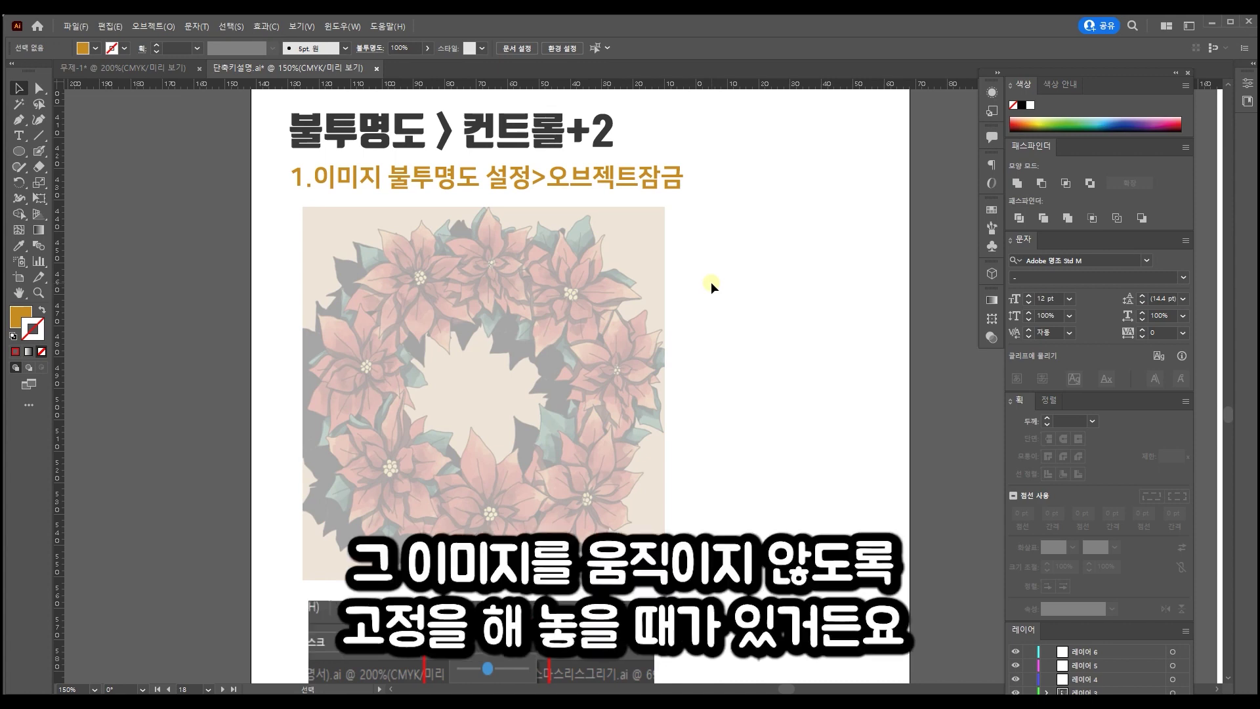
# Step: Set the poinsettia wreath image's opacity to 36% and lock the image in place
pyautogui.scroll(-1, 711, 282)
pyautogui.click(612, 269)
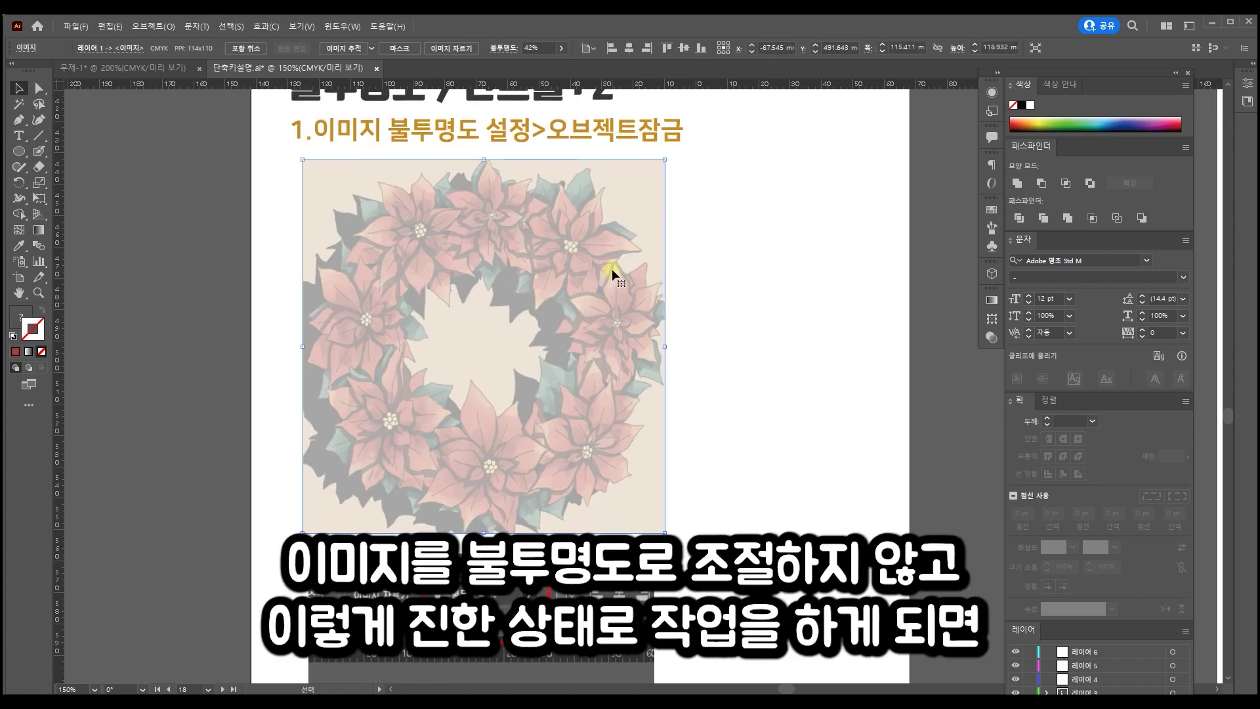
pyautogui.click(561, 51)
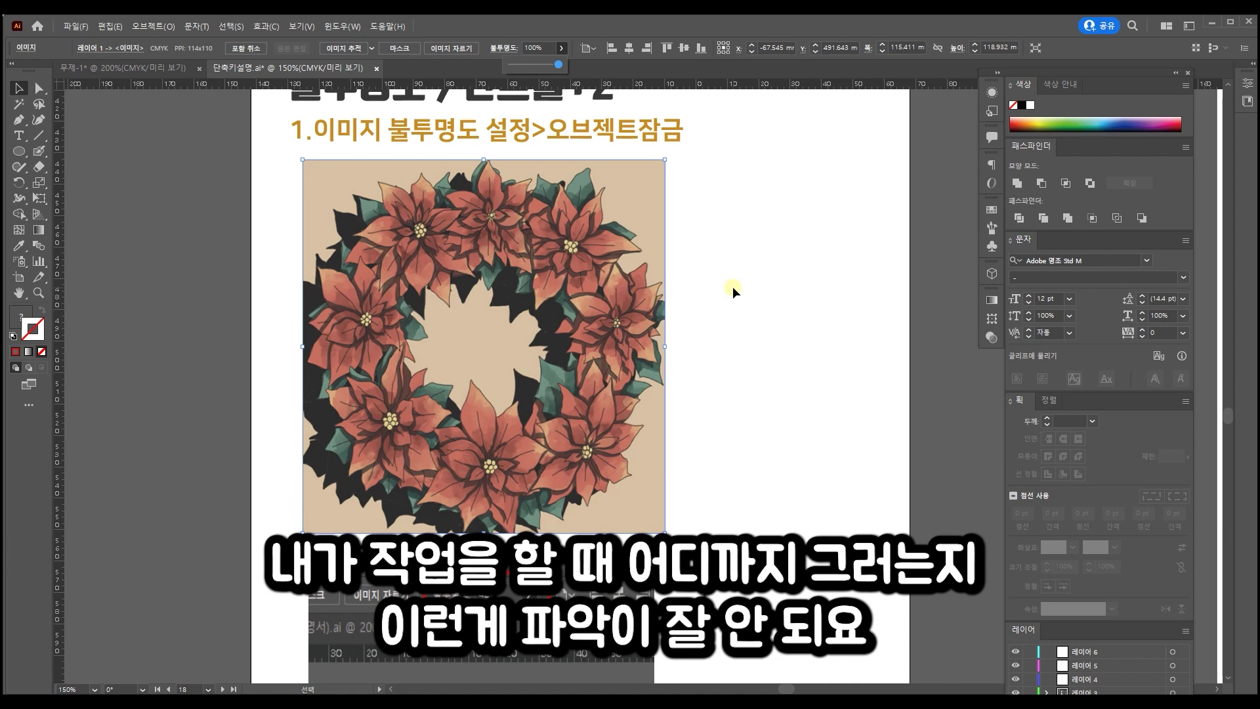
pyautogui.click(529, 65)
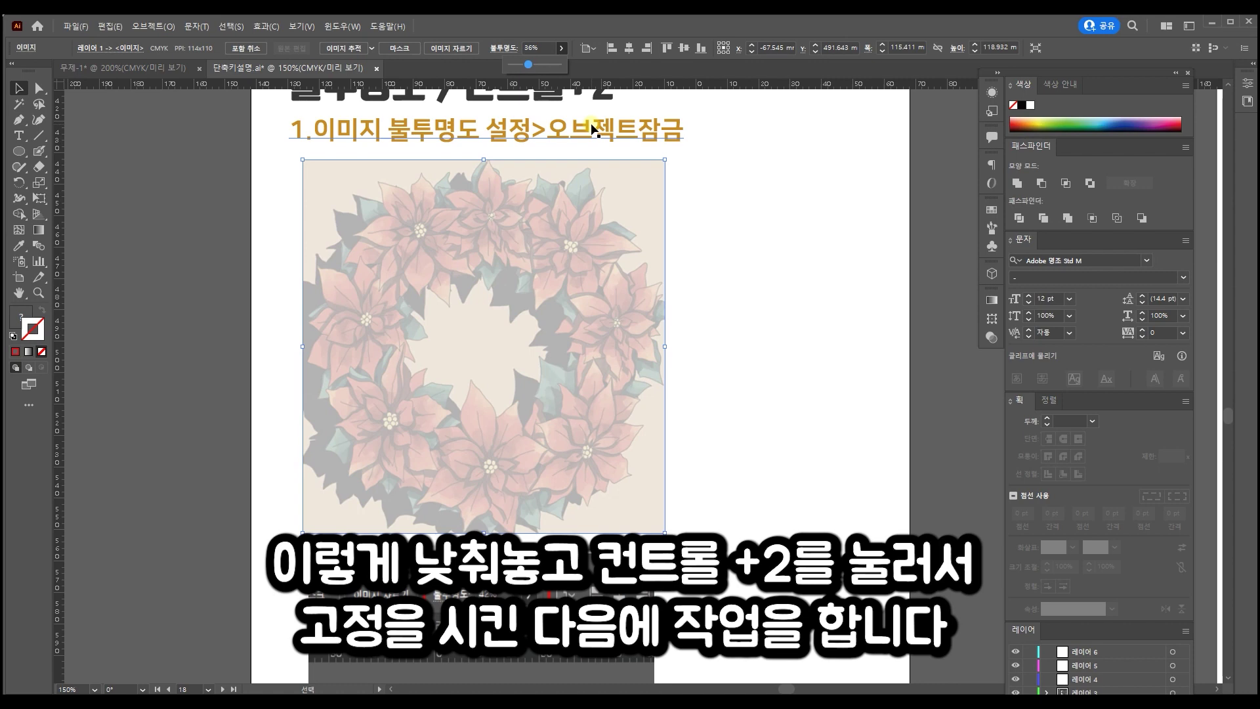
pyautogui.click(594, 255)
pyautogui.press('a')
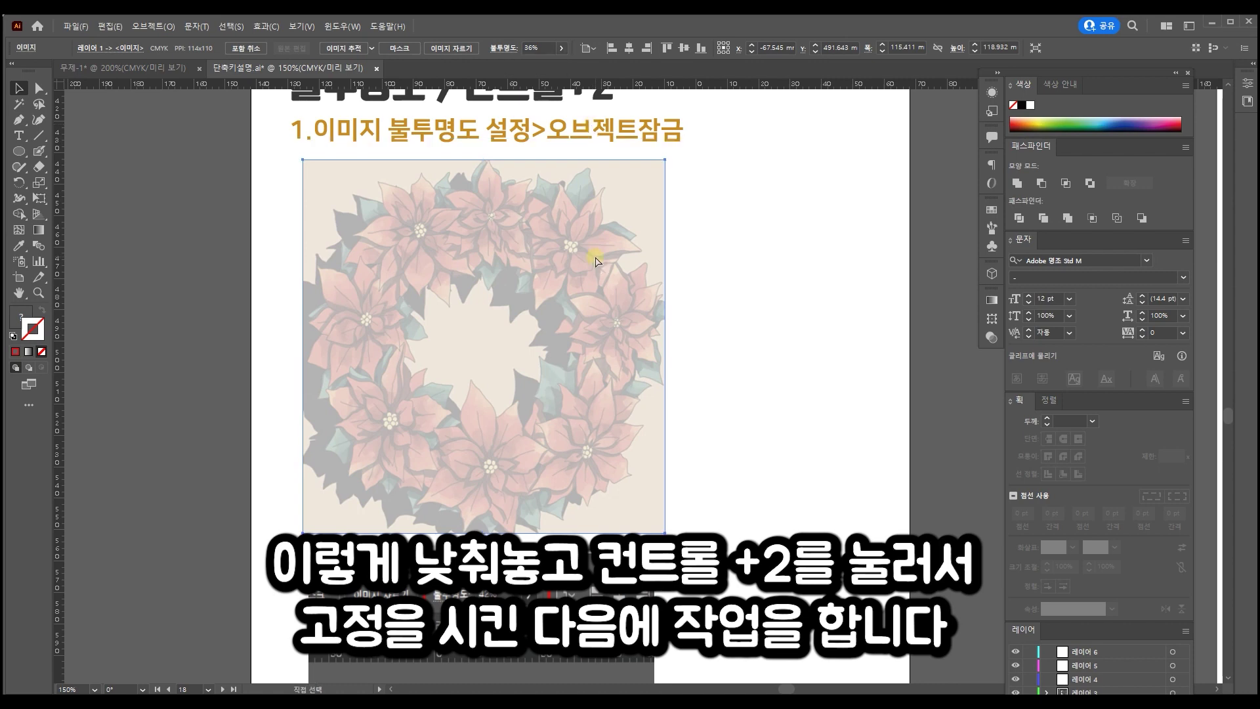
pyautogui.hotkey('ctrl', '2')
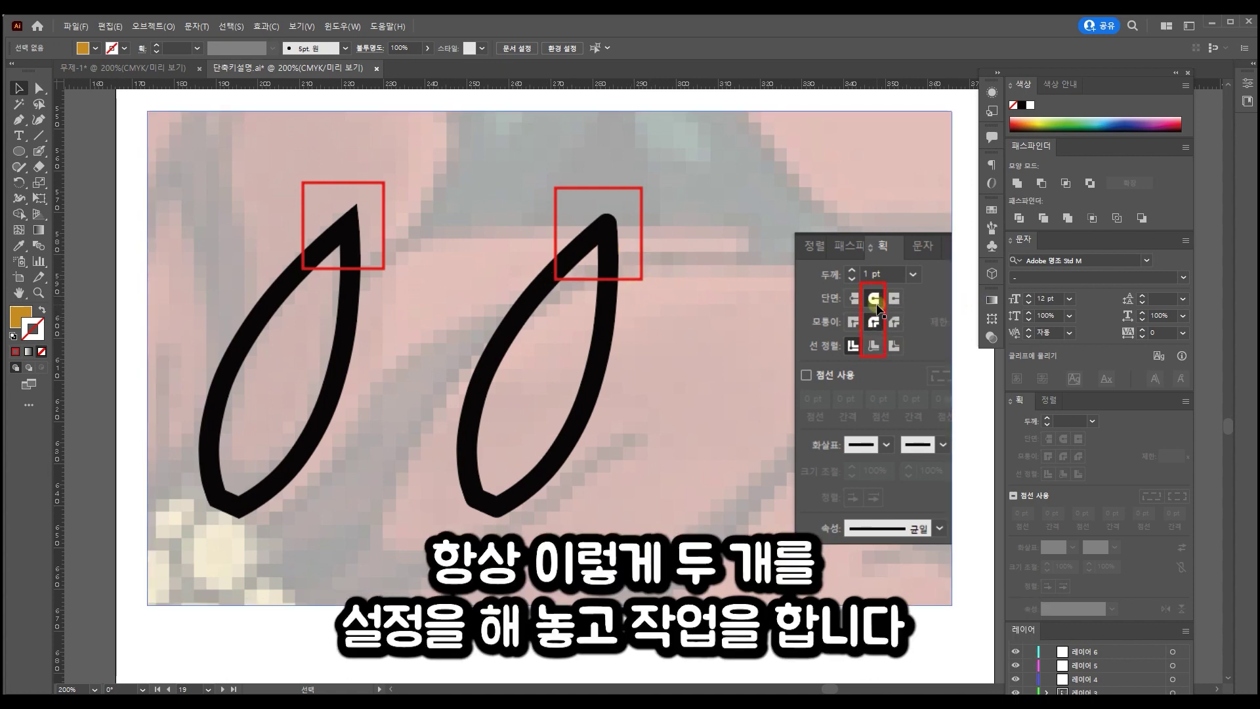
# Step: Examine the outline-first leaf examples covering in-place copying, changing the stroke to a fill, sending backward and grouping
pyautogui.click(746, 224)
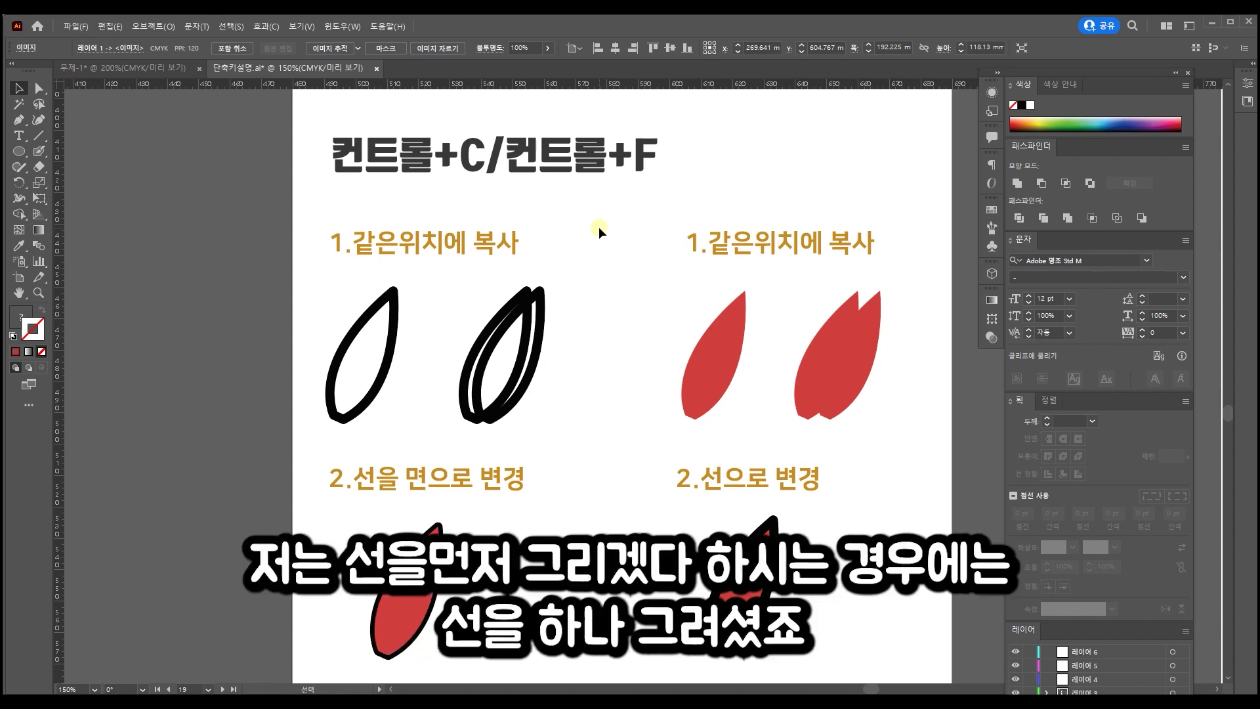
pyautogui.click(386, 304)
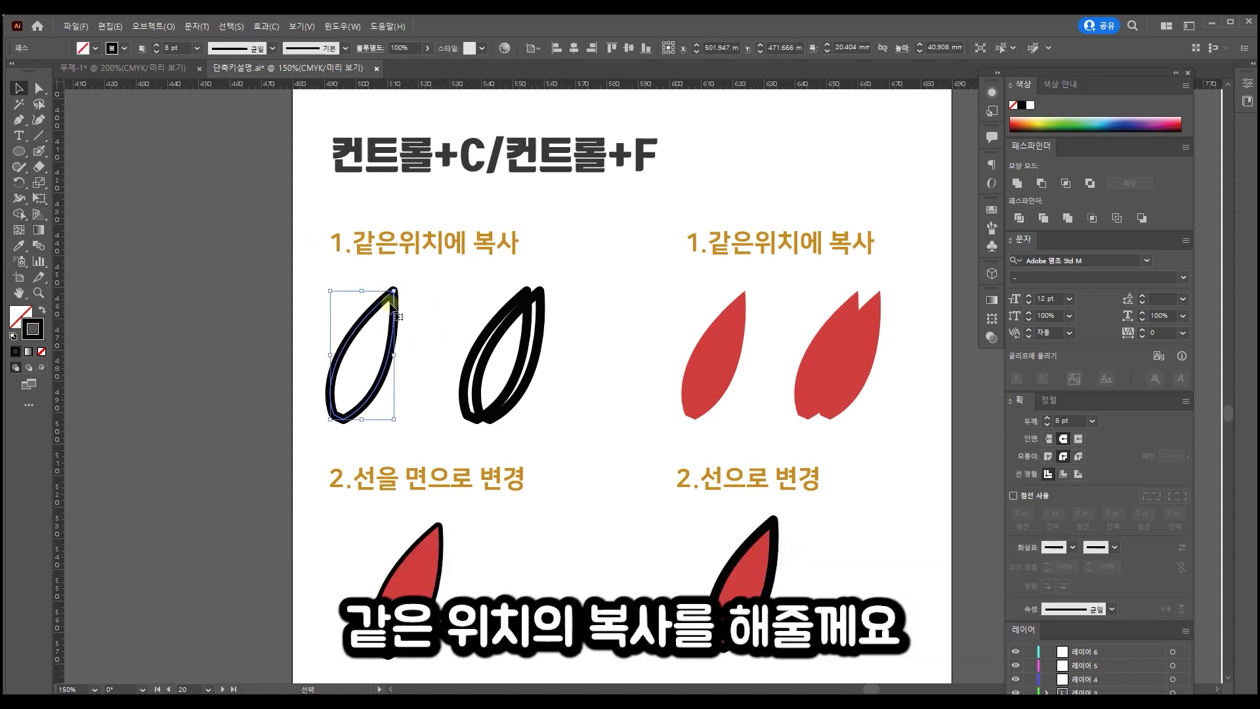
pyautogui.scroll(2, 546, 340)
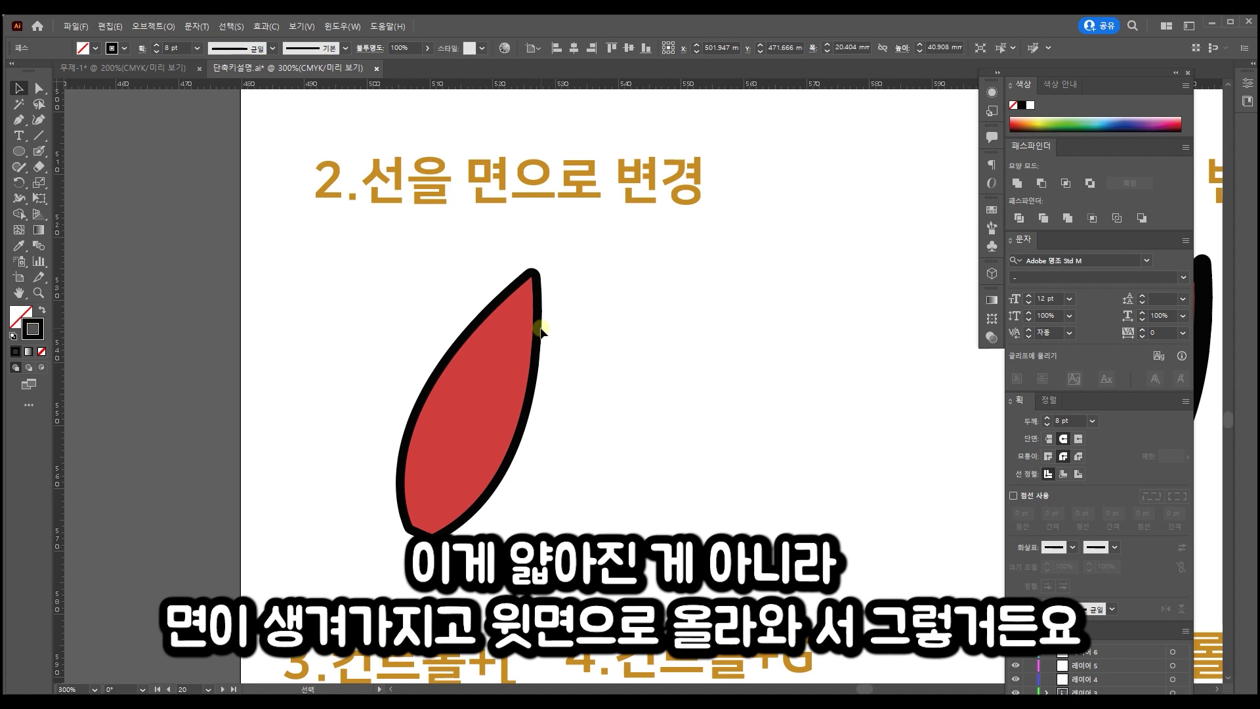
pyautogui.scroll(-10, 540, 331)
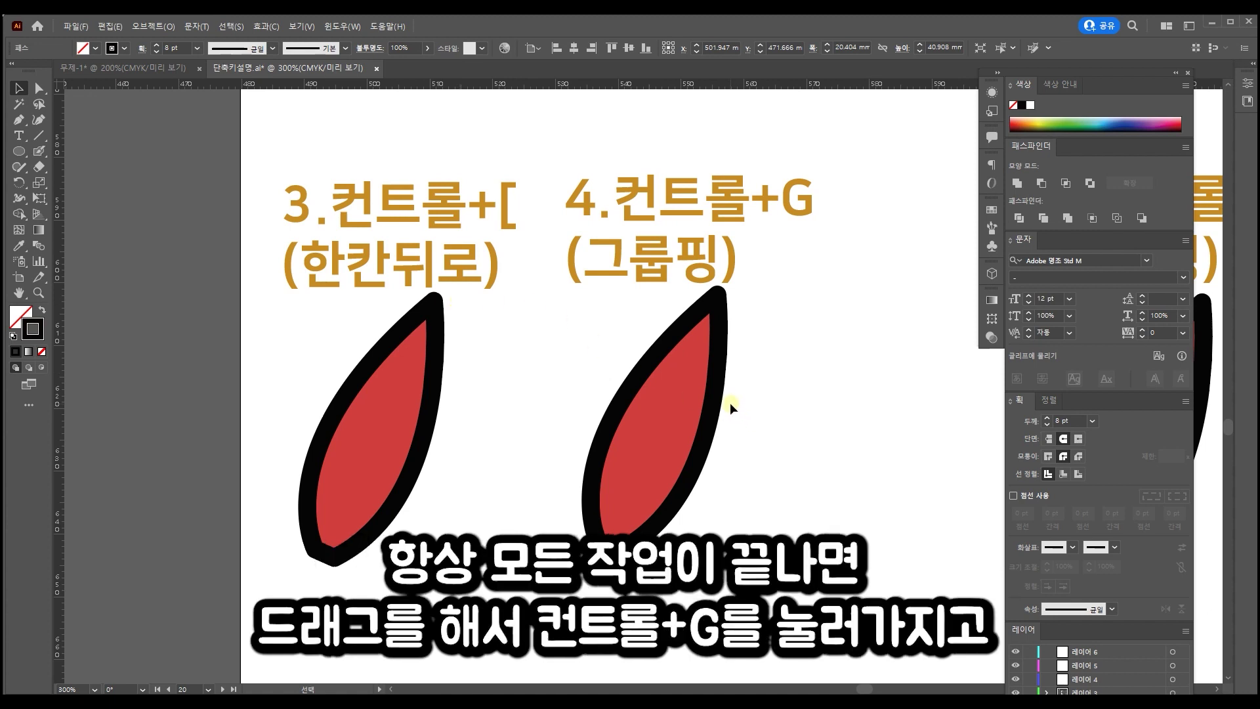
pyautogui.moveTo(805, 533); pyautogui.dragTo(545, 360)
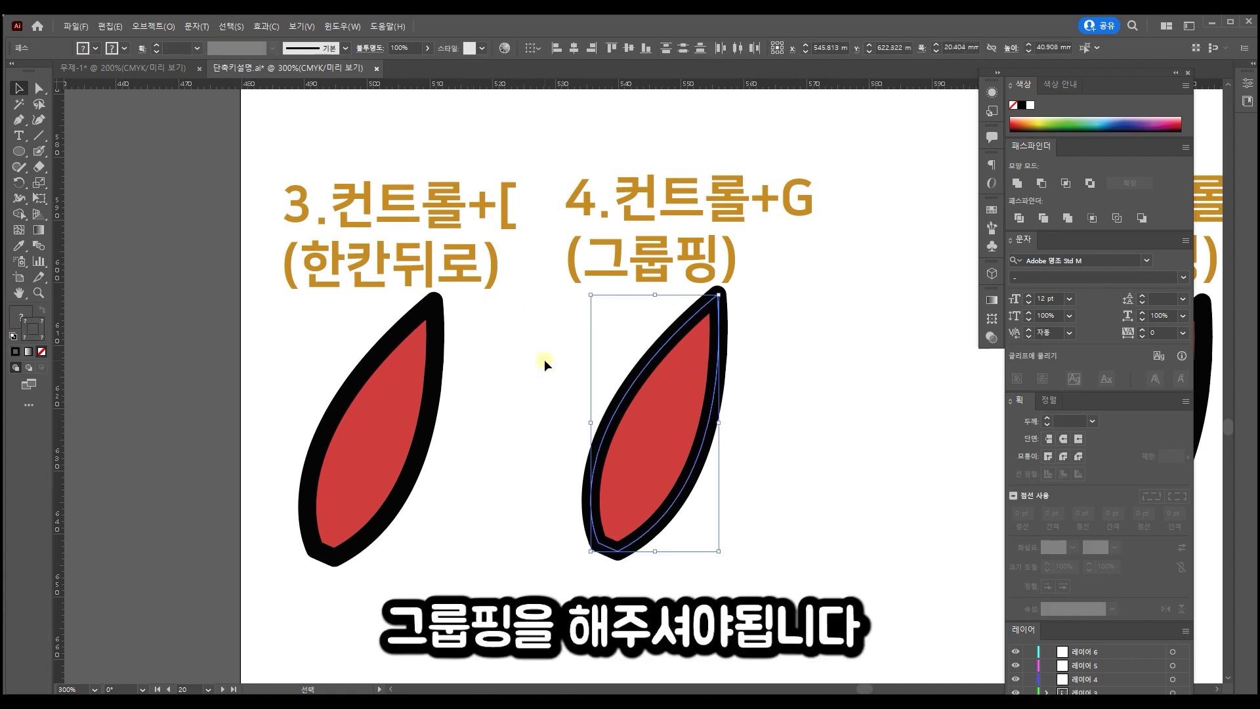
pyautogui.click(924, 477)
pyautogui.moveTo(382, 475); pyautogui.dragTo(478, 415)
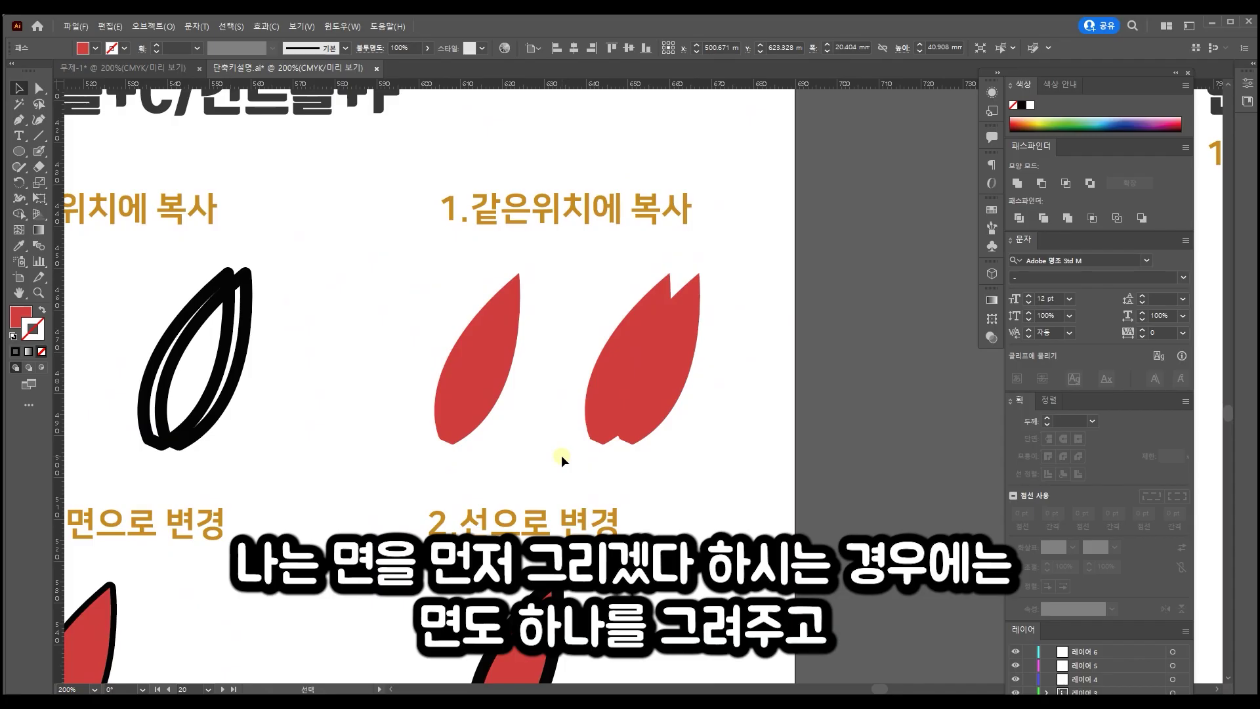
# Step: Examine the fill-first red leaf examples covering in-place copying, changing the copy to a stroke and grouping
pyautogui.click(517, 324)
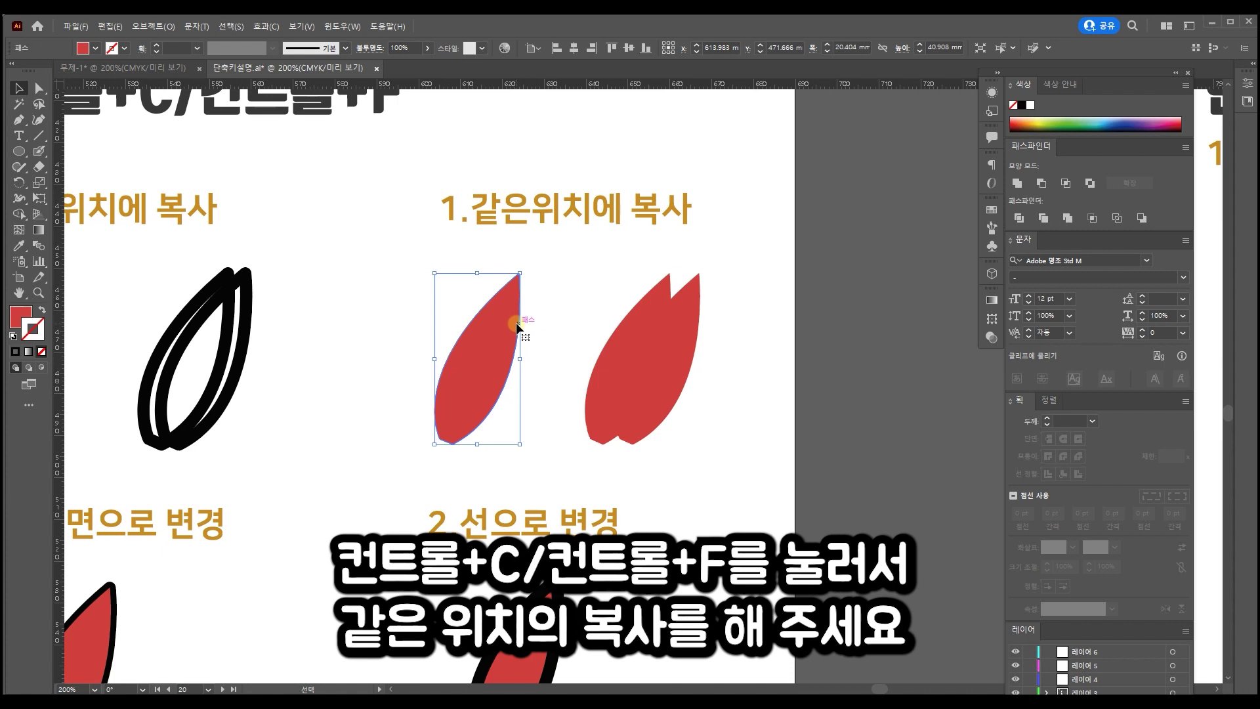
pyautogui.scroll(-5, 613, 360)
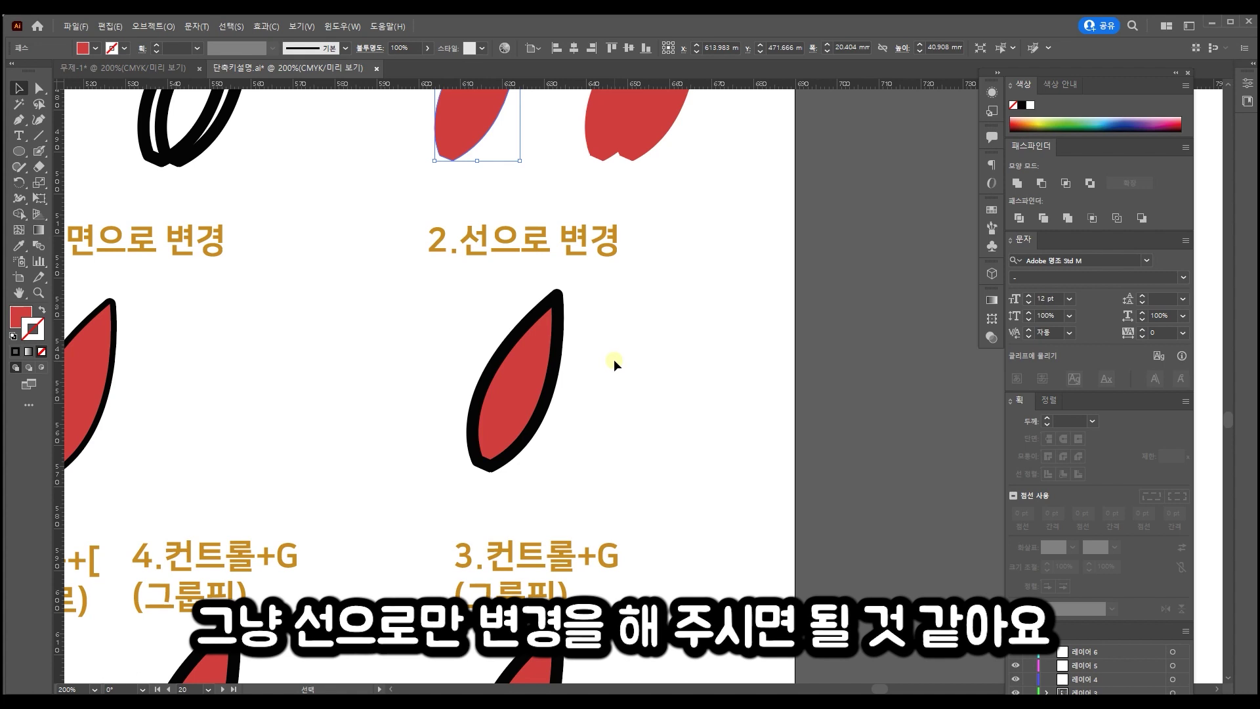
pyautogui.scroll(-3, 620, 326)
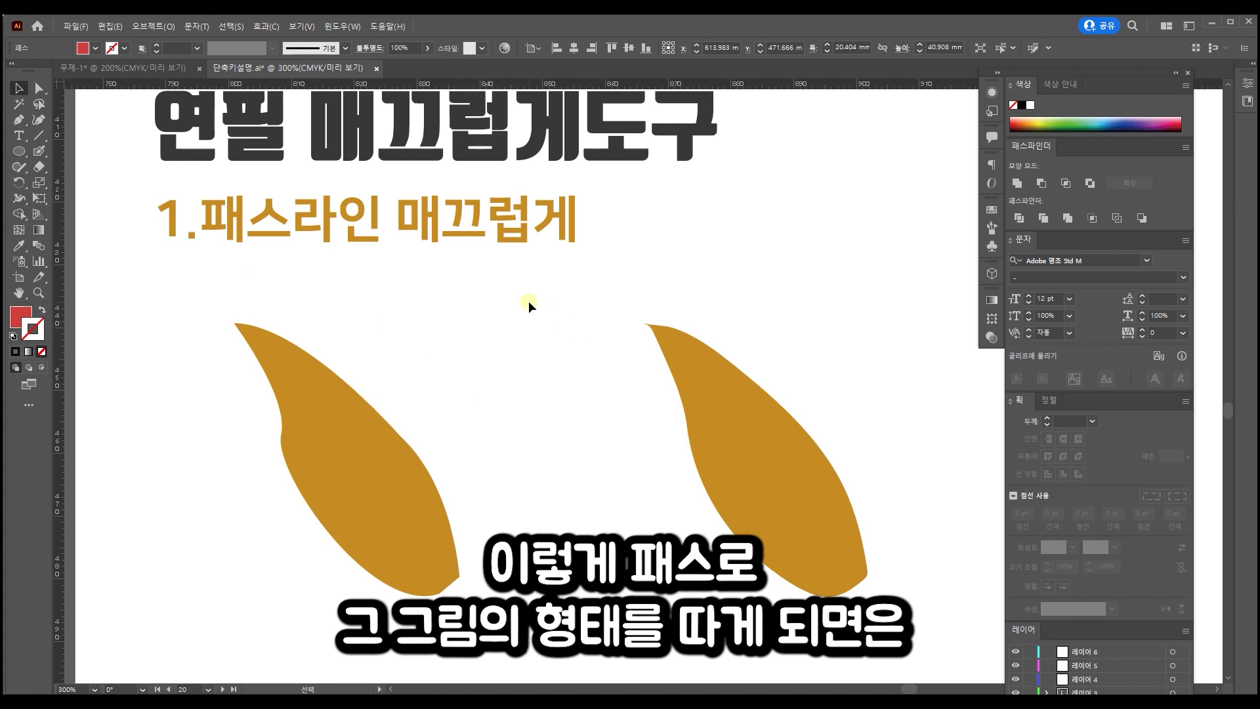
# Step: Smooth the angular edges of the first gold leaf shape with repeated Smooth tool strokes along its outline
pyautogui.click(280, 395)
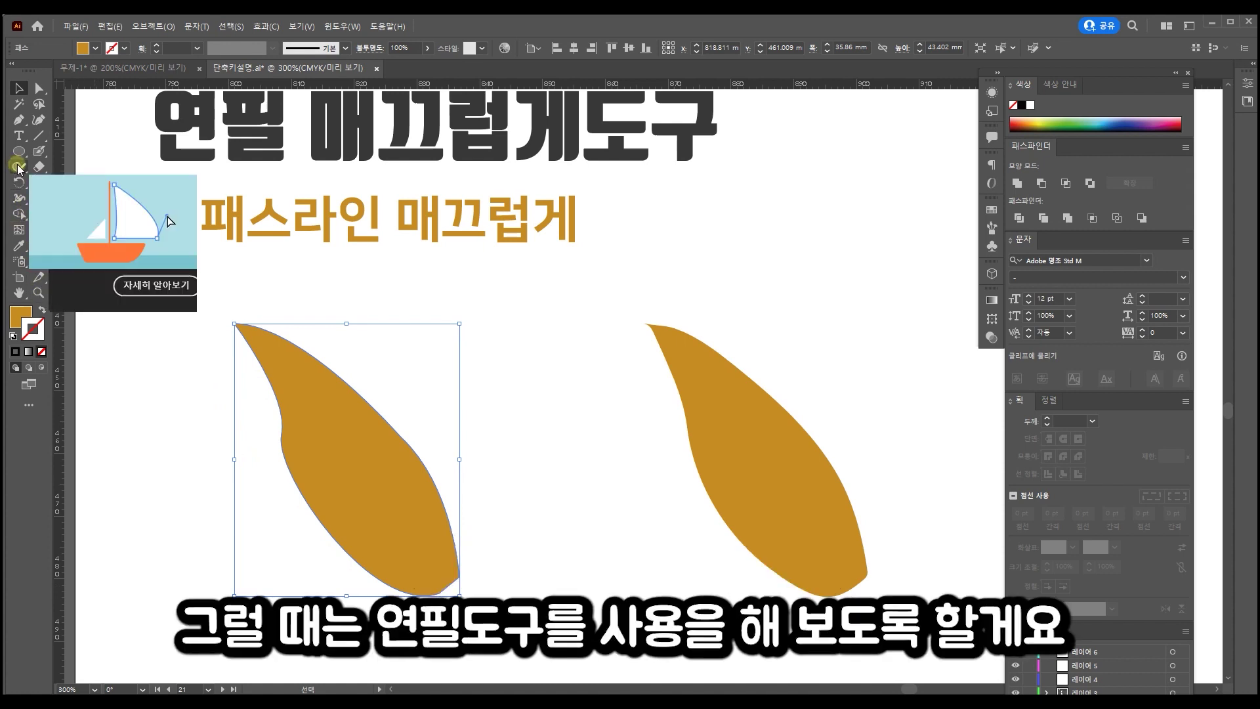
pyautogui.moveTo(23, 169)
pyautogui.mouseDown()
pyautogui.moveTo(81, 168)
pyautogui.moveTo(107, 205)
pyautogui.mouseUp()
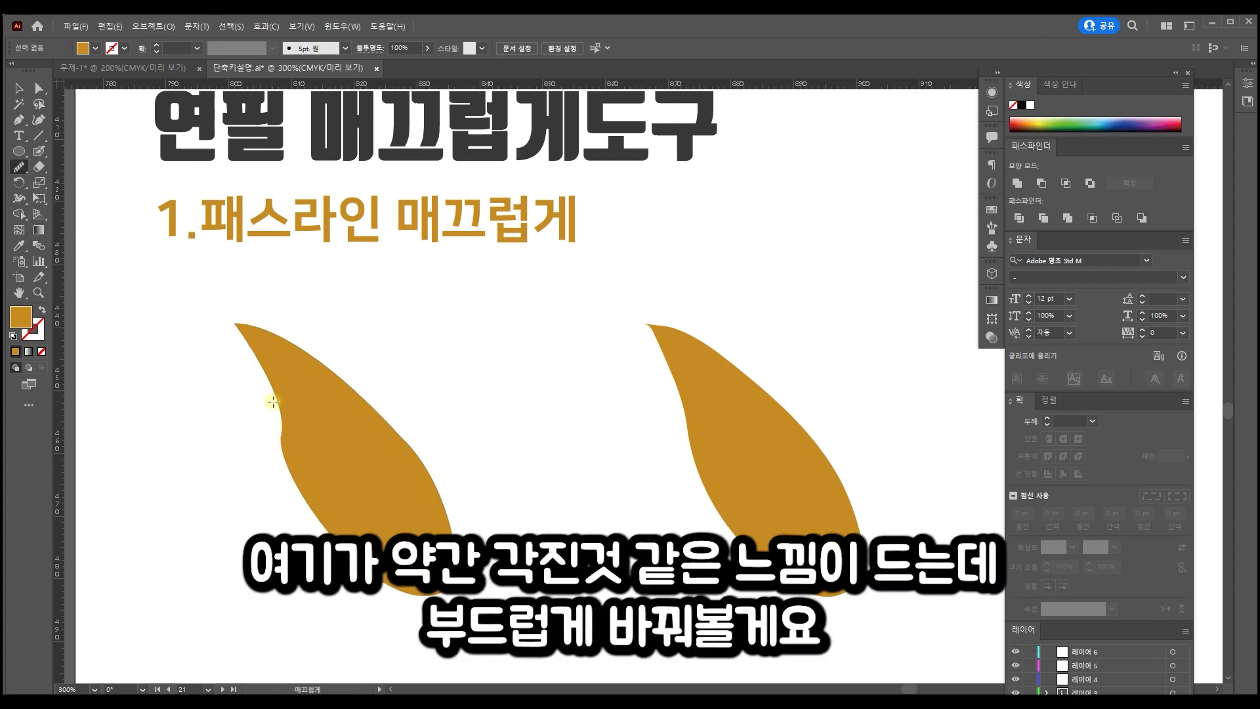
pyautogui.moveTo(282, 394); pyautogui.dragTo(329, 492)
pyautogui.moveTo(268, 345); pyautogui.dragTo(300, 487)
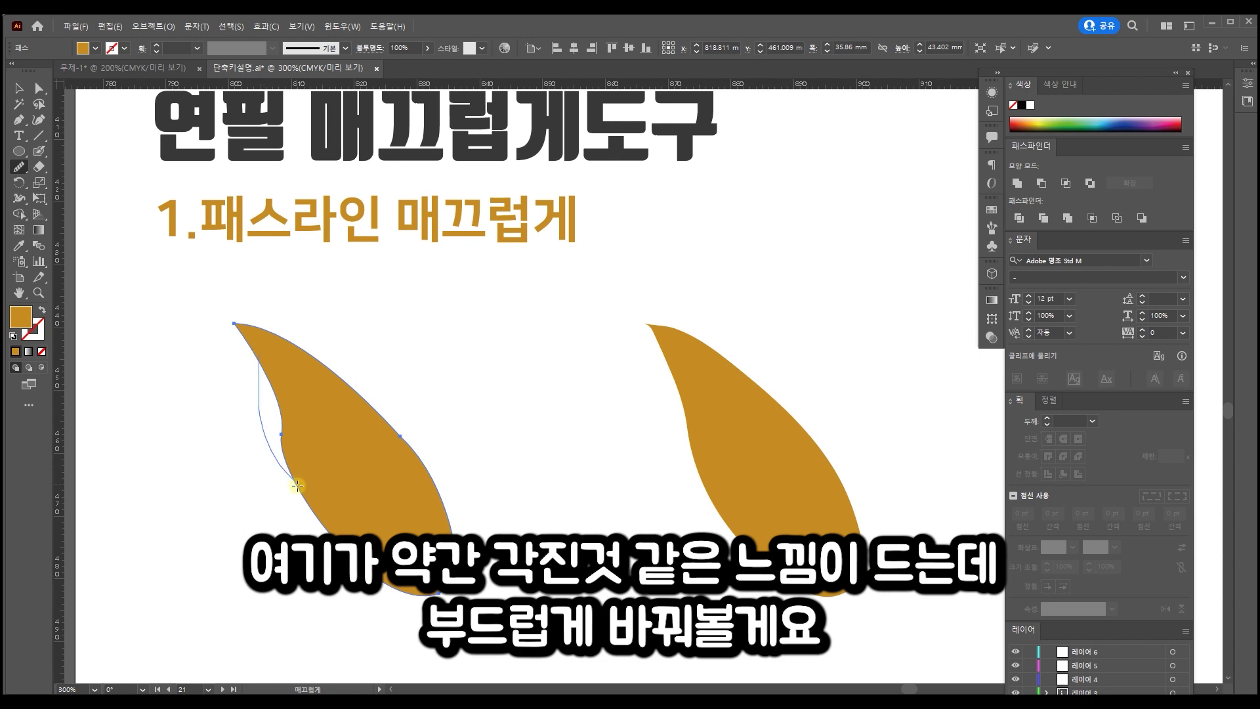
pyautogui.moveTo(266, 368)
pyautogui.mouseDown()
pyautogui.moveTo(311, 461)
pyautogui.moveTo(288, 448)
pyautogui.moveTo(346, 555)
pyautogui.mouseUp()
pyautogui.moveTo(276, 420)
pyautogui.mouseDown()
pyautogui.moveTo(368, 572)
pyautogui.moveTo(414, 462)
pyautogui.moveTo(453, 583)
pyautogui.mouseUp()
pyautogui.moveTo(454, 525); pyautogui.dragTo(456, 590)
pyautogui.moveTo(428, 471); pyautogui.dragTo(458, 527)
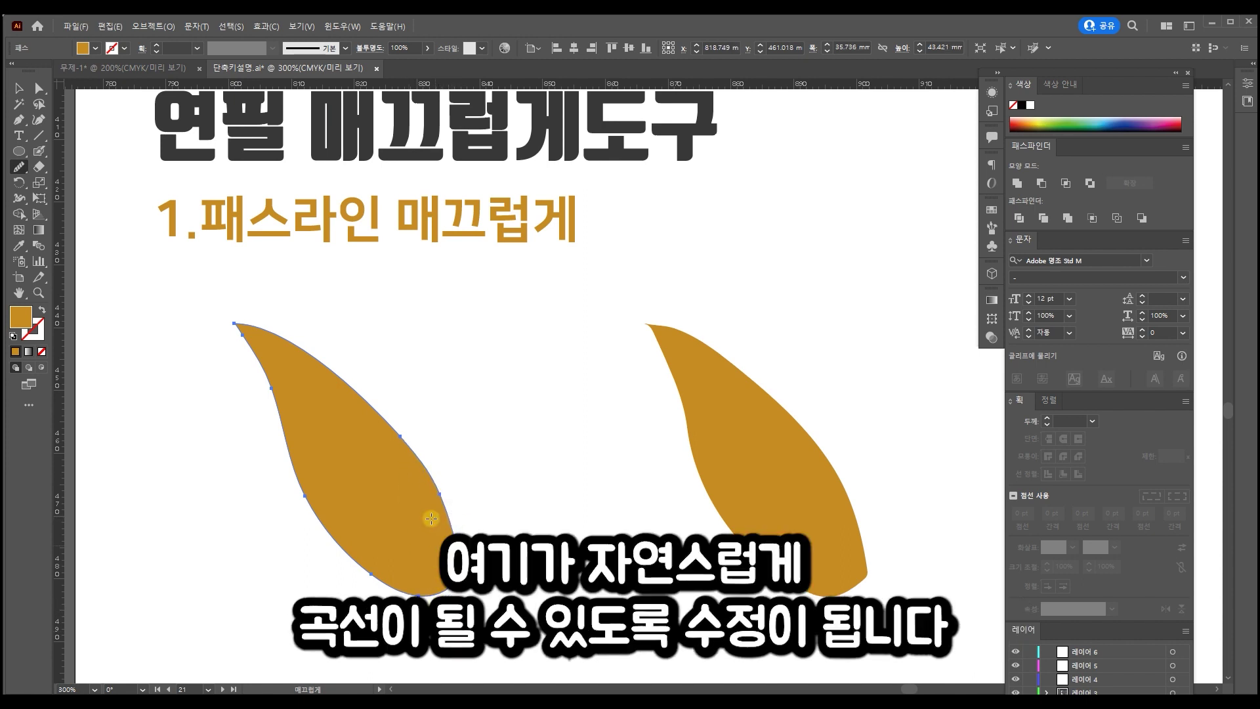
pyautogui.moveTo(389, 438)
pyautogui.mouseDown()
pyautogui.moveTo(417, 476)
pyautogui.moveTo(436, 554)
pyautogui.mouseUp()
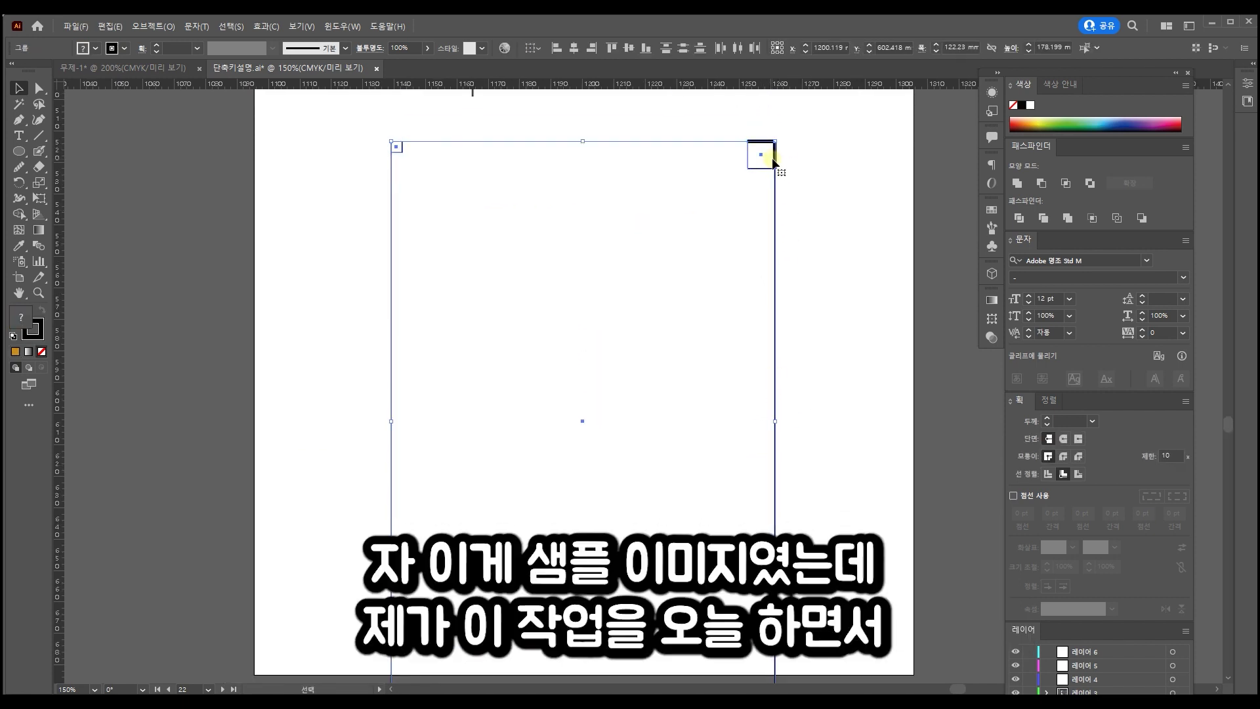
# Step: Scale the sample group of the large frame and its corner squares down proportionally, to a frame about 107 mm wide
pyautogui.moveTo(774, 161); pyautogui.dragTo(740, 202)
pyautogui.scroll(1, 798, 141)
pyautogui.click(766, 206)
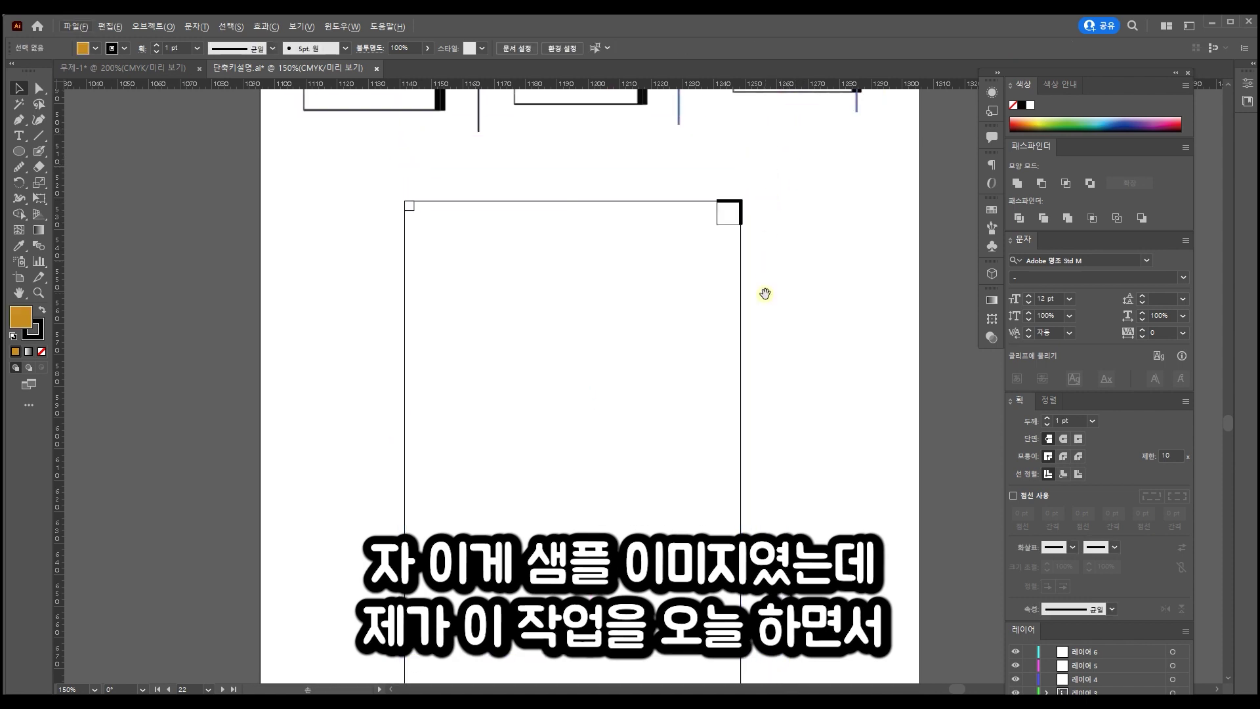
pyautogui.moveTo(766, 290); pyautogui.dragTo(814, 268)
pyautogui.scroll(1, 814, 269)
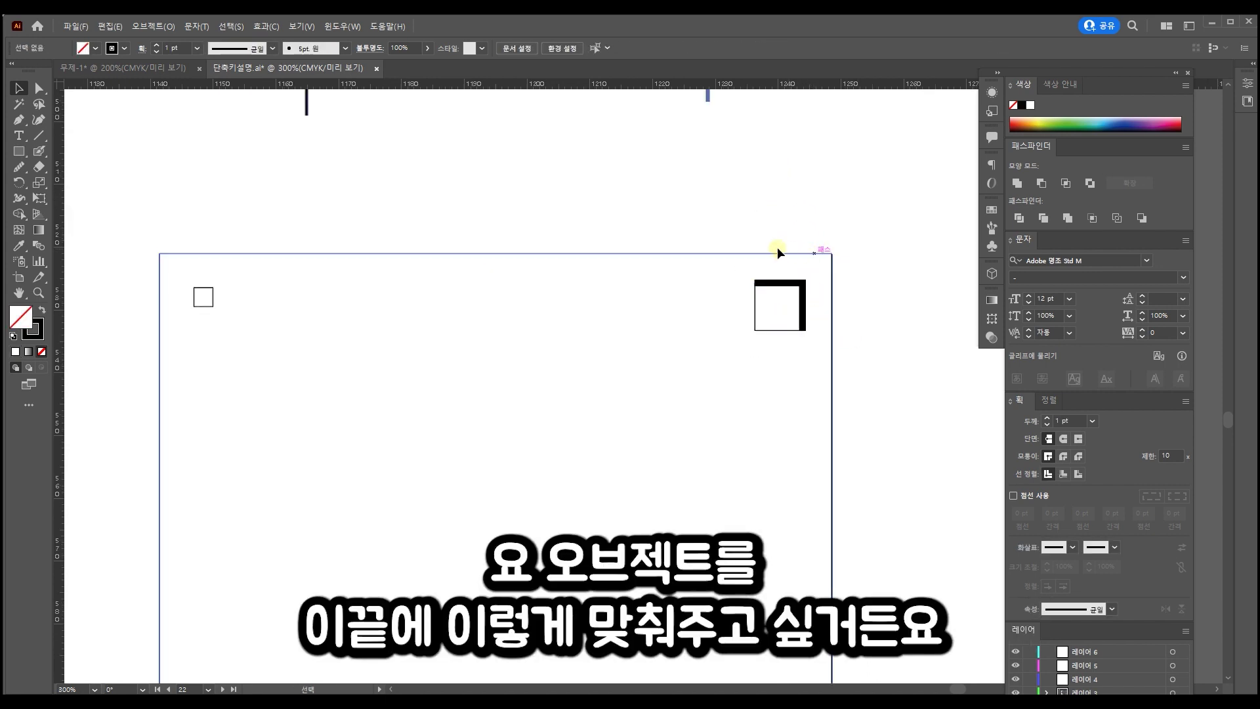
# Step: Align the thick-bordered square to the right and top edges of the large frame, using the frame as the key object
pyautogui.click(831, 254)
pyautogui.moveTo(932, 410); pyautogui.dragTo(737, 201)
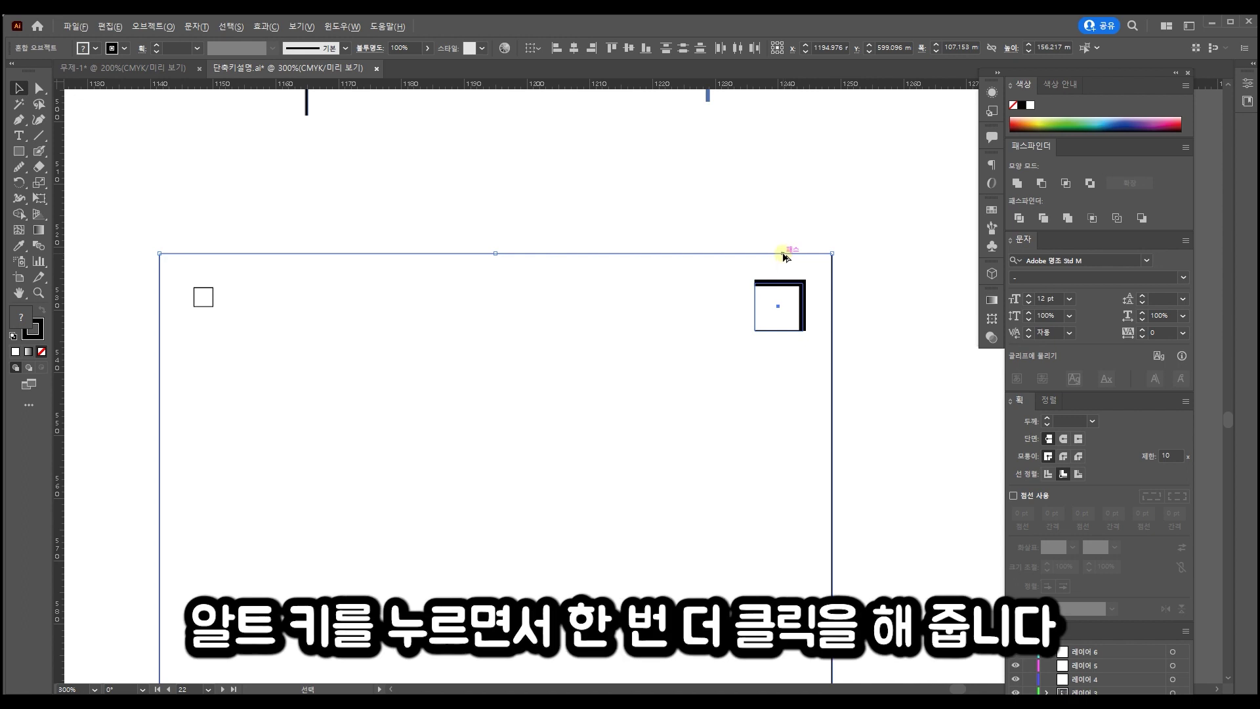
pyautogui.scroll(2, 880, 262)
pyautogui.click(734, 235)
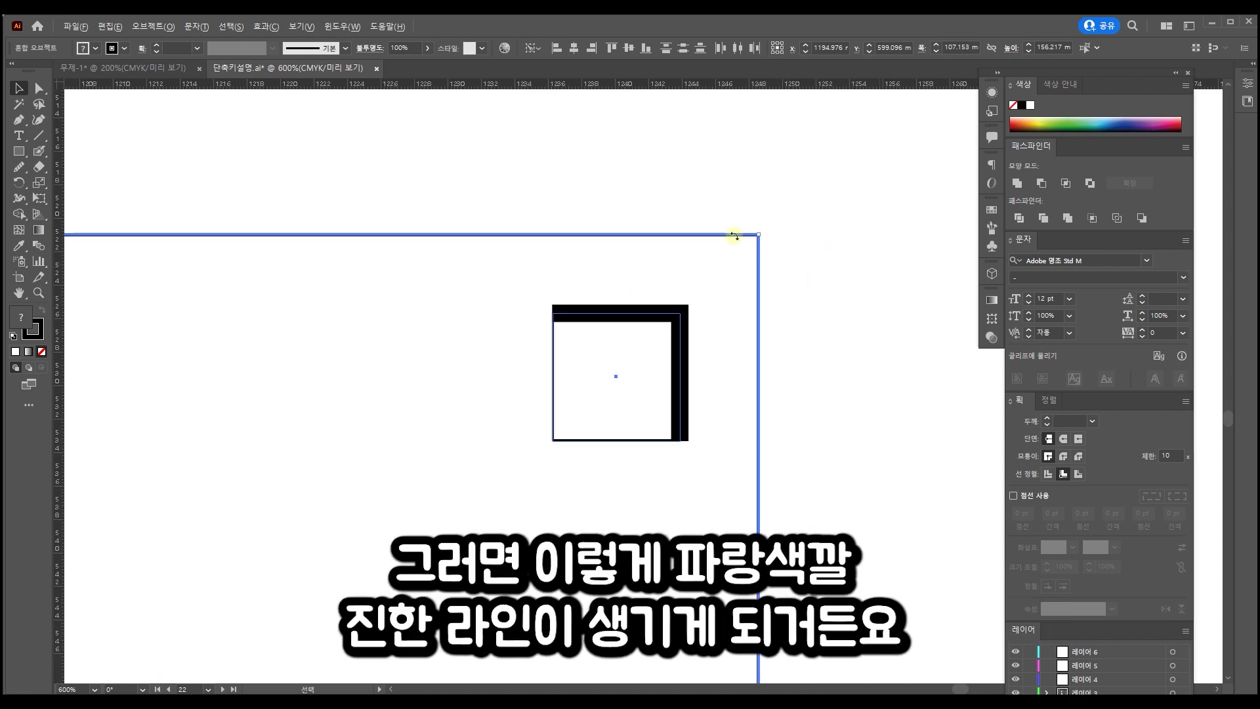
pyautogui.scroll(1, 604, 239)
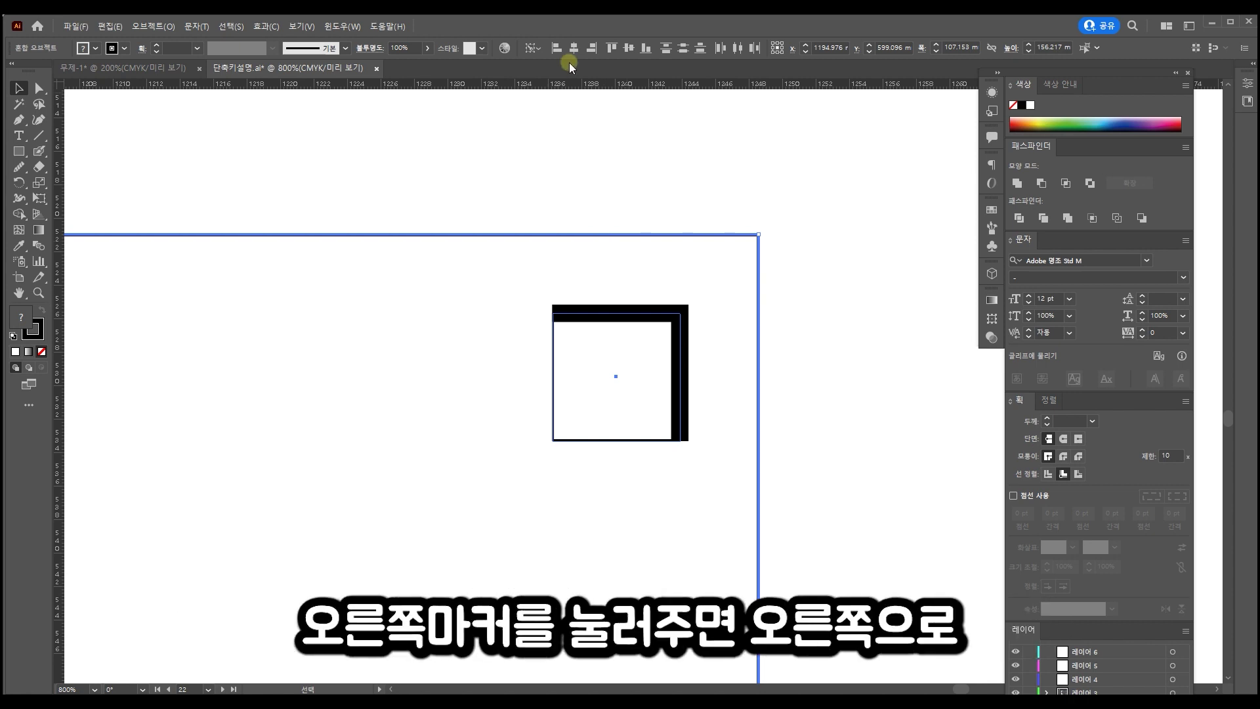
pyautogui.click(596, 48)
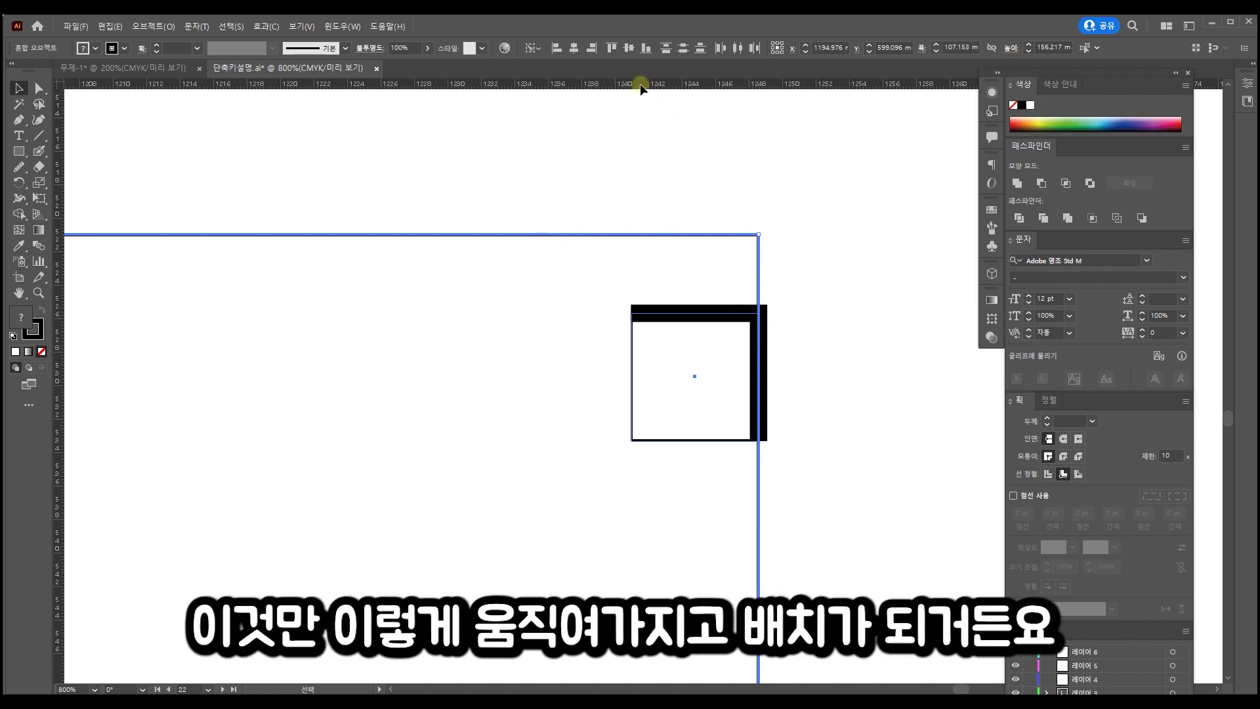
pyautogui.click(612, 47)
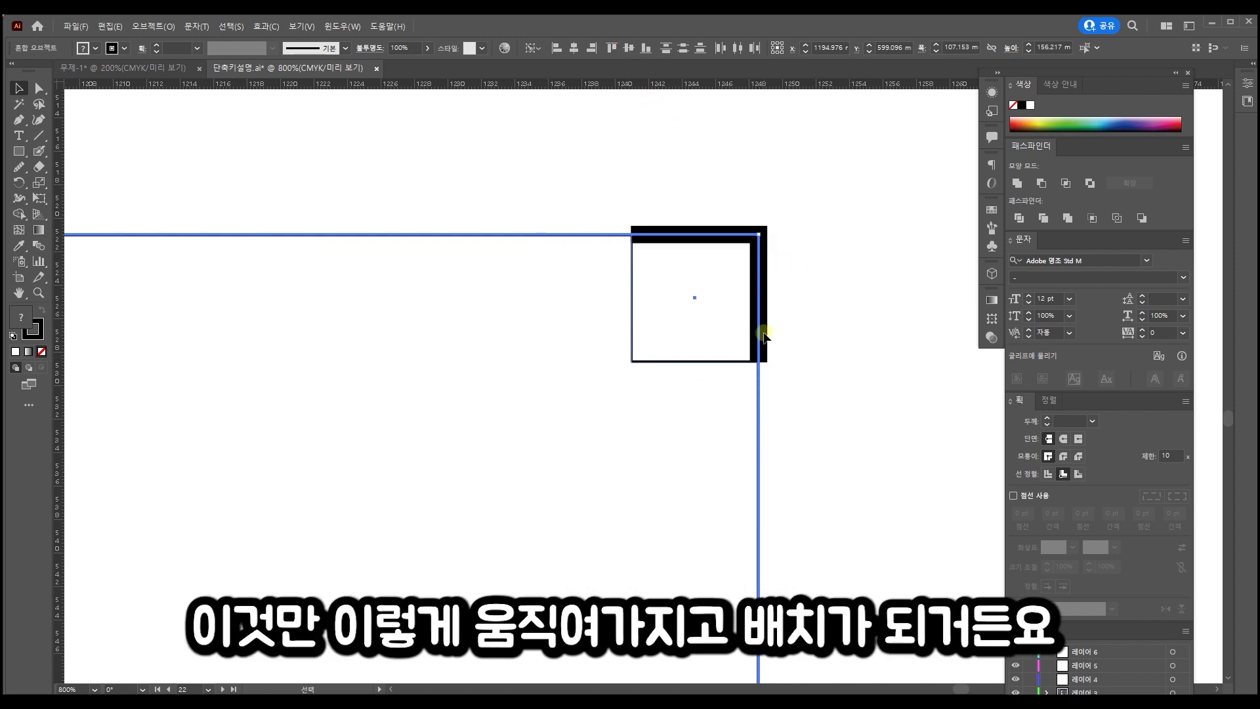